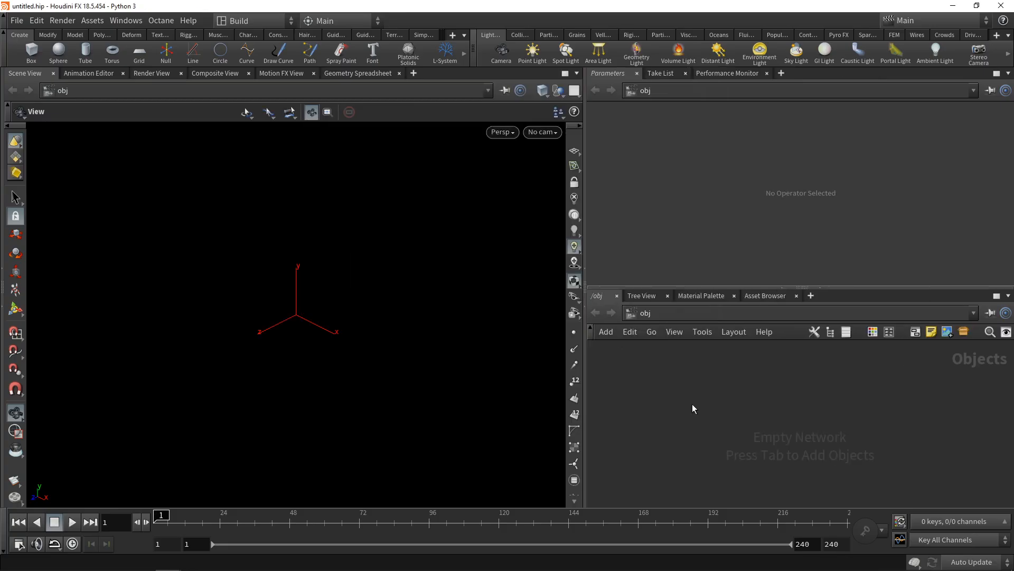
- Create a Geometry object and go inside its network
{"action": "key", "text": "Tab"}
{"action": "type", "text": "geo"}
{"action": "key", "text": "Return"}
{"action": "left_click", "coordinate": [693, 405]}
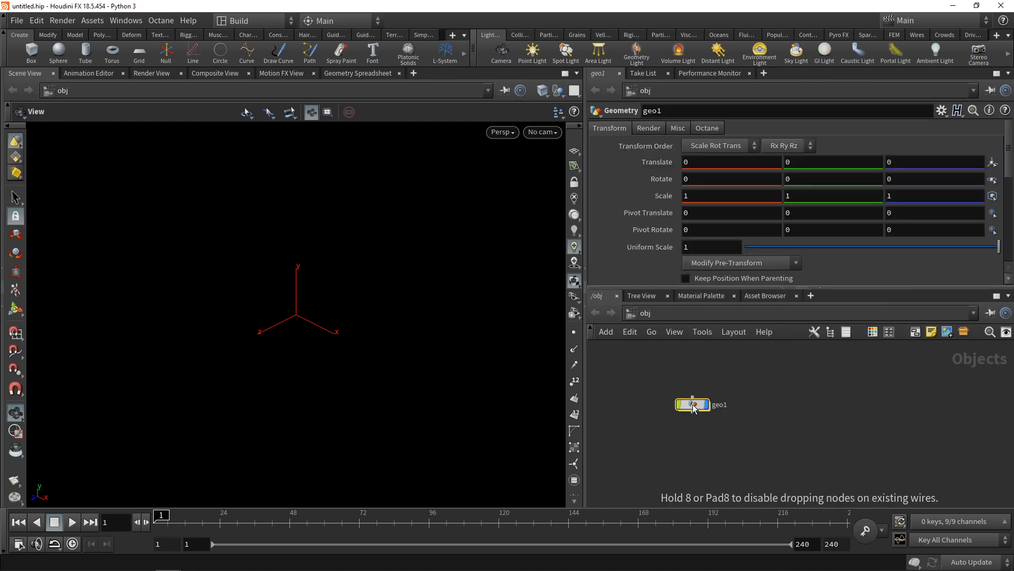
{"action": "key", "text": "Return"}
- Add a Line node inside geo1 and set its direction to 1, 0, 0
{"action": "key", "text": "Tab"}
{"action": "type", "text": "line"}
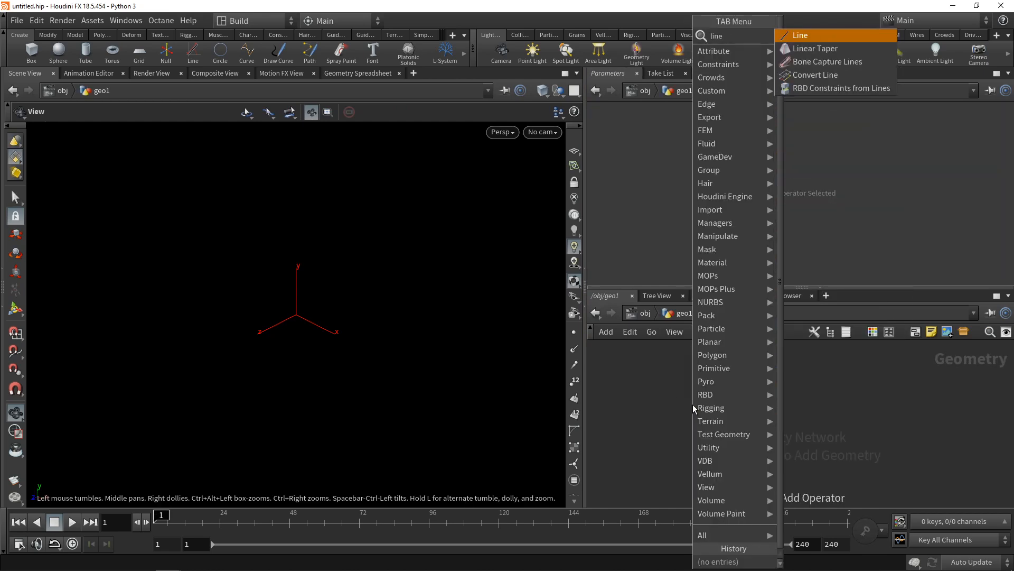
{"action": "key", "text": "Return"}
{"action": "left_click", "coordinate": [692, 404]}
{"action": "left_click", "coordinate": [691, 160]}
{"action": "type", "text": "1"}
{"action": "key", "text": "Tab"}
{"action": "type", "text": "0"}
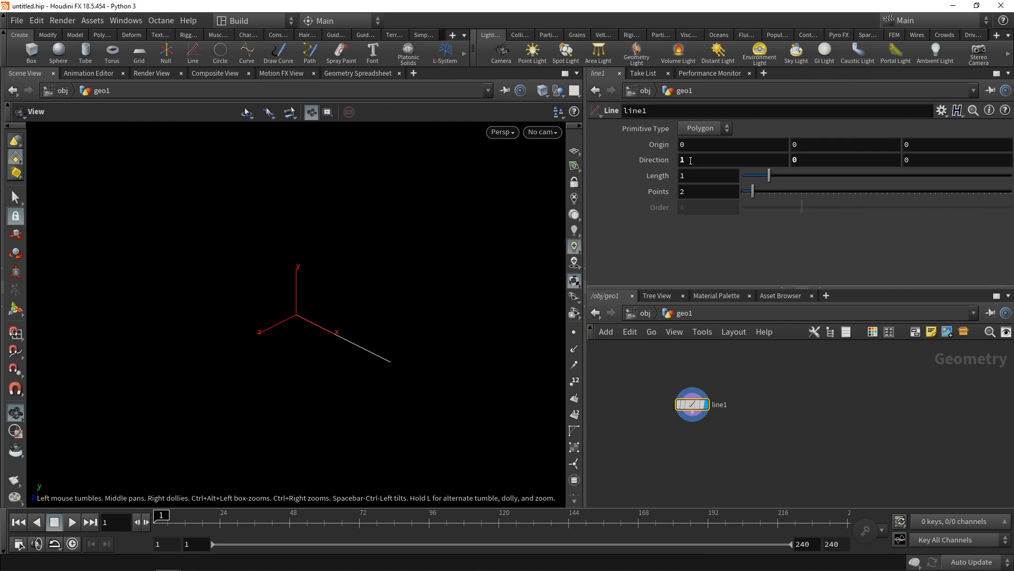
- Set the line's length to 2 with 256 points and display its points in the viewport
{"action": "left_click", "coordinate": [700, 178]}
{"action": "type", "text": "2"}
{"action": "key", "text": "Tab"}
{"action": "type", "text": "256"}
{"action": "key", "text": "Return"}
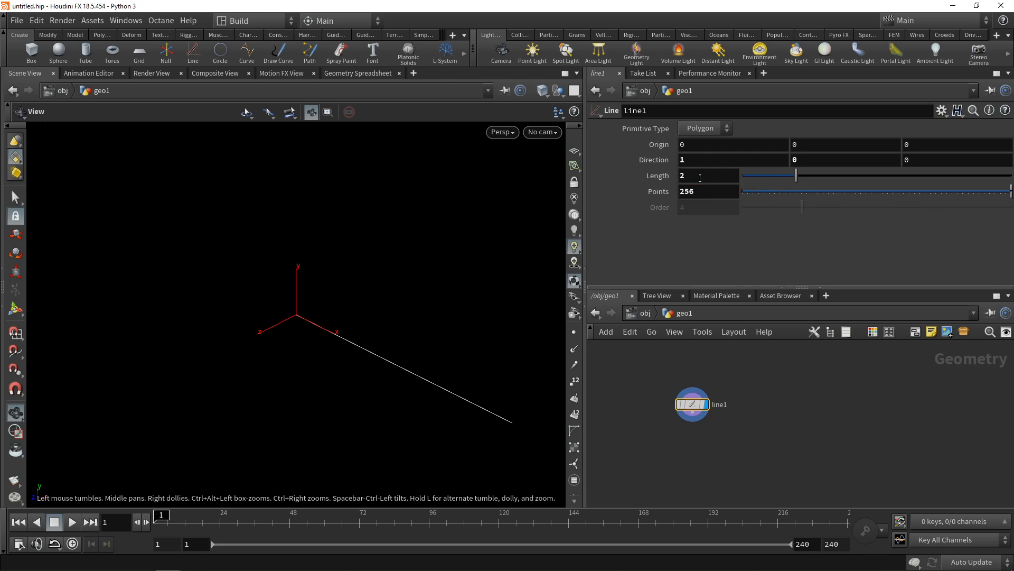
{"action": "left_click", "coordinate": [573, 332]}
{"action": "left_click_drag", "start_coordinate": [500, 371], "coordinate": [397, 285]}
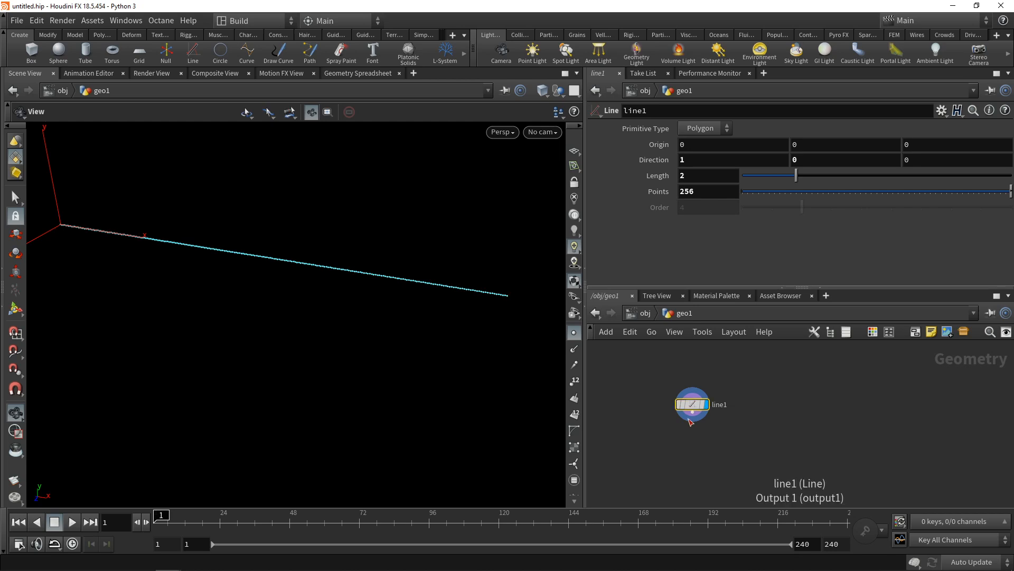
- Add a Group node after line1, set its group type to Points and name the group pin
{"action": "key", "text": "Tab"}
{"action": "type", "text": "group"}
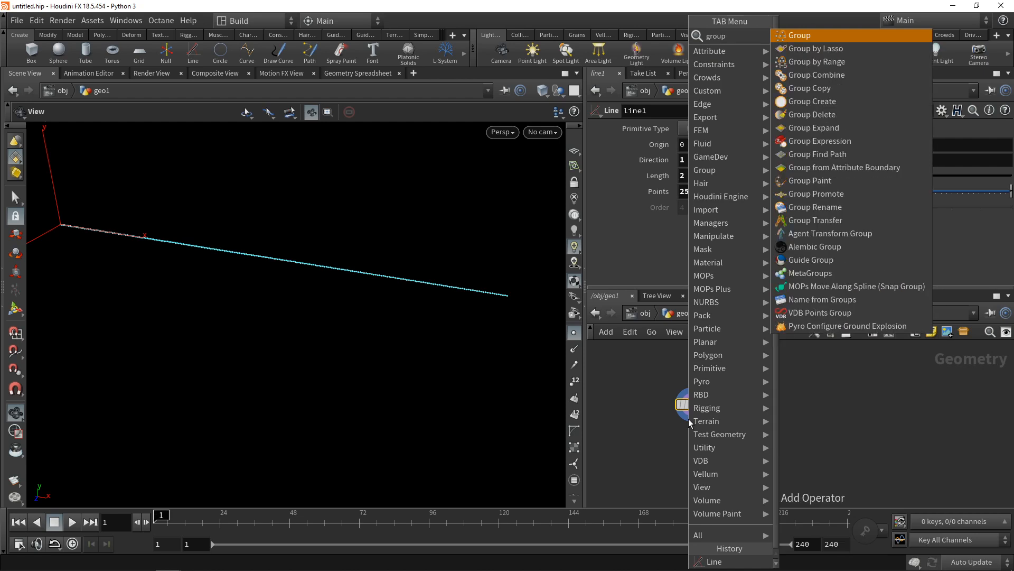
{"action": "key", "text": "Return"}
{"action": "left_click", "coordinate": [692, 436]}
{"action": "left_click", "coordinate": [713, 146]}
{"action": "left_click", "coordinate": [717, 168]}
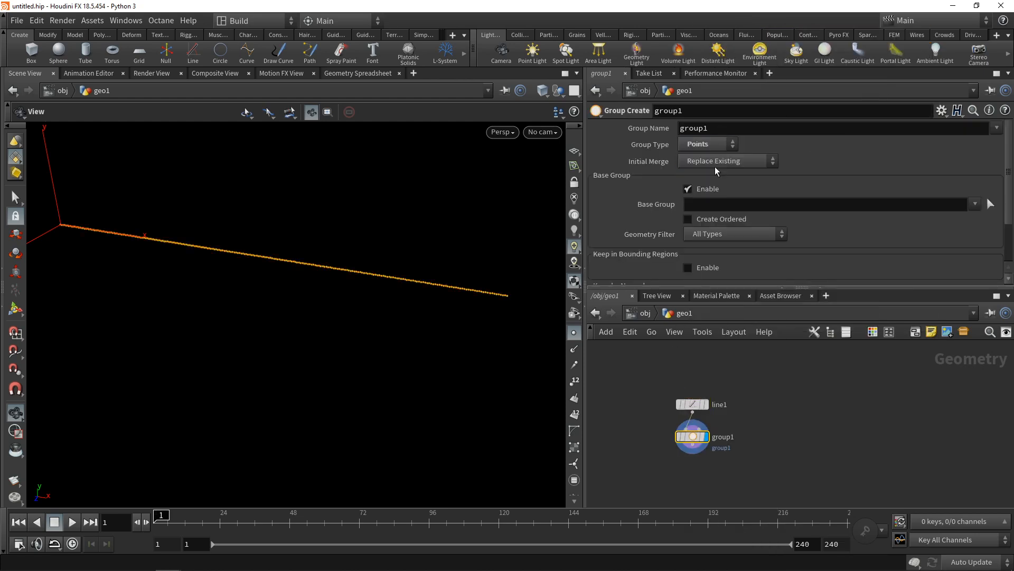
{"action": "double_click", "coordinate": [720, 129]}
{"action": "type", "text": "pin"}
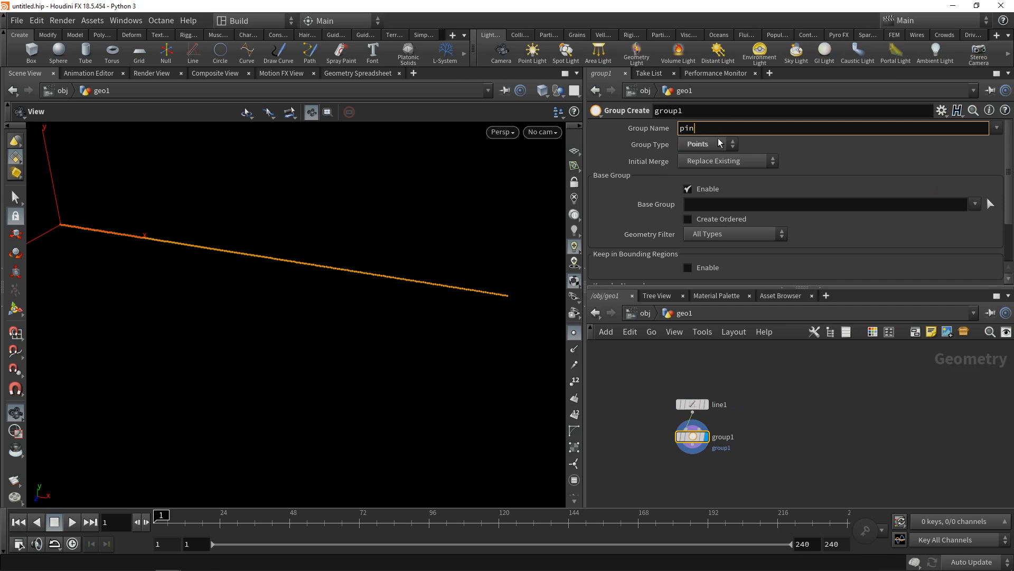
{"action": "key", "text": "Return"}
- Restrict the pin group to the line's two end points by setting its base group to 0 255
{"action": "left_click", "coordinate": [702, 207]}
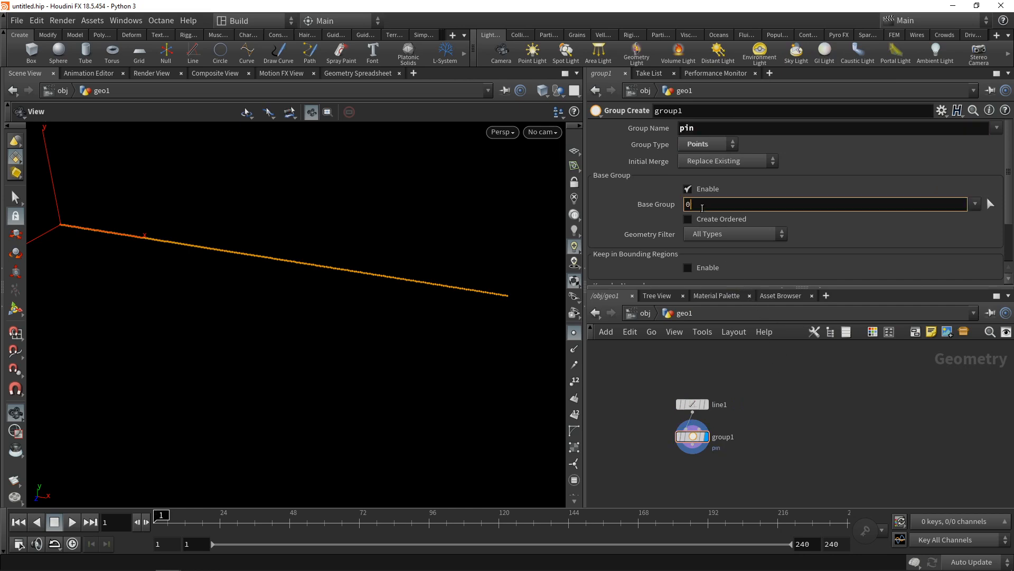
{"action": "left_click", "coordinate": [688, 404]}
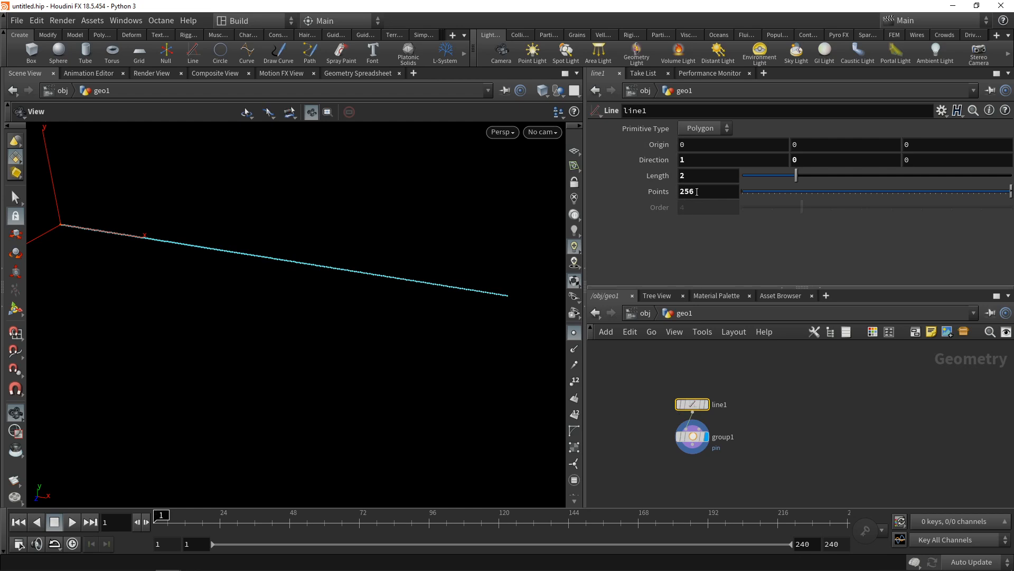
{"action": "left_click", "coordinate": [692, 437]}
{"action": "left_click", "coordinate": [720, 206]}
{"action": "type", "text": "255"}
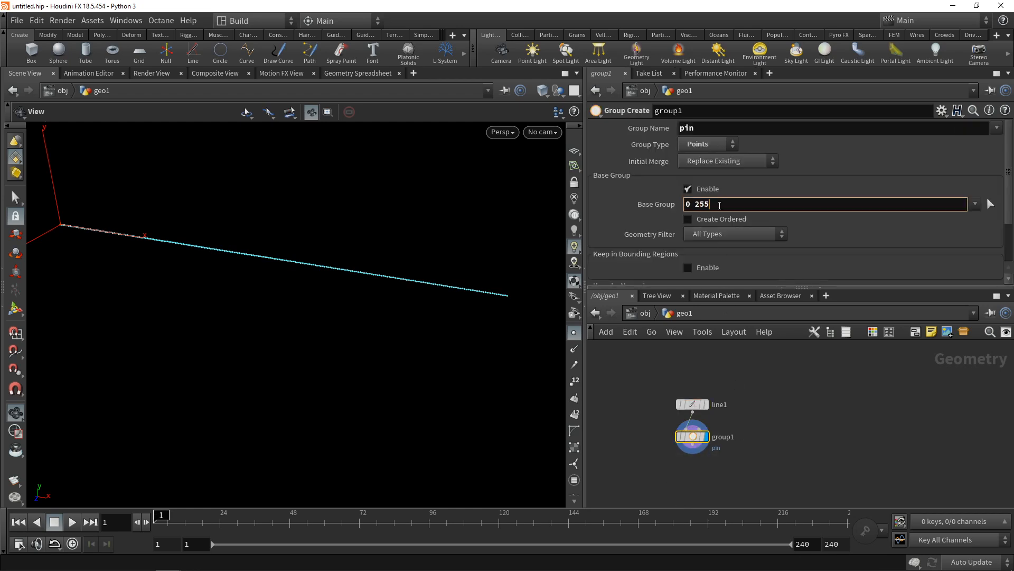
{"action": "key", "text": "Return"}
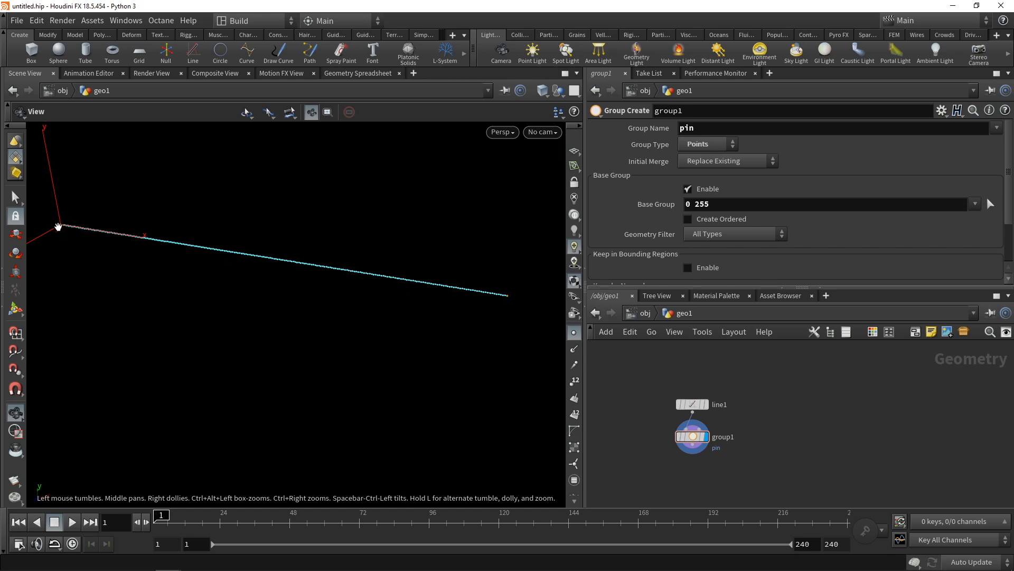
- Add an Attribute Create node after group1 and name its attribute audioamp
{"action": "middle_click_drag", "start_coordinate": [751, 476], "coordinate": [770, 443]}
{"action": "left_click_drag", "start_coordinate": [762, 458], "coordinate": [691, 387]}
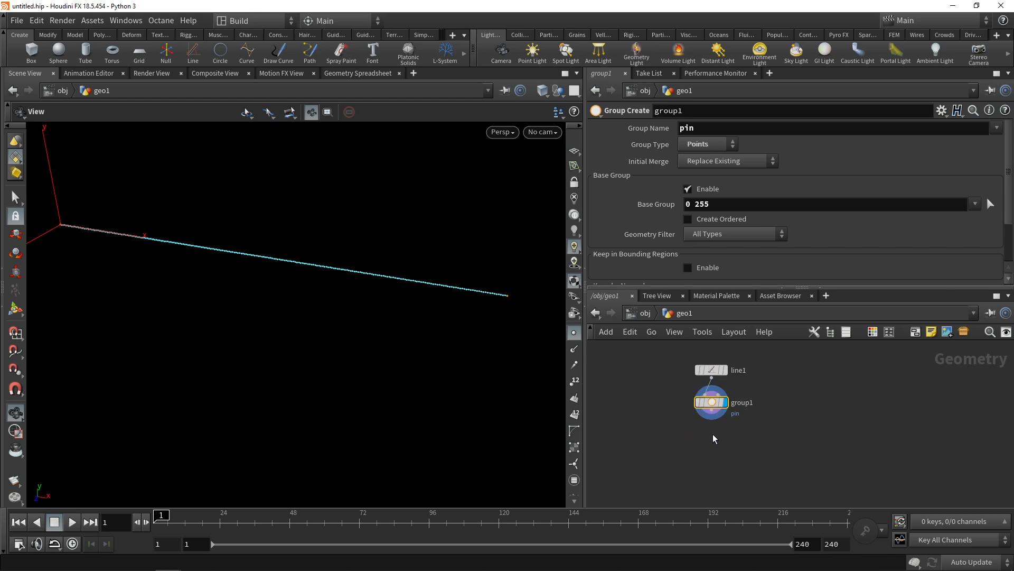
{"action": "key", "text": "Tab"}
{"action": "type", "text": "attribcr"}
{"action": "key", "text": "Return"}
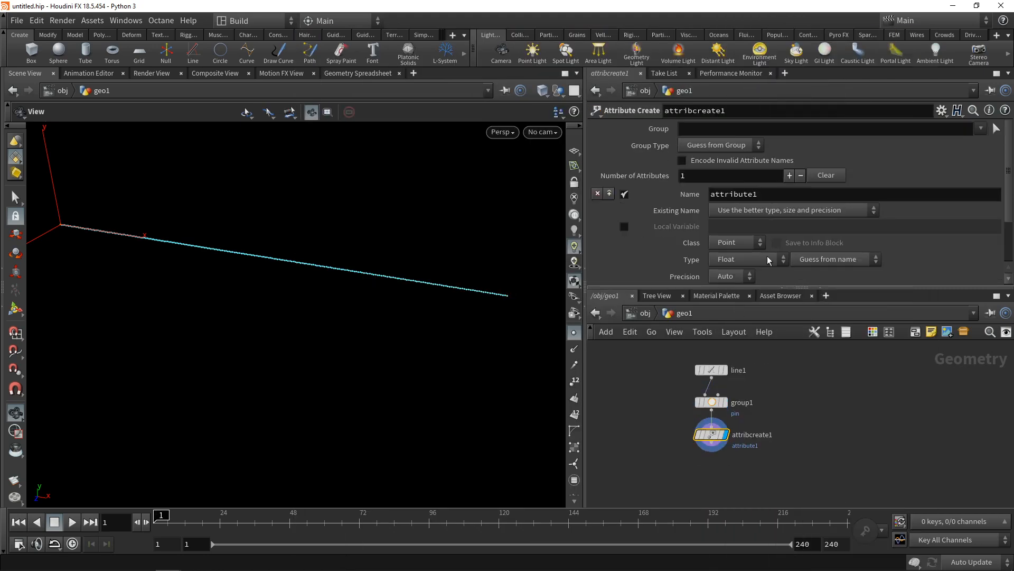
{"action": "left_click_drag", "start_coordinate": [776, 288], "coordinate": [777, 346]}
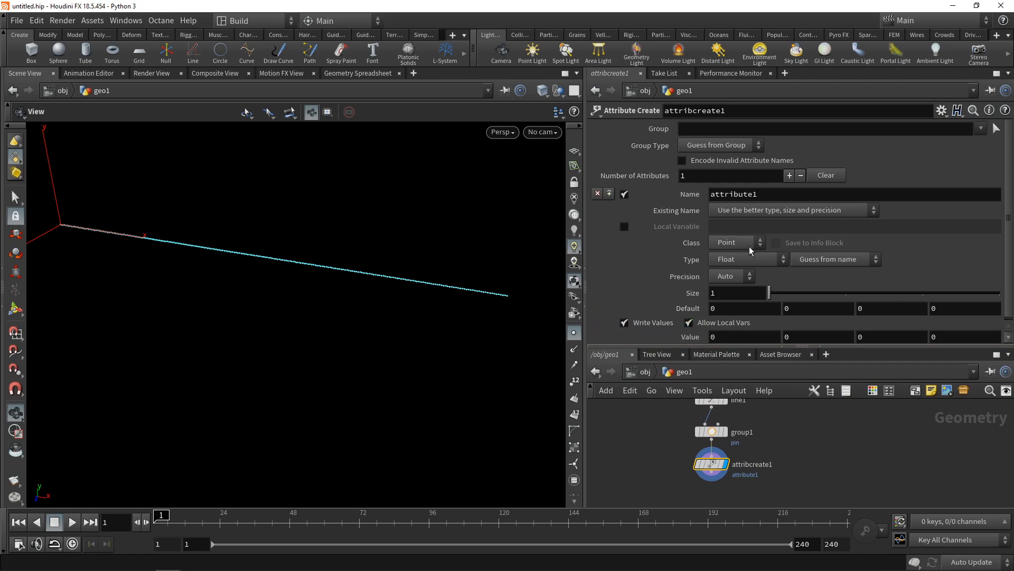
{"action": "left_click", "coordinate": [765, 193]}
{"action": "type", "text": "audioamp"}
{"action": "key", "text": "Return"}
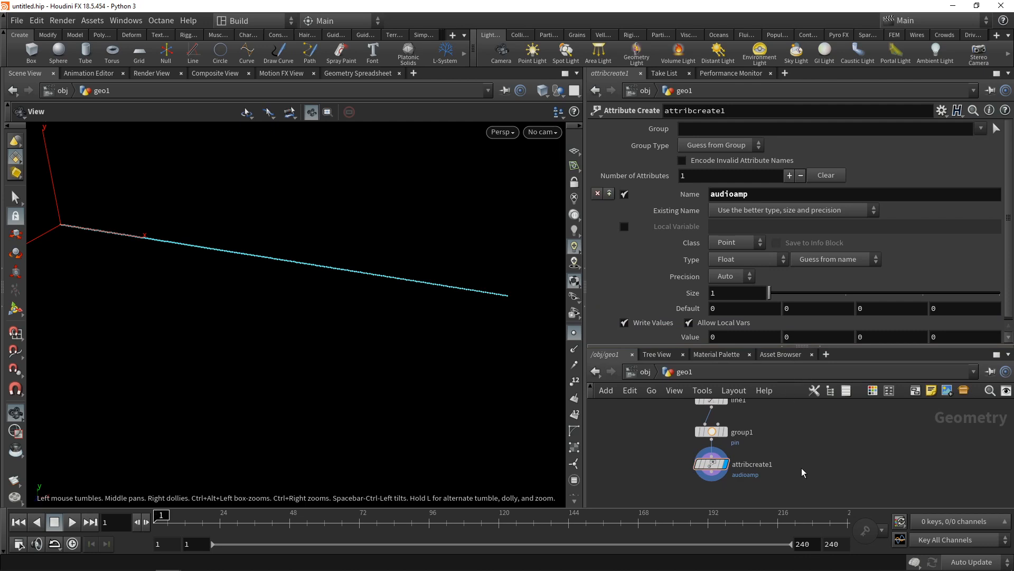
- Add a CHOP Network node beside the geometry node chain
{"action": "key", "text": "Tab"}
{"action": "type", "text": "ch"}
{"action": "key", "text": "Down"}
{"action": "key", "text": "Down"}
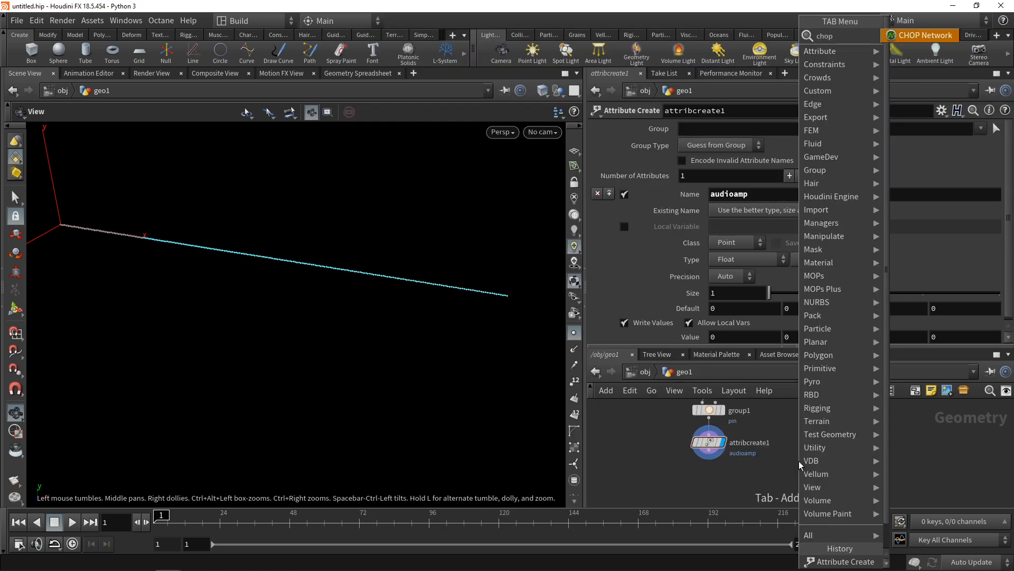
{"action": "key", "text": "Return"}
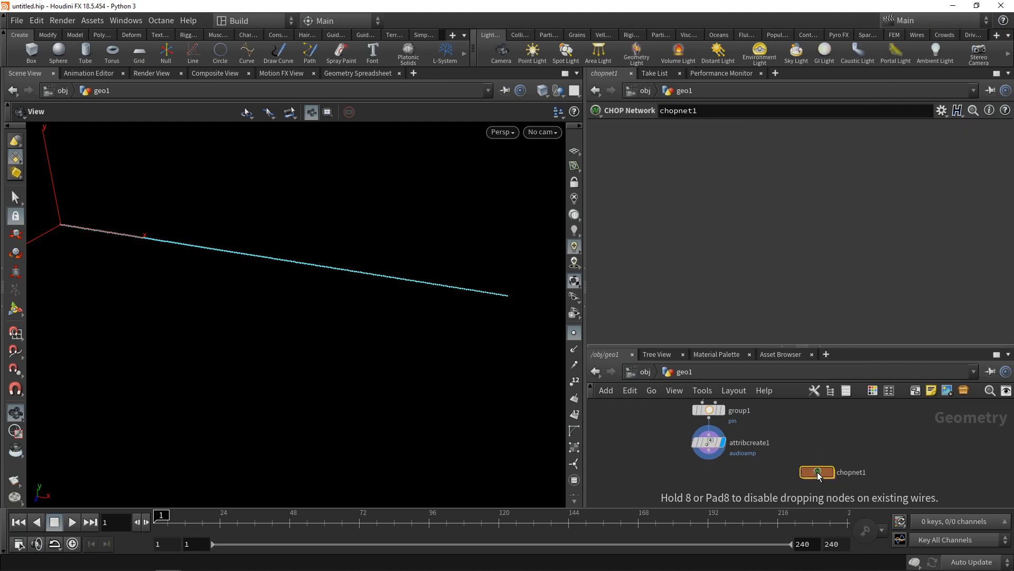
{"action": "left_click", "coordinate": [812, 478]}
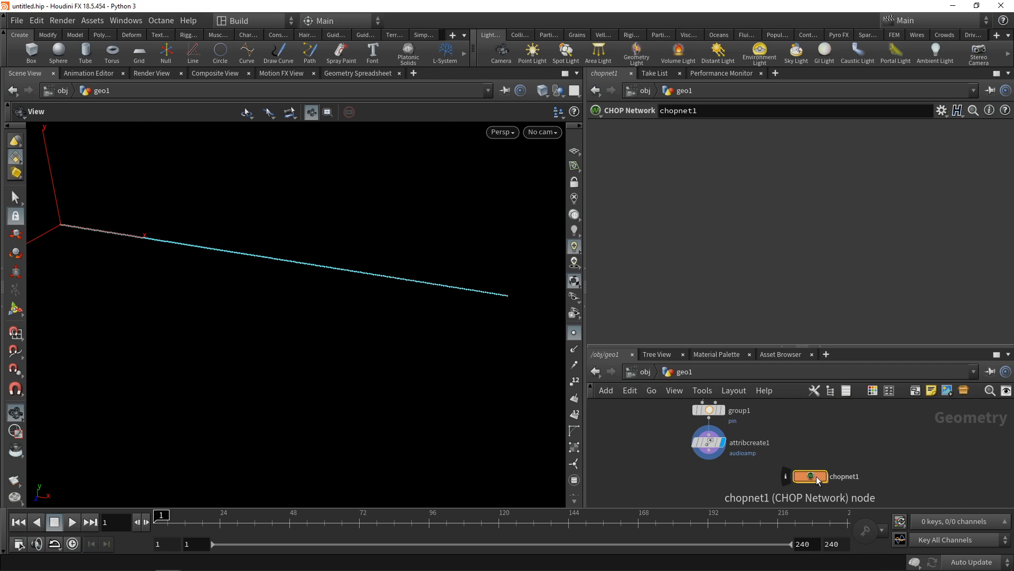
- Go inside chopnet1, switch to the Motion FX View and add a File node
{"action": "double_click", "coordinate": [811, 477]}
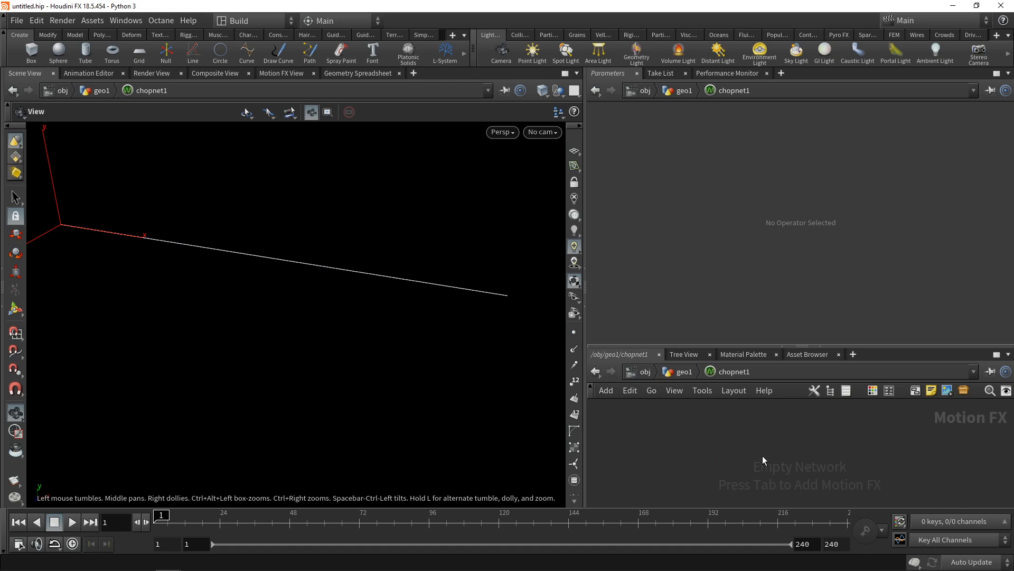
{"action": "left_click", "coordinate": [278, 73]}
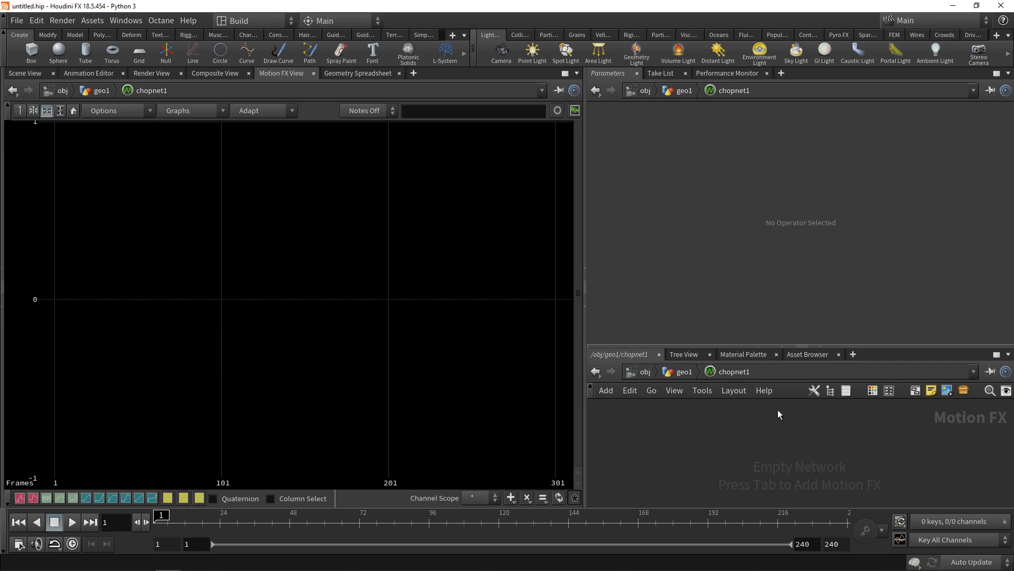
{"action": "left_click_drag", "start_coordinate": [785, 346], "coordinate": [785, 267]}
{"action": "key", "text": "Tab"}
{"action": "type", "text": "file"}
{"action": "key", "text": "Return"}
{"action": "left_click", "coordinate": [778, 392]}
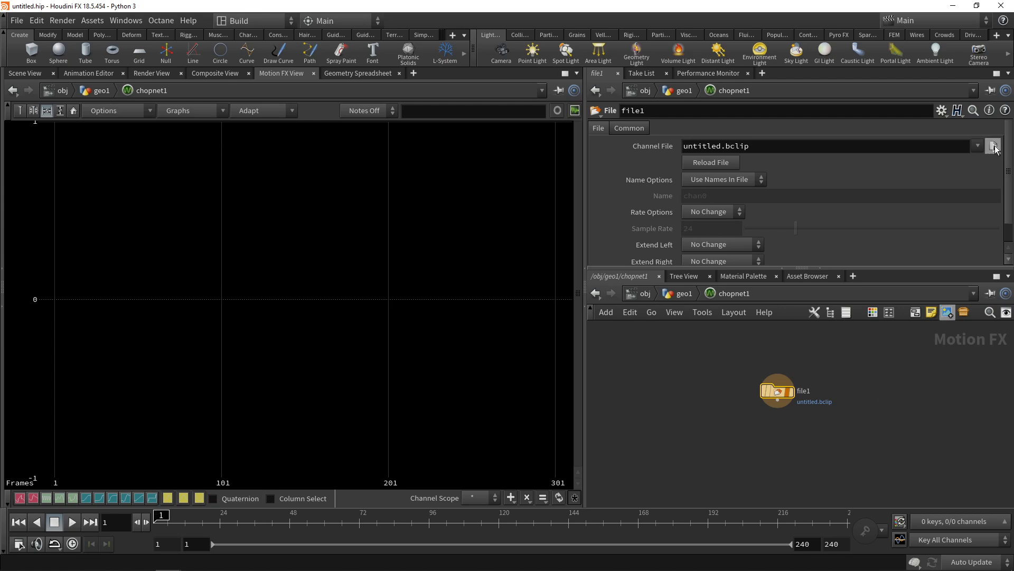
- Load Audio_intro_Compressed_01.wav into the File node and display its waveform
{"action": "left_click", "coordinate": [994, 145]}
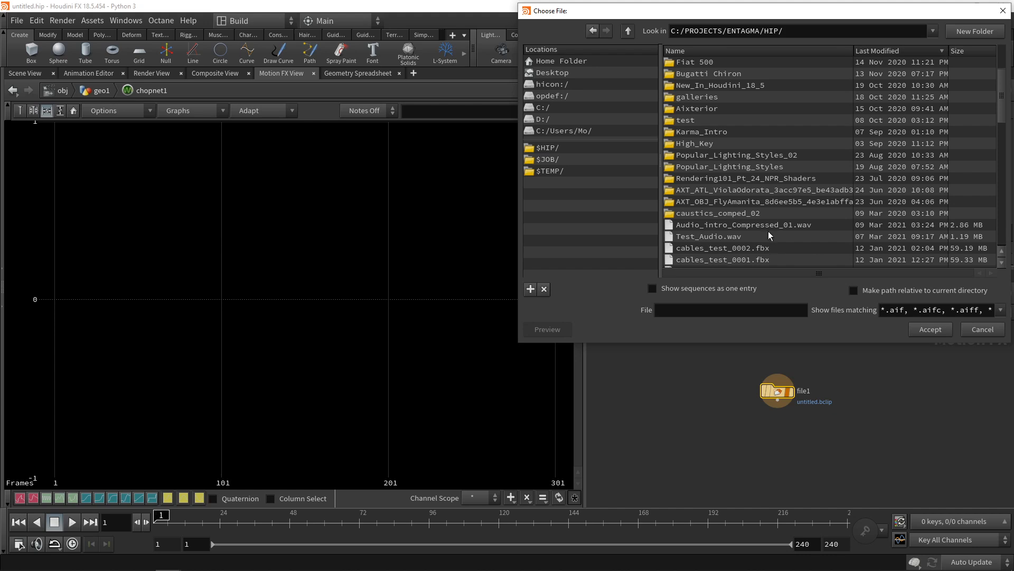
{"action": "left_click", "coordinate": [743, 225]}
{"action": "double_click", "coordinate": [797, 227]}
{"action": "scroll", "coordinate": [797, 410], "scroll_direction": "up", "scroll_amount": 4}
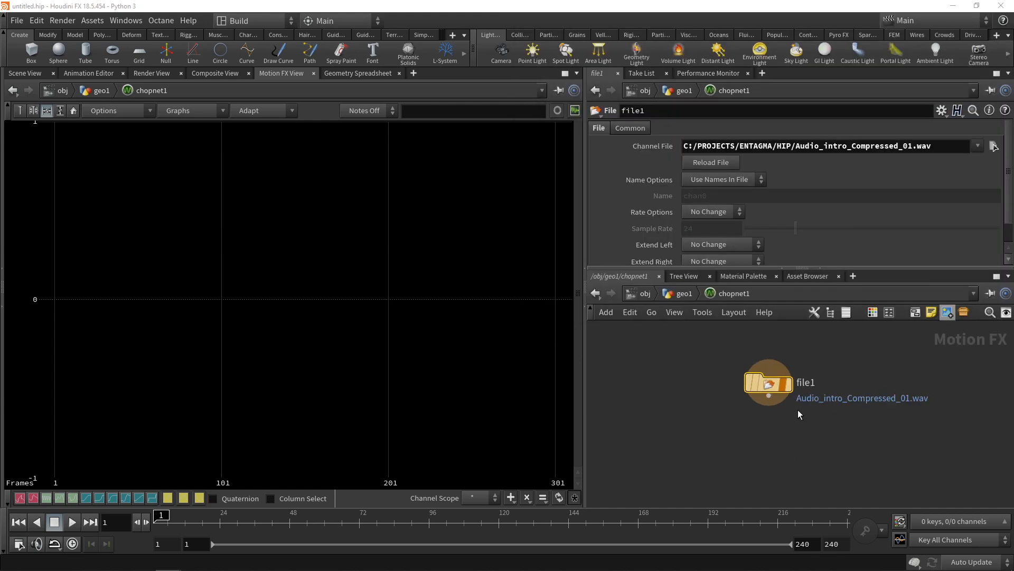
{"action": "left_click", "coordinate": [787, 373]}
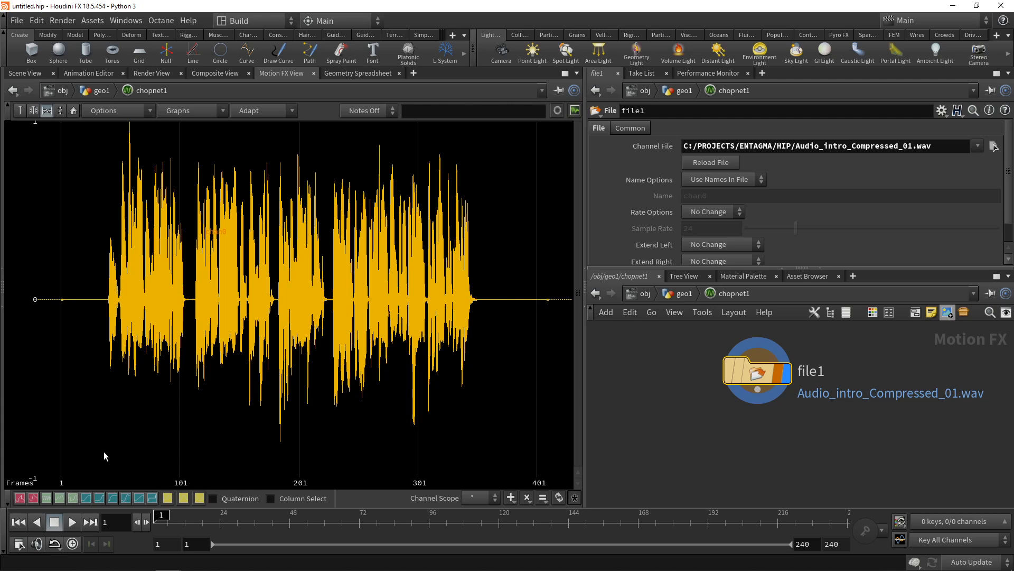
- Set the global animation to 25 FPS with an end frame of 450
{"action": "left_click", "coordinate": [19, 545]}
{"action": "left_click", "coordinate": [54, 324]}
{"action": "type", "text": "25"}
{"action": "key", "text": "Tab"}
{"action": "key", "text": "Tab"}
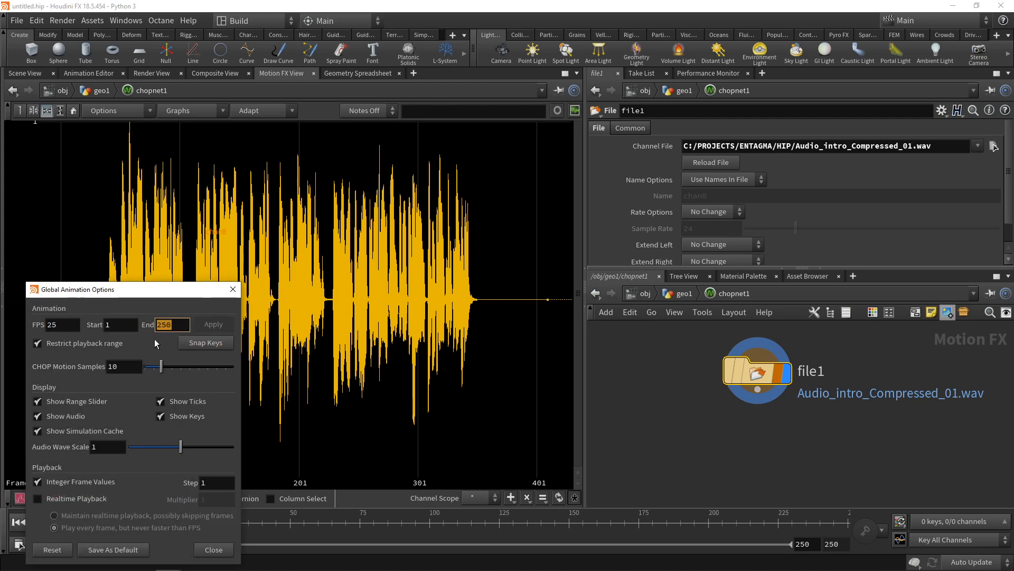
{"action": "type", "text": "450"}
{"action": "left_click", "coordinate": [213, 324]}
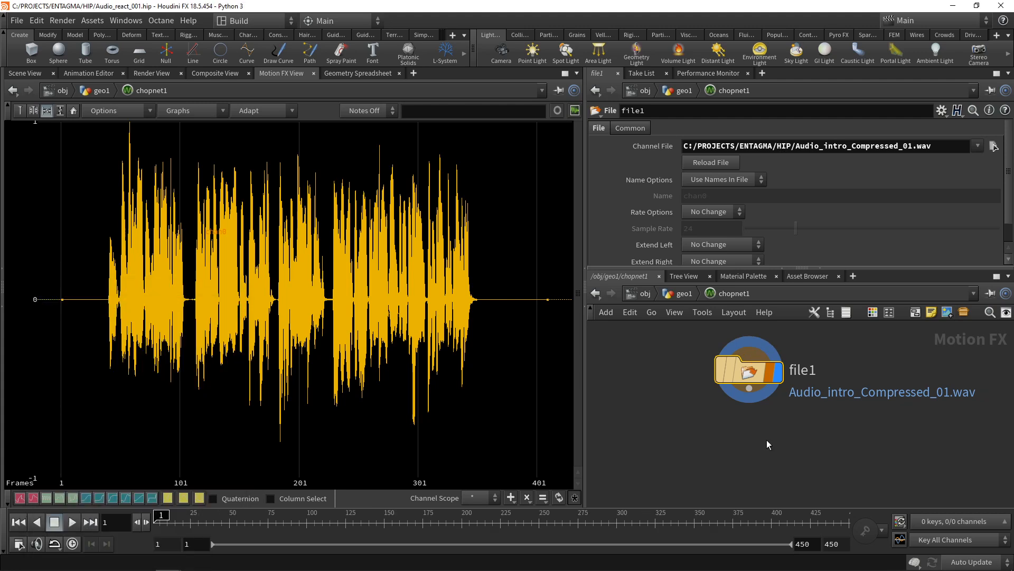
- Add a Null node after file1 and rename it OUT
{"action": "key", "text": "Tab"}
{"action": "type", "text": "null"}
{"action": "key", "text": "Return"}
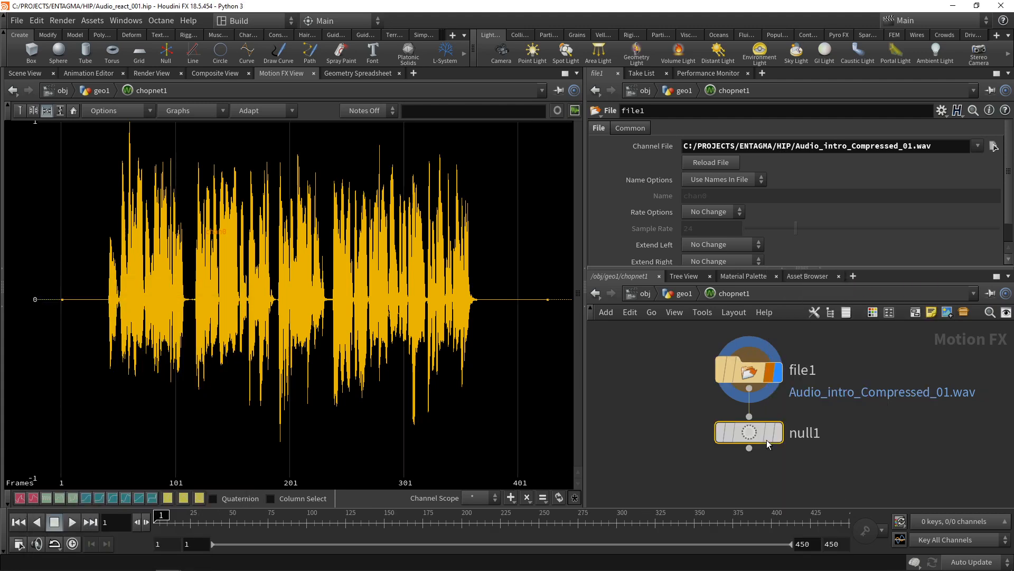
{"action": "left_click", "coordinate": [769, 450]}
{"action": "double_click", "coordinate": [800, 441]}
{"action": "type", "text": "OUT"}
{"action": "key", "text": "Return"}
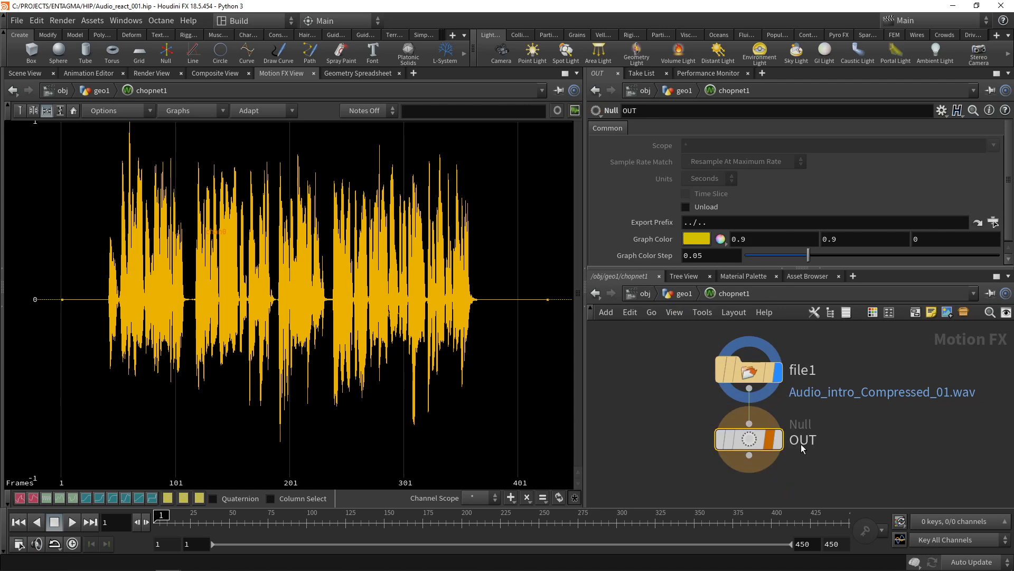
- Display the OUT null's channels instead of file1's and inspect the OUT node's information
{"action": "left_click", "coordinate": [781, 444]}
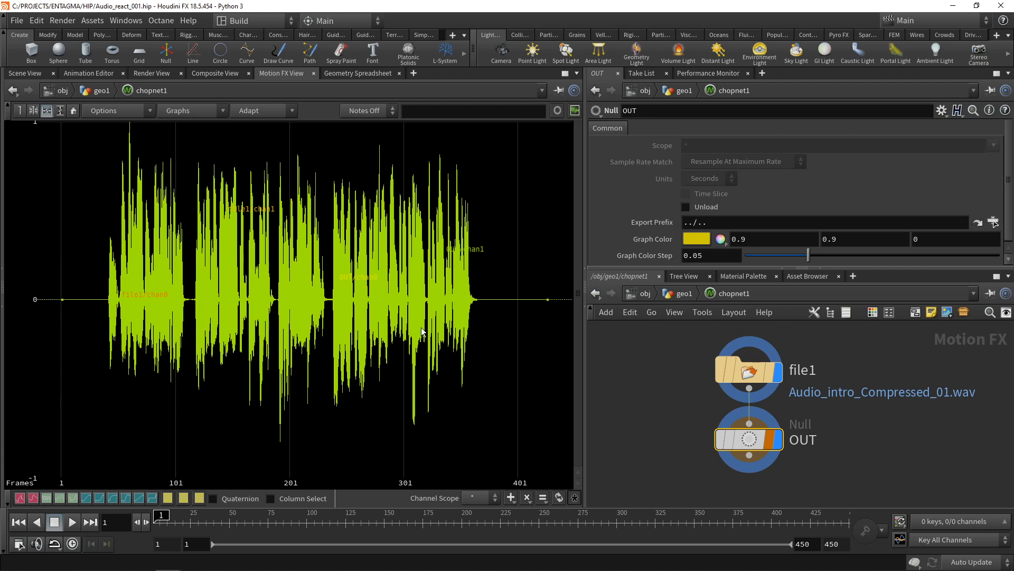
{"action": "left_click", "coordinate": [779, 373]}
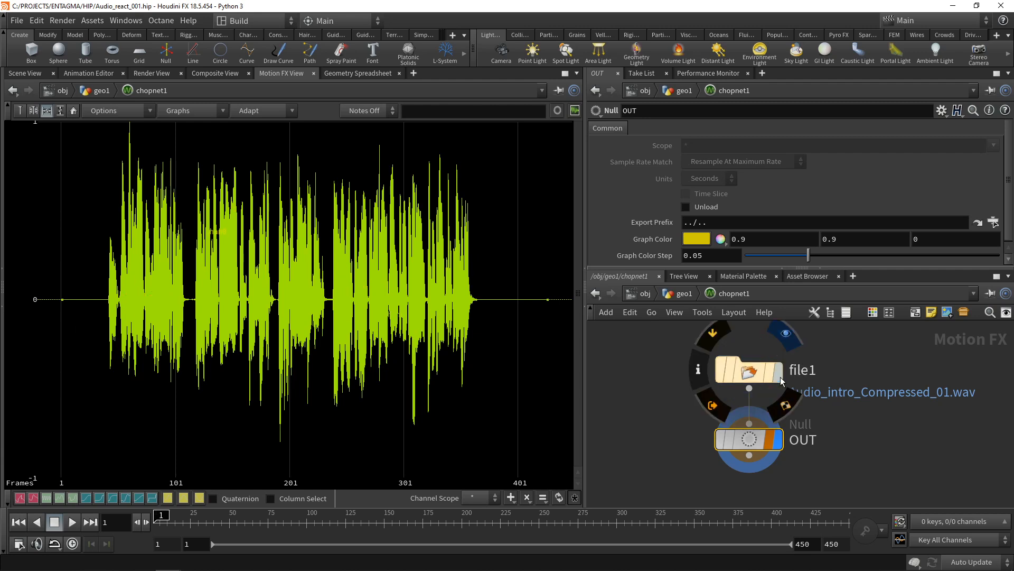
{"action": "left_click", "coordinate": [659, 405]}
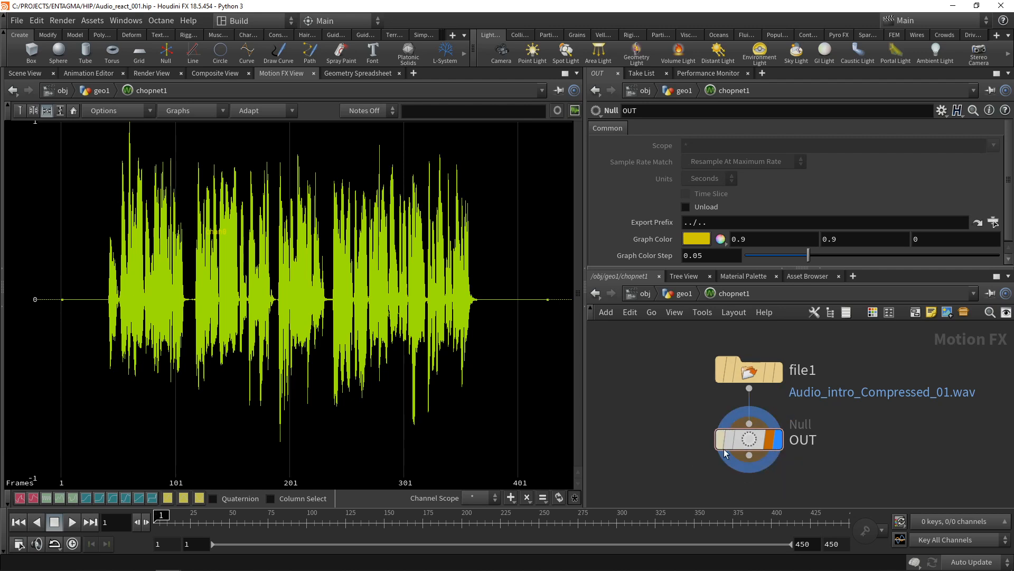
{"action": "middle_click", "coordinate": [754, 442]}
- Return to the geo1 network, add a Channel node after attribcreate1 and show the Scene View
{"action": "left_click", "coordinate": [684, 294]}
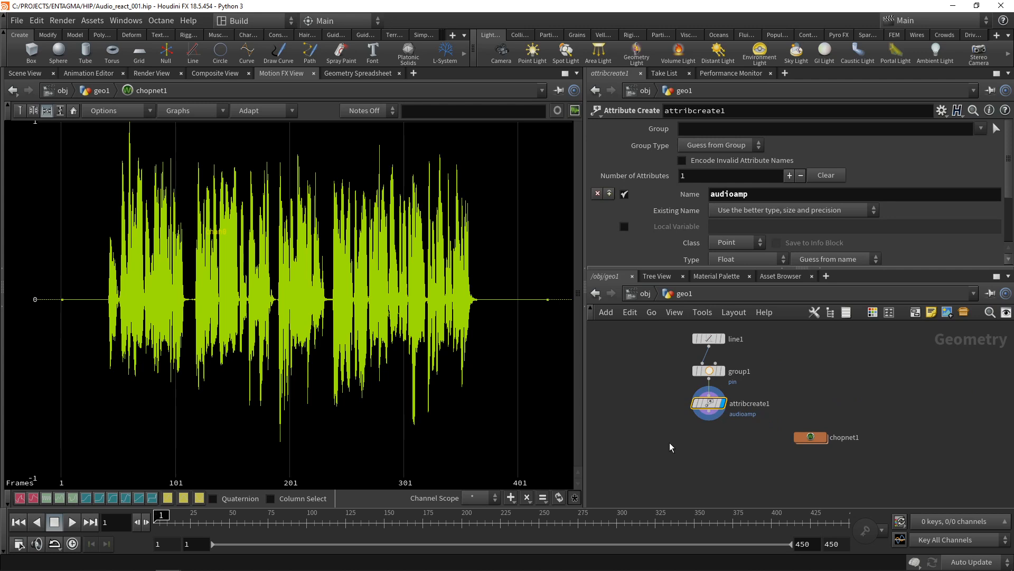
{"action": "key", "text": "Tab"}
{"action": "type", "text": "chanee"}
{"action": "key", "text": "Return"}
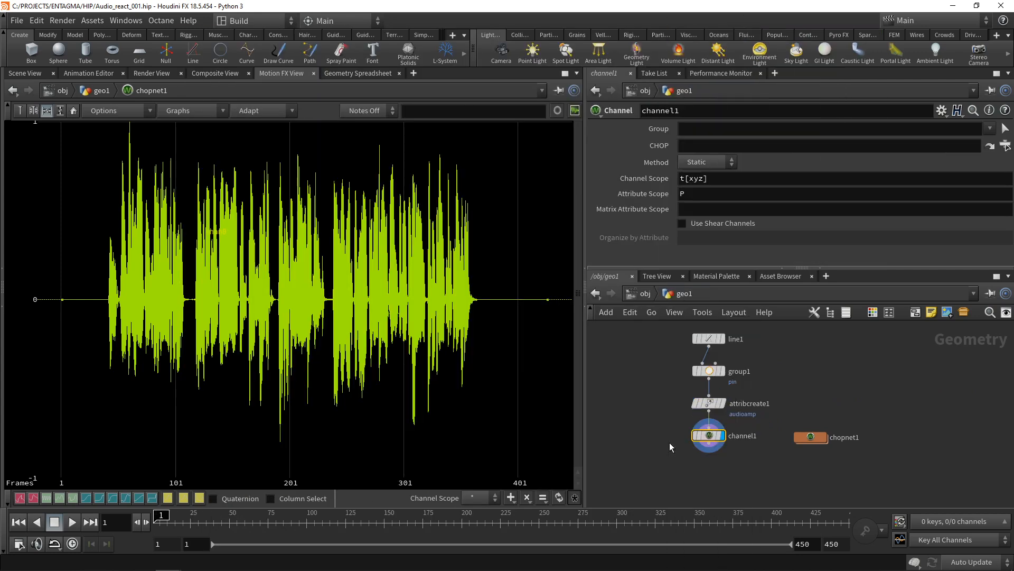
{"action": "left_click_drag", "start_coordinate": [830, 467], "coordinate": [788, 401]}
{"action": "left_click_drag", "start_coordinate": [771, 477], "coordinate": [693, 425]}
{"action": "left_click", "coordinate": [24, 73]}
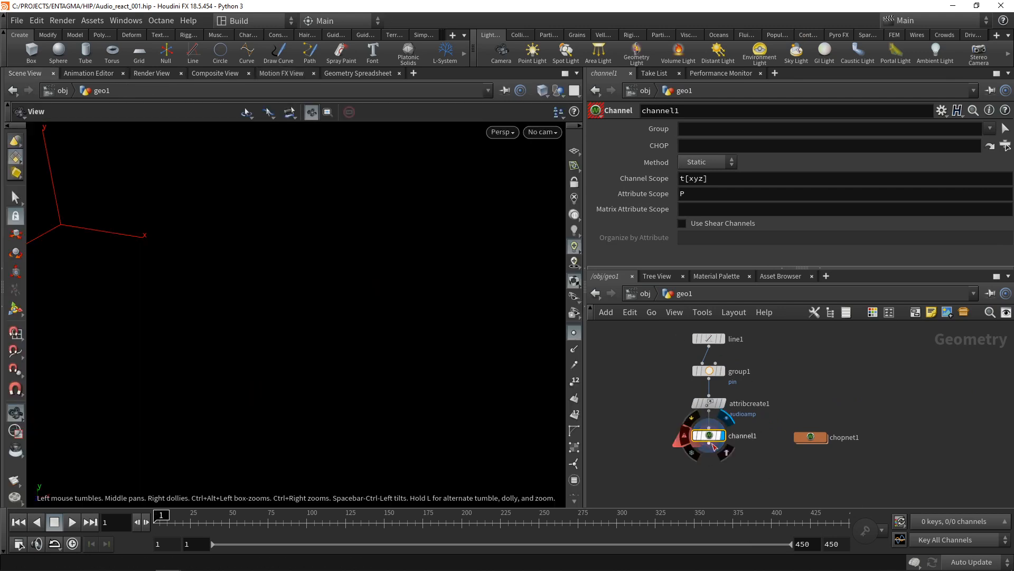
- Point channel1's CHOP parameter to /obj/geo1/chopnet1/OUT and inspect the node's error information
{"action": "left_click", "coordinate": [683, 437]}
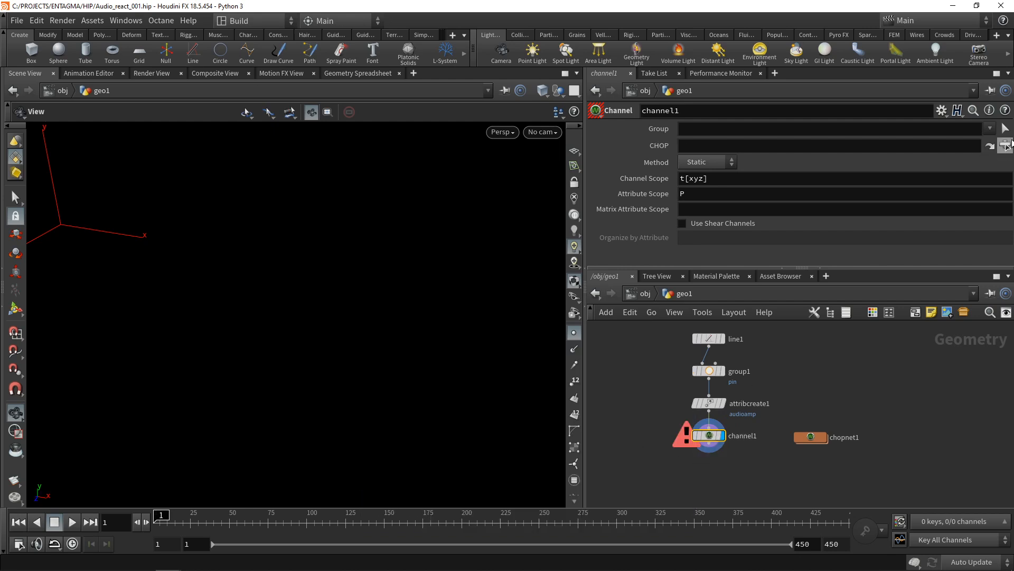
{"action": "left_click", "coordinate": [1005, 145]}
{"action": "left_click", "coordinate": [881, 91]}
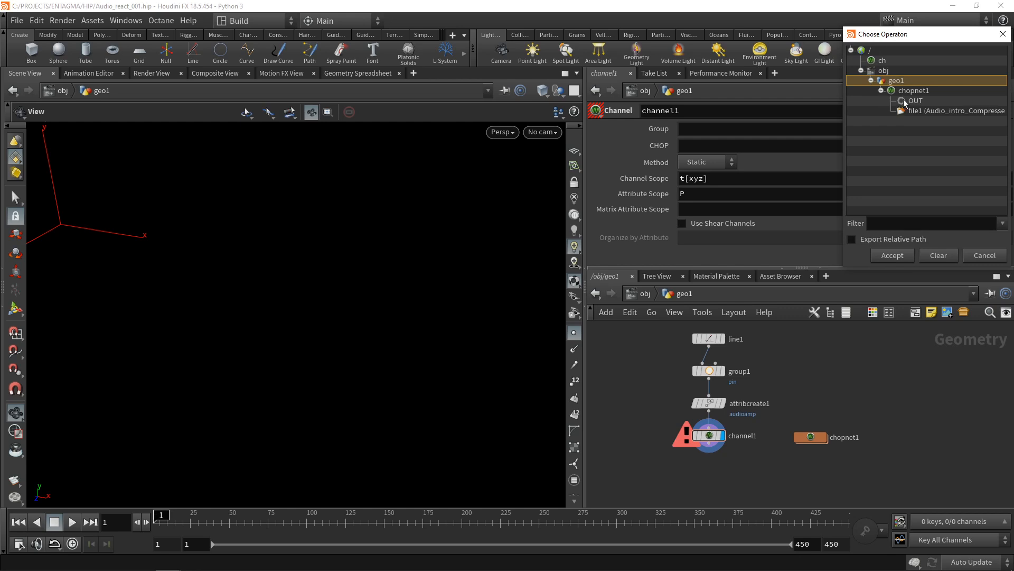
{"action": "double_click", "coordinate": [905, 103]}
{"action": "left_click", "coordinate": [686, 435]}
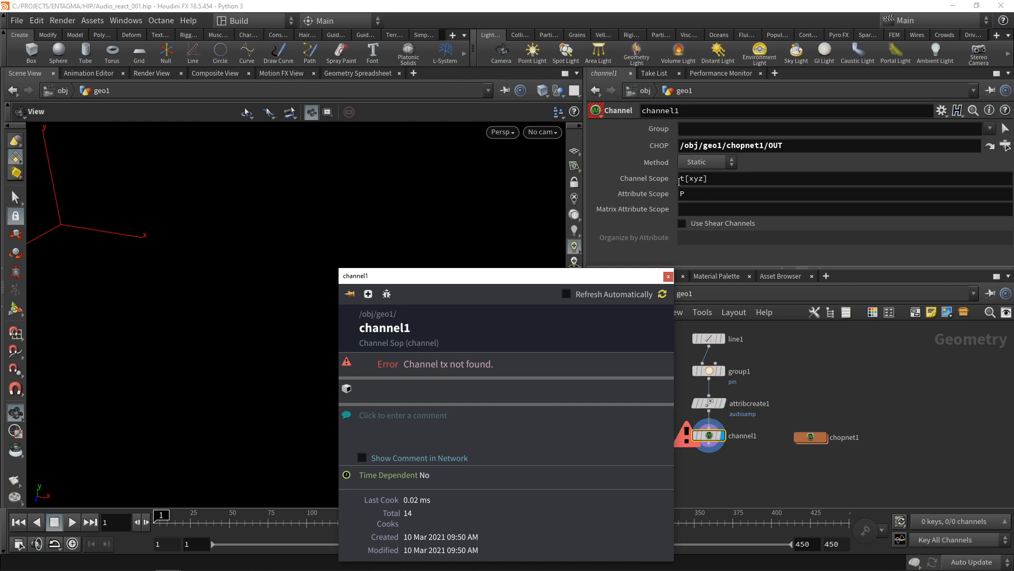
{"action": "left_click", "coordinate": [730, 455]}
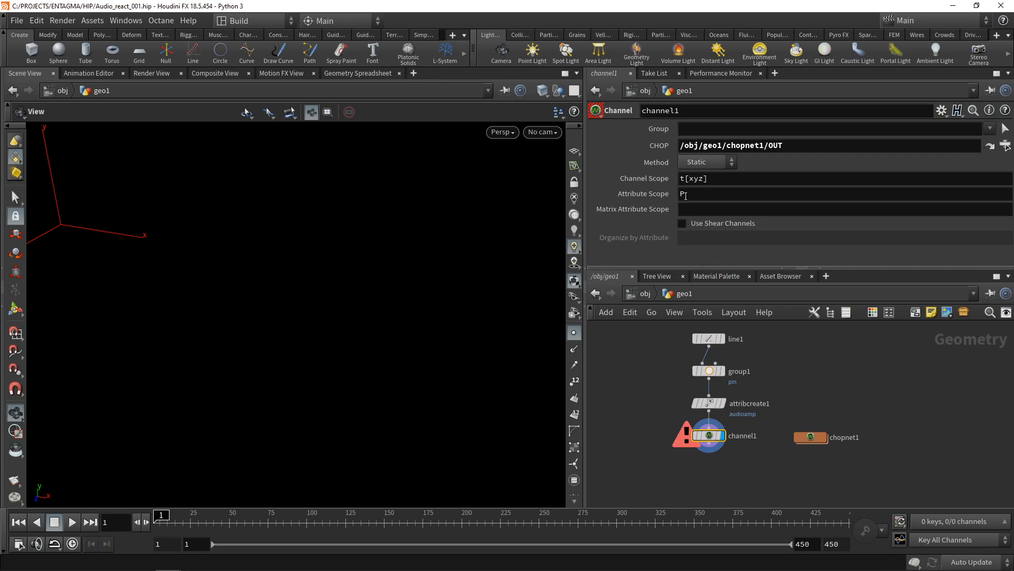
- Set channel1's Attribute Scope to audioamp and its Channel Scope to chan0
{"action": "left_click_drag", "start_coordinate": [692, 196], "coordinate": [657, 193]}
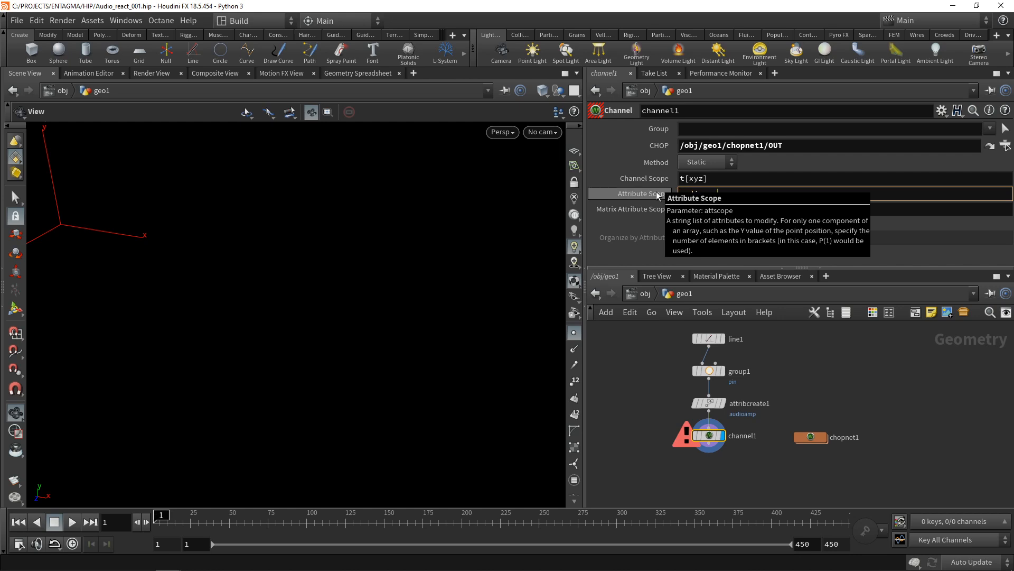
{"action": "left_click_drag", "start_coordinate": [709, 178], "coordinate": [680, 178]}
{"action": "type", "text": "chan0"}
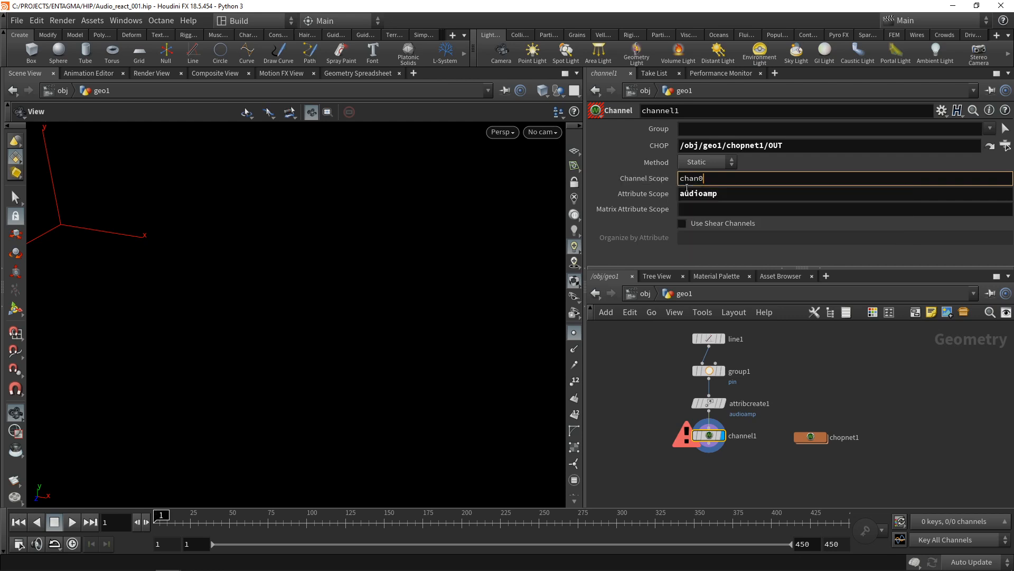
{"action": "key", "text": "Return"}
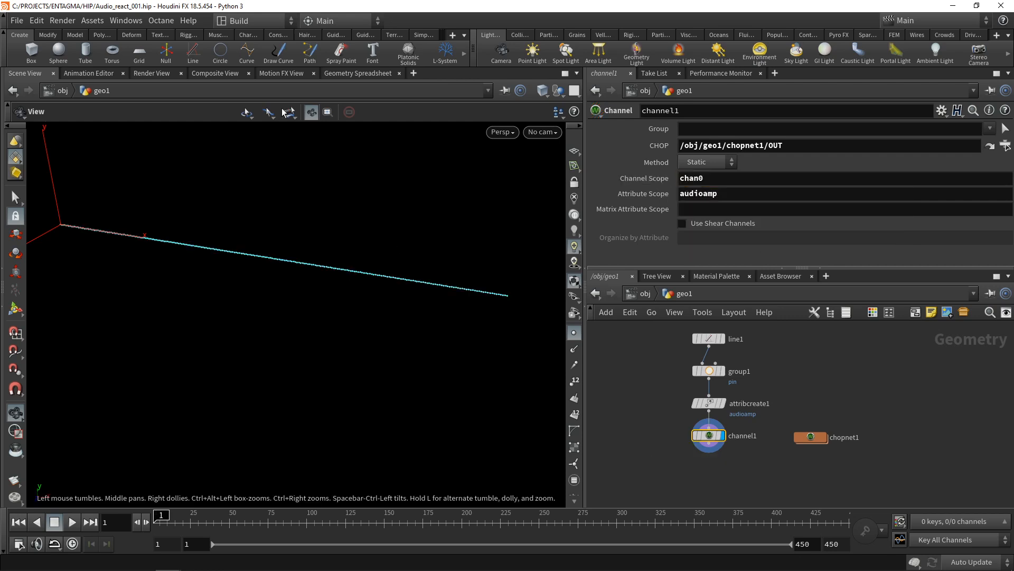
- Examine the points' audioamp values in the Geometry Spreadsheet, compare them with the waveform in Motion FX View, and return to the Scene View
{"action": "left_click", "coordinate": [359, 73]}
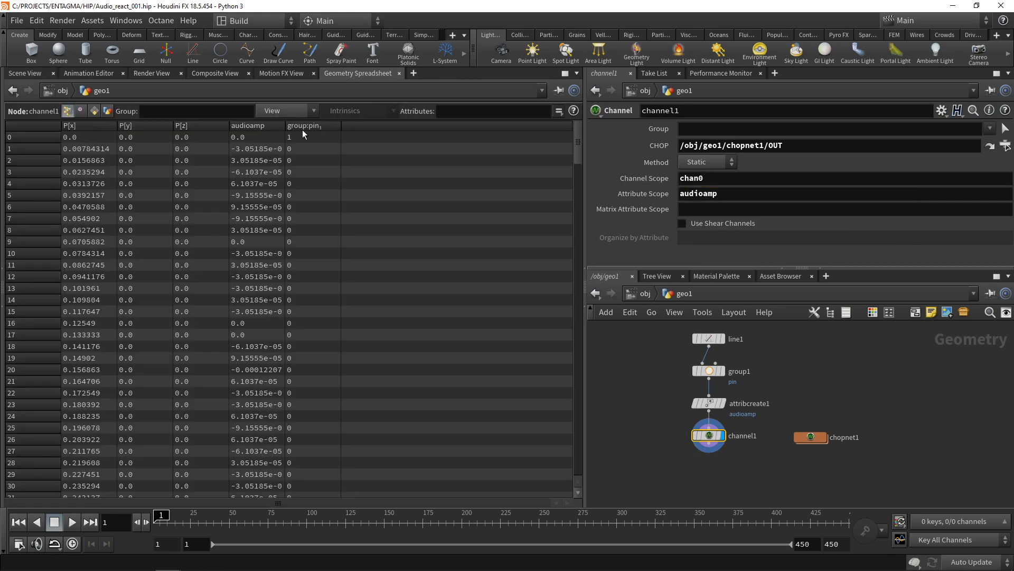
{"action": "left_click_drag", "start_coordinate": [285, 122], "coordinate": [344, 123]}
{"action": "left_click_drag", "start_coordinate": [578, 151], "coordinate": [574, 128]}
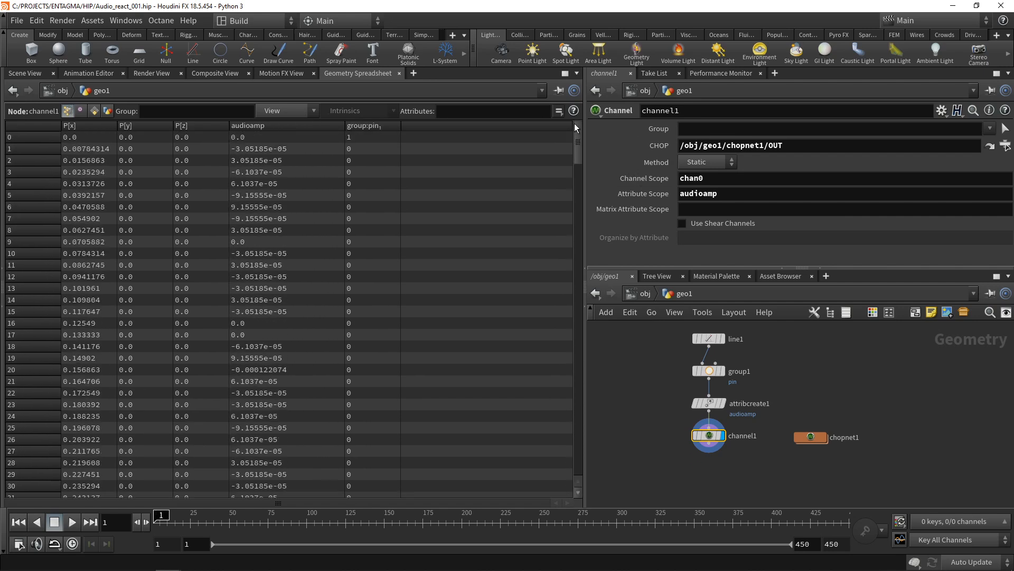
{"action": "left_click", "coordinate": [282, 73]}
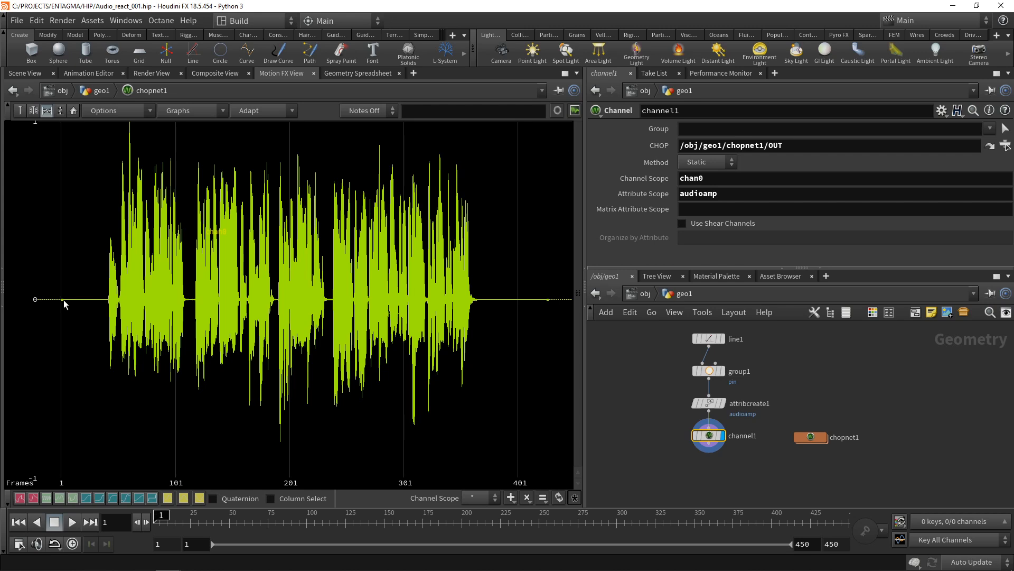
{"action": "left_click", "coordinate": [25, 73]}
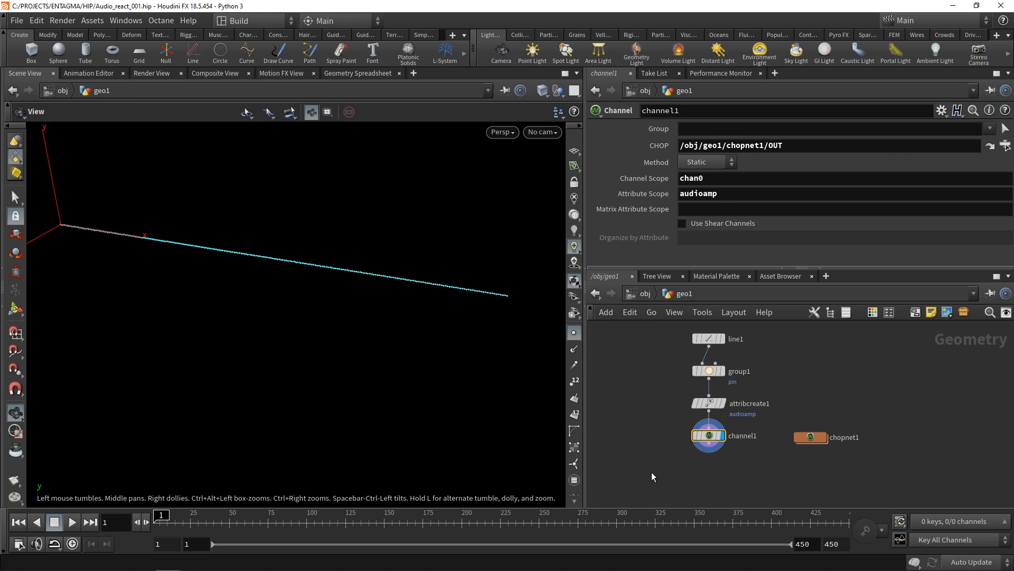
- Switch channel1's Method to Animated and change its Channel Scope to chan
{"action": "left_click", "coordinate": [718, 163]}
{"action": "left_click", "coordinate": [705, 176]}
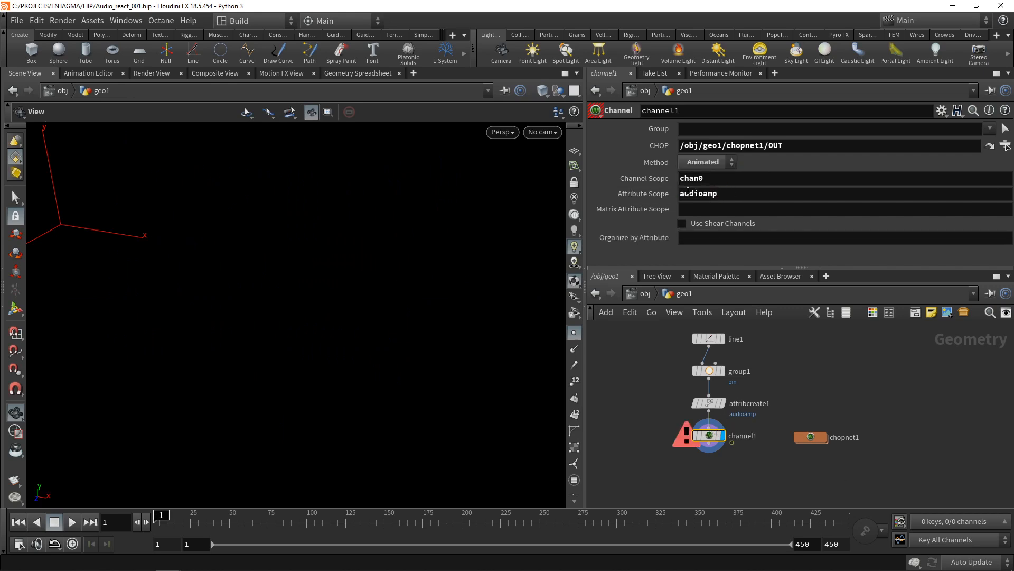
{"action": "left_click", "coordinate": [697, 178]}
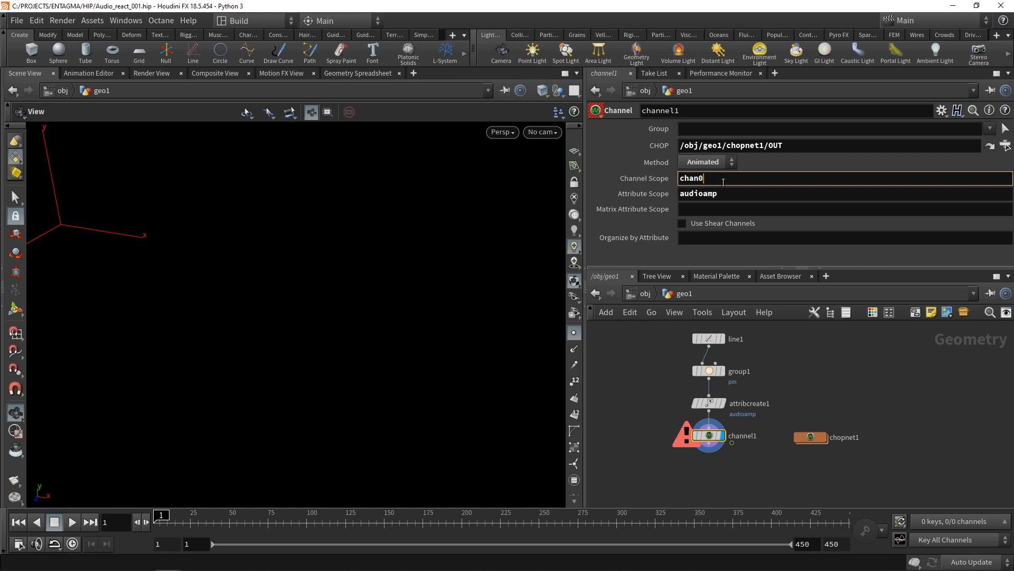
{"action": "key", "text": "BackSpace"}
{"action": "key", "text": "Return"}
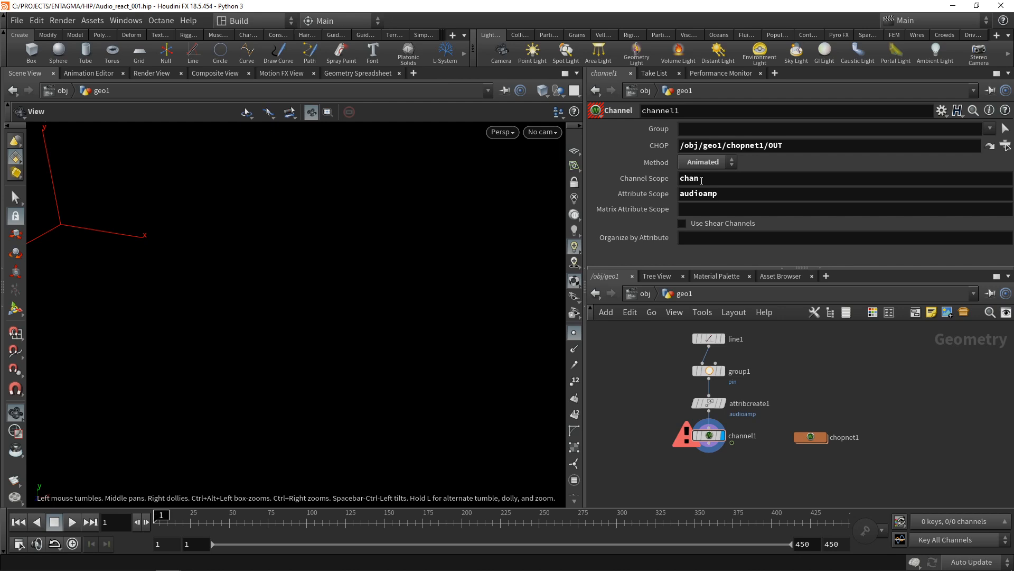
- Restrict channel1 to the first point by setting its Group to 0
{"action": "left_click", "coordinate": [704, 127]}
{"action": "type", "text": "0"}
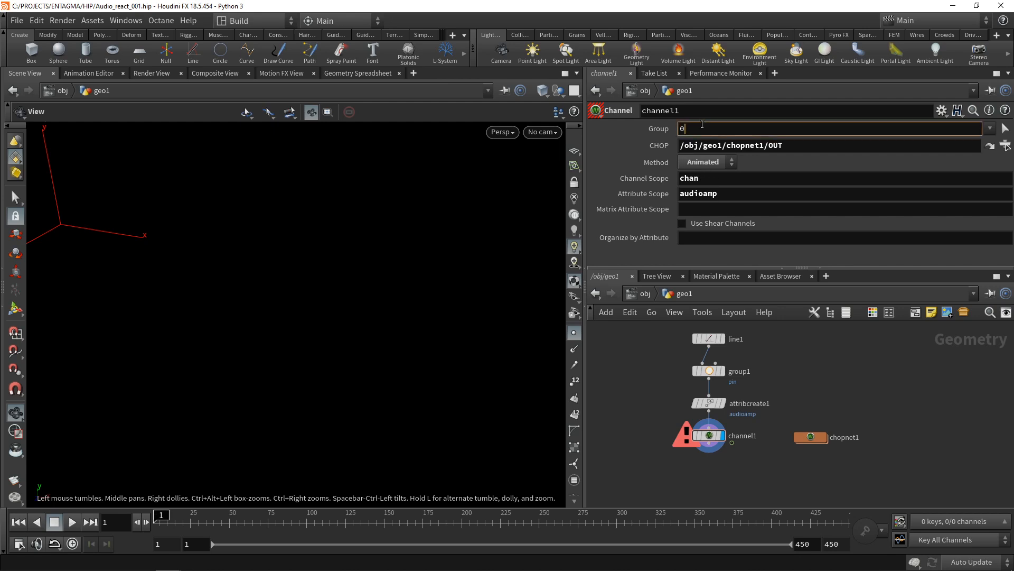
{"action": "key", "text": "Return"}
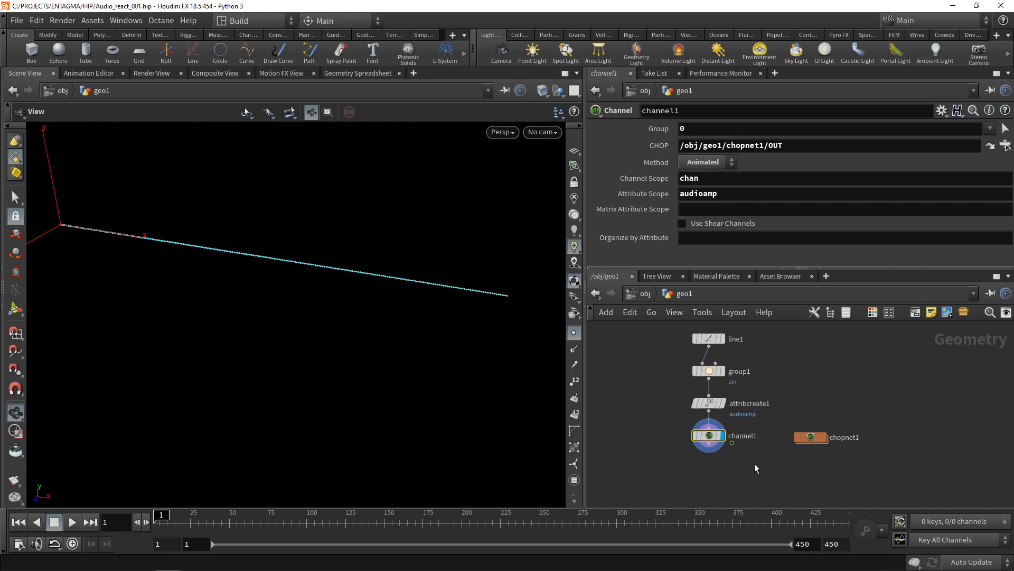
- Play and scrub the animation while checking point 0's audioamp in the Geometry Spreadsheet, and switch on real-time playback
{"action": "left_click", "coordinate": [348, 72]}
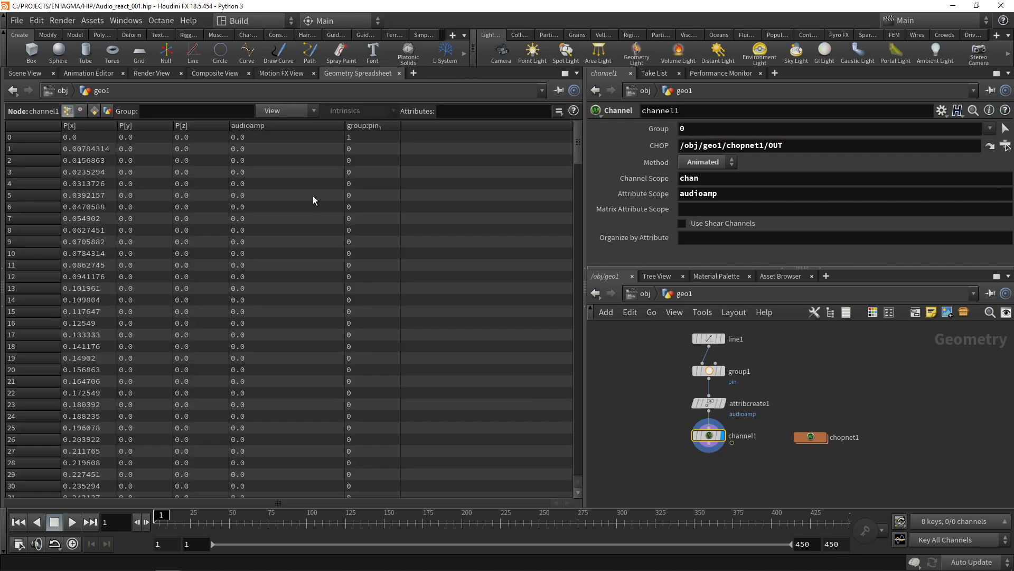
{"action": "left_click", "coordinate": [72, 522]}
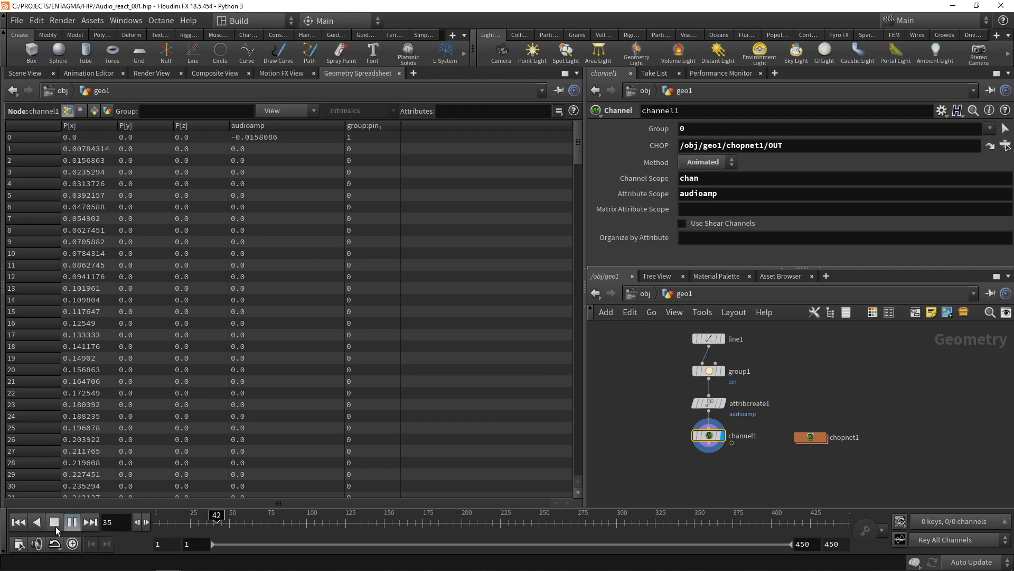
{"action": "left_click", "coordinate": [55, 527]}
{"action": "left_click_drag", "start_coordinate": [431, 515], "coordinate": [598, 514]}
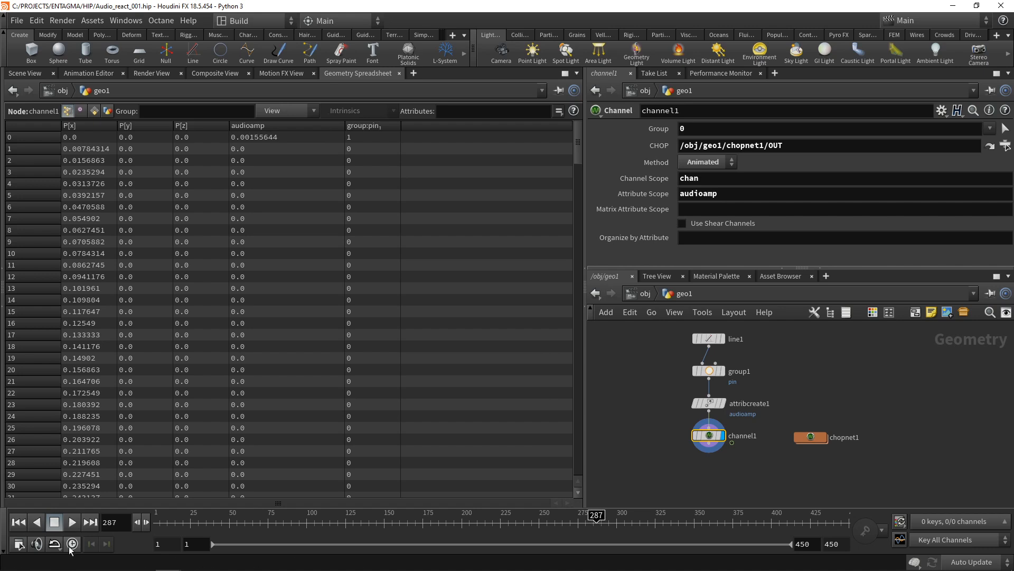
{"action": "left_click", "coordinate": [74, 522]}
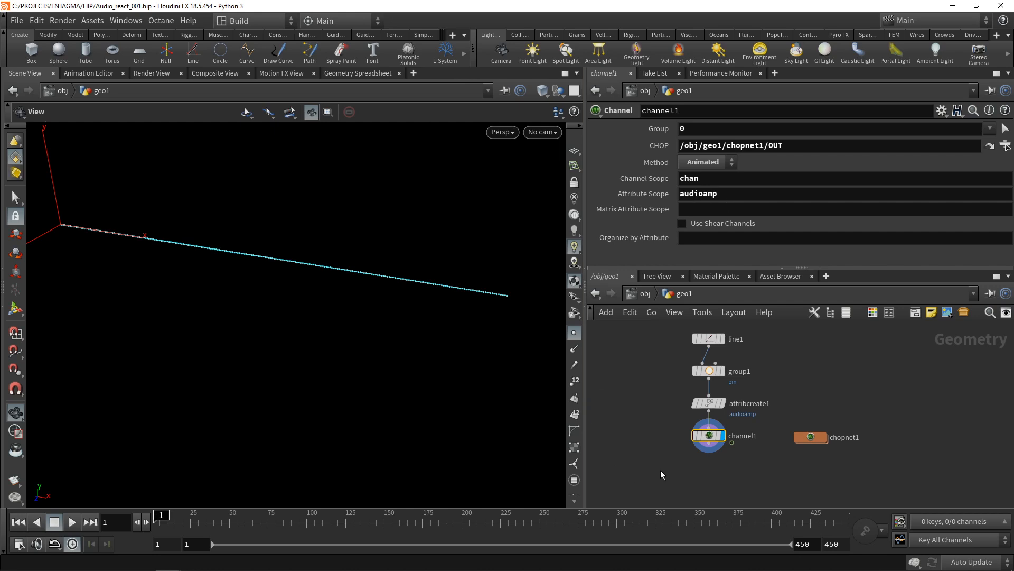
- Add a Point Wrangle limited to group 0 and connect it below channel1
{"action": "middle_click_drag", "start_coordinate": [660, 472], "coordinate": [662, 423]}
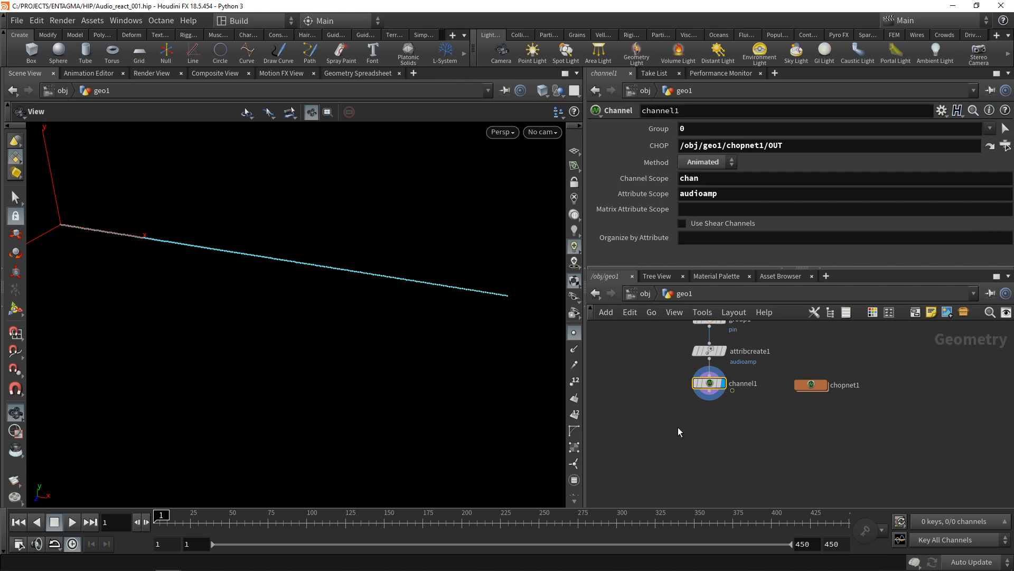
{"action": "key", "text": "Tab"}
{"action": "type", "text": "pointw"}
{"action": "key", "text": "Return"}
{"action": "key", "text": "Return"}
{"action": "left_click", "coordinate": [736, 141]}
{"action": "type", "text": "0"}
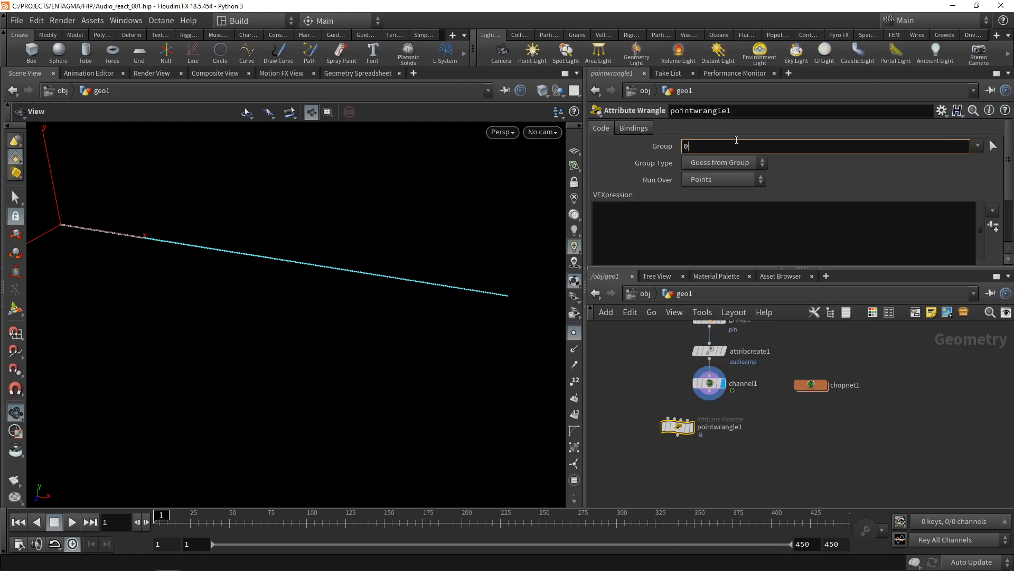
{"action": "left_click_drag", "start_coordinate": [682, 428], "coordinate": [710, 391]}
{"action": "left_click", "coordinate": [688, 251]}
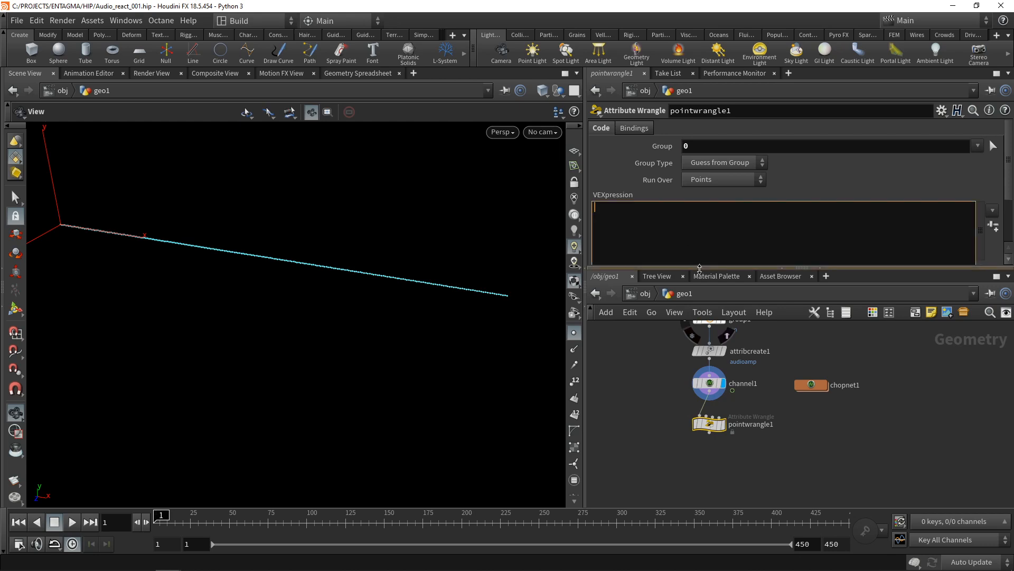
{"action": "left_click_drag", "start_coordinate": [700, 269], "coordinate": [700, 334]}
{"action": "type", "text": "v@P.y += f@audioamp"}
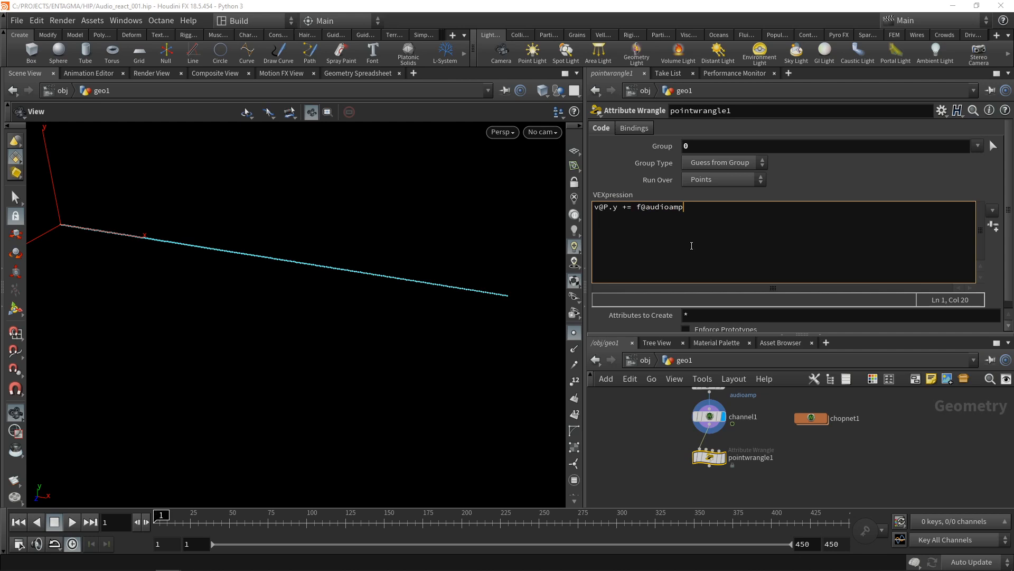
{"action": "type", "text": "chf();"}
{"action": "key", "text": "Left"}
{"action": "key", "text": "Left"}
{"action": "type", "text": "\"Audio_amp"}
{"action": "left_click", "coordinate": [993, 226]}
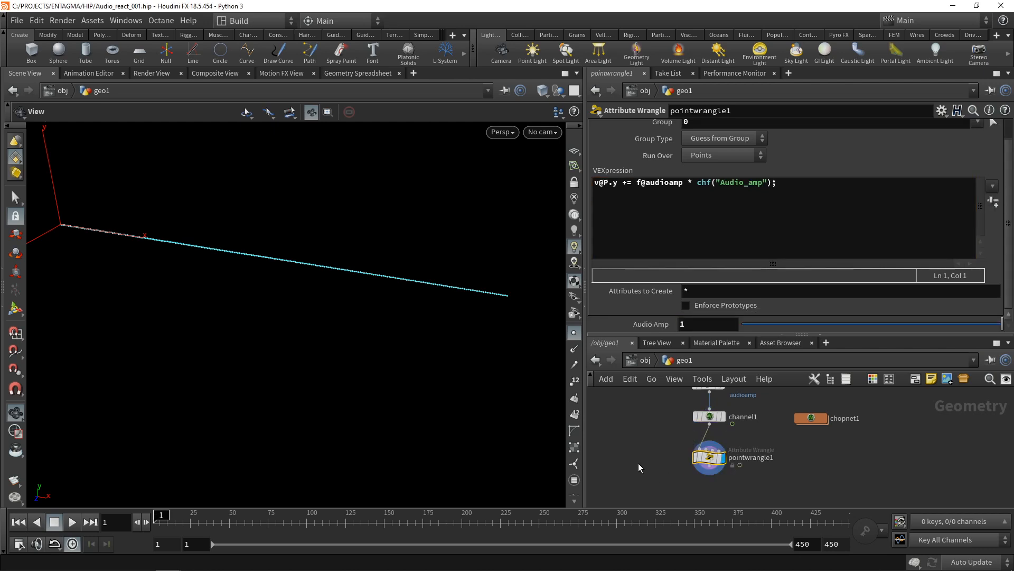
{"action": "left_click", "coordinate": [72, 522]}
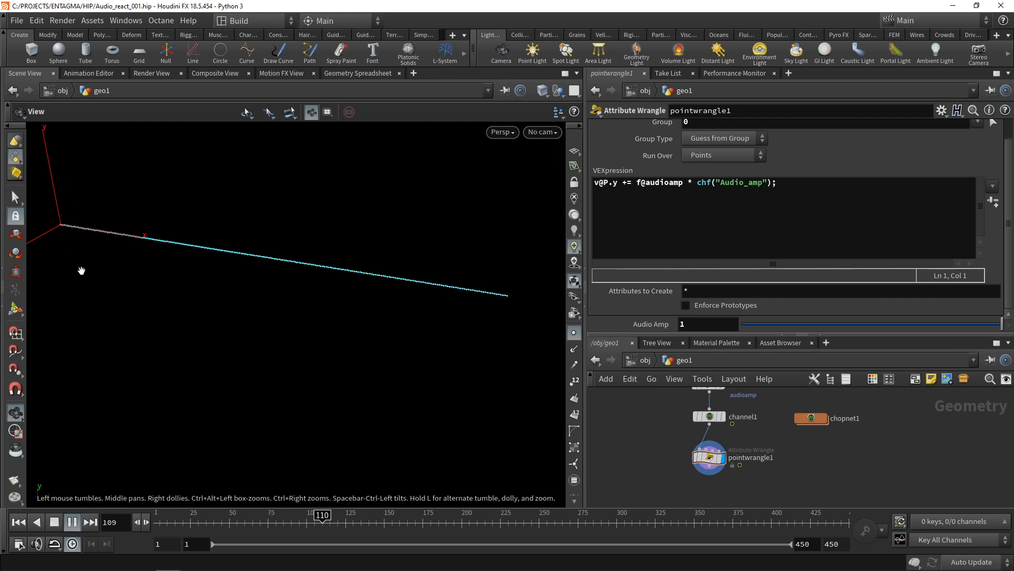
{"action": "left_click", "coordinate": [54, 523]}
- Duplicate pointwrangle1 below itself as the displayed node, set the copy's Group to 255, and play the animation
{"action": "key", "text": "ctrl+c"}
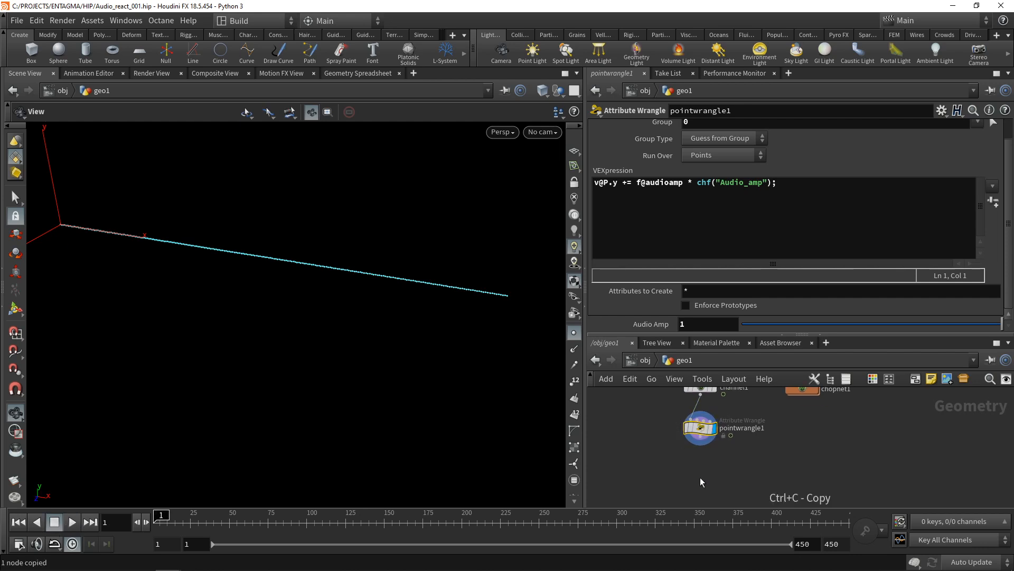
{"action": "key", "text": "ctrl+v"}
{"action": "left_click", "coordinate": [701, 438]}
{"action": "left_click", "coordinate": [700, 474]}
{"action": "left_click", "coordinate": [724, 146]}
{"action": "type", "text": "255"}
{"action": "key", "text": "Return"}
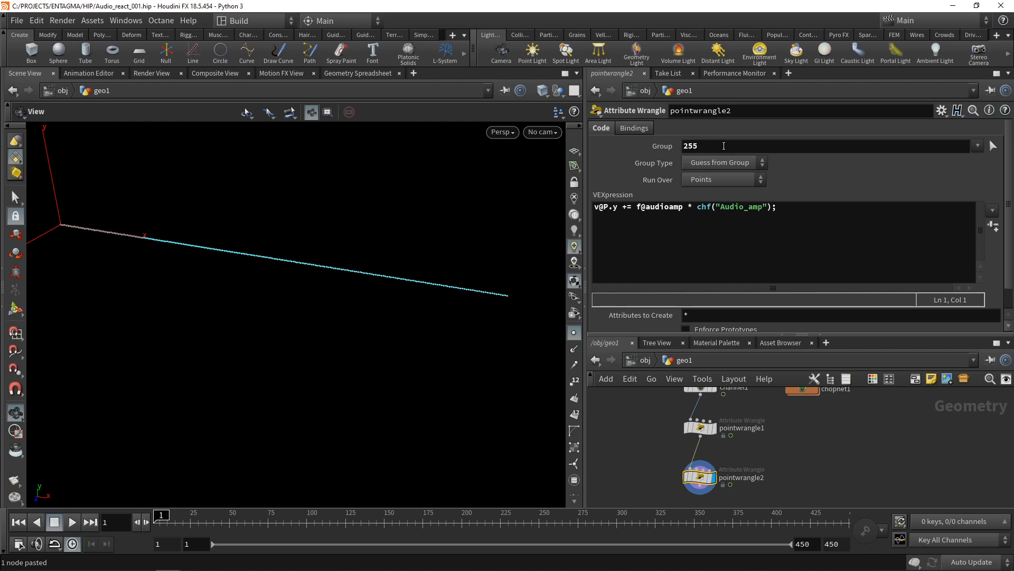
{"action": "left_click", "coordinate": [72, 522]}
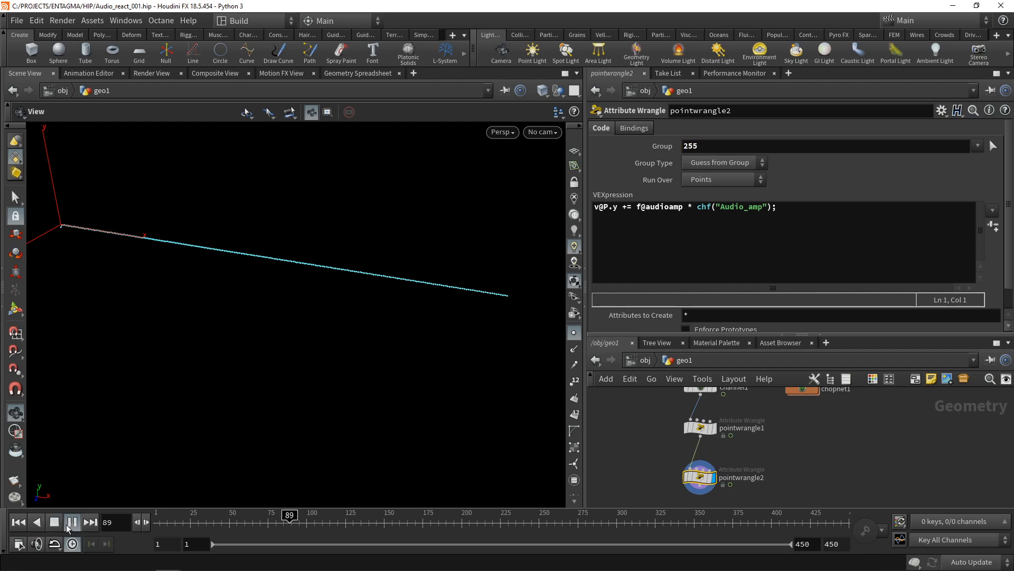
{"action": "left_click", "coordinate": [54, 522]}
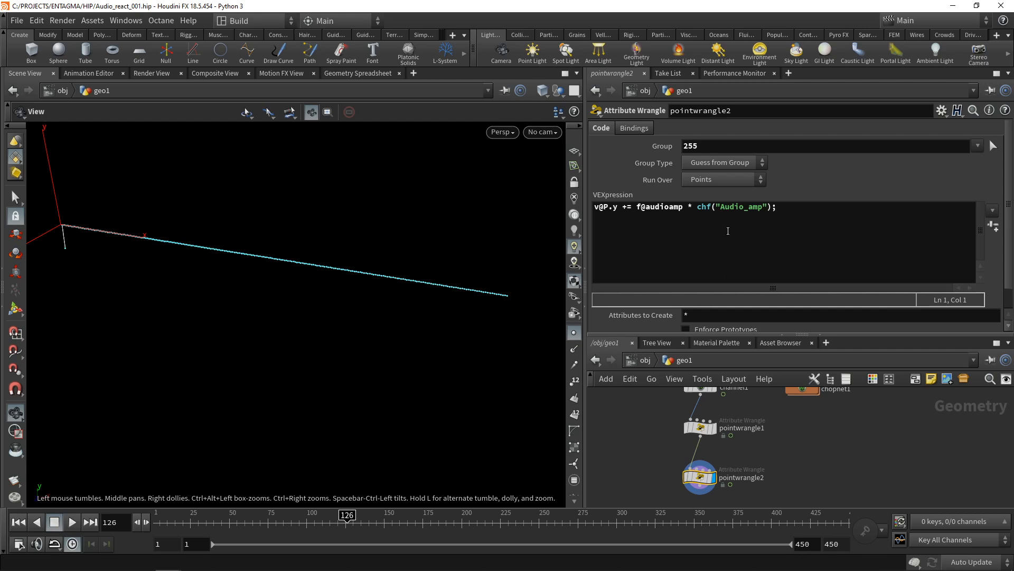
- Replace f@audioamp in pointwrangle2's expression with point(0, "audioamp", 0) and play the animation to check the line's end point
{"action": "double_click", "coordinate": [682, 206]}
{"action": "type", "text": "point("}
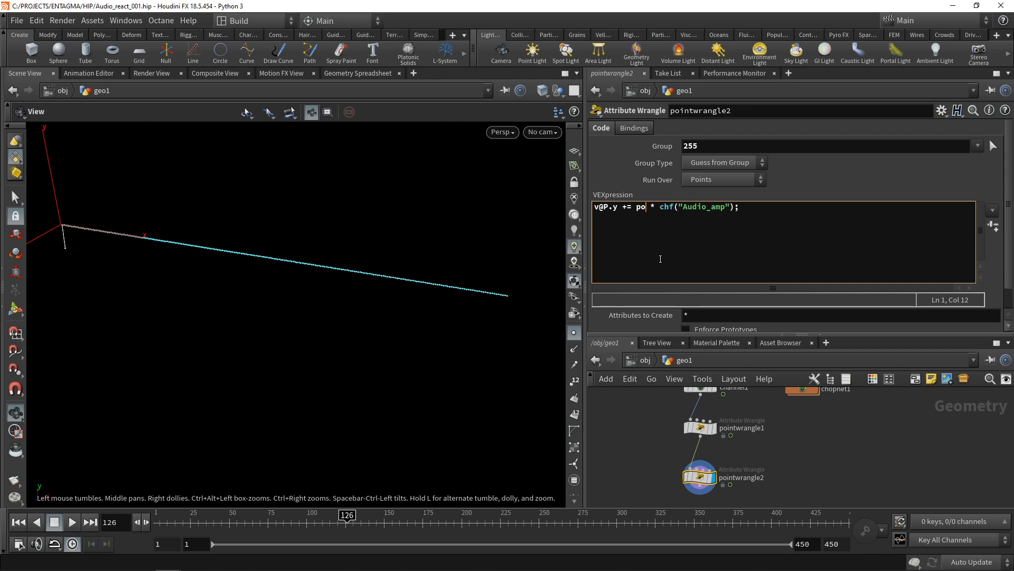
{"action": "type", "text": "09,"}
{"action": "key", "text": "BackSpace"}
{"action": "key", "text": "Right"}
{"action": "key", "text": "Right"}
{"action": "type", "text": "\"audio"}
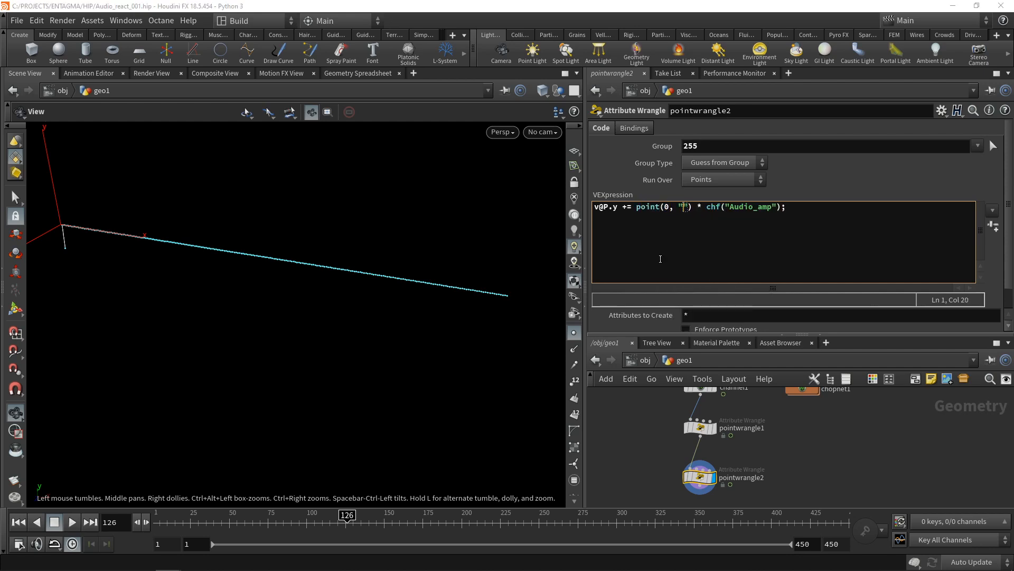
{"action": "type", "text": "amp"}
{"action": "key", "text": "Right"}
{"action": "type", "text": ", 0"}
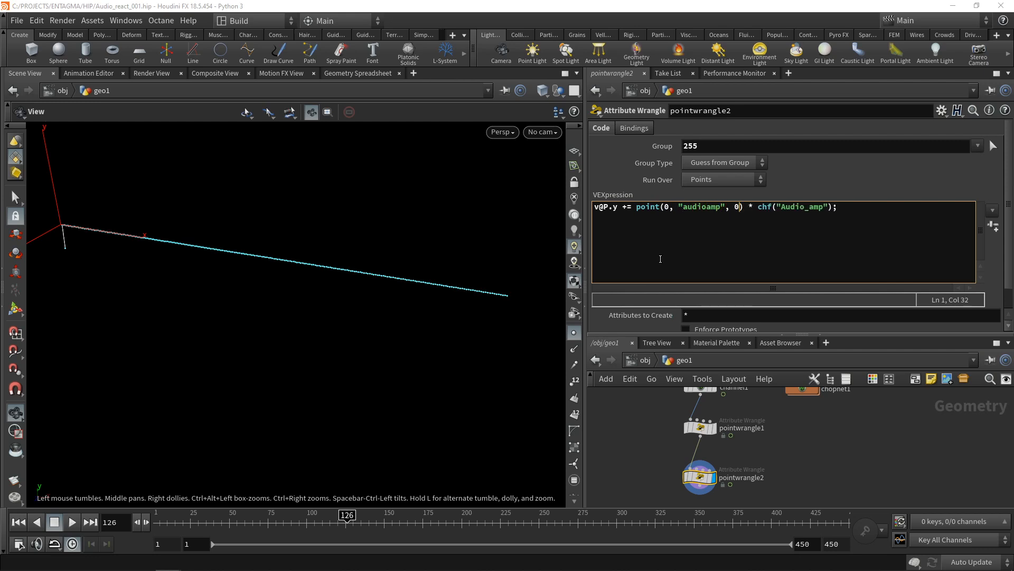
{"action": "left_click", "coordinate": [71, 522]}
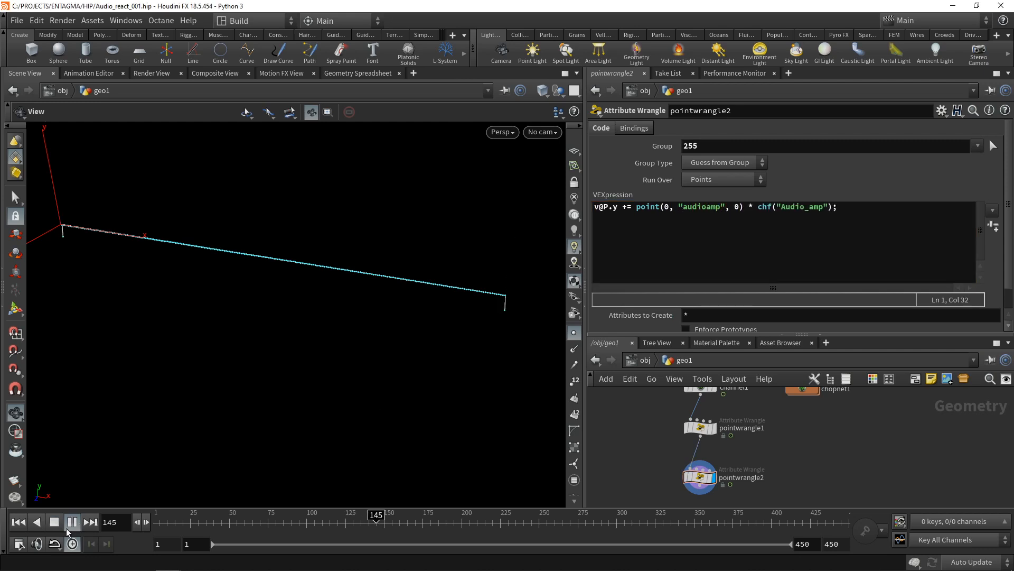
{"action": "left_click", "coordinate": [59, 526]}
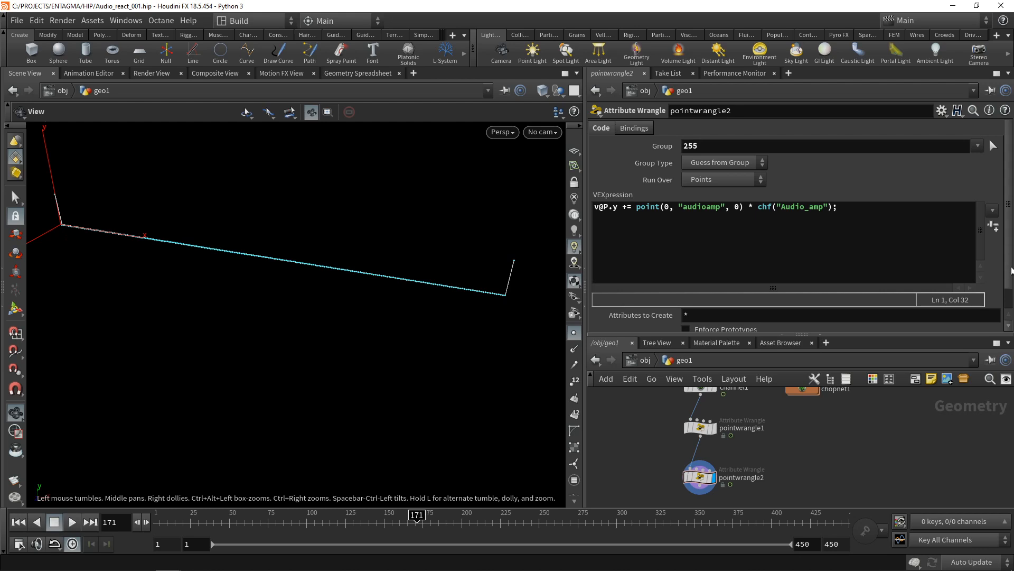
- Set the Audio Amp parameter of pointwrangle2 to 0.05
{"action": "left_click", "coordinate": [994, 226]}
{"action": "left_click", "coordinate": [699, 325]}
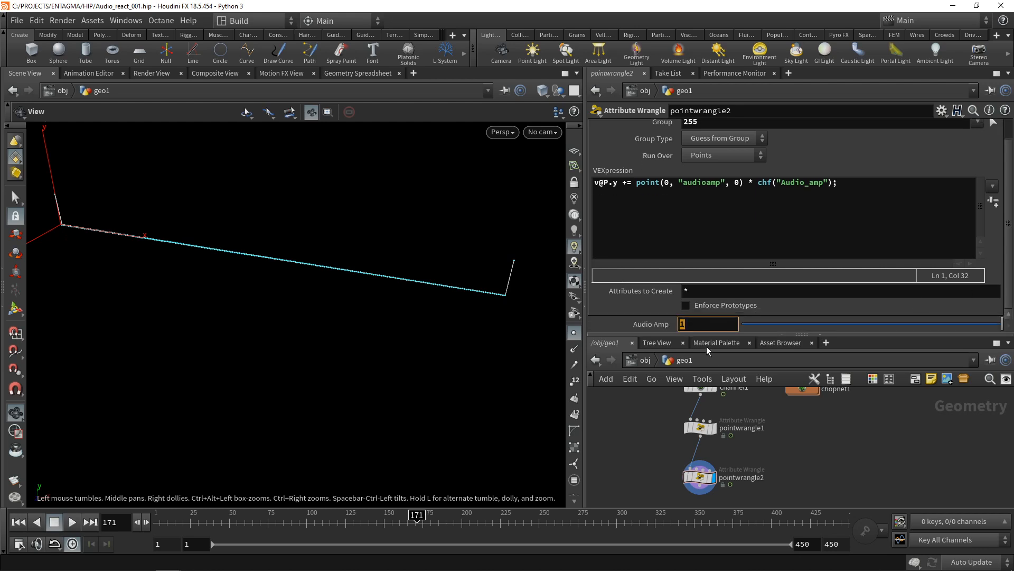
{"action": "left_click", "coordinate": [640, 452]}
{"action": "left_click", "coordinate": [699, 325]}
{"action": "type", "text": "0.05"}
- Set the Audio Amp parameter of pointwrangle1 to 0.5 and play the animation to check the line's displacement
{"action": "left_click", "coordinate": [702, 426]}
{"action": "left_click", "coordinate": [714, 321]}
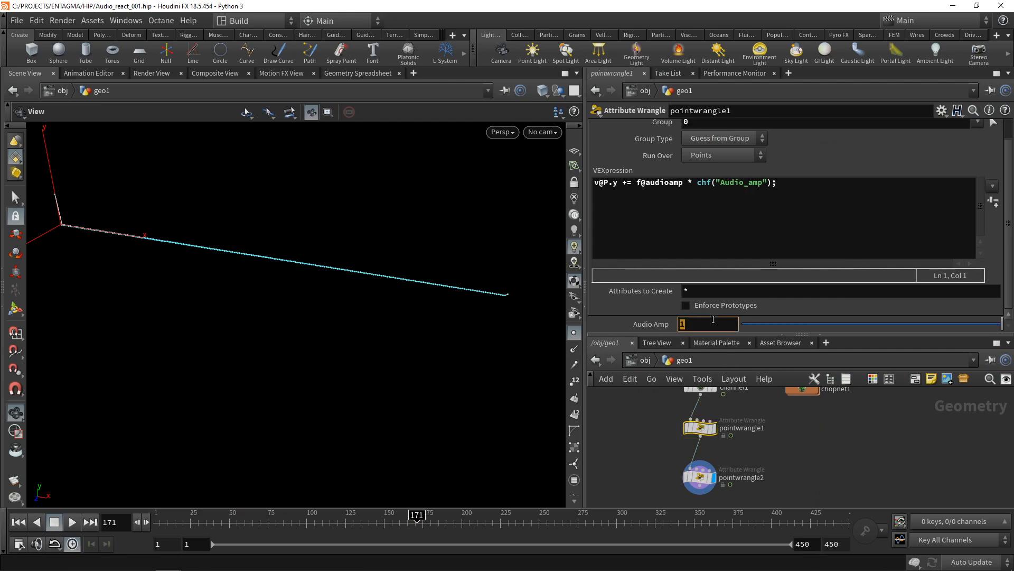
{"action": "key", "text": "Return"}
{"action": "left_click", "coordinate": [72, 522]}
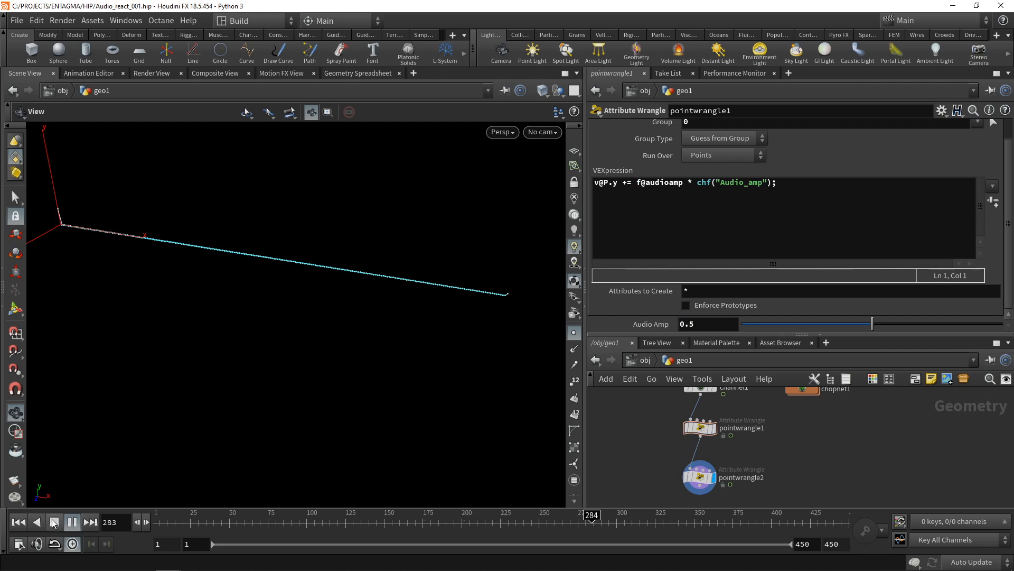
{"action": "left_click", "coordinate": [53, 522]}
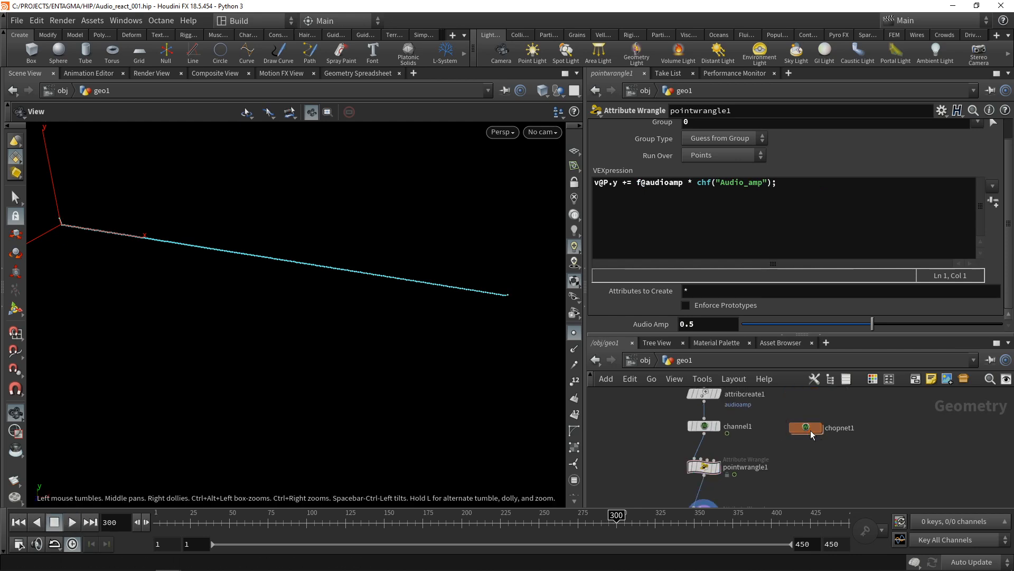
- Inspect the audio waveform inside chopnet1 in the Motion FX View and insert an Envelope node between file1 and OUT
{"action": "double_click", "coordinate": [810, 430]}
{"action": "left_click", "coordinate": [285, 73]}
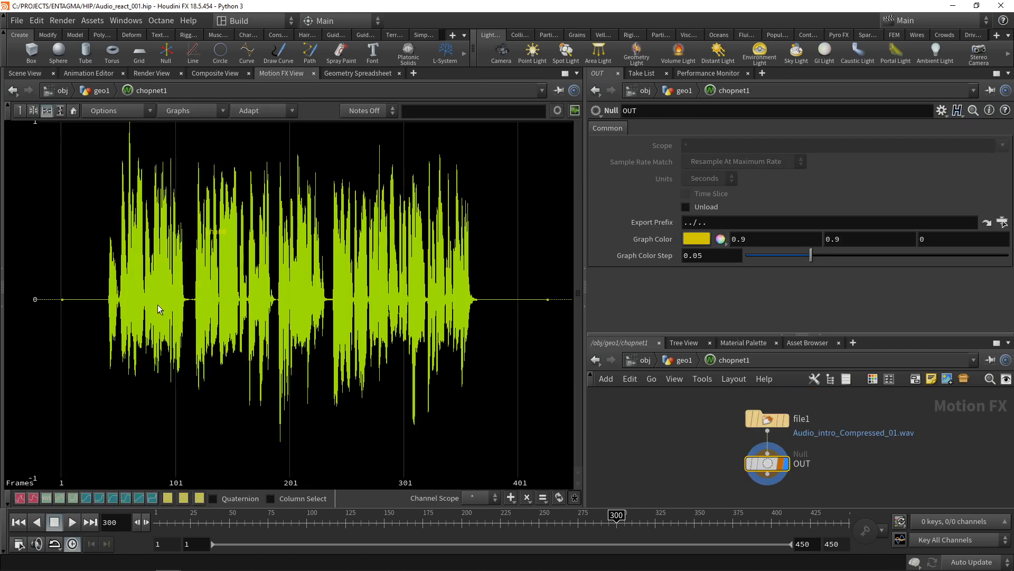
{"action": "scroll", "coordinate": [298, 307], "scroll_direction": "up", "scroll_amount": 5}
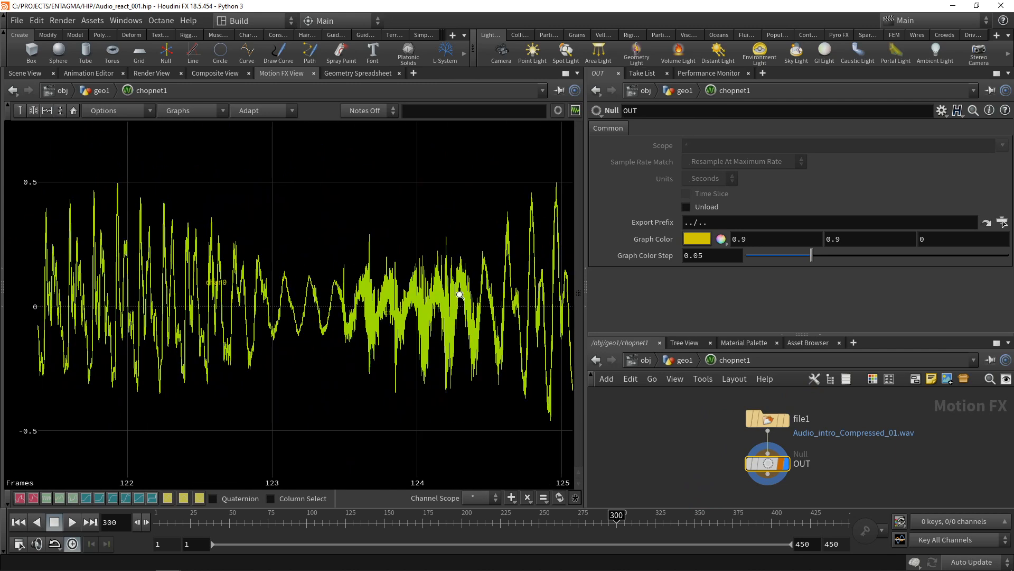
{"action": "scroll", "coordinate": [331, 296], "scroll_direction": "down", "scroll_amount": 10}
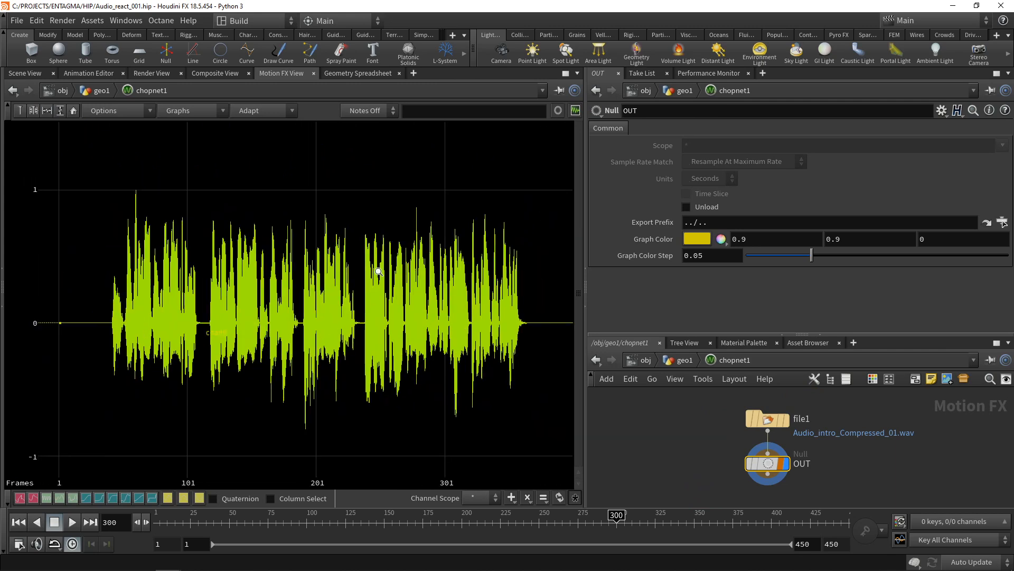
{"action": "left_click_drag", "start_coordinate": [711, 335], "coordinate": [714, 273]}
{"action": "middle_click_drag", "start_coordinate": [877, 465], "coordinate": [793, 438]}
{"action": "left_click_drag", "start_coordinate": [688, 412], "coordinate": [689, 456]}
{"action": "key", "text": "Tab"}
{"action": "type", "text": "en"}
{"action": "key", "text": "Return"}
{"action": "left_click", "coordinate": [685, 411]}
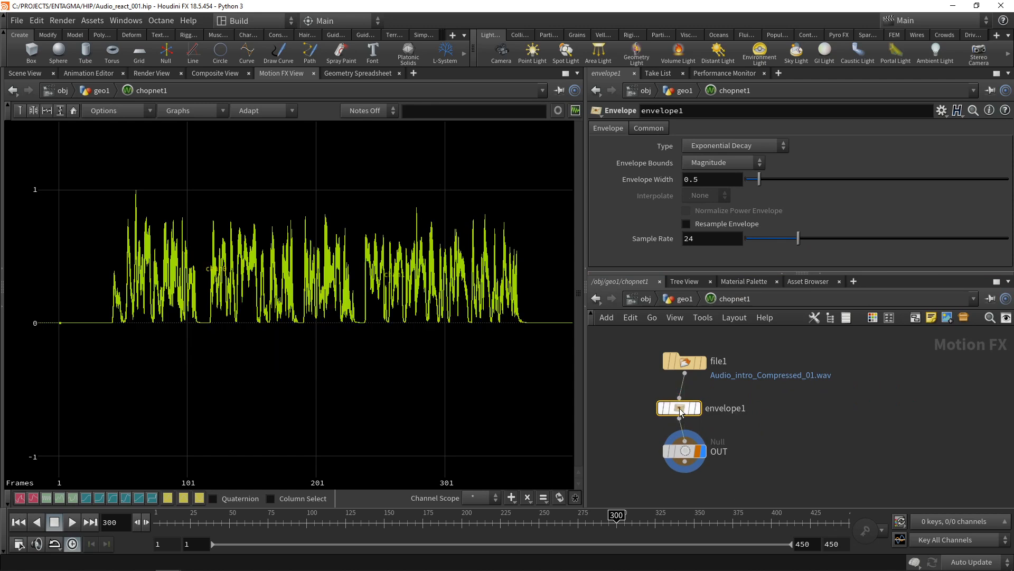
- Display file1's channel together with OUT to compare the raw waveform with the envelope around frames 41 to 61
{"action": "left_click", "coordinate": [706, 368]}
{"action": "right_click_drag", "start_coordinate": [161, 306], "coordinate": [475, 268]}
{"action": "middle_click_drag", "start_coordinate": [475, 317], "coordinate": [131, 390]}
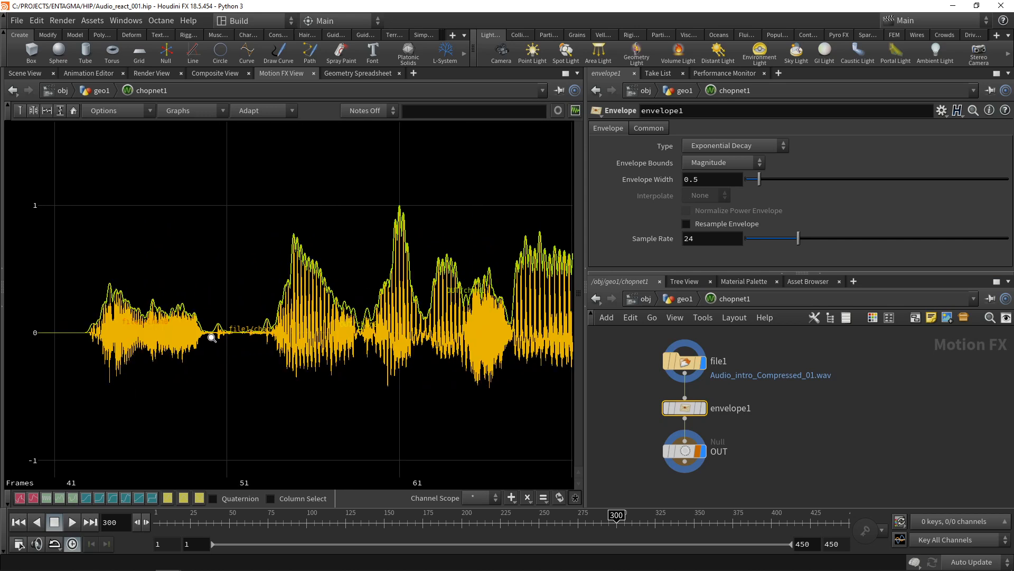
- Set envelope1's Envelope Bounds to Signal Power and its Envelope Width to 10, and check the curve against the waveform
{"action": "left_click", "coordinate": [712, 163]}
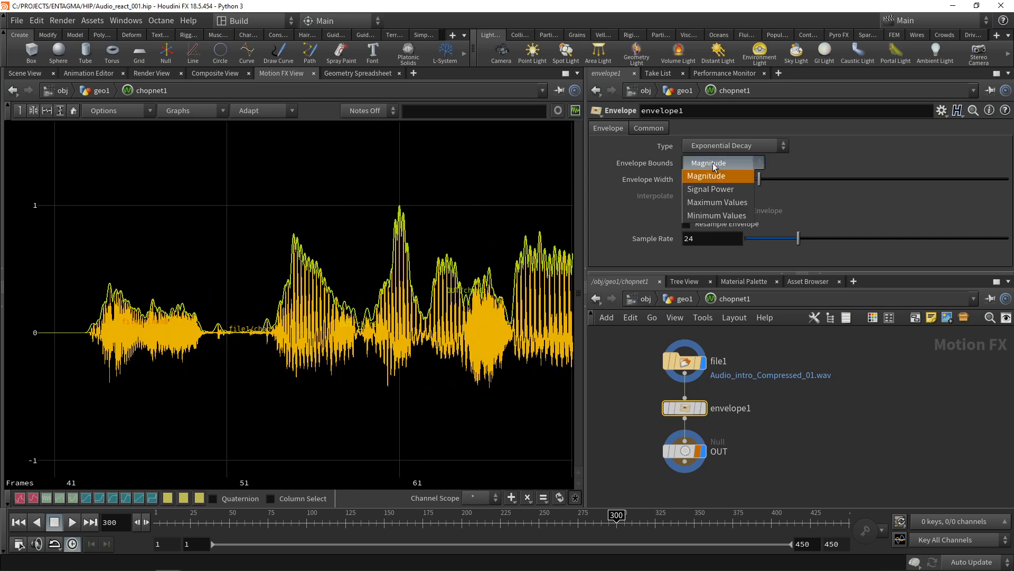
{"action": "left_click", "coordinate": [712, 190]}
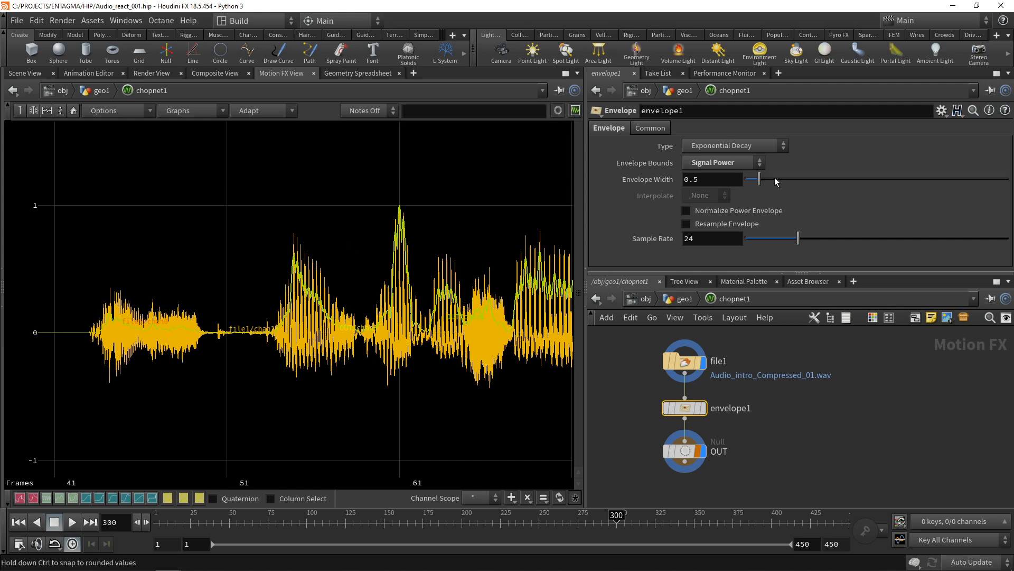
{"action": "left_click_drag", "start_coordinate": [763, 179], "coordinate": [1010, 181]}
{"action": "middle_click_drag", "start_coordinate": [478, 310], "coordinate": [338, 318]}
{"action": "right_click_drag", "start_coordinate": [416, 336], "coordinate": [167, 375]}
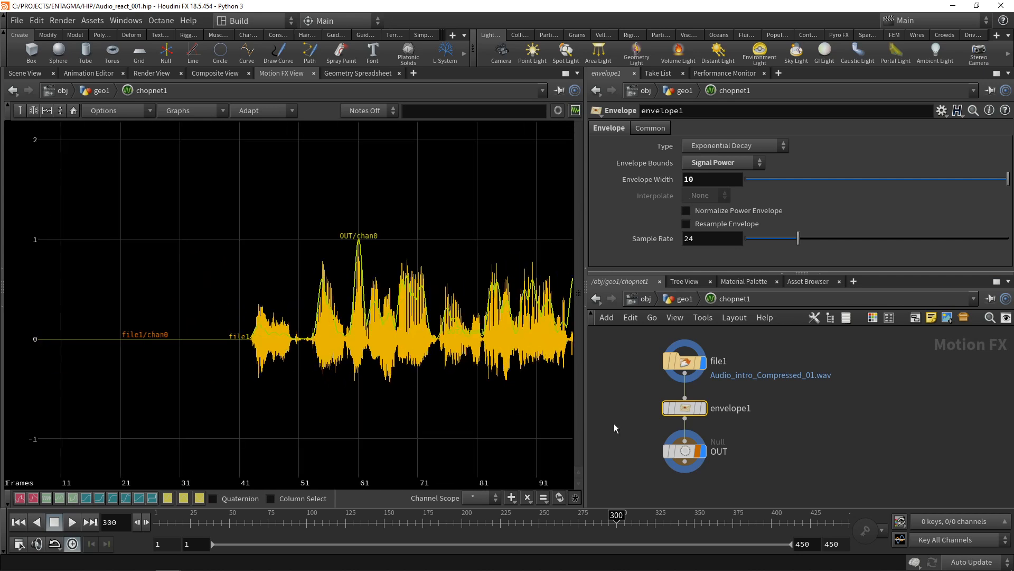
- Return to geo1, play the animation in the Scene View and compare the line's motion with the channel graph
{"action": "key", "text": "u"}
{"action": "left_click", "coordinate": [26, 75]}
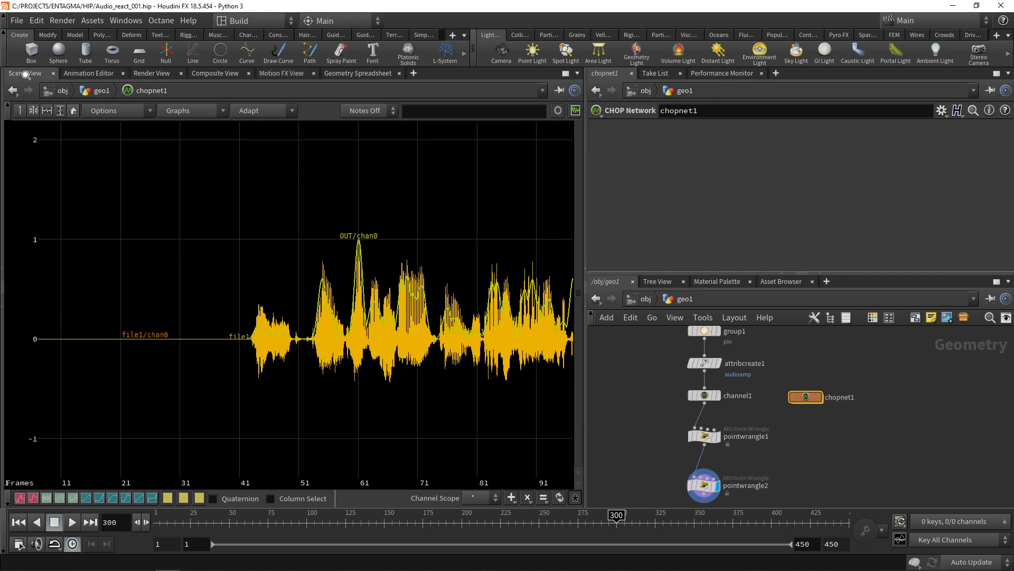
{"action": "left_click_drag", "start_coordinate": [391, 359], "coordinate": [370, 413]}
{"action": "left_click", "coordinate": [72, 522]}
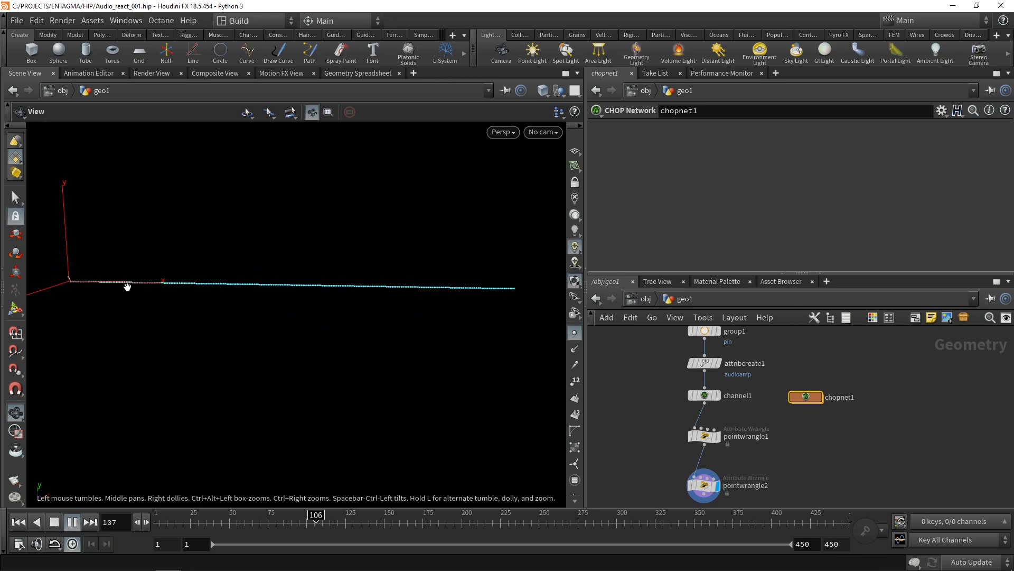
{"action": "left_click", "coordinate": [72, 522]}
{"action": "left_click", "coordinate": [282, 74]}
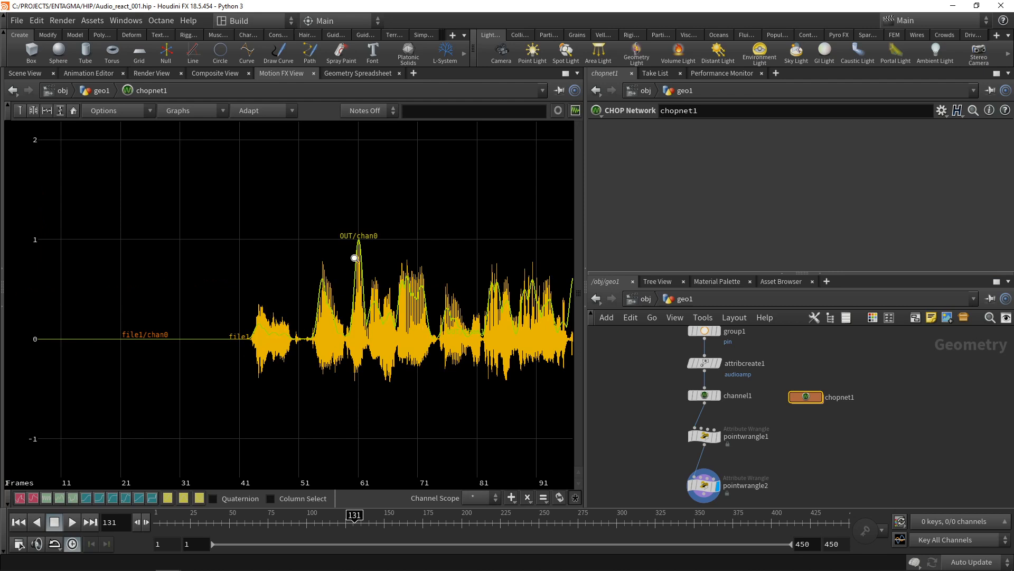
{"action": "left_click", "coordinate": [25, 73]}
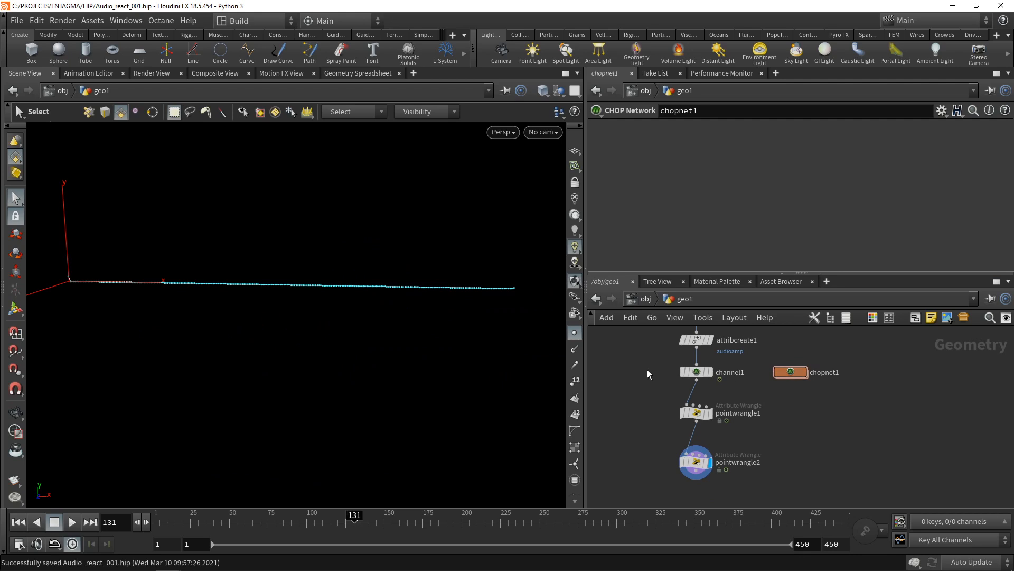
- Enclose the audio transfer nodes, including channel1 and chopnet1, in a network box
{"action": "left_click_drag", "start_coordinate": [648, 369], "coordinate": [824, 377]}
{"action": "key", "text": "shift+o"}
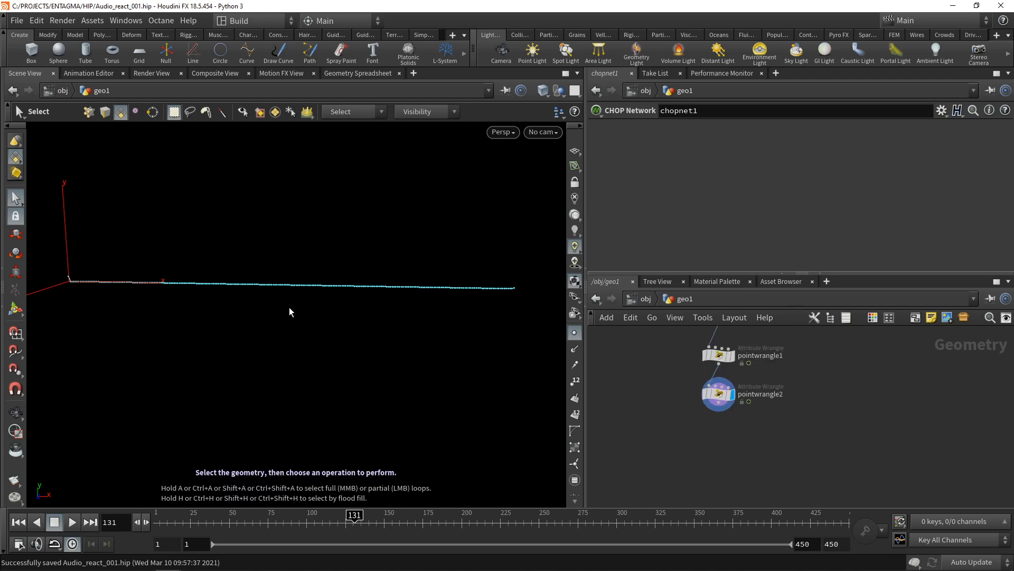
- Add a Vellum Configure Hair node connected below pointwrangle2
{"action": "left_click", "coordinate": [718, 393]}
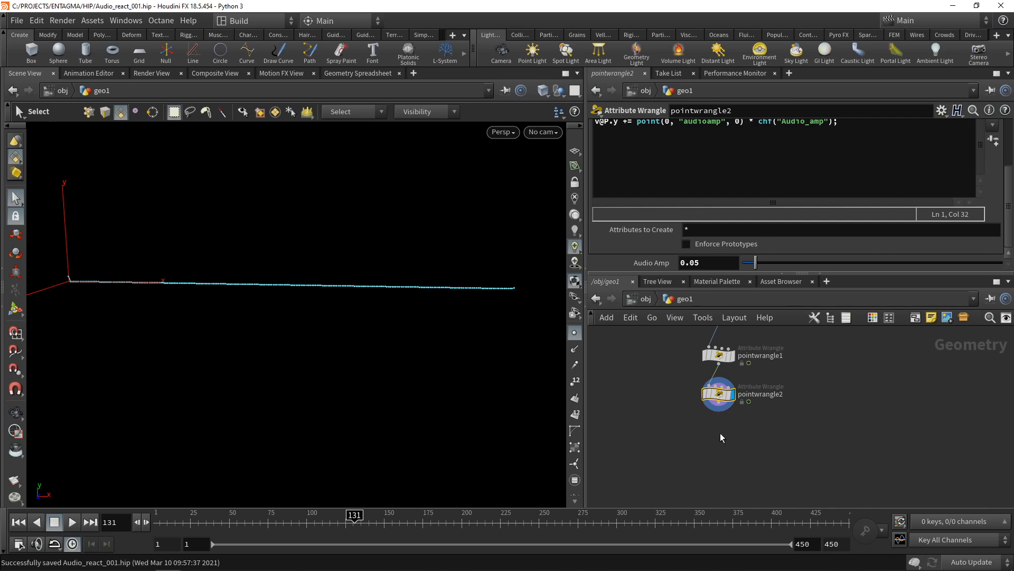
{"action": "key", "text": "Tab"}
{"action": "type", "text": "vellumha"}
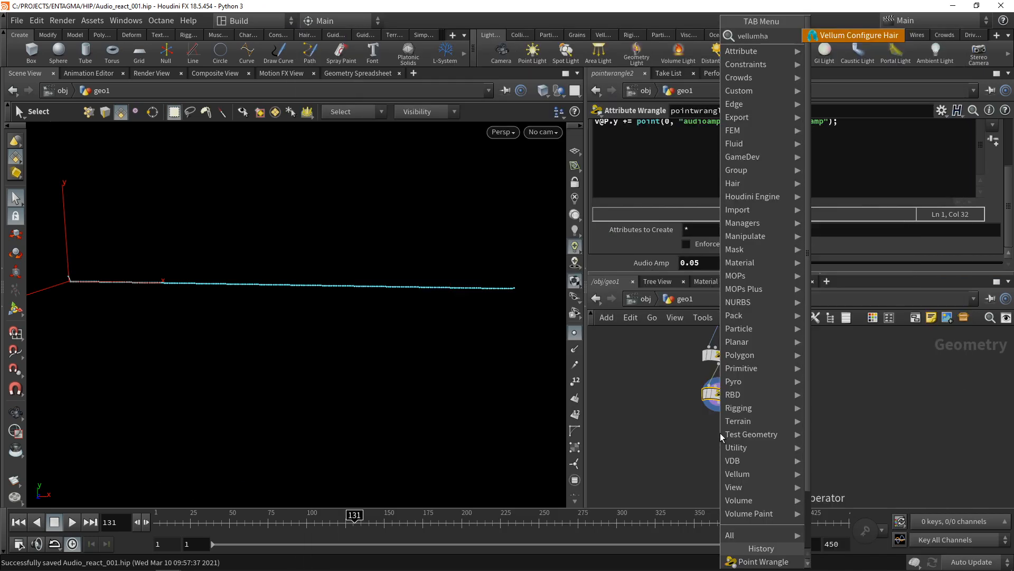
{"action": "key", "text": "Return"}
- Set vellumhair1's Pin Points to the group pin and enable Match Animation
{"action": "left_click_drag", "start_coordinate": [1009, 171], "coordinate": [1008, 230]}
{"action": "left_click", "coordinate": [976, 223]}
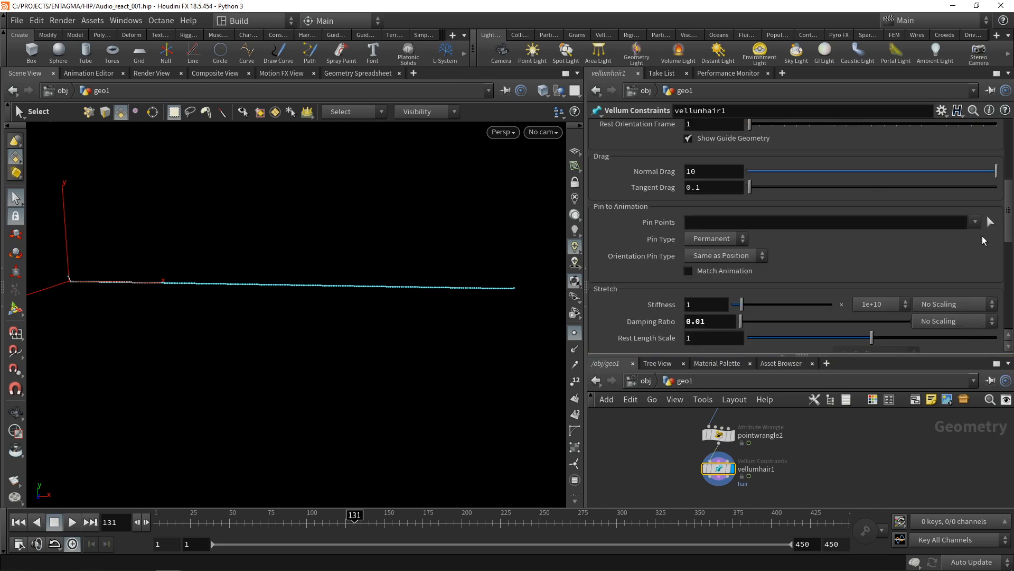
{"action": "left_click", "coordinate": [689, 272]}
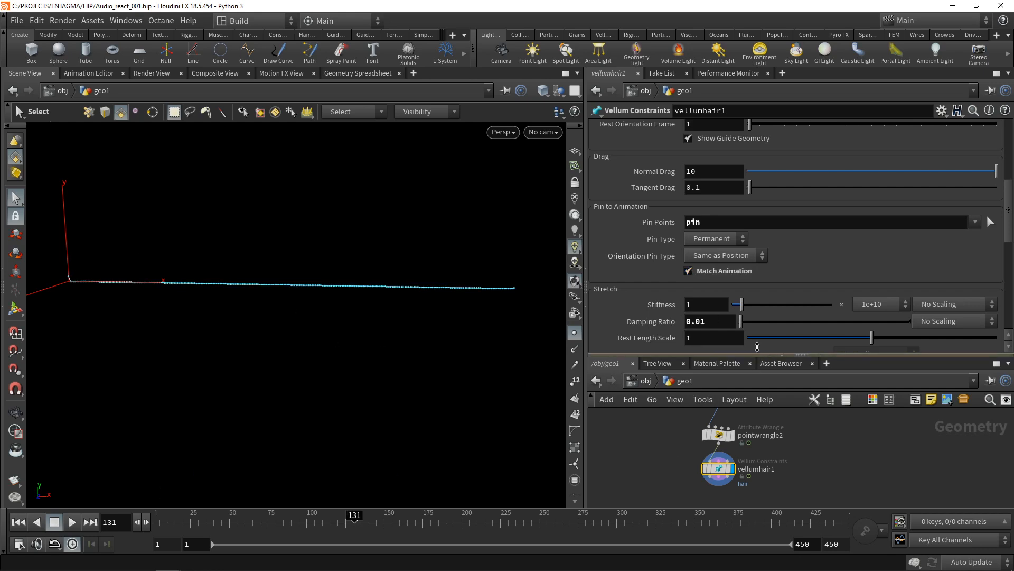
- Add a Vellum Solver connected below vellumhair1 and rewind the timeline to frame 1
{"action": "left_click_drag", "start_coordinate": [759, 355], "coordinate": [760, 251]}
{"action": "key", "text": "Tab"}
{"action": "type", "text": "velsol"}
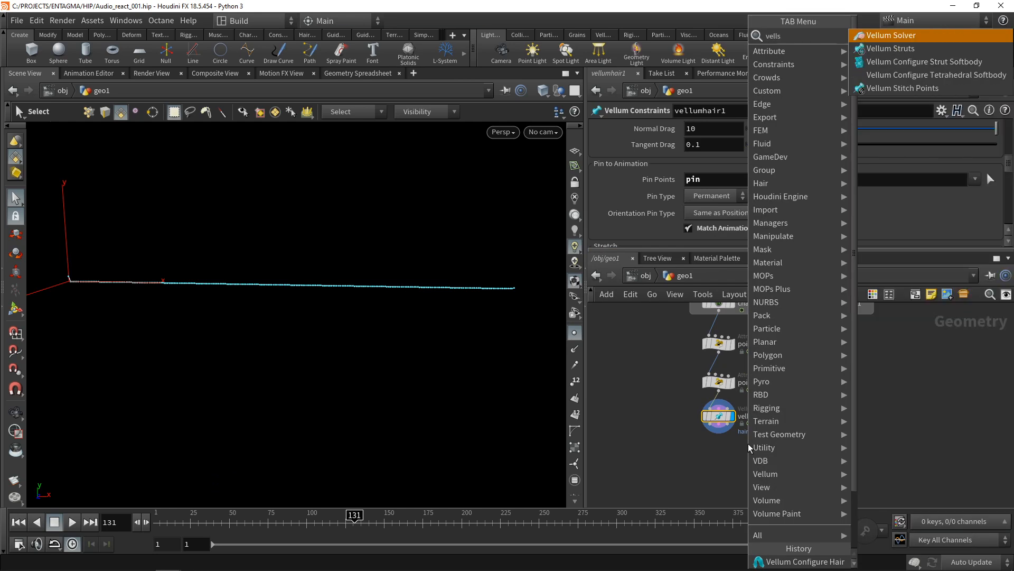
{"action": "key", "text": "Return"}
{"action": "key", "text": "Return"}
{"action": "left_click", "coordinate": [18, 523]}
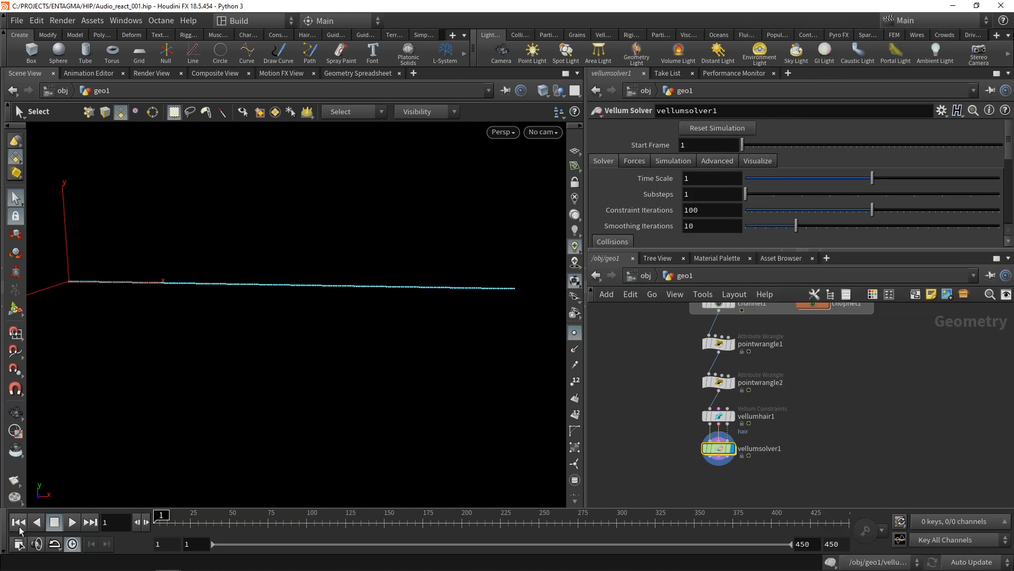
- In vellumsolver1's forces, set vertical Gravity to 0, disable Wind and set Velocity Damping to 0.1
{"action": "left_click", "coordinate": [633, 161]}
{"action": "left_click", "coordinate": [836, 178]}
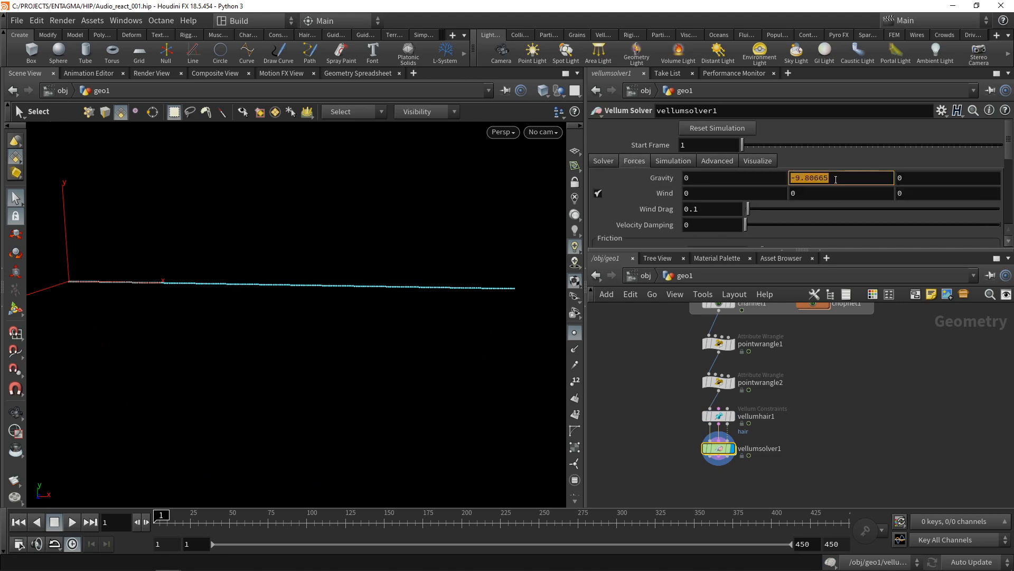
{"action": "type", "text": "0"}
{"action": "key", "text": "Return"}
{"action": "left_click", "coordinate": [598, 194]}
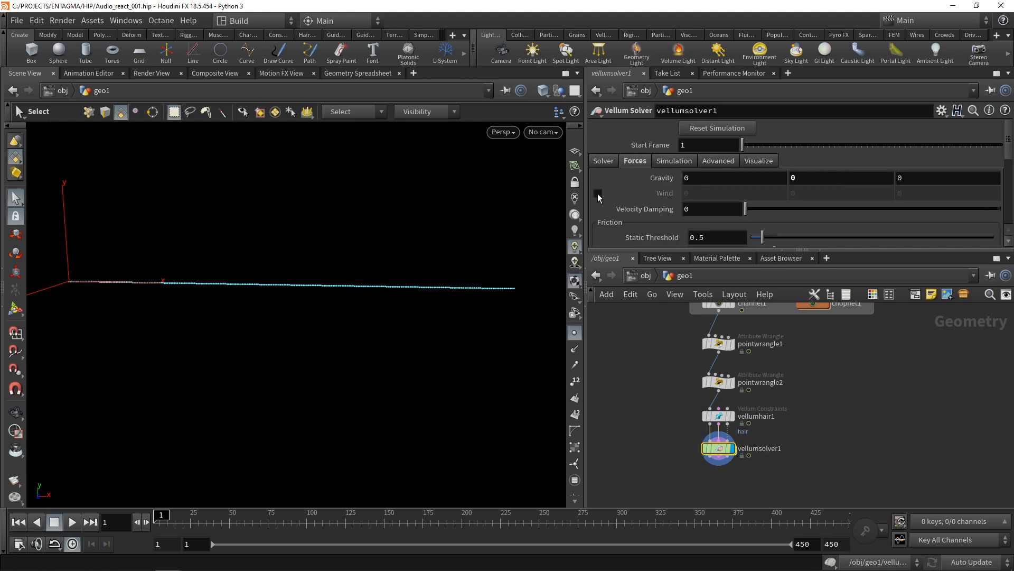
{"action": "type", "text": ".1"}
{"action": "key", "text": "Return"}
{"action": "left_click_drag", "start_coordinate": [715, 248], "coordinate": [692, 293]}
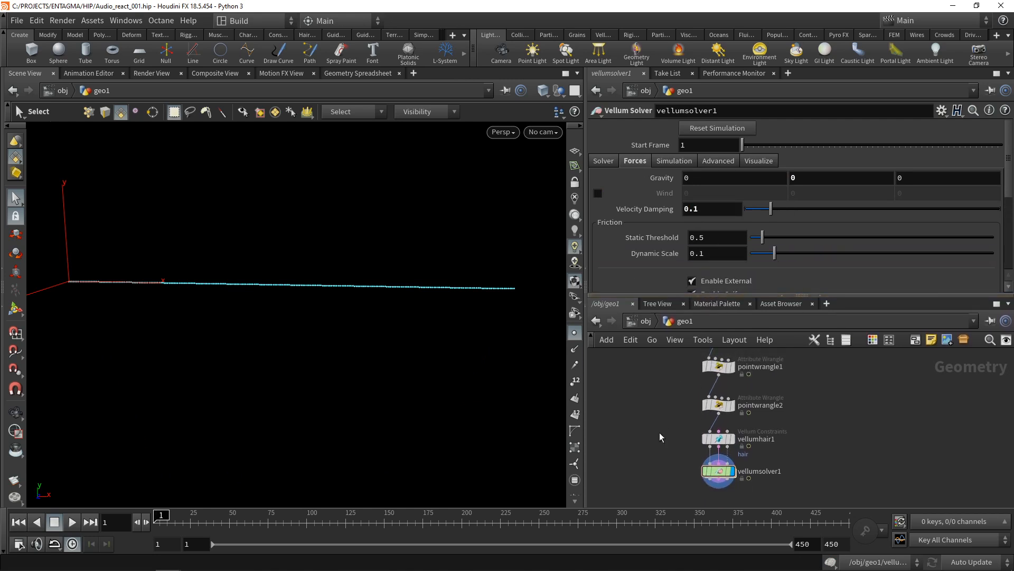
- Play the Vellum simulation to check how waves travel along the line, and rewind to frame 1
{"action": "left_click", "coordinate": [72, 527]}
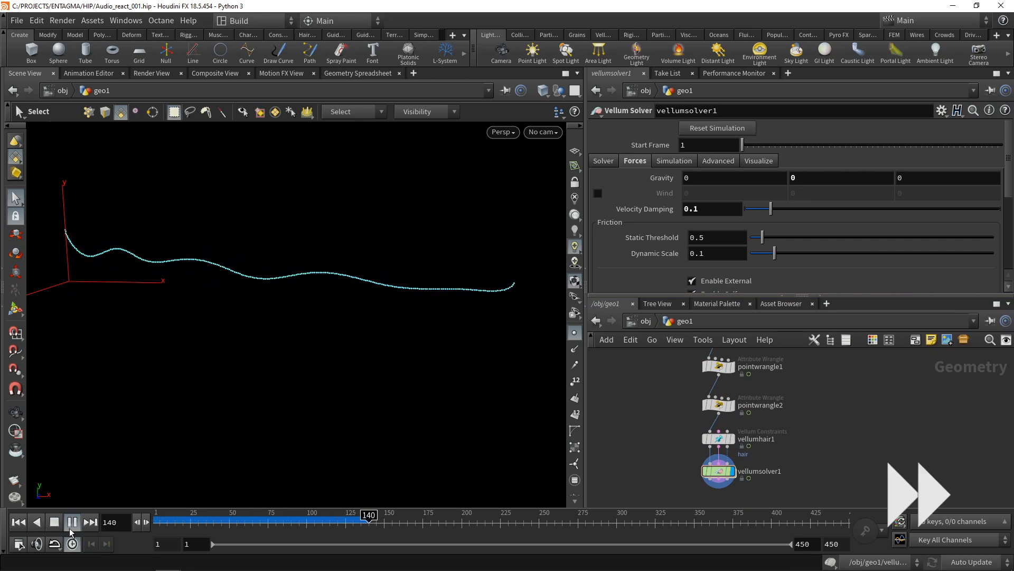
{"action": "left_click", "coordinate": [53, 522]}
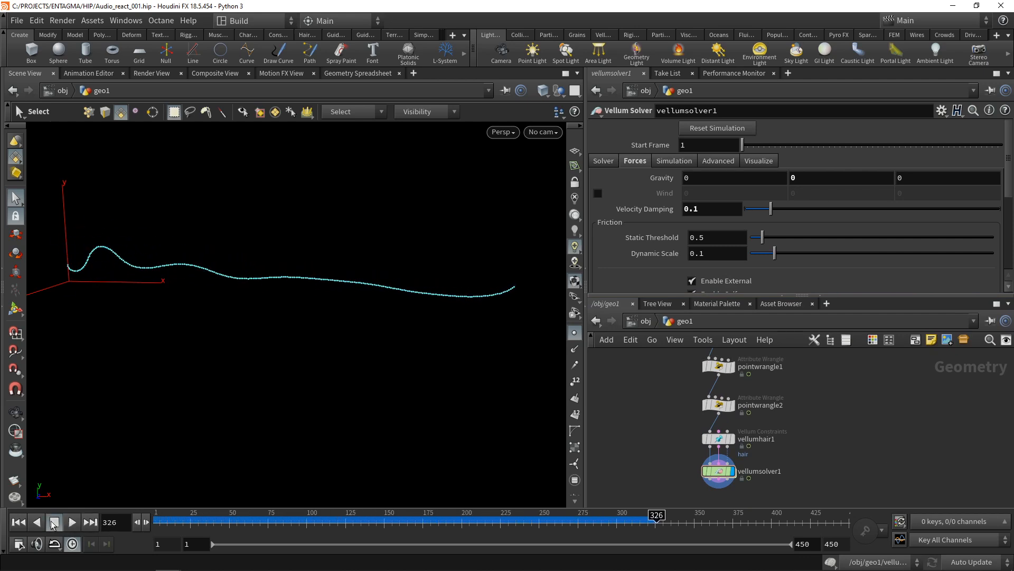
{"action": "left_click", "coordinate": [19, 522]}
{"action": "left_click_drag", "start_coordinate": [660, 455], "coordinate": [734, 482]}
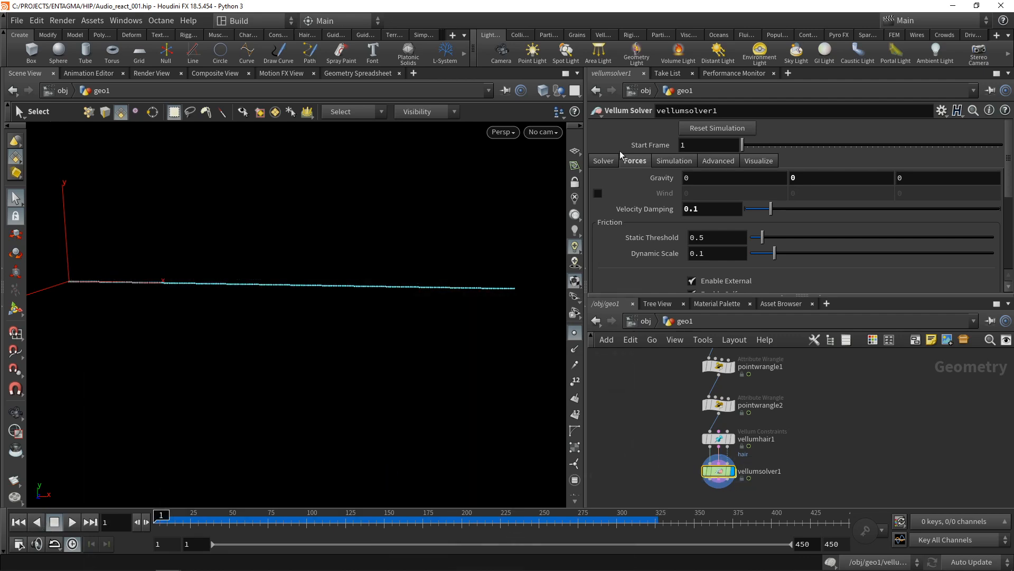
- Set vellumsolver1's Substeps to 2 and play the simulation again
{"action": "left_click", "coordinate": [600, 163]}
{"action": "key", "text": "BackSpace"}
{"action": "type", "text": "2"}
{"action": "key", "text": "Return"}
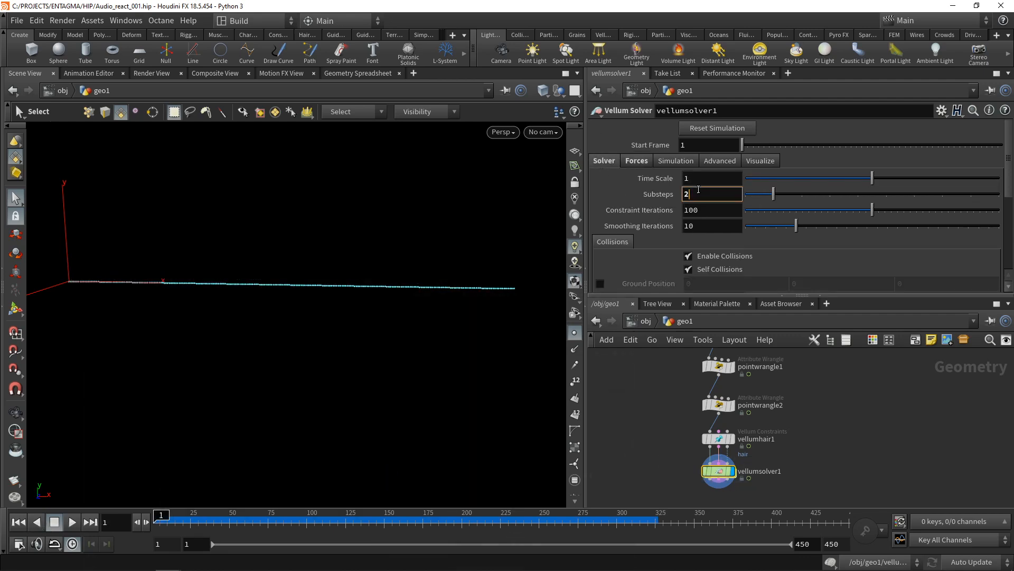
{"action": "left_click", "coordinate": [72, 521]}
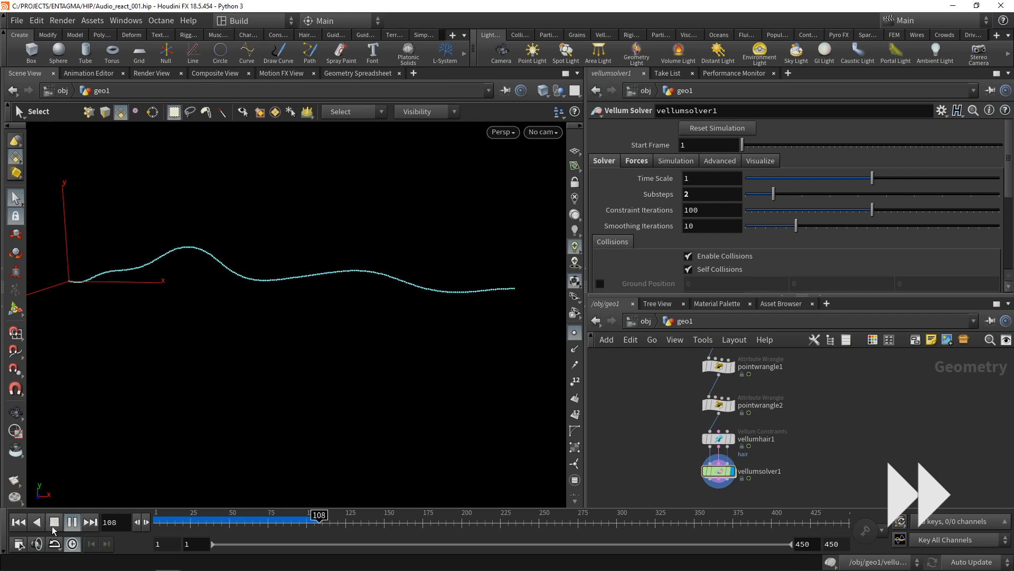
{"action": "left_click", "coordinate": [54, 525]}
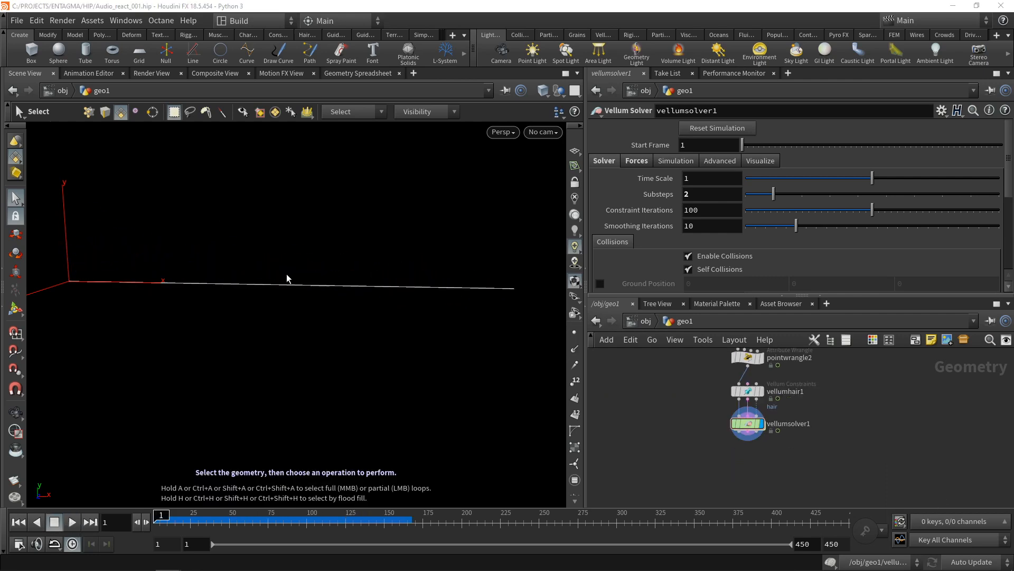
- Raise the viewport's Antialias Samples to 32x in the scene display options and close the dialog
{"action": "key", "text": "d"}
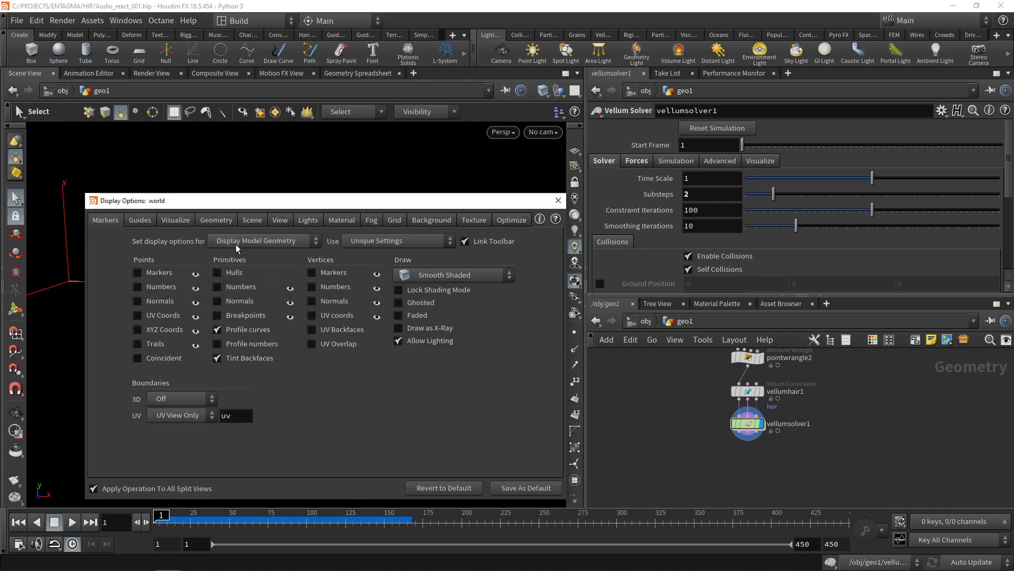
{"action": "left_click", "coordinate": [252, 220]}
{"action": "left_click_drag", "start_coordinate": [212, 200], "coordinate": [446, 193]}
{"action": "left_click_drag", "start_coordinate": [397, 252], "coordinate": [507, 256]}
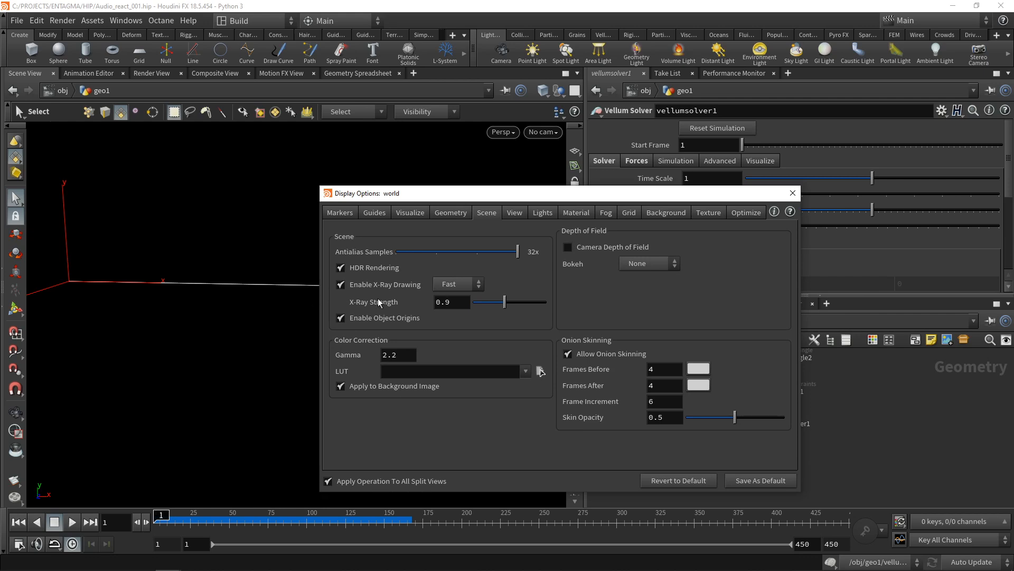
{"action": "left_click", "coordinate": [793, 193]}
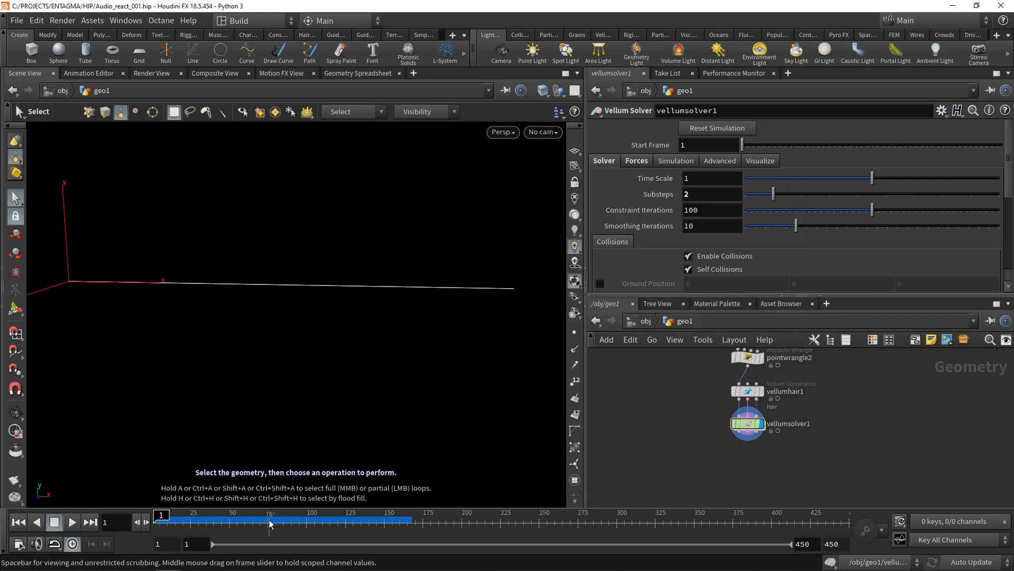
- Move to frame 75 and wire a new Color node into the output of vellumsolver1
{"action": "left_click", "coordinate": [269, 522]}
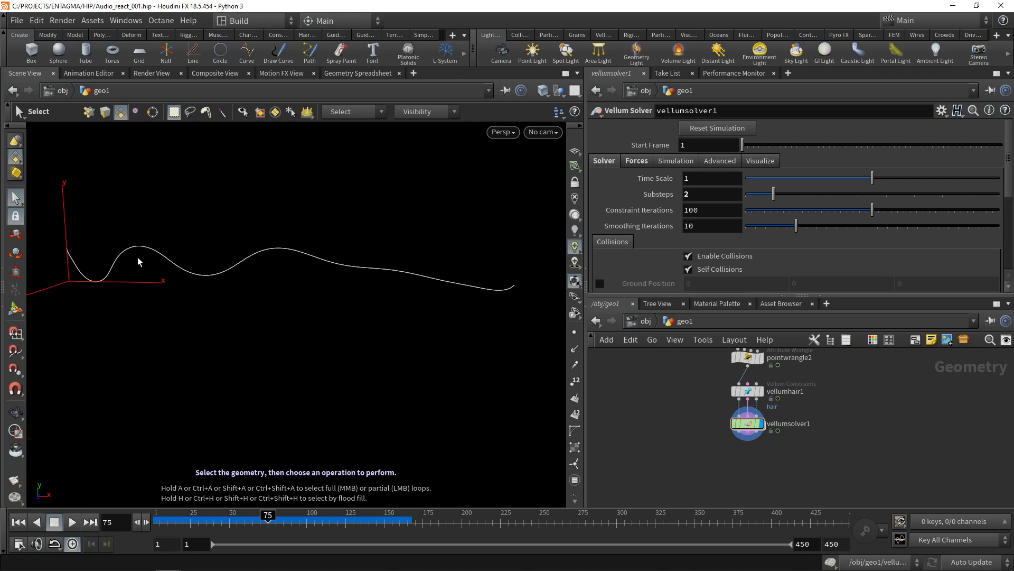
{"action": "key", "text": "Tab"}
{"action": "type", "text": "col"}
{"action": "key", "text": "Return"}
{"action": "left_click", "coordinate": [699, 432]}
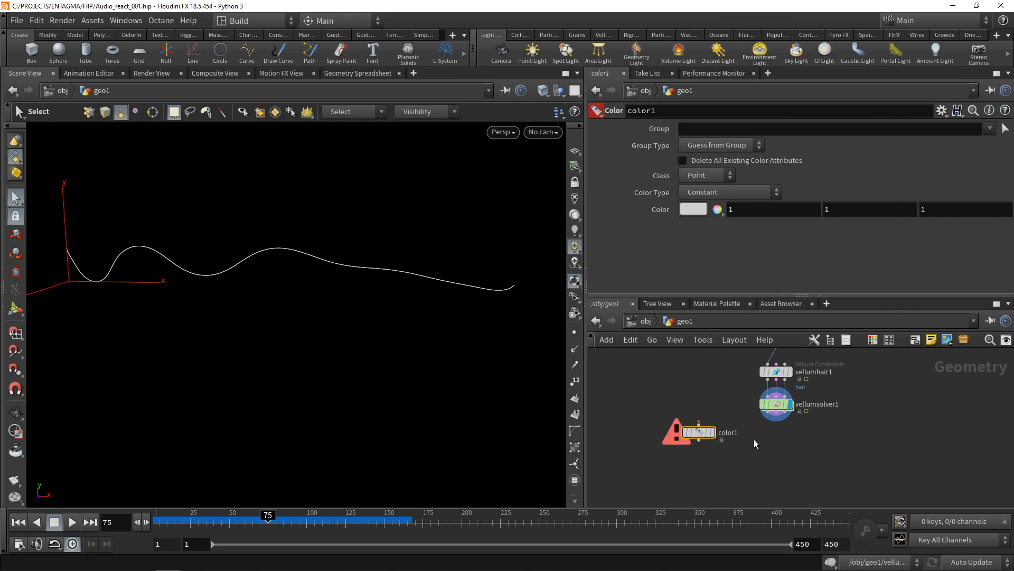
{"action": "left_click", "coordinate": [771, 413]}
{"action": "left_click", "coordinate": [699, 422]}
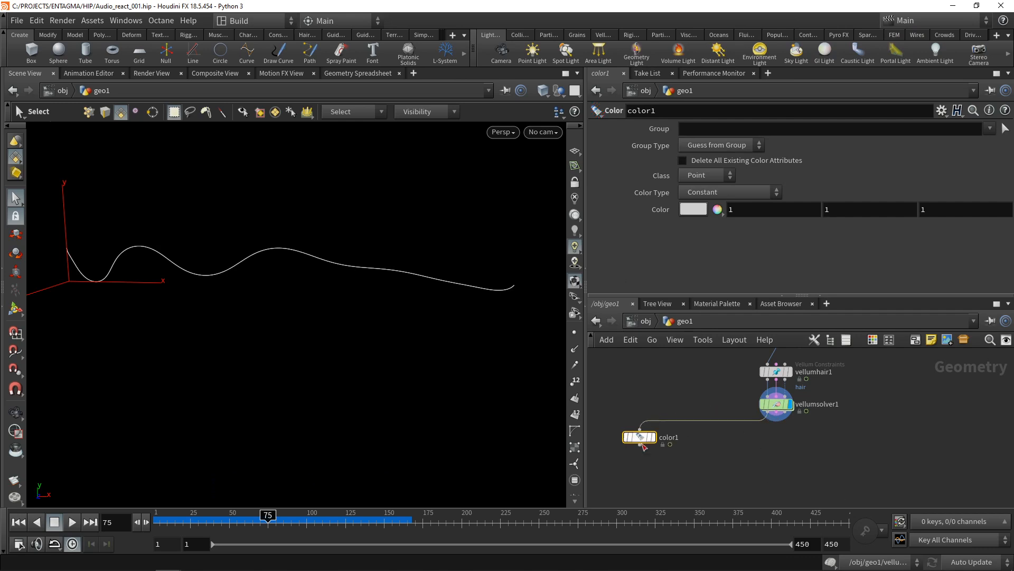
{"action": "left_click_drag", "start_coordinate": [805, 421], "coordinate": [638, 425]}
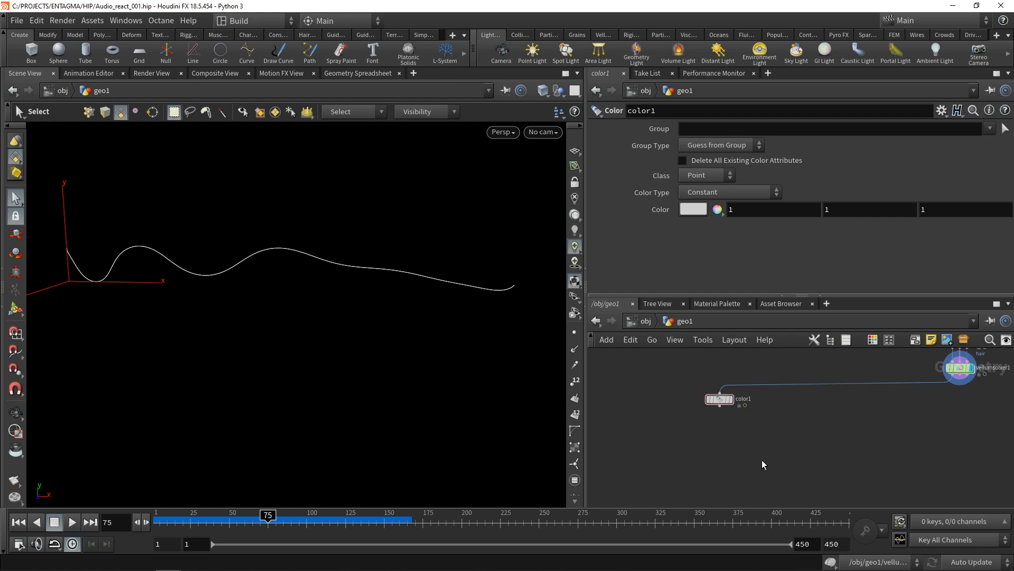
- Add a Time Shift node fed by color1, with Frame set to $F - 1 and Integer Frames disabled
{"action": "key", "text": "Tab"}
{"action": "type", "text": "time"}
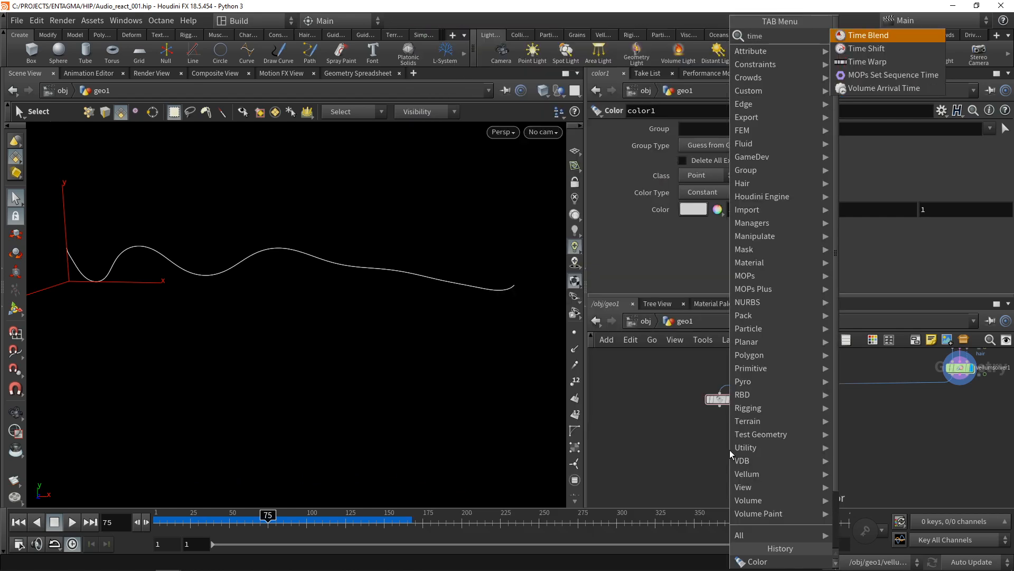
{"action": "key", "text": "Return"}
{"action": "left_click", "coordinate": [730, 449]}
{"action": "left_click", "coordinate": [731, 146]}
{"action": "key", "text": "BackSpace"}
{"action": "key", "text": "BackSpace"}
{"action": "type", "text": "$F - 1"}
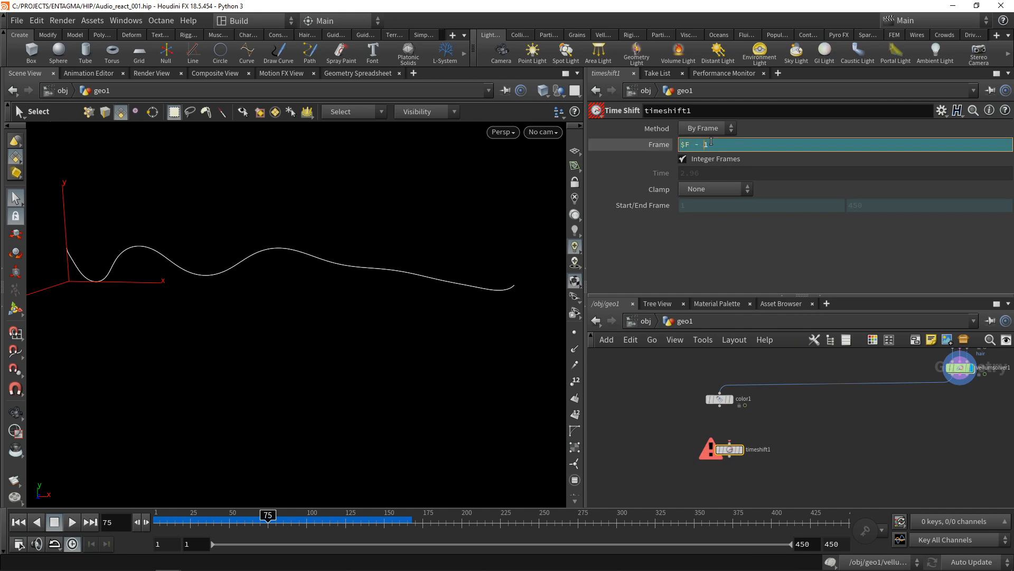
{"action": "left_click", "coordinate": [682, 159]}
{"action": "left_click_drag", "start_coordinate": [730, 449], "coordinate": [626, 446]}
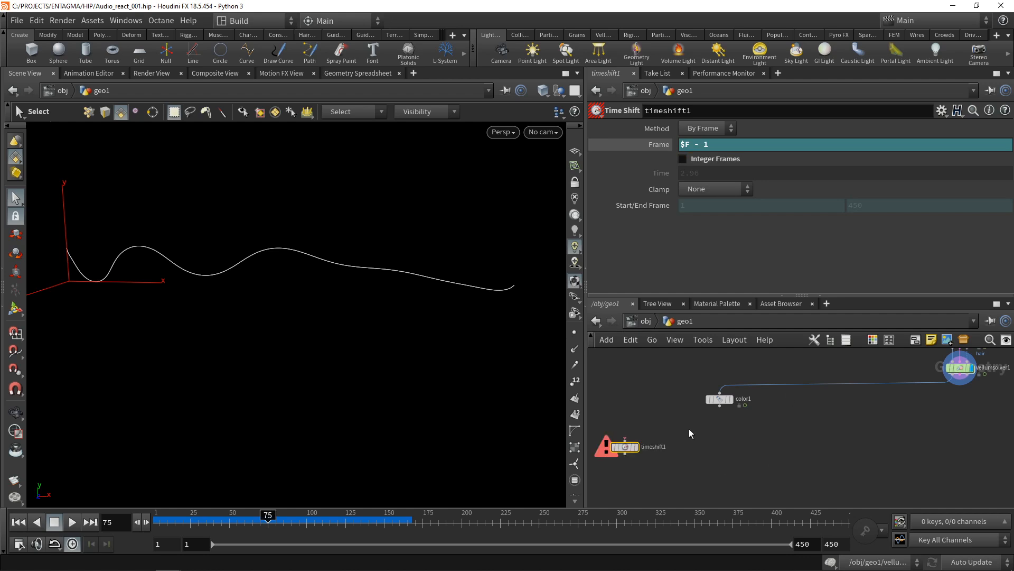
{"action": "left_click", "coordinate": [626, 439]}
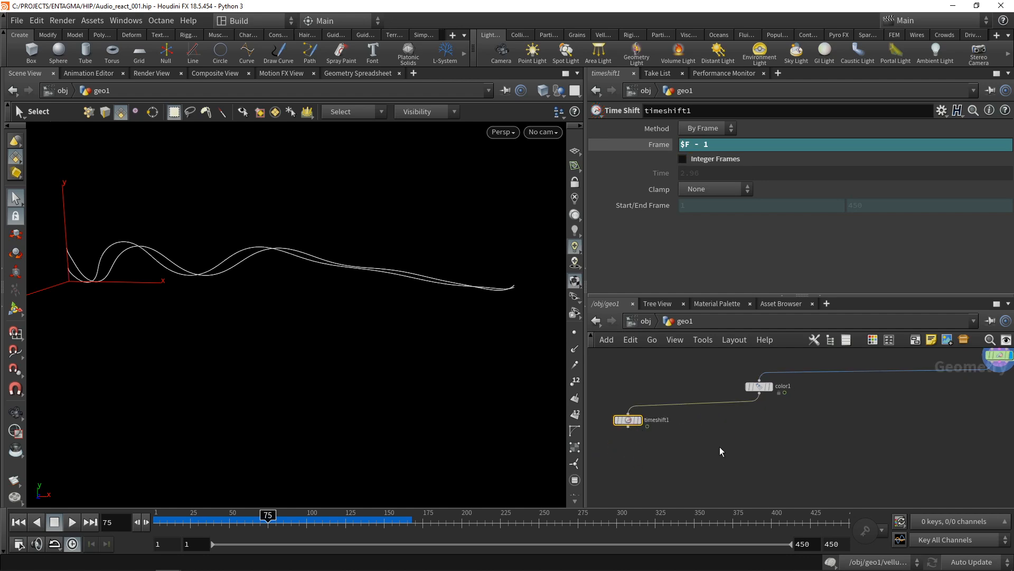
- Duplicate timeshift1 beside the original, fed by color1, and set the copy's Frame to $F - 0.5
{"action": "key", "text": "ctrl+c"}
{"action": "key", "text": "ctrl+v"}
{"action": "left_click_drag", "start_coordinate": [721, 435], "coordinate": [692, 421]}
{"action": "left_click", "coordinate": [719, 143]}
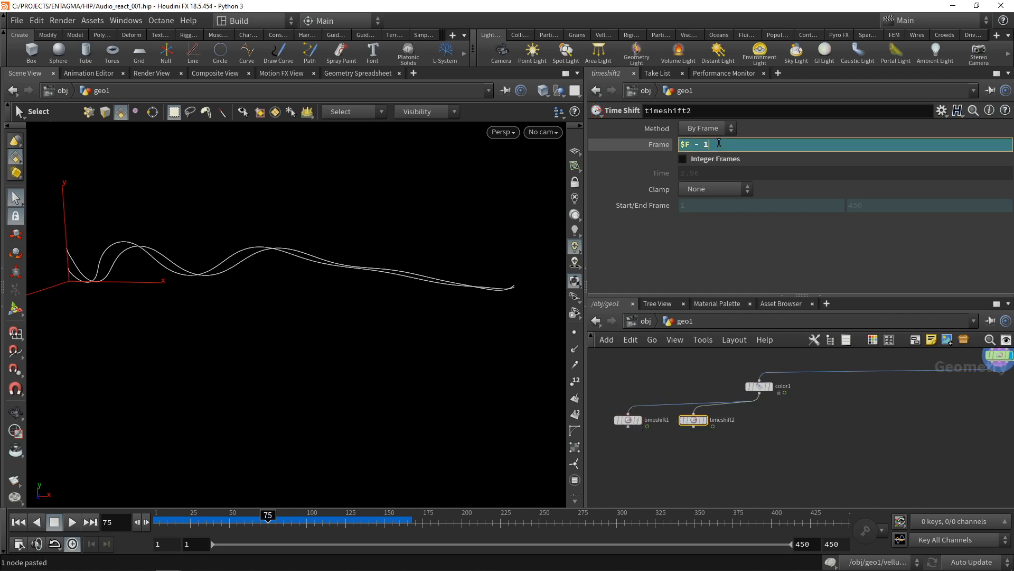
{"action": "key", "text": "Return"}
- Duplicate timeshift2, place the copy on the opposite side of color1 and set its Frame to $F + 0.5
{"action": "key", "text": "ctrl+c"}
{"action": "key", "text": "ctrl+v"}
{"action": "left_click_drag", "start_coordinate": [811, 427], "coordinate": [820, 424]}
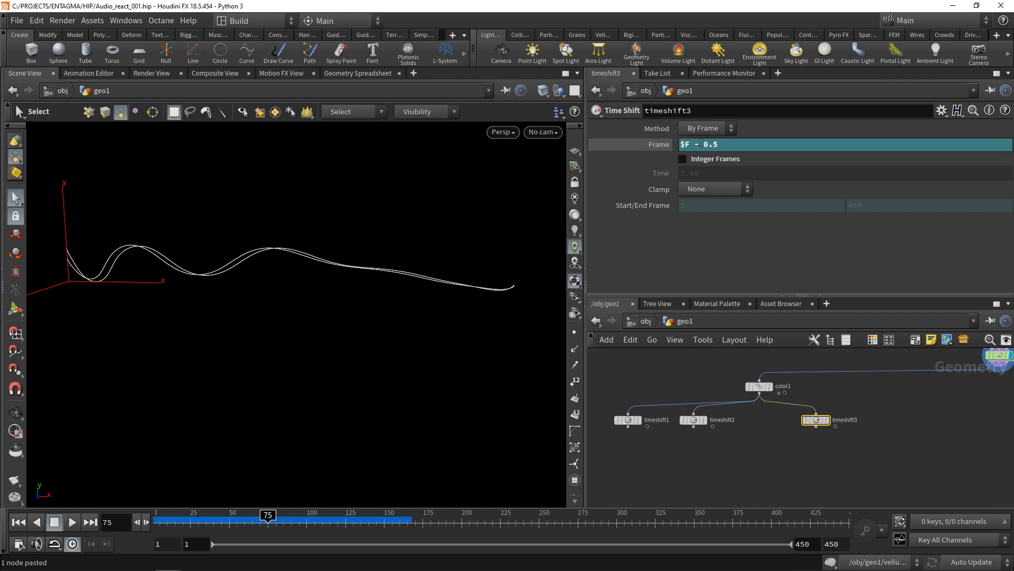
{"action": "left_click", "coordinate": [700, 144]}
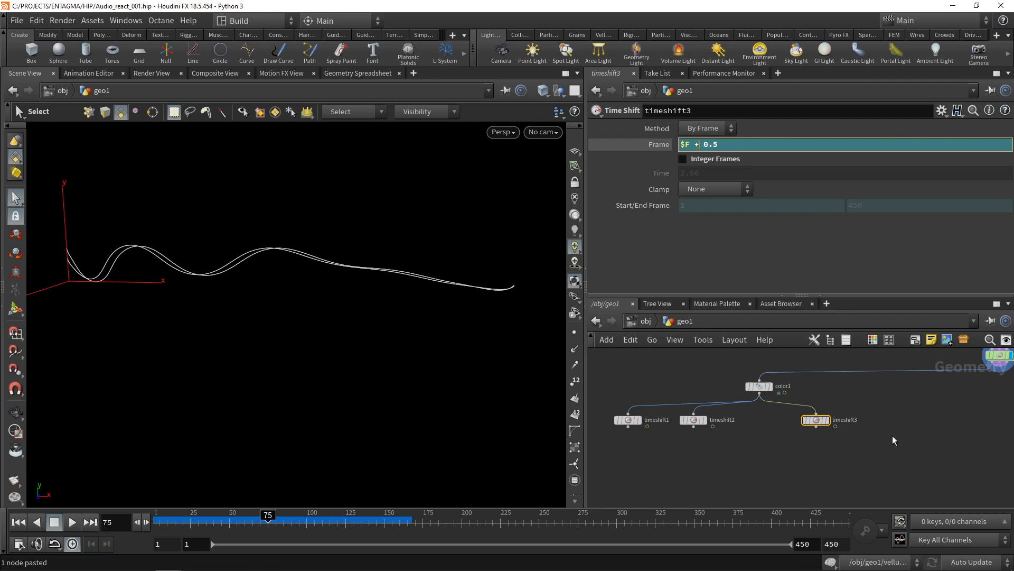
{"action": "key", "text": "Return"}
- Duplicate timeshift1, place the copy beside timeshift3 and set its Frame to $F + 1
{"action": "left_click_drag", "start_coordinate": [638, 459], "coordinate": [610, 413]}
{"action": "key", "text": "ctrl+c"}
{"action": "key", "text": "ctrl+v"}
{"action": "left_click_drag", "start_coordinate": [708, 458], "coordinate": [879, 423]}
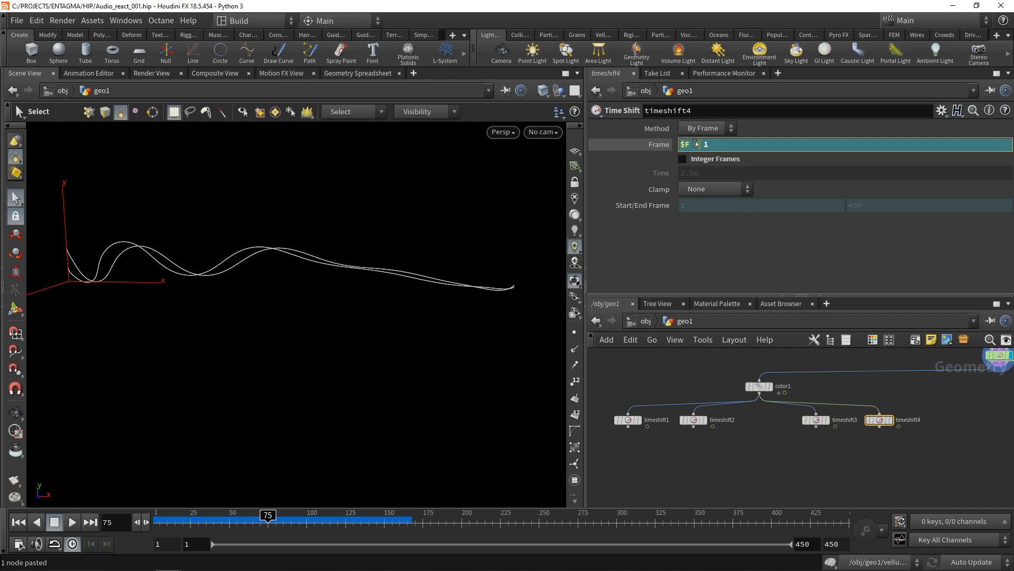
{"action": "type", "text": "+"}
{"action": "key", "text": "Return"}
- Add an Attribute Create node that writes a point float attribute named width with value 0.0001
{"action": "key", "text": "Tab"}
{"action": "type", "text": "attribc"}
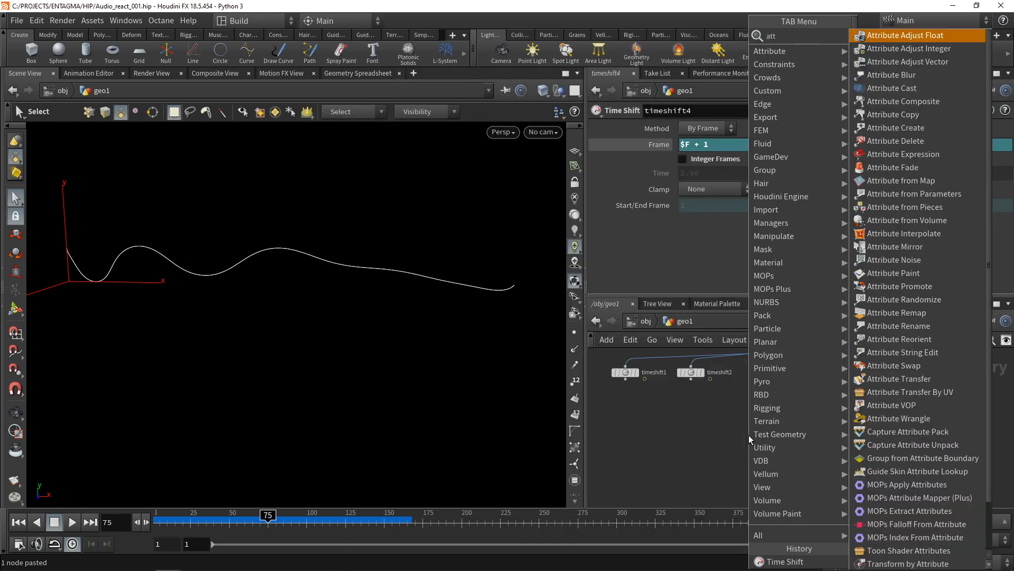
{"action": "key", "text": "Return"}
{"action": "left_click", "coordinate": [749, 436]}
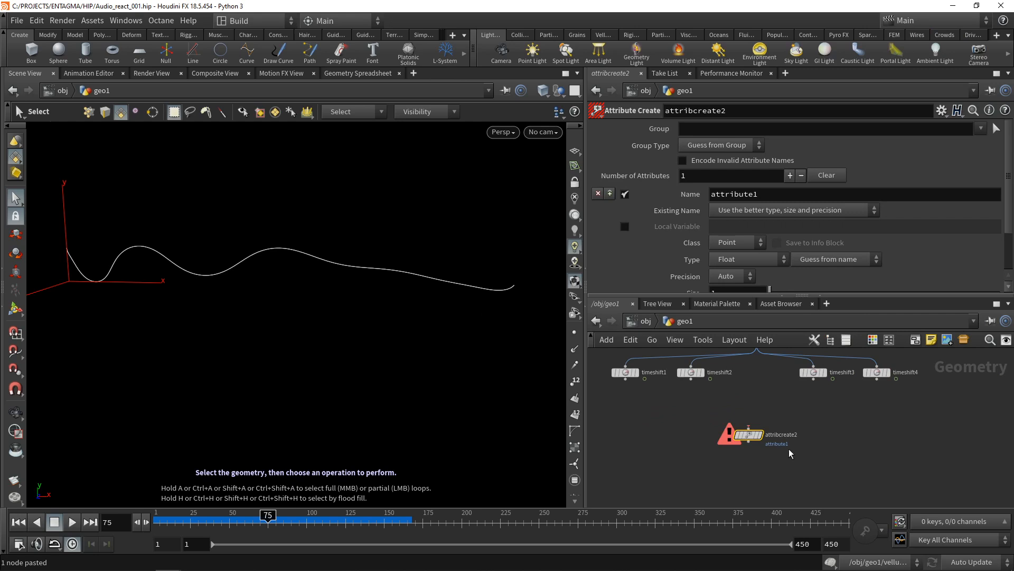
{"action": "double_click", "coordinate": [764, 194]}
{"action": "type", "text": "width"}
{"action": "key", "text": "Return"}
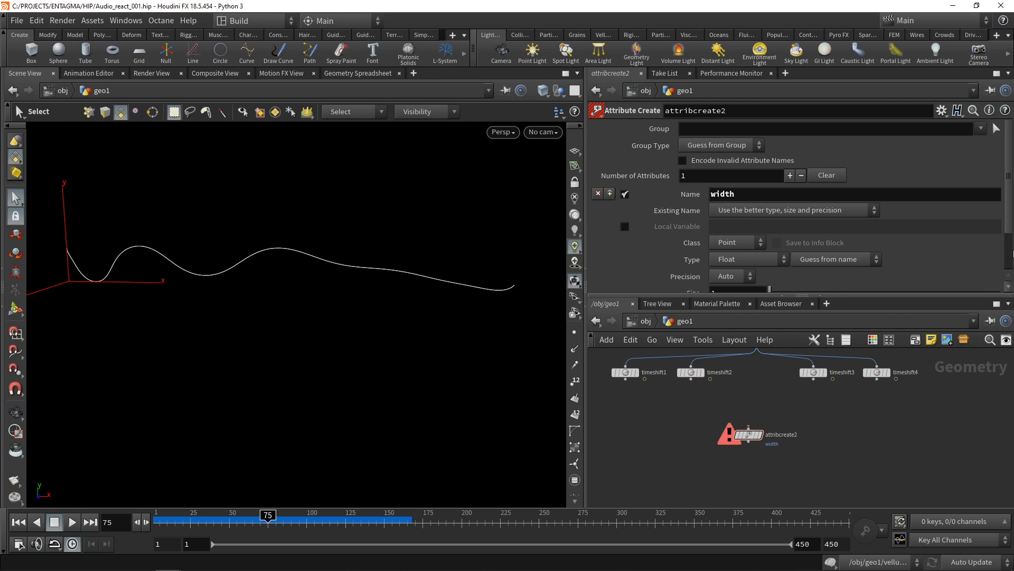
{"action": "scroll", "coordinate": [1012, 258], "scroll_direction": "down", "scroll_amount": 2}
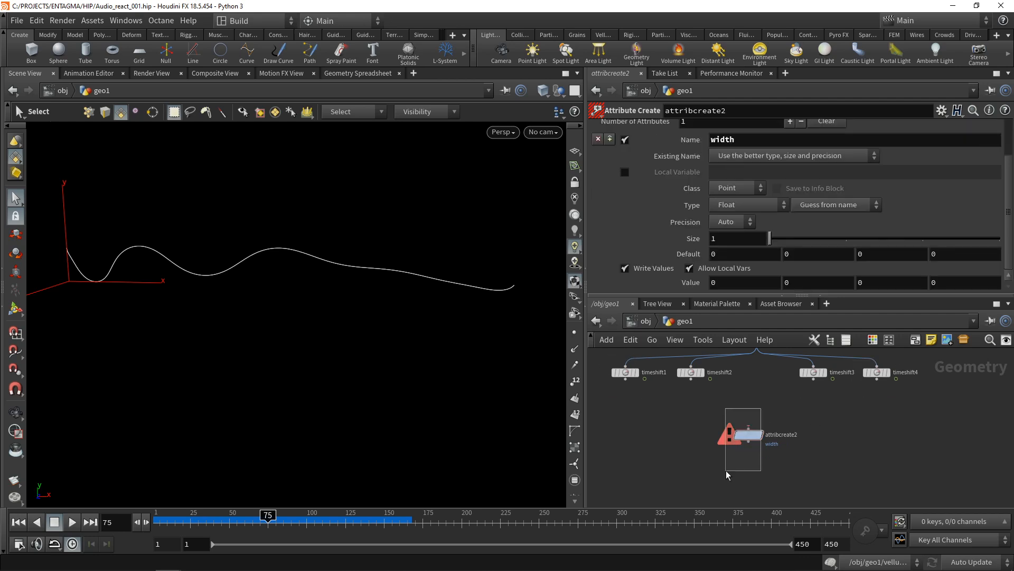
{"action": "left_click", "coordinate": [744, 288]}
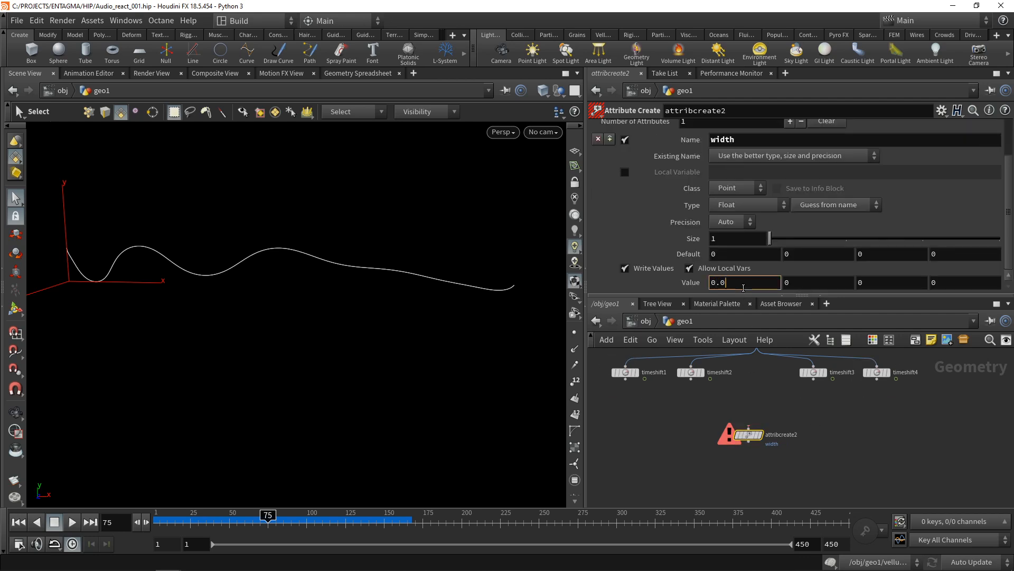
- Place the width node under timeshift1, duplicate it under timeshift4, and wire each one to the time shift above
{"action": "left_click_drag", "start_coordinate": [748, 435], "coordinate": [625, 400]}
{"action": "key", "text": "ctrl+c"}
{"action": "key", "text": "ctrl+v"}
{"action": "left_click", "coordinate": [878, 404]}
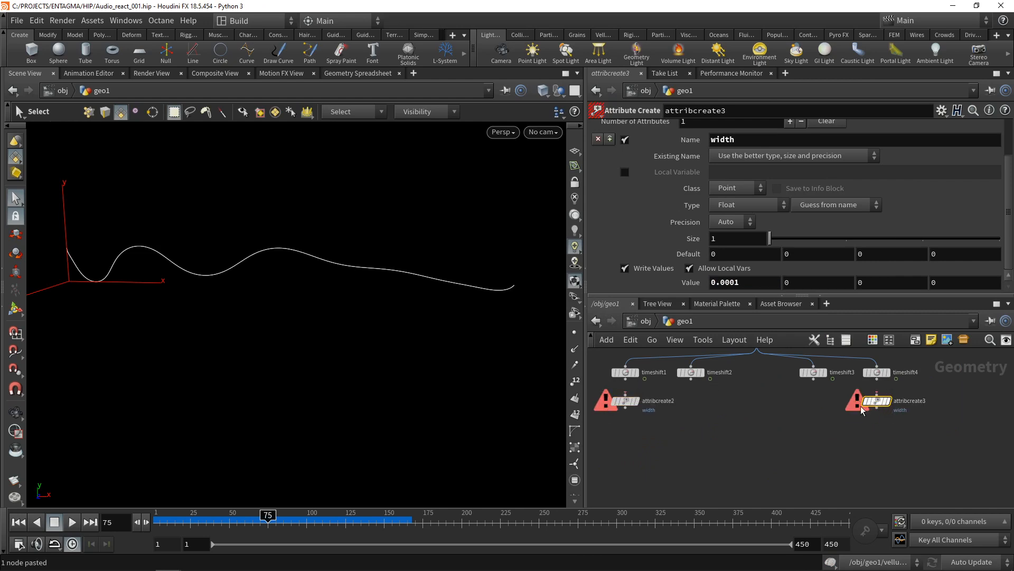
{"action": "left_click_drag", "start_coordinate": [625, 378], "coordinate": [628, 395]}
{"action": "left_click", "coordinate": [877, 379]}
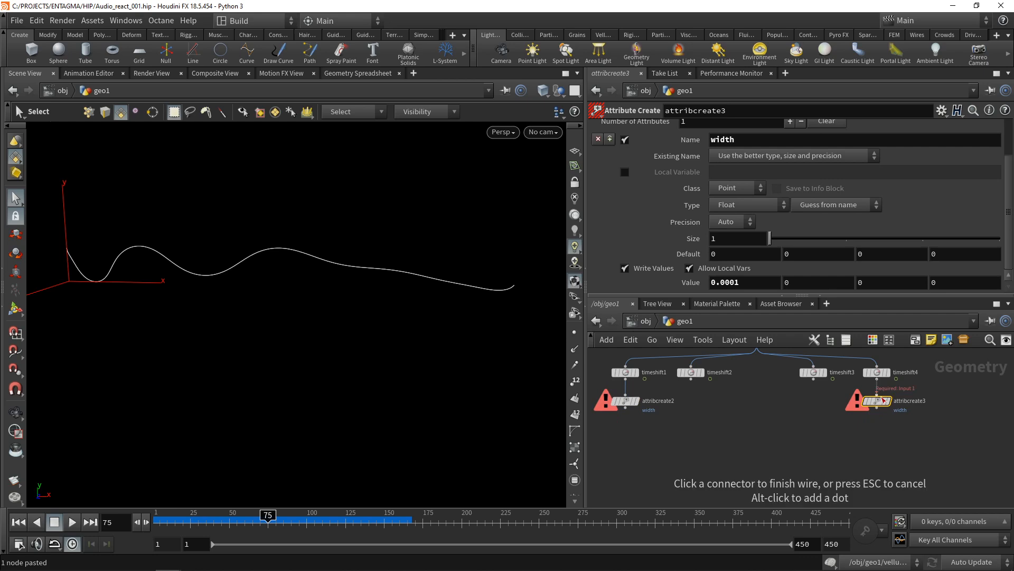
{"action": "left_click", "coordinate": [877, 393]}
- Duplicate attribcreate2, set the copy's width value to 0.00035 and place it under timeshift2 as its input
{"action": "left_click", "coordinate": [626, 401]}
{"action": "key", "text": "ctrl+c"}
{"action": "key", "text": "ctrl+v"}
{"action": "left_click", "coordinate": [701, 432]}
{"action": "left_click", "coordinate": [748, 286]}
{"action": "type", "text": "5"}
{"action": "key", "text": "Return"}
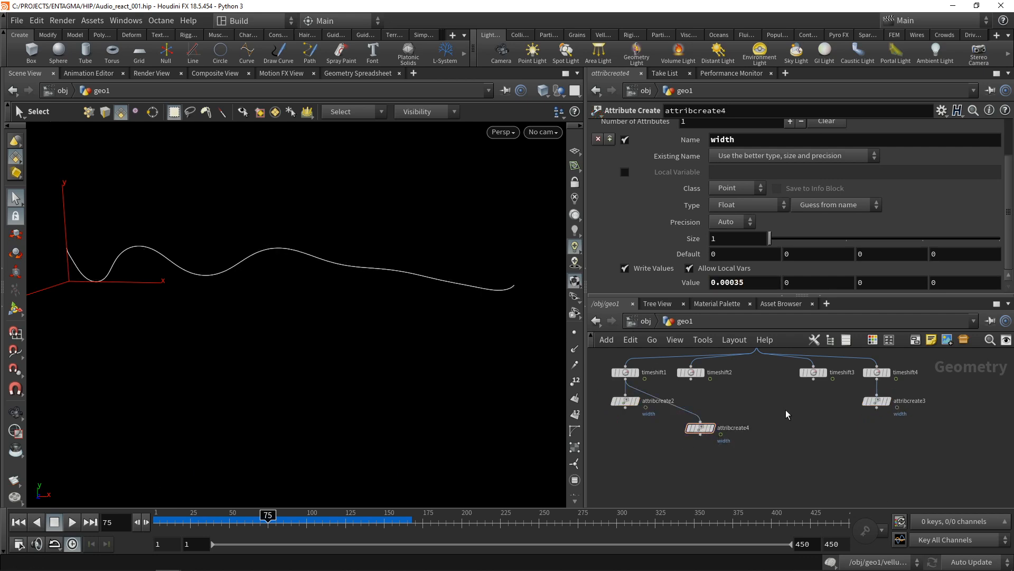
{"action": "left_click_drag", "start_coordinate": [700, 428], "coordinate": [690, 406]}
- Duplicate the 0.00035 width node and wire the copy in under timeshift3
{"action": "key", "text": "ctrl+c"}
{"action": "key", "text": "ctrl+v"}
{"action": "left_click", "coordinate": [814, 379]}
{"action": "left_click", "coordinate": [854, 411]}
{"action": "left_click_drag", "start_coordinate": [857, 417], "coordinate": [817, 402]}
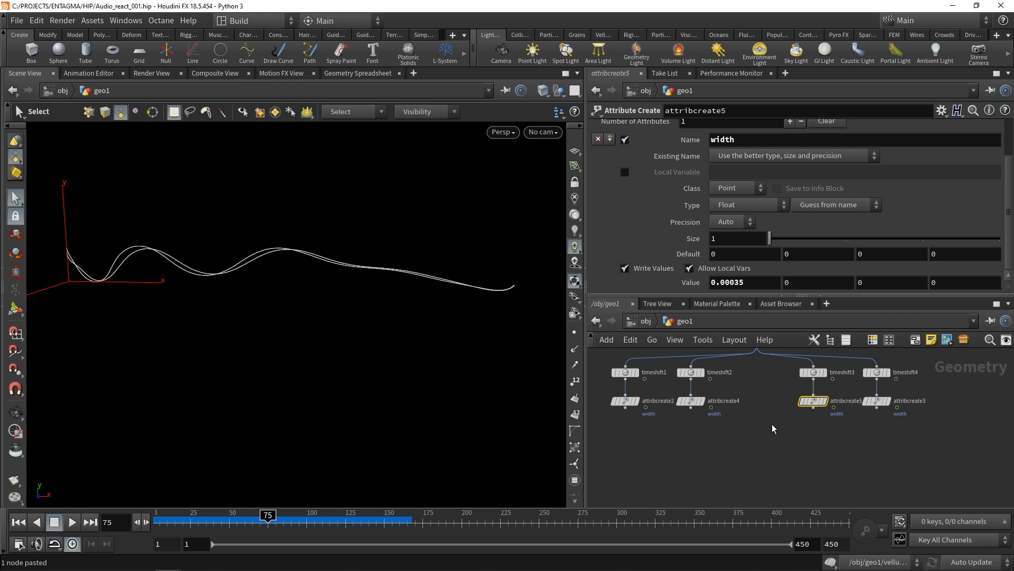
- Duplicate attribcreate4, wire the copy directly to color1 in the middle of the branches and set its width value to 0.001
{"action": "left_click", "coordinate": [693, 402]}
{"action": "key", "text": "ctrl+c"}
{"action": "key", "text": "ctrl+v"}
{"action": "middle_click_drag", "start_coordinate": [760, 362], "coordinate": [753, 402]}
{"action": "left_click", "coordinate": [750, 391]}
{"action": "left_click", "coordinate": [728, 477]}
{"action": "left_click_drag", "start_coordinate": [725, 482], "coordinate": [754, 448]}
{"action": "double_click", "coordinate": [730, 282]}
{"action": "type", "text": "0.001"}
{"action": "key", "text": "Return"}
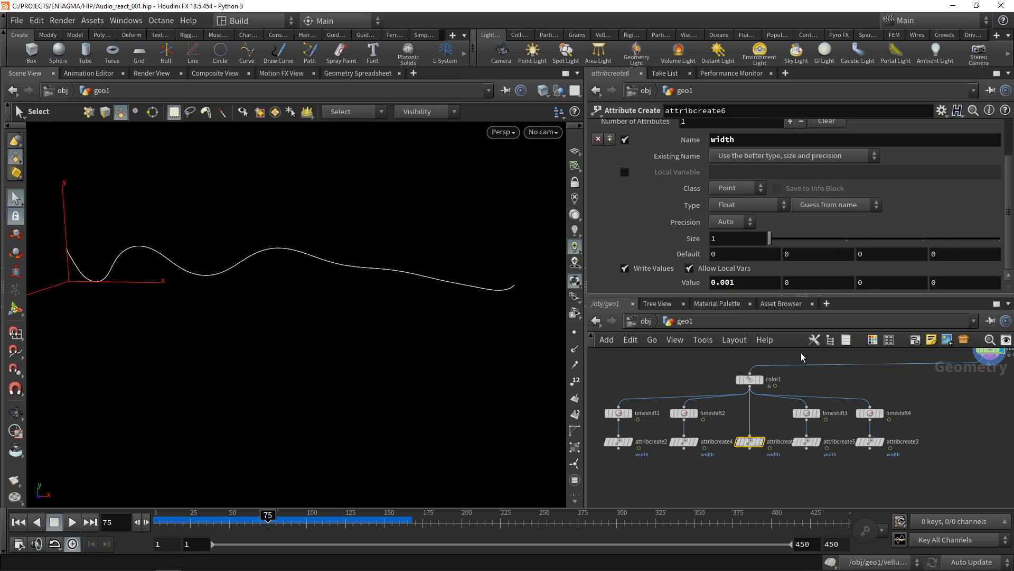
- Merge the five width branches into a Merge node, display it, and play the animation briefly
{"action": "key", "text": "Tab"}
{"action": "type", "text": "me"}
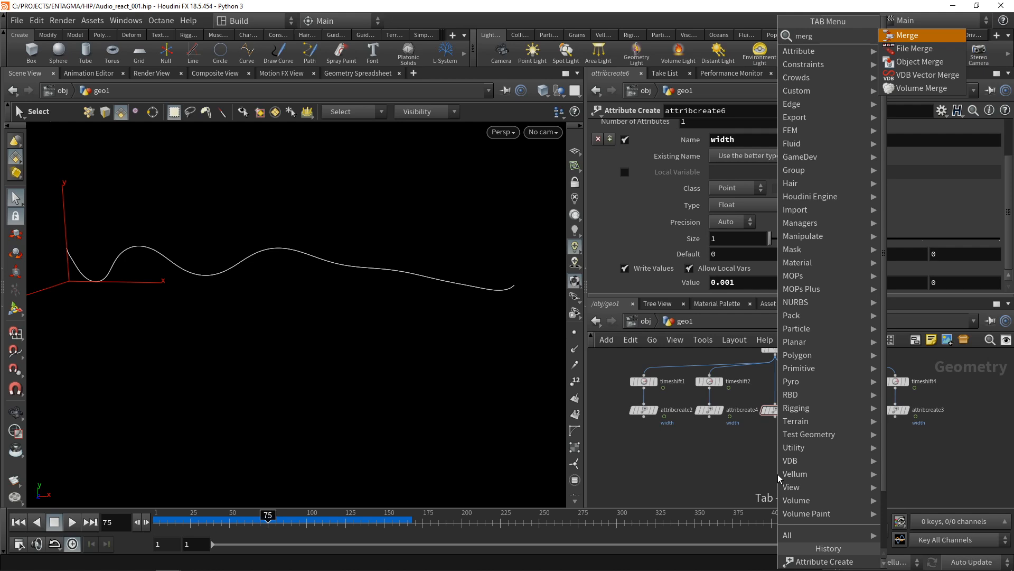
{"action": "key", "text": "Return"}
{"action": "left_click", "coordinate": [775, 472]}
{"action": "left_click", "coordinate": [784, 479]}
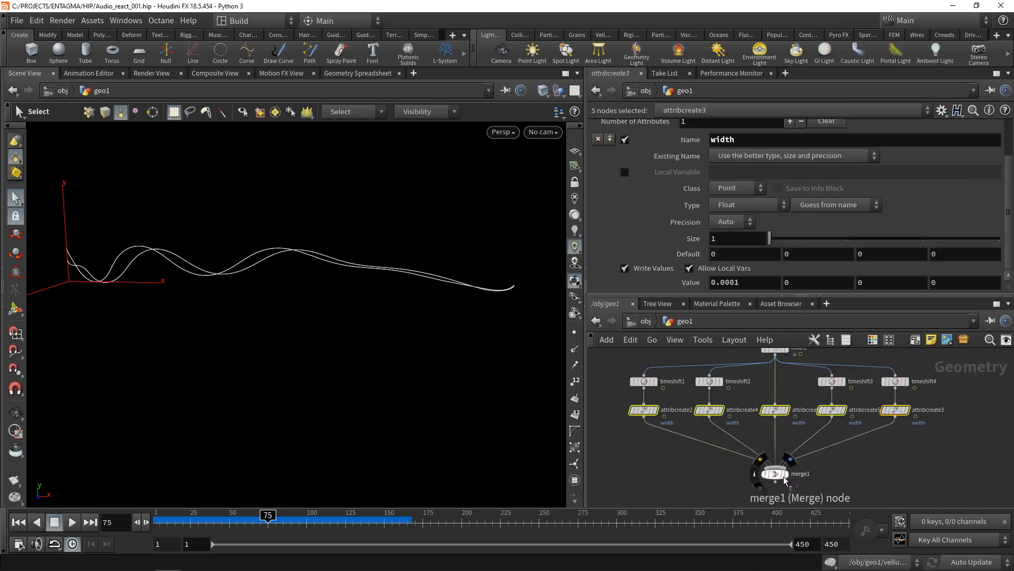
{"action": "left_click", "coordinate": [785, 474]}
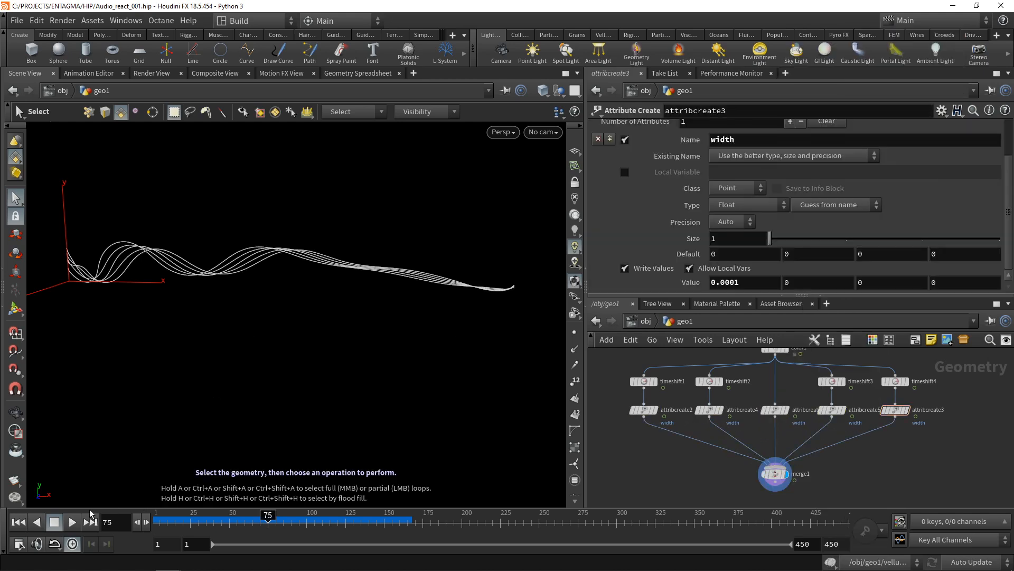
{"action": "left_click", "coordinate": [72, 521]}
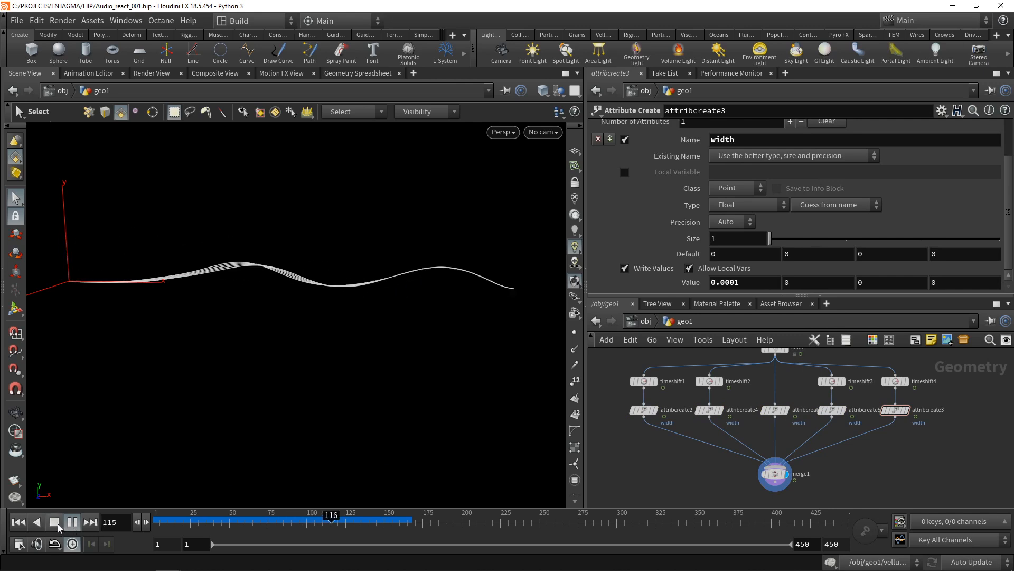
{"action": "left_click", "coordinate": [57, 524]}
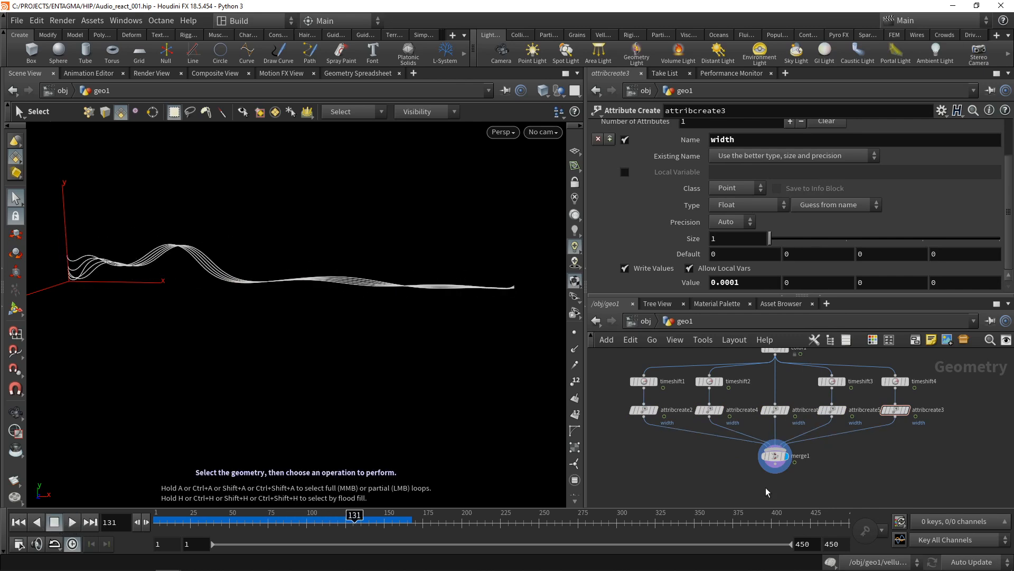
- Tidy the Merge node's position and add a displayed Null named OUT_Lines after it
{"action": "middle_click_drag", "start_coordinate": [765, 491], "coordinate": [759, 454]}
{"action": "left_click_drag", "start_coordinate": [729, 453], "coordinate": [773, 411]}
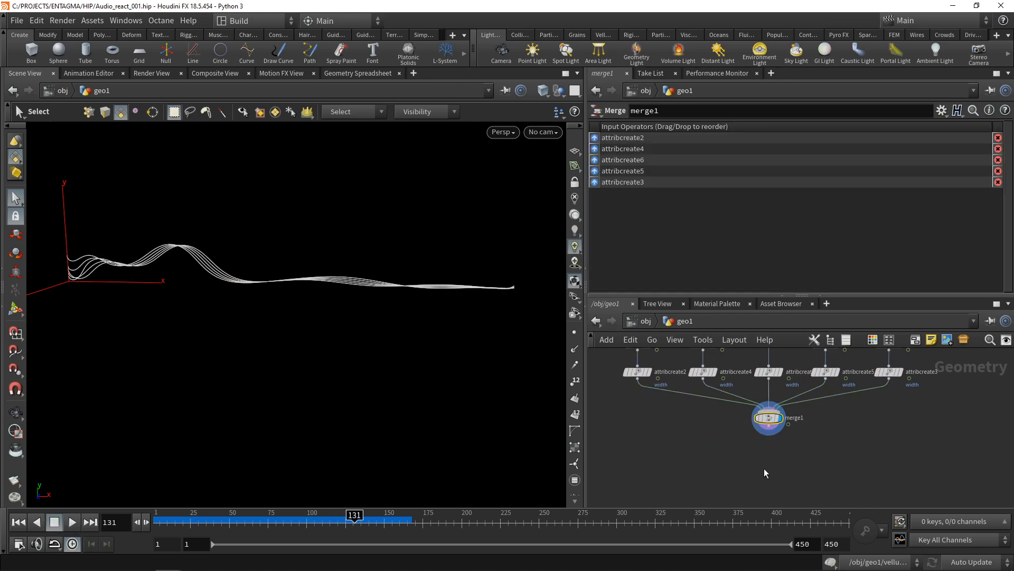
{"action": "key", "text": "Tab"}
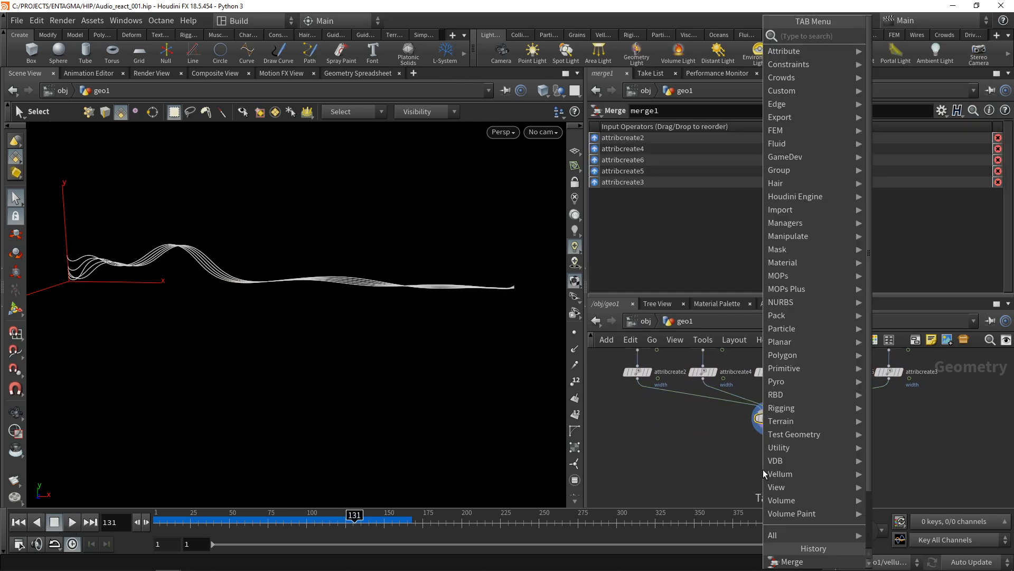
{"action": "type", "text": "null"}
{"action": "key", "text": "Return"}
{"action": "key", "text": "Return"}
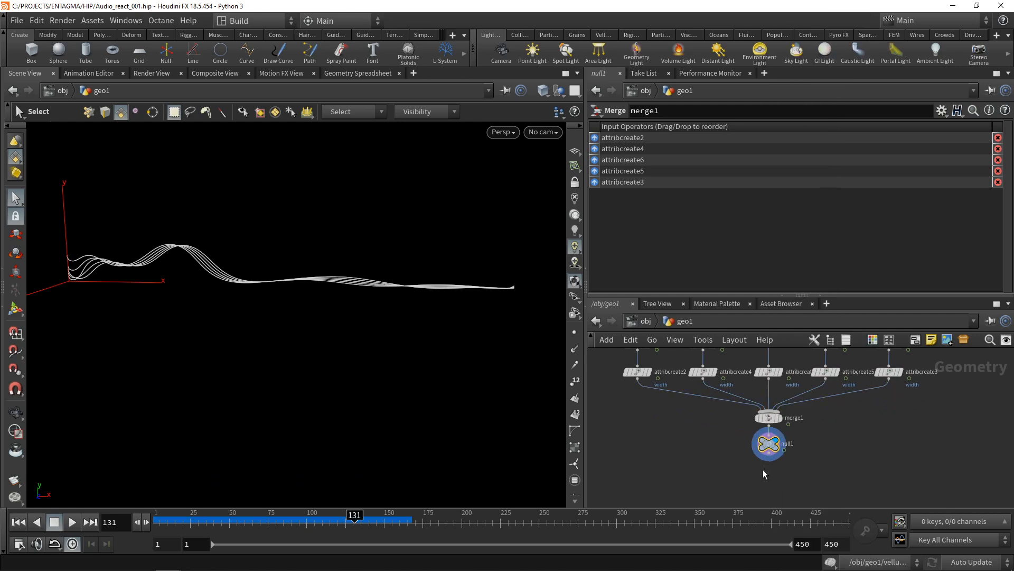
{"action": "left_click", "coordinate": [792, 451]}
{"action": "type", "text": "OUT"}
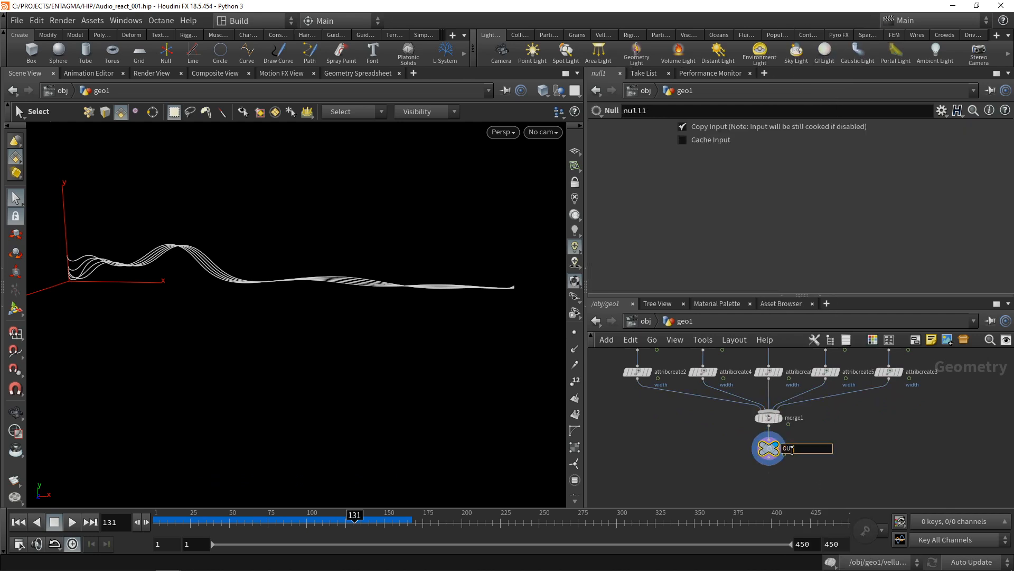
{"action": "key", "text": "Return"}
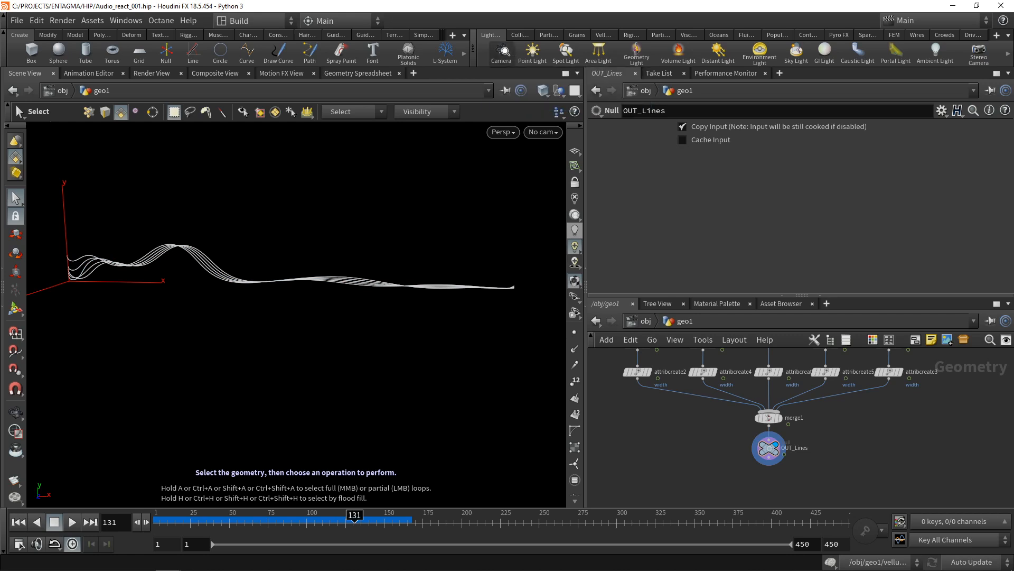
- Create a camera from the current view, lock the view to it, and zero its Translate and Rotate values
{"action": "left_click", "coordinate": [501, 51], "text": "ctrl"}
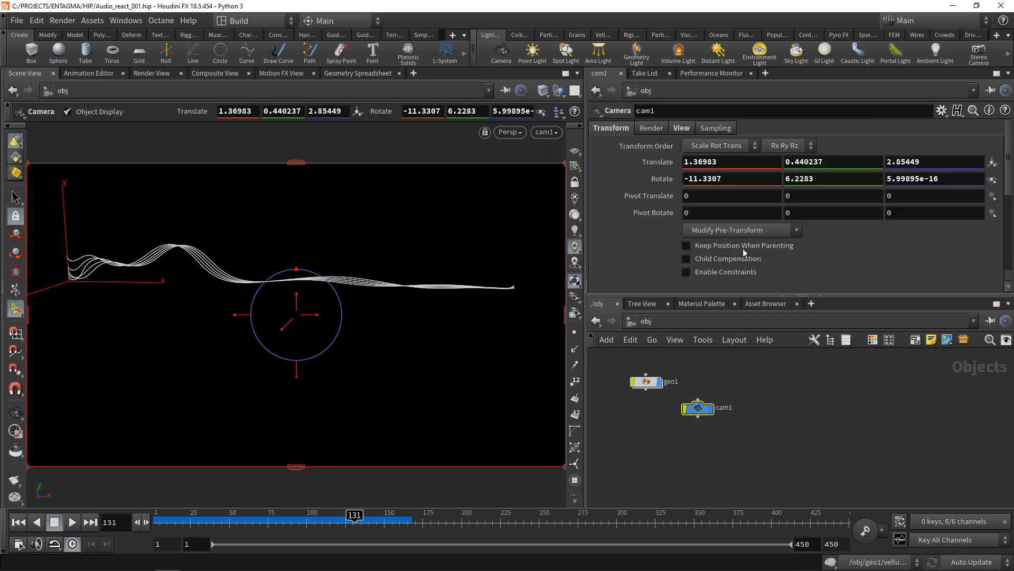
{"action": "left_click", "coordinate": [575, 182]}
{"action": "double_click", "coordinate": [726, 162]}
{"action": "type", "text": "0"}
{"action": "key", "text": "Tab"}
{"action": "type", "text": "0"}
{"action": "key", "text": "Tab"}
{"action": "type", "text": "0"}
{"action": "key", "text": "Tab"}
{"action": "type", "text": "0"}
{"action": "key", "text": "Tab"}
{"action": "type", "text": "0"}
{"action": "key", "text": "Tab"}
{"action": "type", "text": "0"}
- Set cam1's Z translation to 5 and shift the camera sideways to about X 1.04 to center the lines
{"action": "double_click", "coordinate": [908, 161]}
{"action": "type", "text": "5"}
{"action": "key", "text": "Return"}
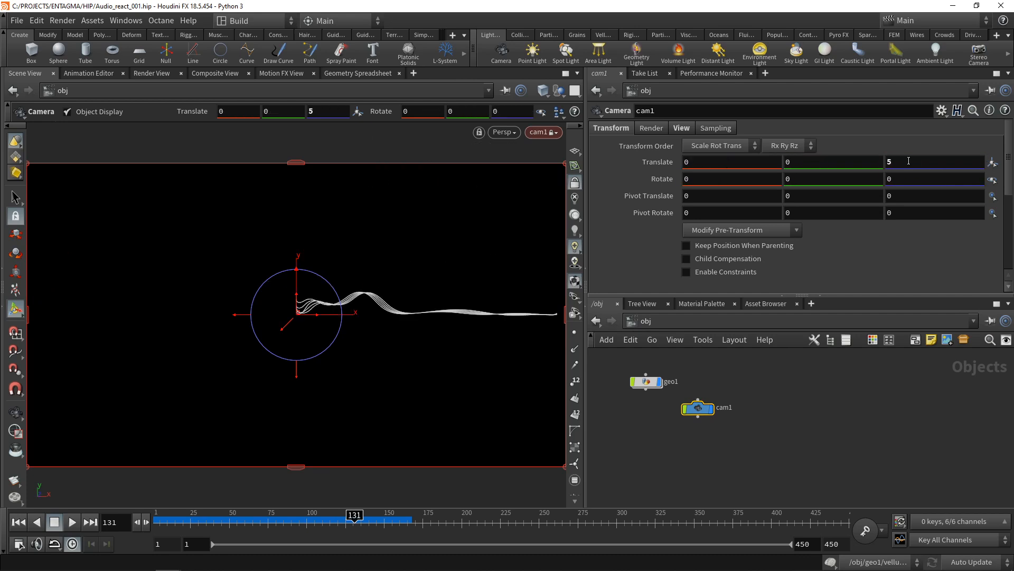
{"action": "middle_click_drag", "start_coordinate": [430, 328], "coordinate": [296, 317]}
- Set cam1's focal length to 100 millimeters
{"action": "left_click", "coordinate": [681, 128]}
{"action": "double_click", "coordinate": [694, 227]}
{"action": "type", "text": "100"}
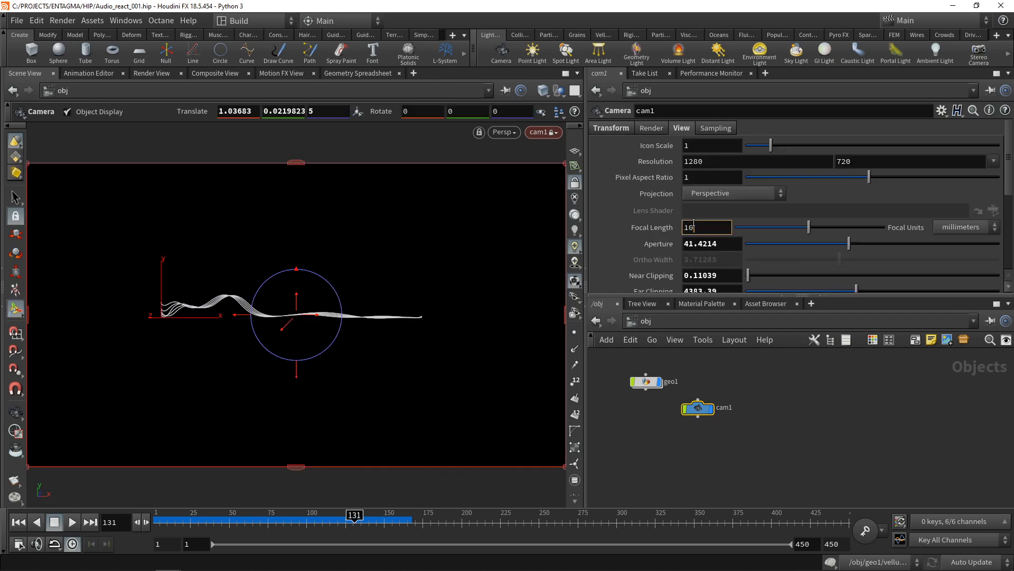
{"action": "key", "text": "Return"}
{"action": "key", "text": "Escape"}
{"action": "middle_click_drag", "start_coordinate": [298, 342], "coordinate": [295, 342]}
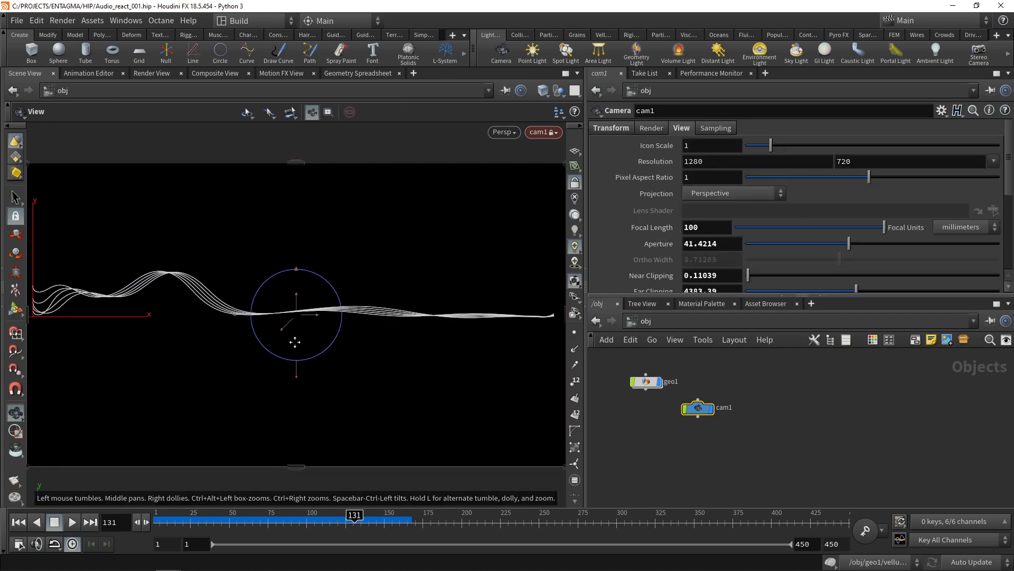
- Set cam1's translation to X 1, Y 0, Z 4.8 and save the scene
{"action": "left_click", "coordinate": [906, 163]}
{"action": "scroll", "coordinate": [907, 163], "scroll_direction": "down", "scroll_amount": 4}
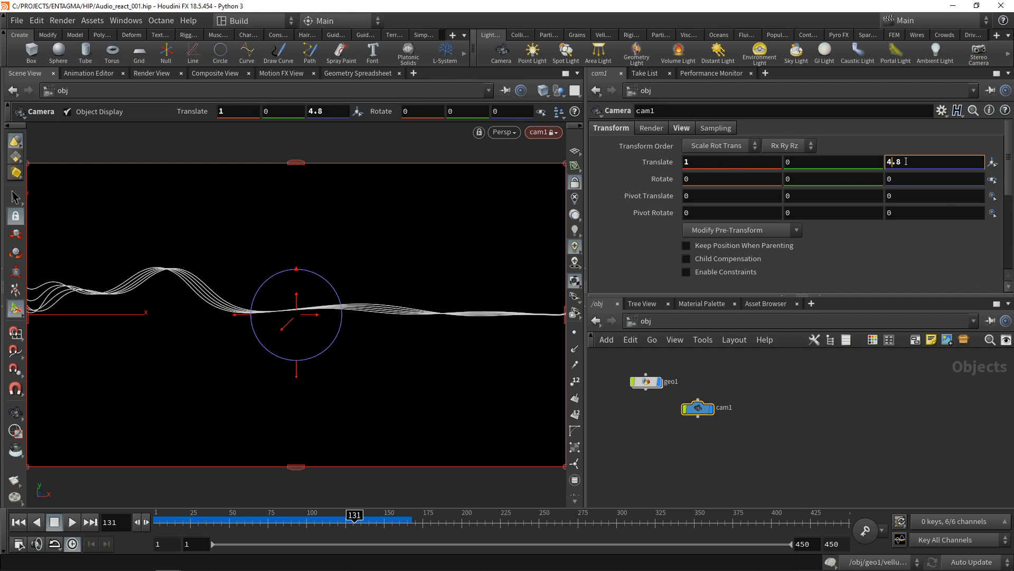
{"action": "scroll", "coordinate": [906, 163], "scroll_direction": "up", "scroll_amount": 1}
{"action": "scroll", "coordinate": [906, 163], "scroll_direction": "up", "scroll_amount": 2}
{"action": "scroll", "coordinate": [906, 163], "scroll_direction": "down", "scroll_amount": 1}
{"action": "key", "text": "Return"}
{"action": "key", "text": "ctrl+s"}
{"action": "key", "text": "s"}
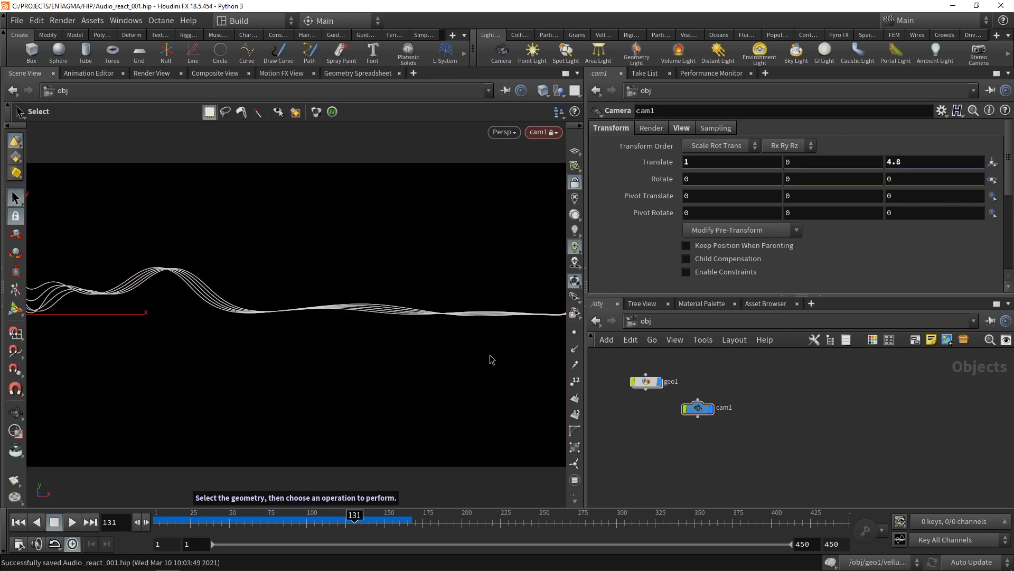
- Enable Shade Open Curves In Viewport for geo1 and deselect the object
{"action": "left_click", "coordinate": [646, 382]}
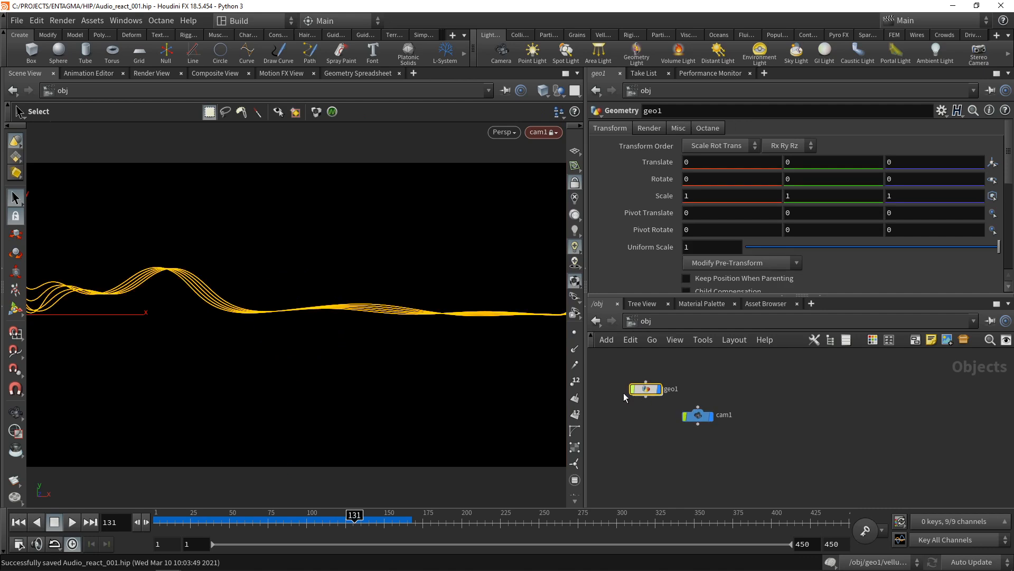
{"action": "left_click", "coordinate": [682, 128]}
{"action": "left_click", "coordinate": [687, 217]}
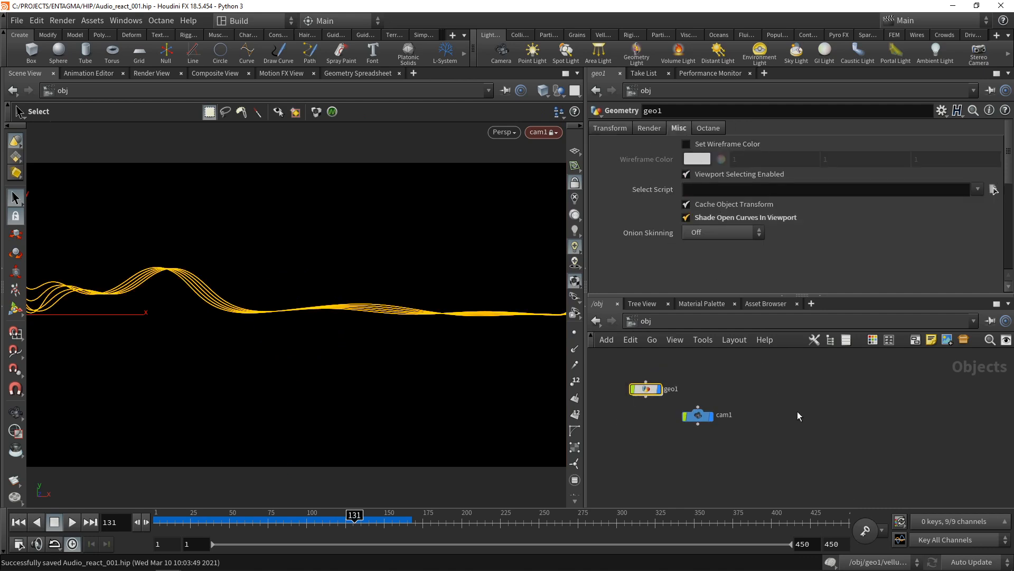
{"action": "left_click", "coordinate": [807, 413]}
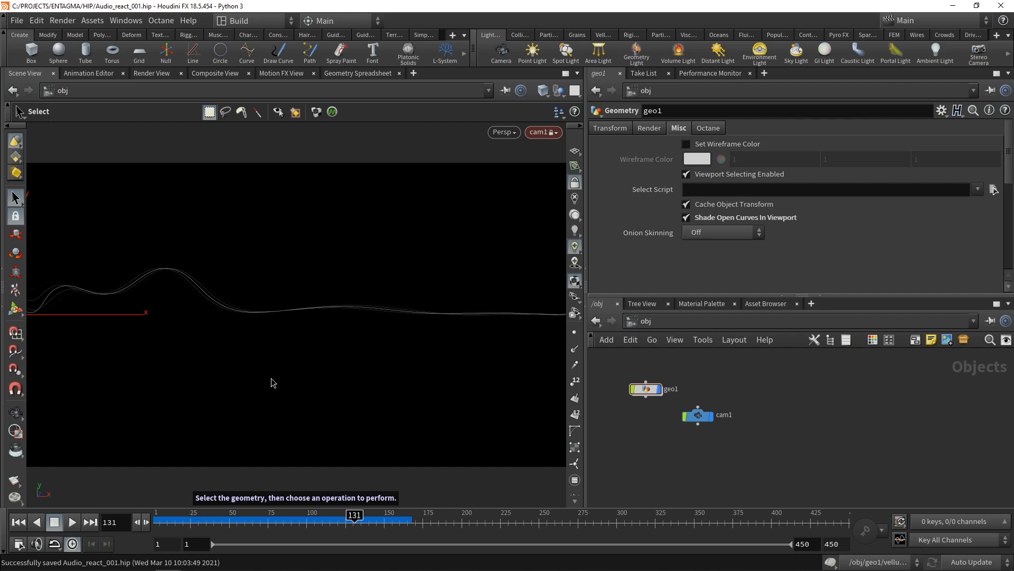
- Open geo1's network and test the width value of attribcreate6, settling on 0.001
{"action": "double_click", "coordinate": [655, 390]}
{"action": "left_click", "coordinate": [769, 372]}
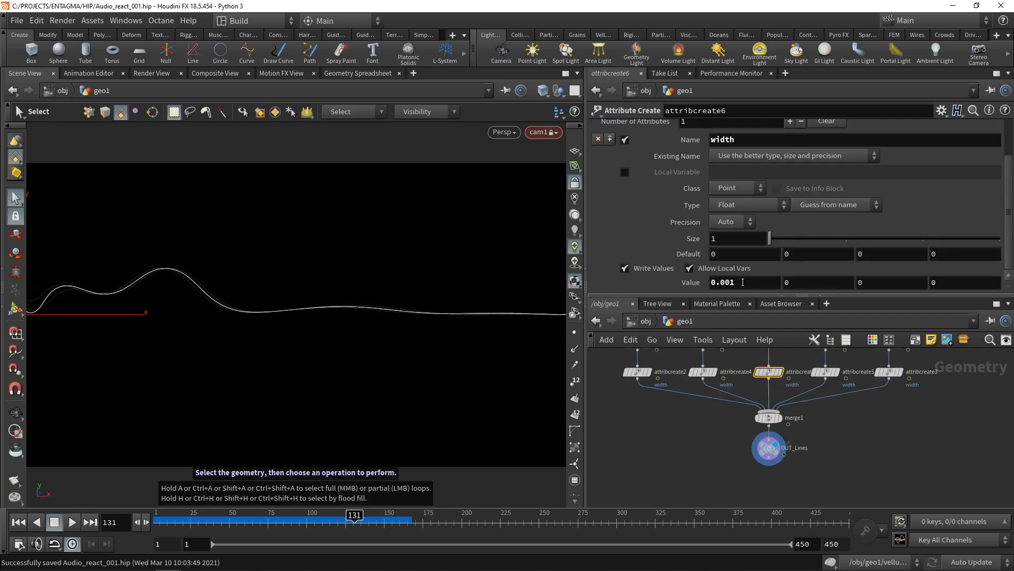
{"action": "left_click", "coordinate": [742, 282]}
{"action": "scroll", "coordinate": [743, 282], "scroll_direction": "down", "scroll_amount": 1}
{"action": "scroll", "coordinate": [743, 283], "scroll_direction": "up", "scroll_amount": 1}
{"action": "scroll", "coordinate": [743, 283], "scroll_direction": "down", "scroll_amount": 1}
{"action": "scroll", "coordinate": [743, 284], "scroll_direction": "up", "scroll_amount": 1}
{"action": "scroll", "coordinate": [743, 285], "scroll_direction": "down", "scroll_amount": 1}
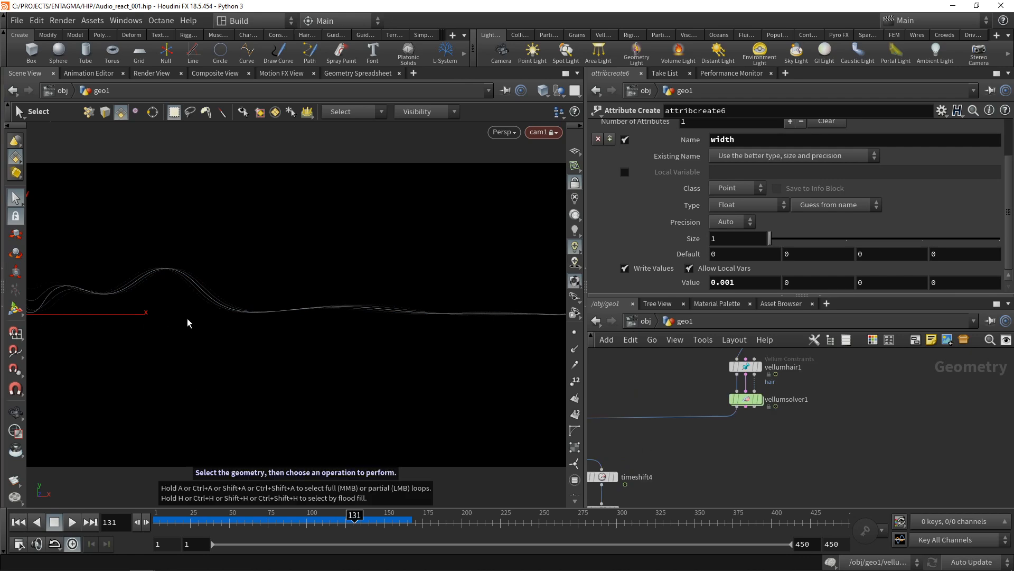
- Add a Point Wrangle below vellumsolver1, fed by the solver's first output, and display it
{"action": "left_click_drag", "start_coordinate": [783, 454], "coordinate": [717, 394]}
{"action": "left_click", "coordinate": [788, 446]}
{"action": "key", "text": "Tab"}
{"action": "type", "text": "point w"}
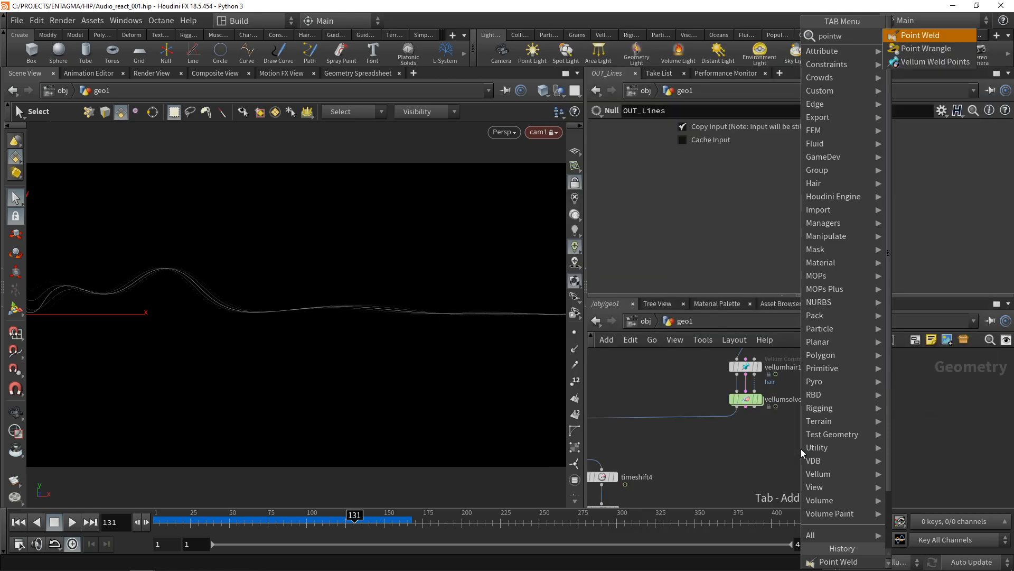
{"action": "key", "text": "Return"}
{"action": "left_click", "coordinate": [801, 449]}
{"action": "left_click", "coordinate": [736, 408]}
{"action": "left_click", "coordinate": [792, 440]}
{"action": "left_click_drag", "start_coordinate": [808, 450], "coordinate": [753, 452]}
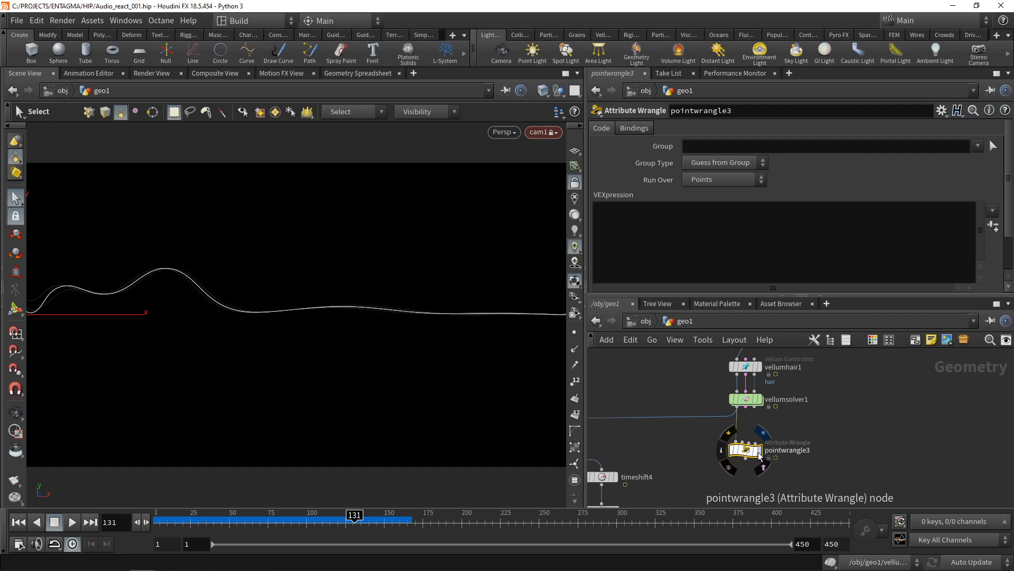
- Enter the VEX expression f@amp = length(v@v); in pointwrangle3
{"action": "left_click", "coordinate": [643, 255]}
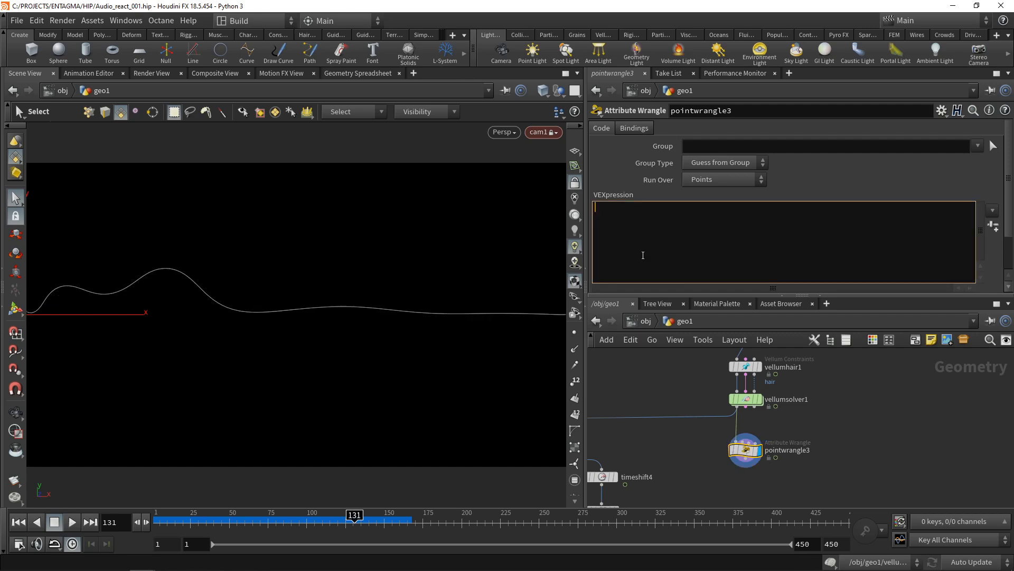
{"action": "type", "text": "f@amp"}
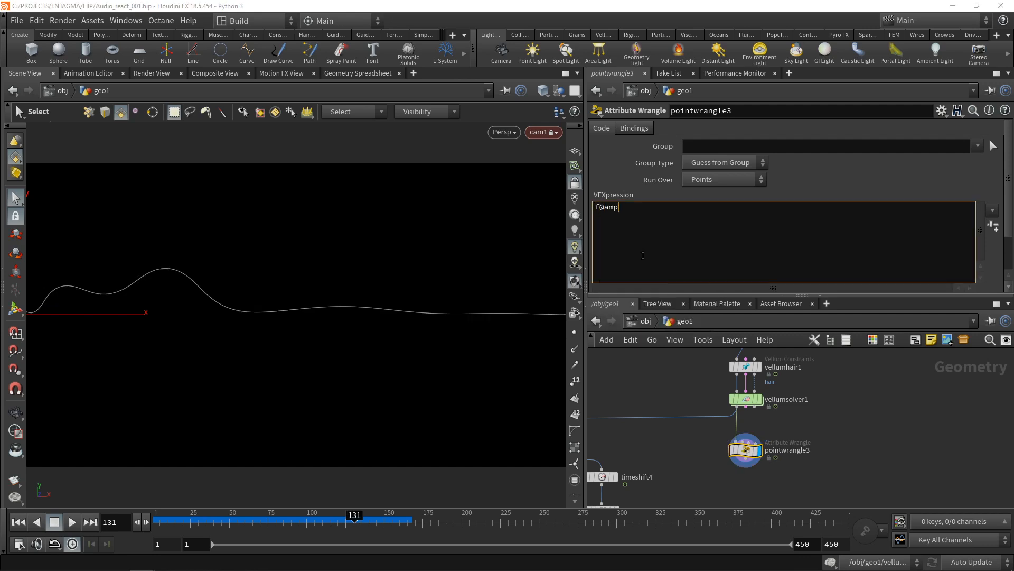
{"action": "type", "text": " = le"}
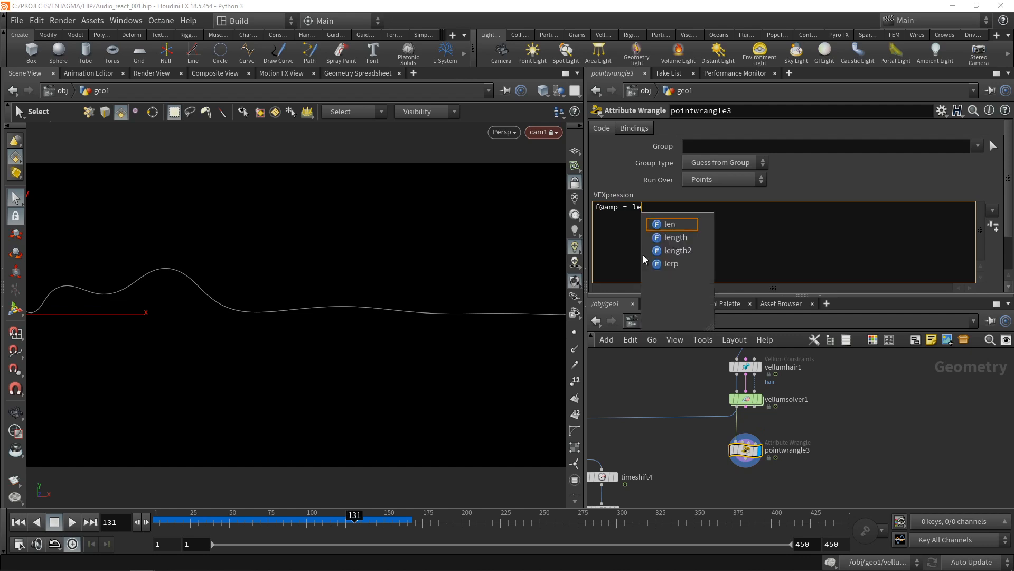
{"action": "type", "text": "ngth(v@v"}
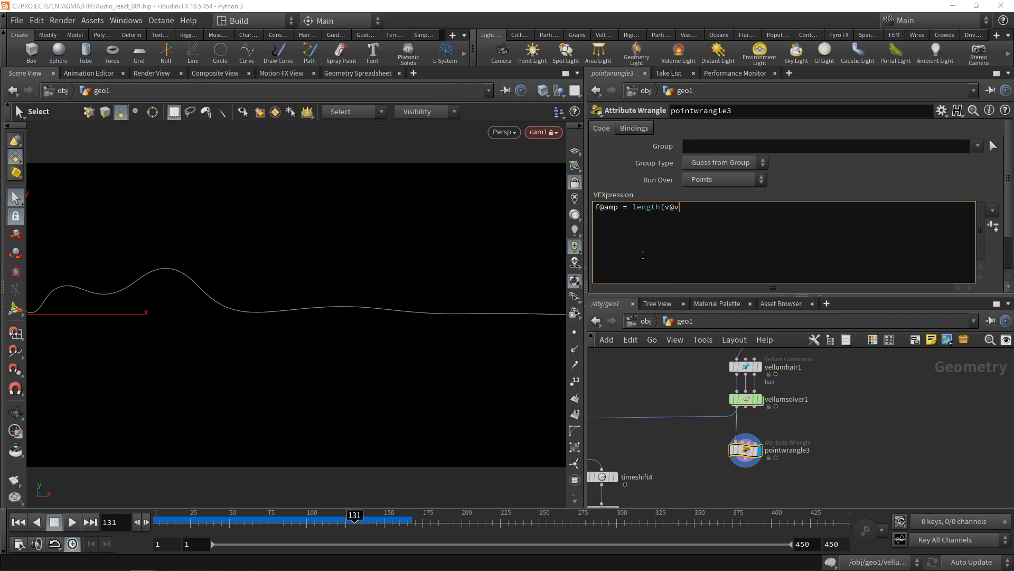
{"action": "type", "text": "));"}
- Check the amp attribute with a temporary Visualize node using a Color visualizer after pointwrangle3, and delete that node
{"action": "key", "text": "Tab"}
{"action": "type", "text": "visu"}
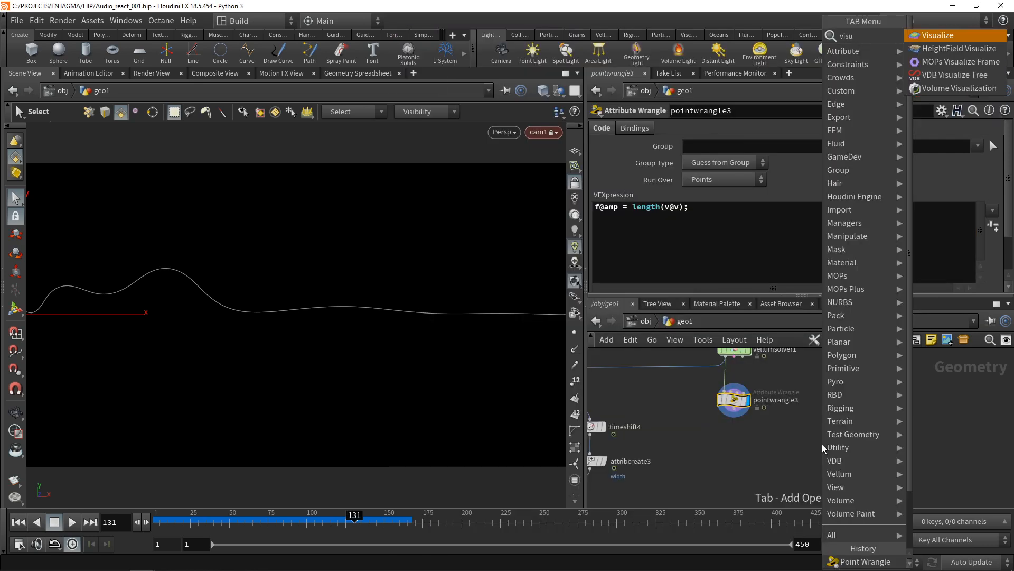
{"action": "key", "text": "Return"}
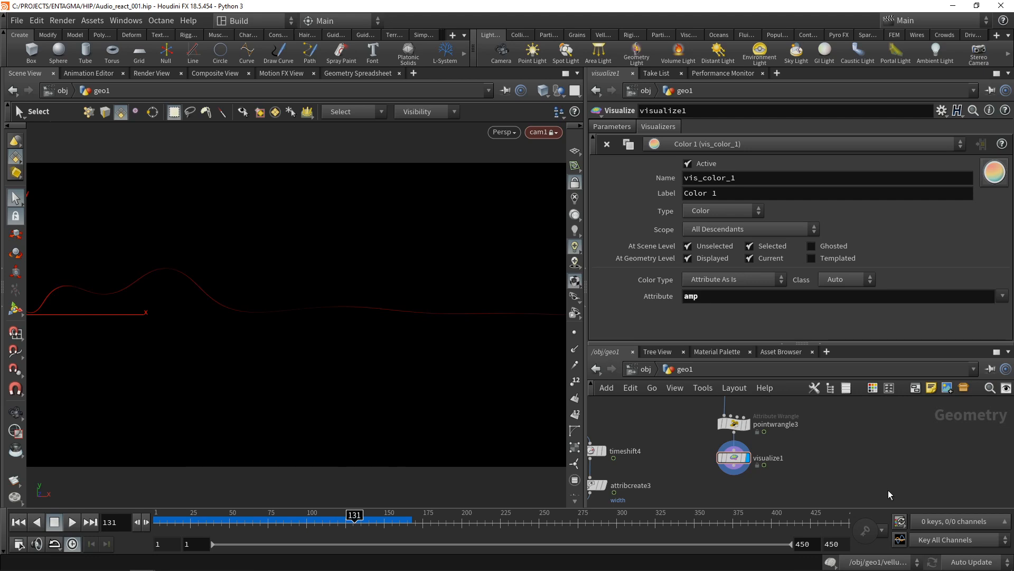
{"action": "key", "text": "Delete"}
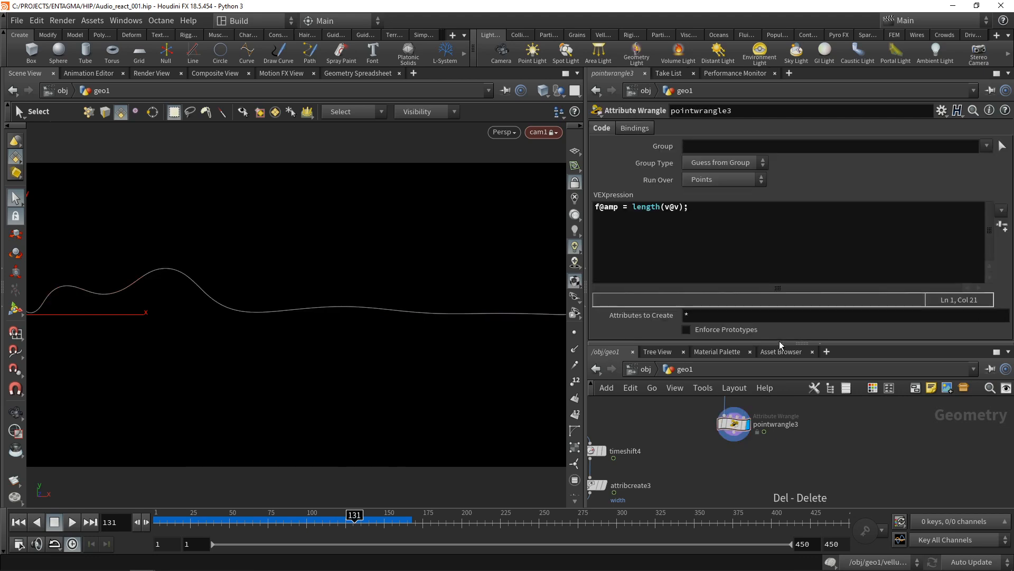
{"action": "left_click_drag", "start_coordinate": [779, 342], "coordinate": [760, 295]}
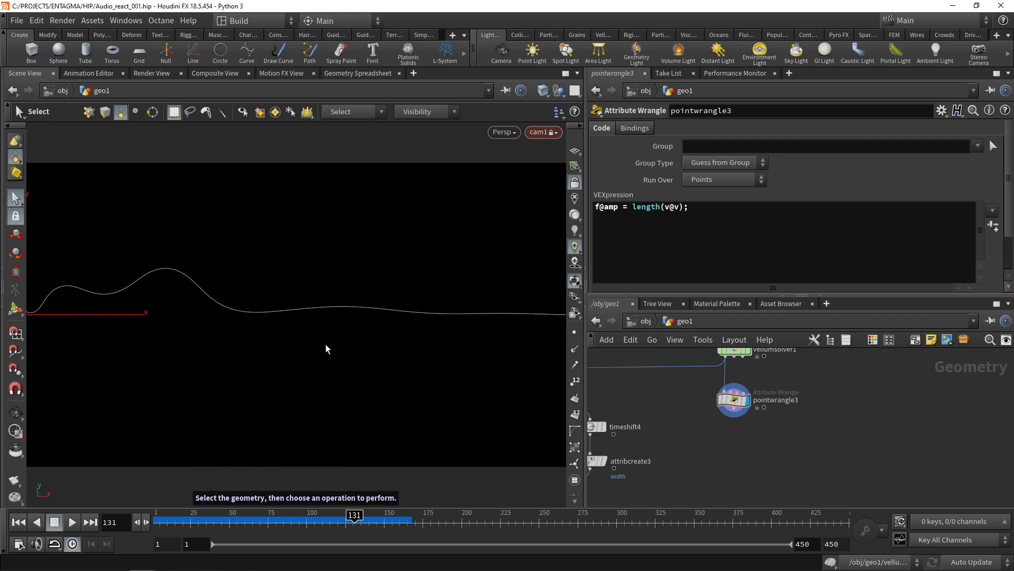
- Add a Skin node below pointwrangle3
{"action": "key", "text": "Tab"}
{"action": "type", "text": "skin"}
{"action": "key", "text": "Return"}
{"action": "left_click", "coordinate": [733, 451]}
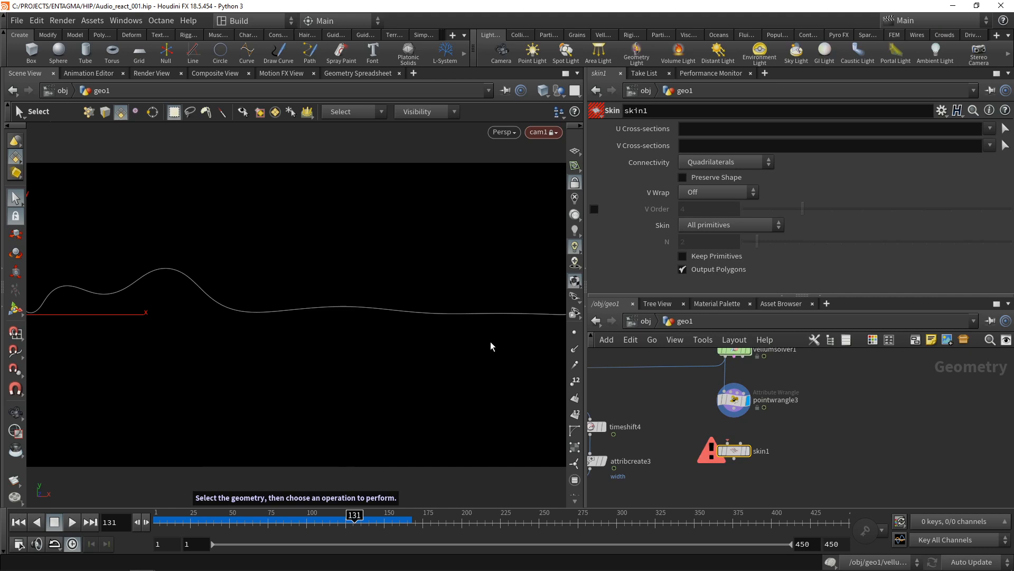
- Duplicate timeshift4, connect the copy to pointwrangle3, display it, and set its Frame expression to $F - 1
{"action": "left_click_drag", "start_coordinate": [648, 398], "coordinate": [601, 437]}
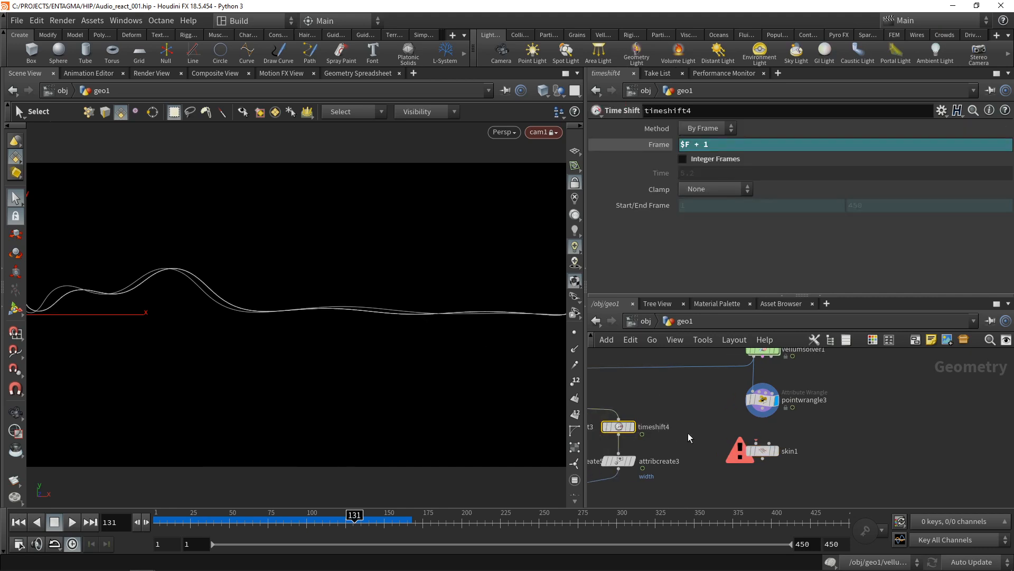
{"action": "key", "text": "ctrl+c"}
{"action": "key", "text": "ctrl+v"}
{"action": "left_click_drag", "start_coordinate": [763, 409], "coordinate": [837, 422]}
{"action": "left_click", "coordinate": [851, 429]}
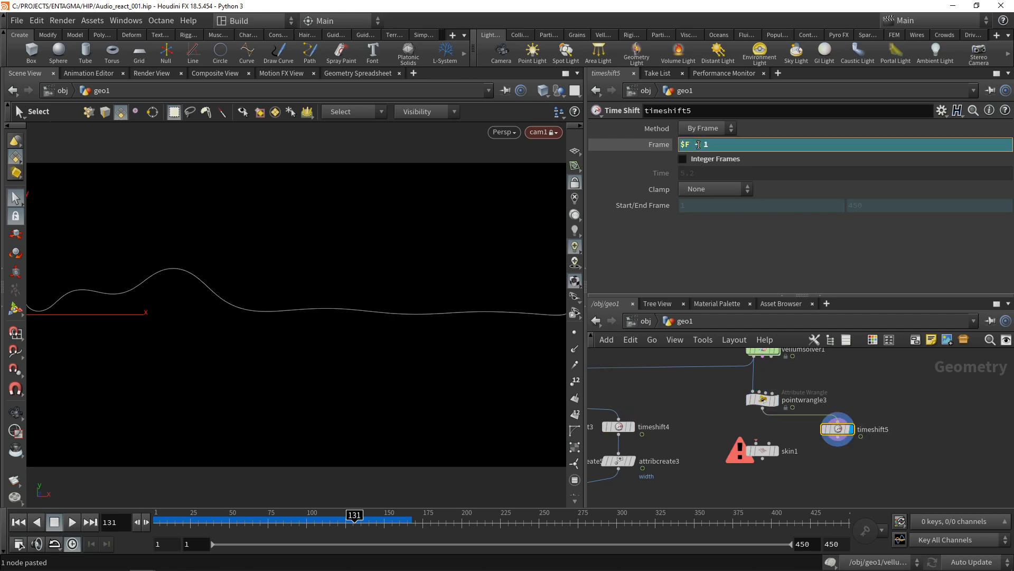
{"action": "key", "text": "Return"}
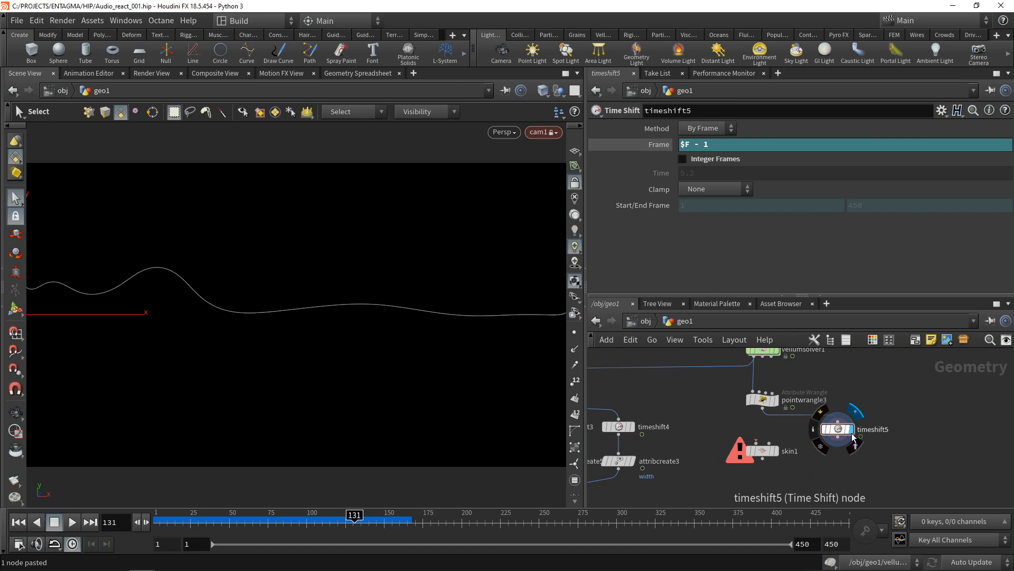
- Make room above skin1 and add a Merge node that combines pointwrangle3 with timeshift5
{"action": "left_click", "coordinate": [774, 399]}
{"action": "left_click_drag", "start_coordinate": [767, 441], "coordinate": [774, 481]}
{"action": "key", "text": "Tab"}
{"action": "type", "text": "merge"}
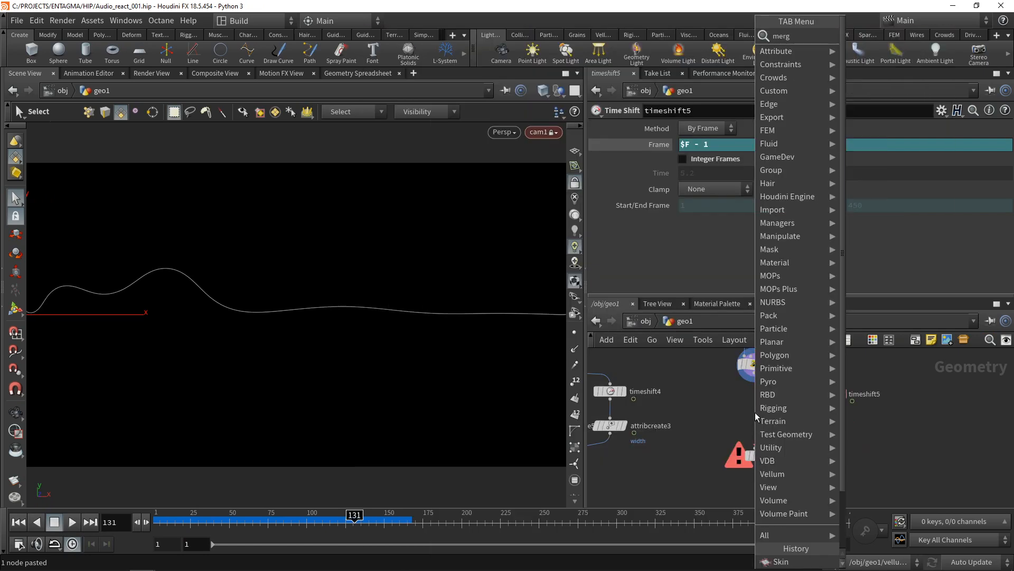
{"action": "key", "text": "Return"}
{"action": "left_click", "coordinate": [754, 431]}
{"action": "middle_click_drag", "start_coordinate": [812, 426], "coordinate": [811, 385]}
- Connect merge2 to the first input of skin1 and display the Skin node
{"action": "left_click", "coordinate": [767, 390]}
{"action": "left_click_drag", "start_coordinate": [763, 417], "coordinate": [761, 438]}
{"action": "left_click", "coordinate": [753, 403]}
{"action": "left_click", "coordinate": [757, 426]}
{"action": "left_click", "coordinate": [768, 433]}
{"action": "left_click", "coordinate": [755, 433]}
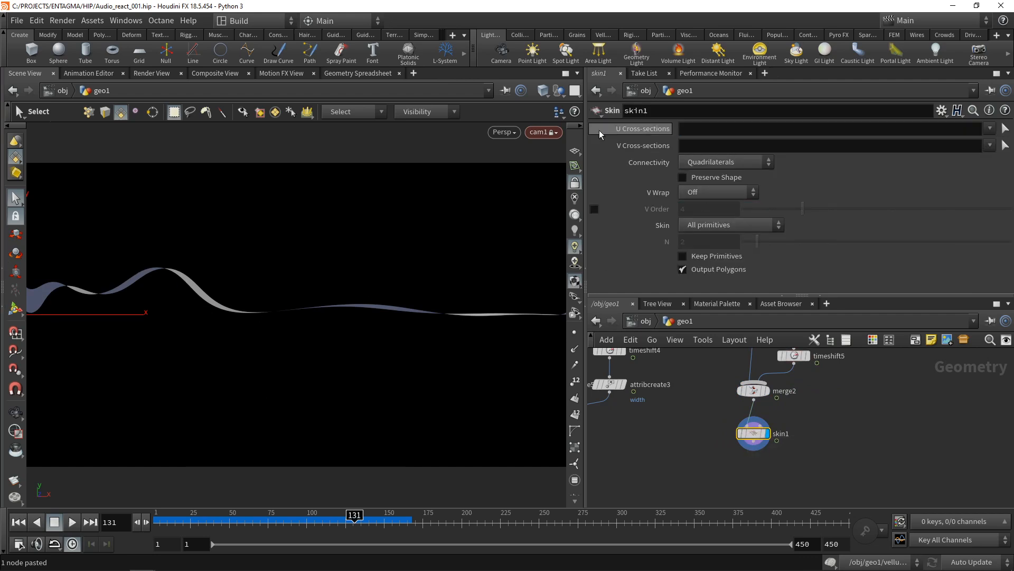
- Set skin1's connectivity to Alternating Triangles, showing the mesh edges only temporarily to compare the topology
{"action": "left_click", "coordinate": [544, 90]}
{"action": "left_click", "coordinate": [559, 222]}
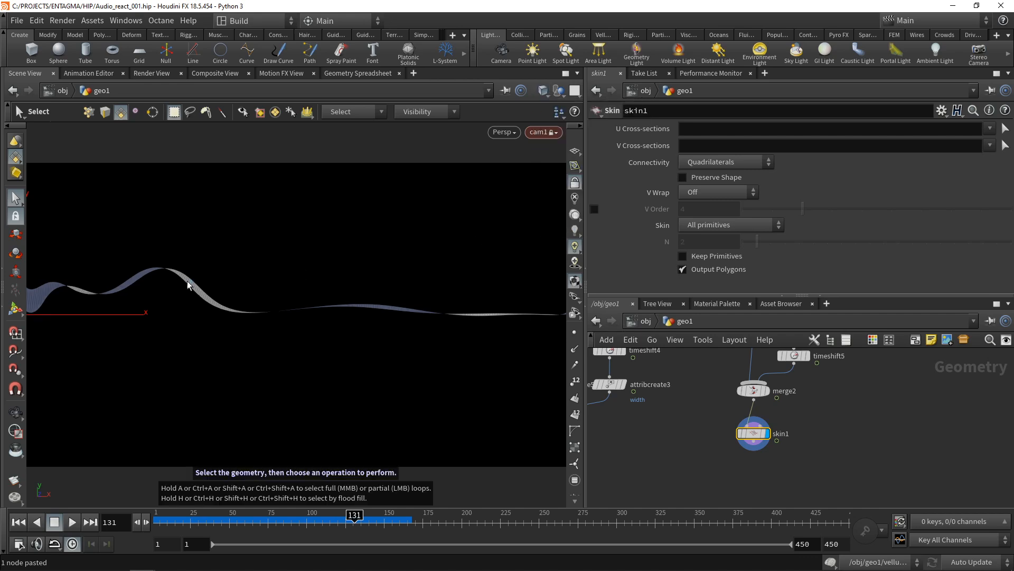
{"action": "left_click", "coordinate": [750, 163]}
{"action": "left_click", "coordinate": [732, 242]}
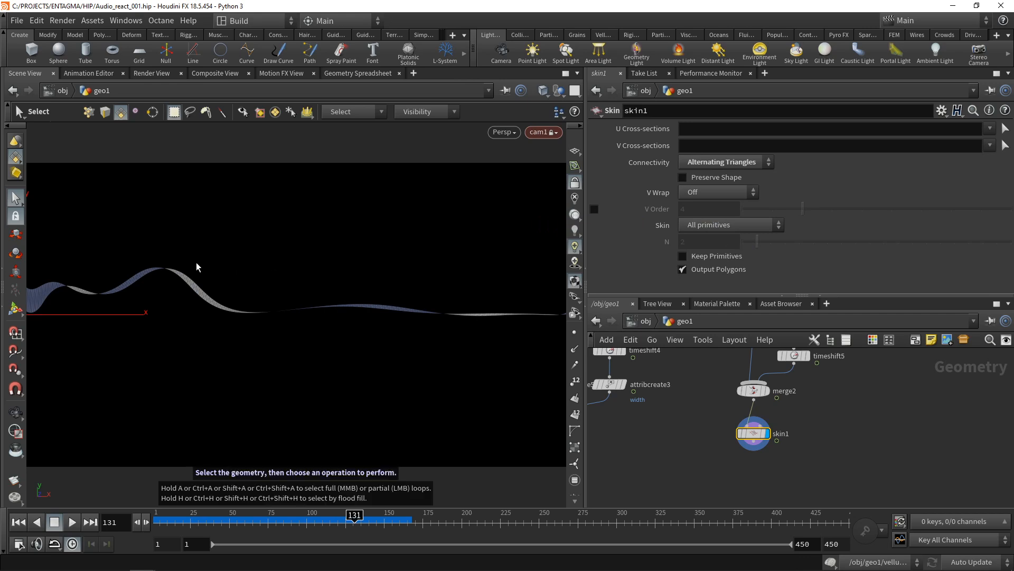
{"action": "left_click", "coordinate": [543, 90]}
{"action": "left_click", "coordinate": [569, 209]}
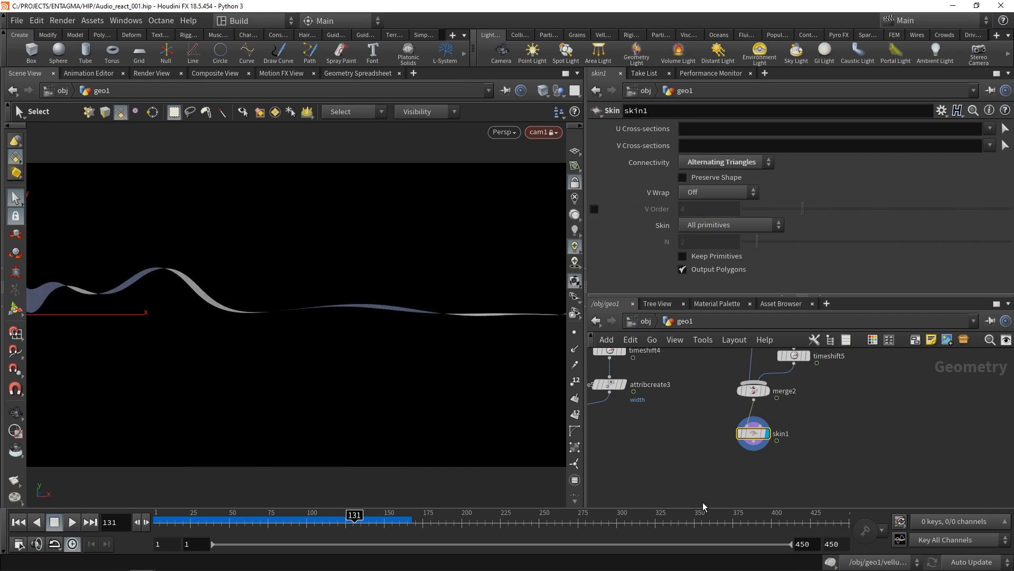
- Add a displayed Scatter node after skin1 and use amp as its Density Attribute
{"action": "key", "text": "Tab"}
{"action": "type", "text": "scatte"}
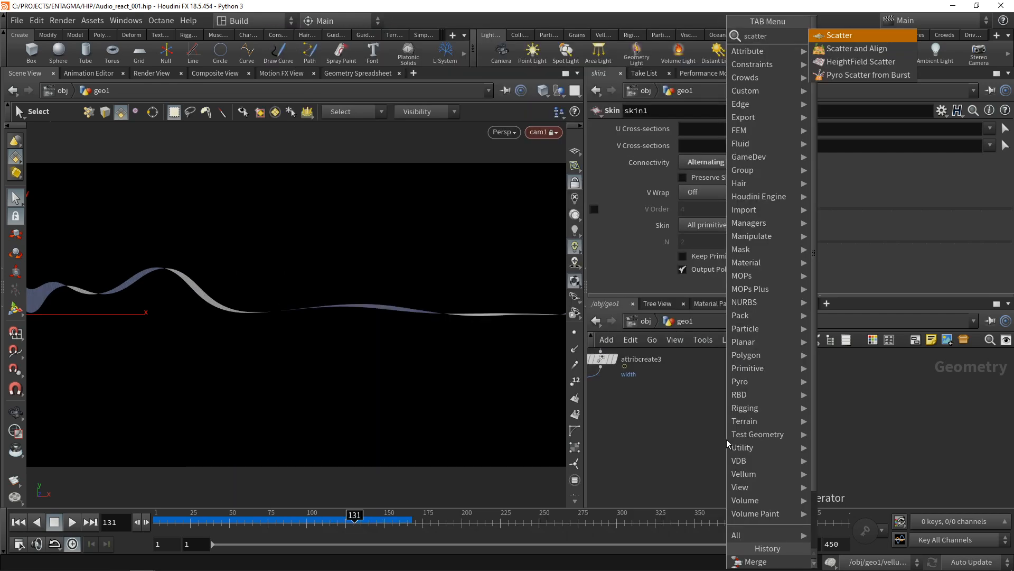
{"action": "key", "text": "Return"}
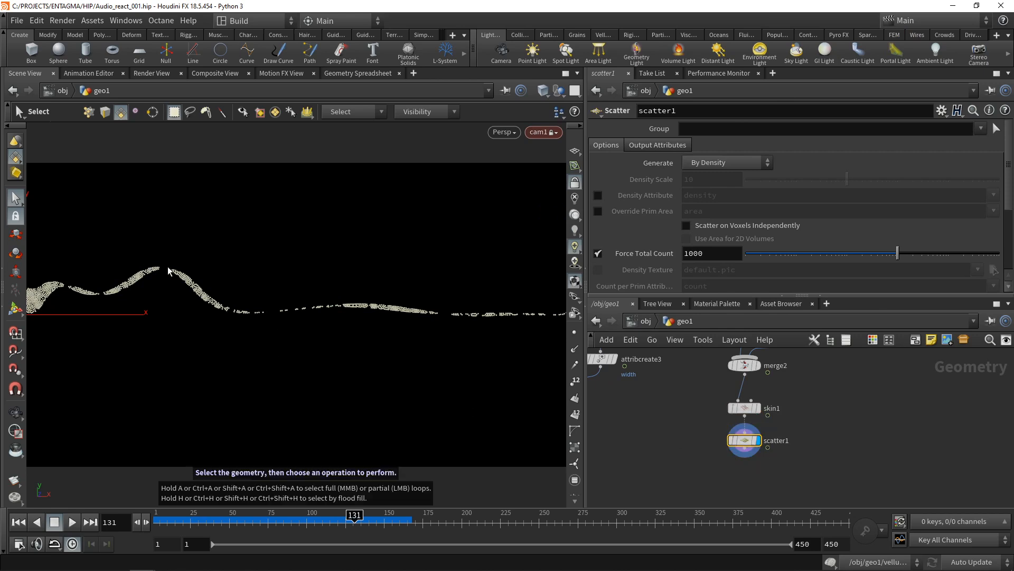
{"action": "left_click", "coordinate": [598, 195]}
{"action": "double_click", "coordinate": [719, 195]}
{"action": "type", "text": "amp"}
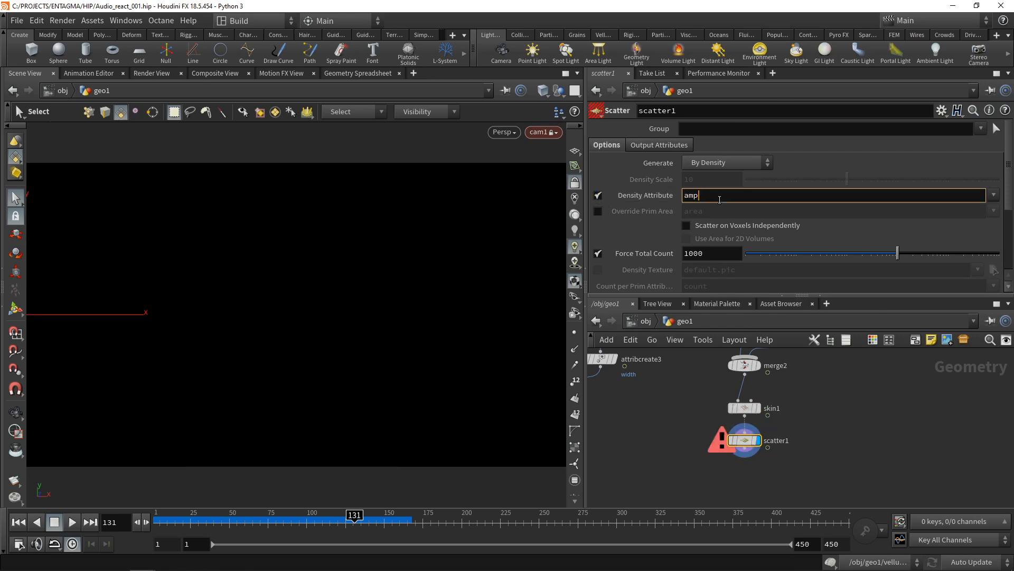
{"action": "key", "text": "Return"}
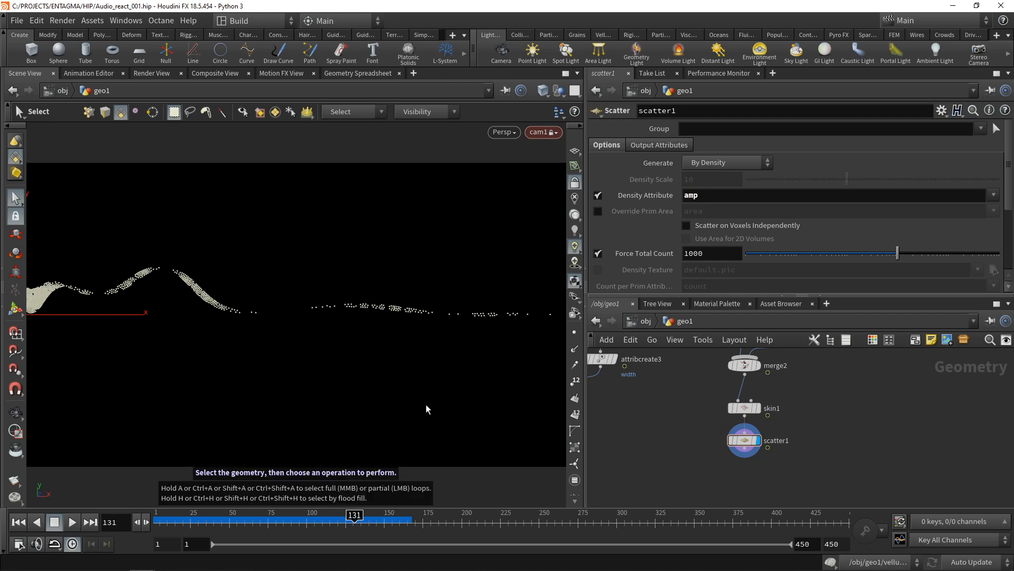
- Turn off Force Total Count on scatter1 and set its Density Scale to 8000
{"action": "left_click", "coordinate": [599, 255]}
{"action": "left_click", "coordinate": [703, 180]}
{"action": "type", "text": "00"}
{"action": "key", "text": "Return"}
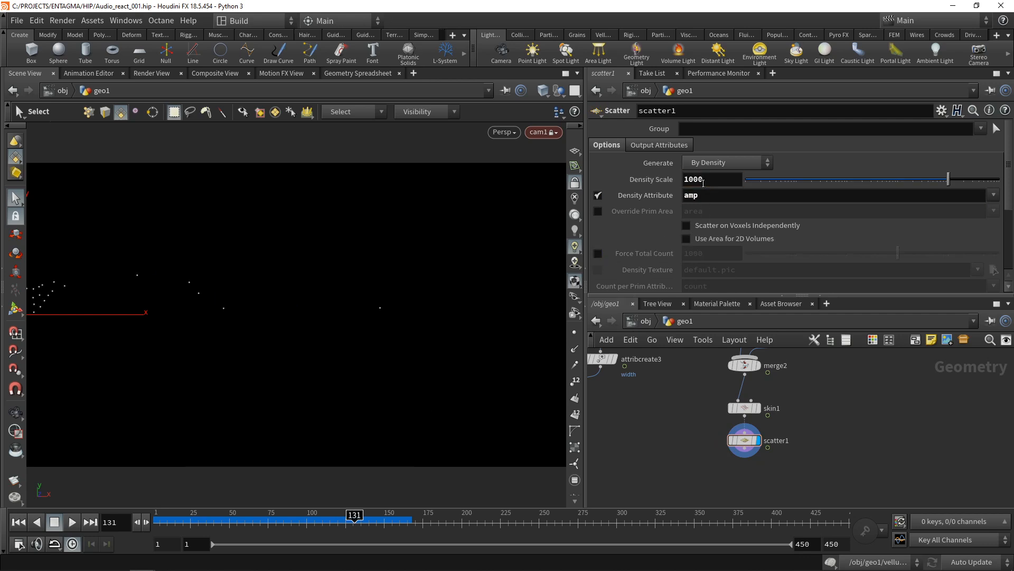
{"action": "double_click", "coordinate": [703, 181]}
{"action": "type", "text": "8000"}
{"action": "key", "text": "Return"}
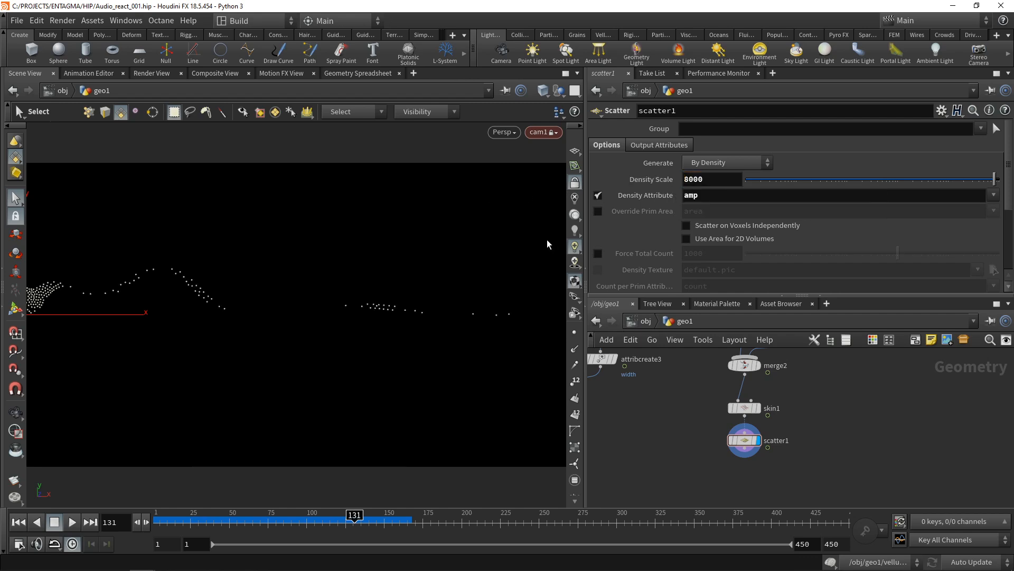
- Set scatter1's Relax Iterations to 2
{"action": "scroll", "coordinate": [734, 262], "scroll_direction": "down", "scroll_amount": 5}
{"action": "double_click", "coordinate": [705, 251]}
{"action": "type", "text": "12"}
{"action": "key", "text": "Return"}
- Set scatter1's Global Seed to $FF and play the animation from the first frame to check the scattered points
{"action": "left_click", "coordinate": [699, 211]}
{"action": "key", "text": "BackSpace"}
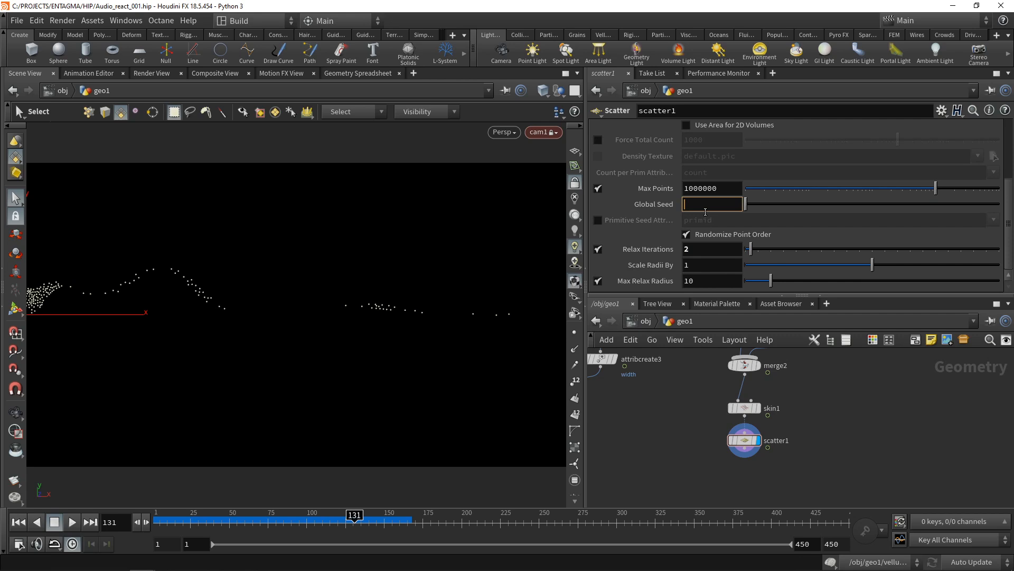
{"action": "type", "text": "$FF"}
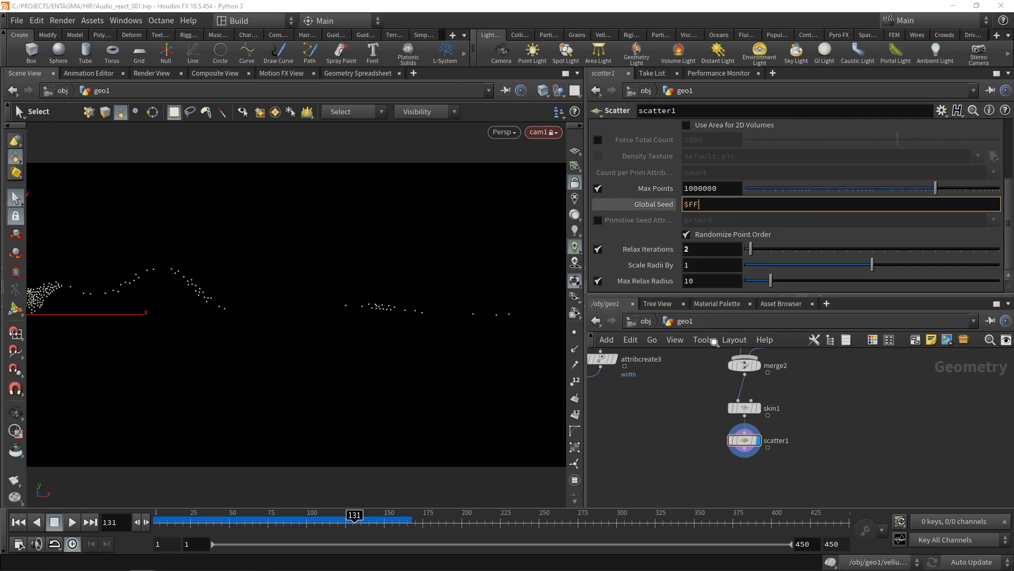
{"action": "key", "text": "Return"}
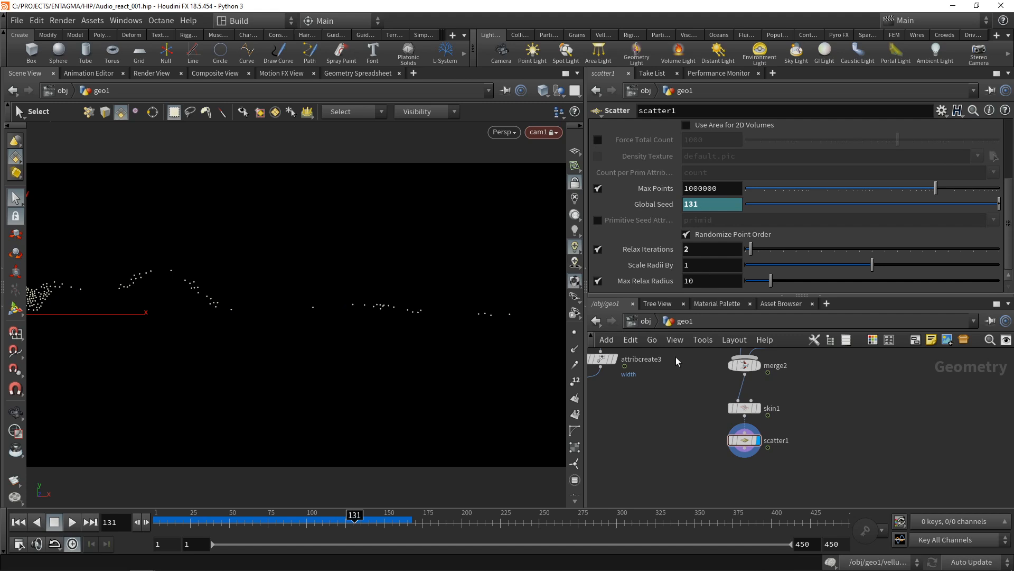
{"action": "left_click", "coordinate": [19, 521]}
{"action": "left_click", "coordinate": [71, 522]}
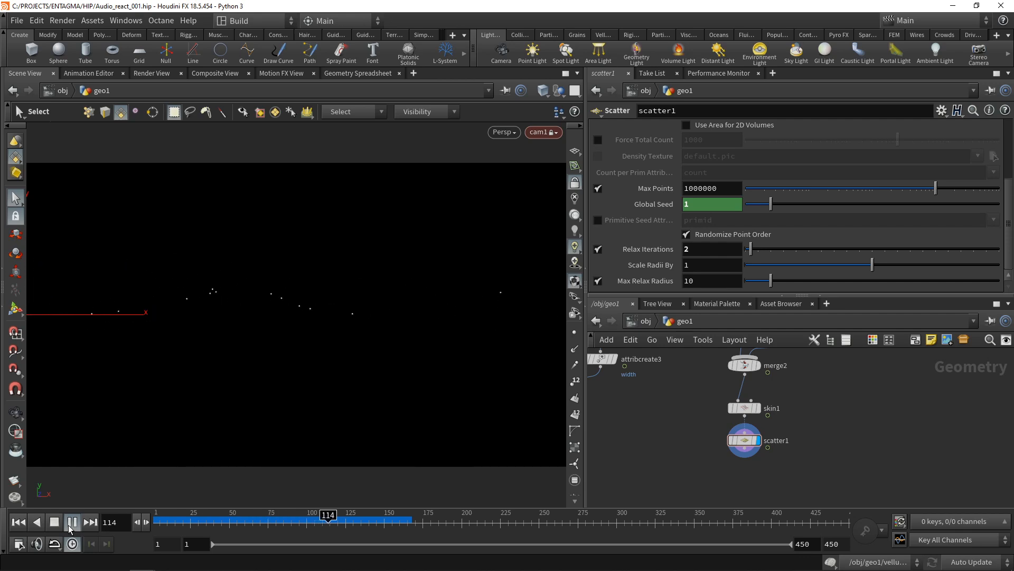
{"action": "left_click", "coordinate": [72, 523]}
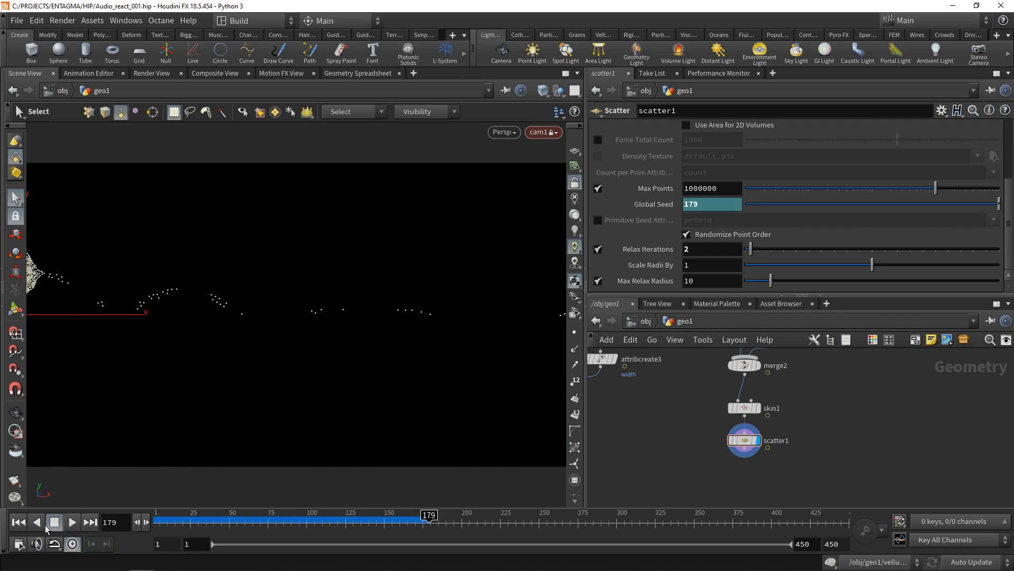
{"action": "left_click", "coordinate": [19, 522]}
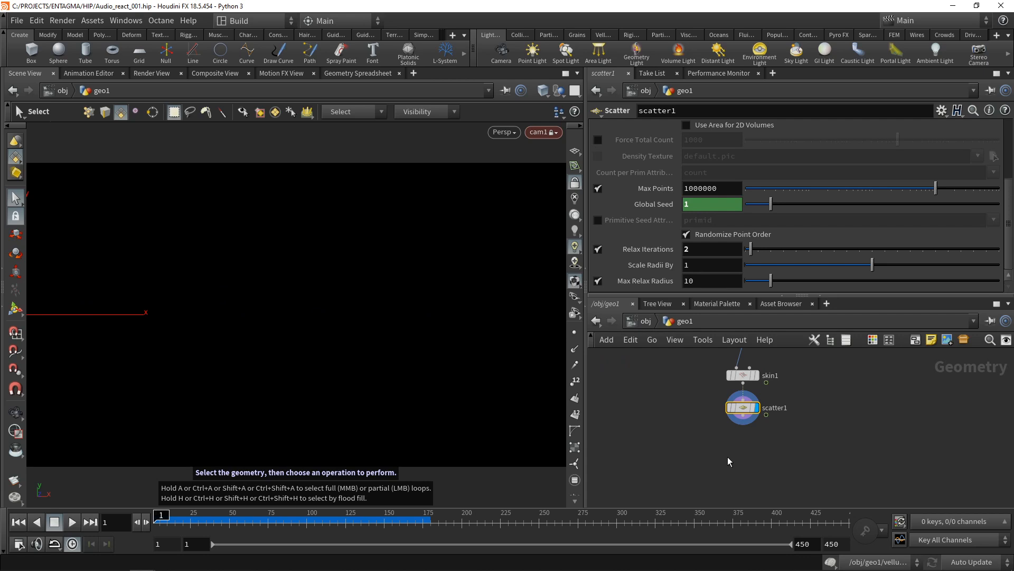
- Add a POP Network below scatter1, wire scatter1 into its first input and go inside the network
{"action": "key", "text": "Tab"}
{"action": "type", "text": "pop"}
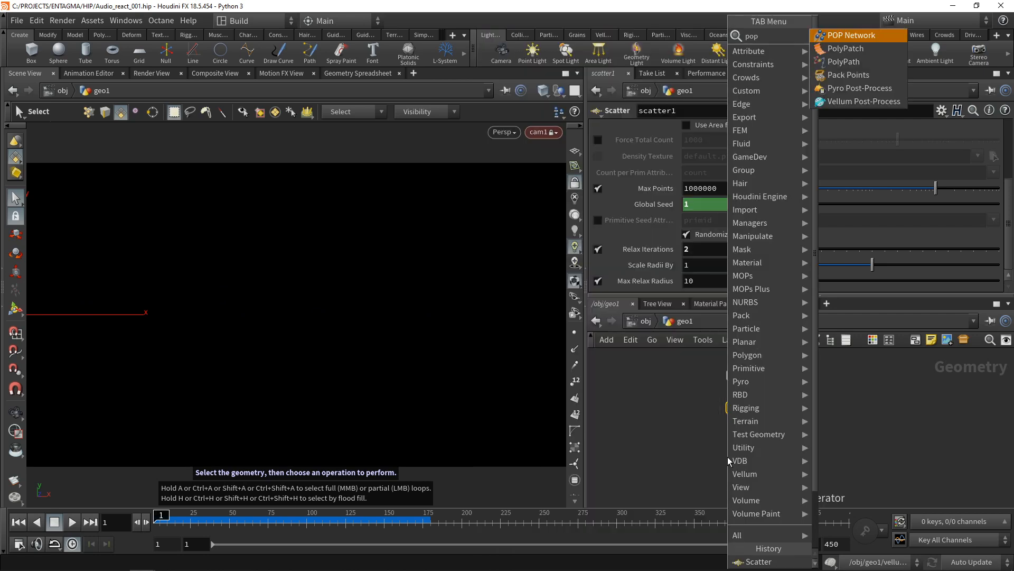
{"action": "key", "text": "Return"}
{"action": "left_click", "coordinate": [744, 452]}
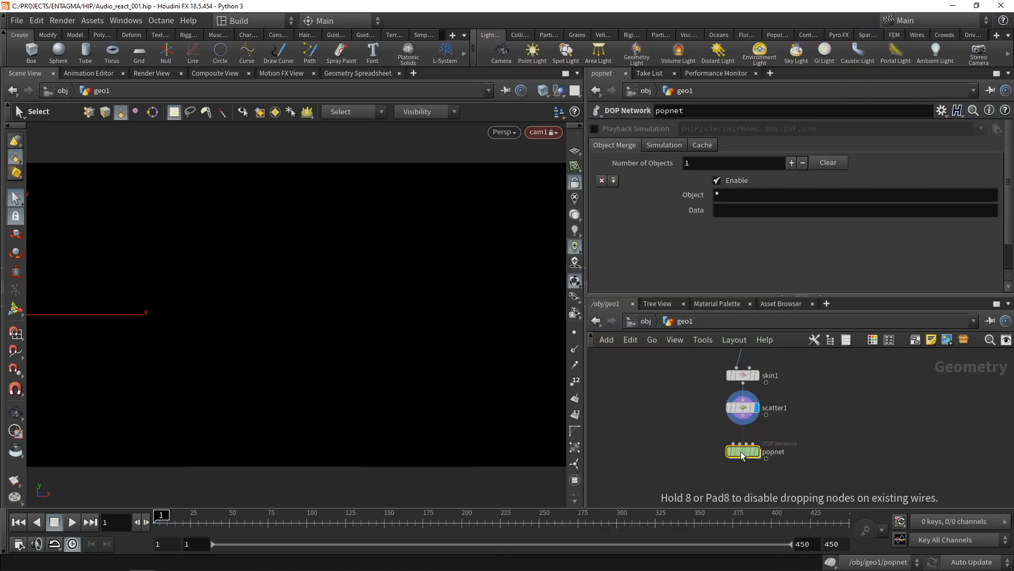
{"action": "left_click_drag", "start_coordinate": [749, 421], "coordinate": [730, 446]}
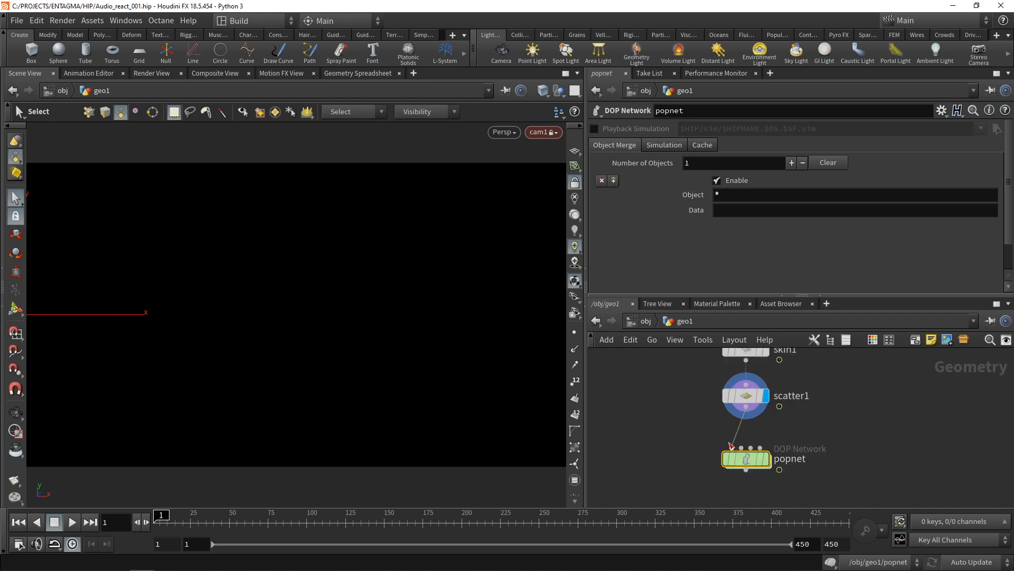
{"action": "double_click", "coordinate": [752, 462]}
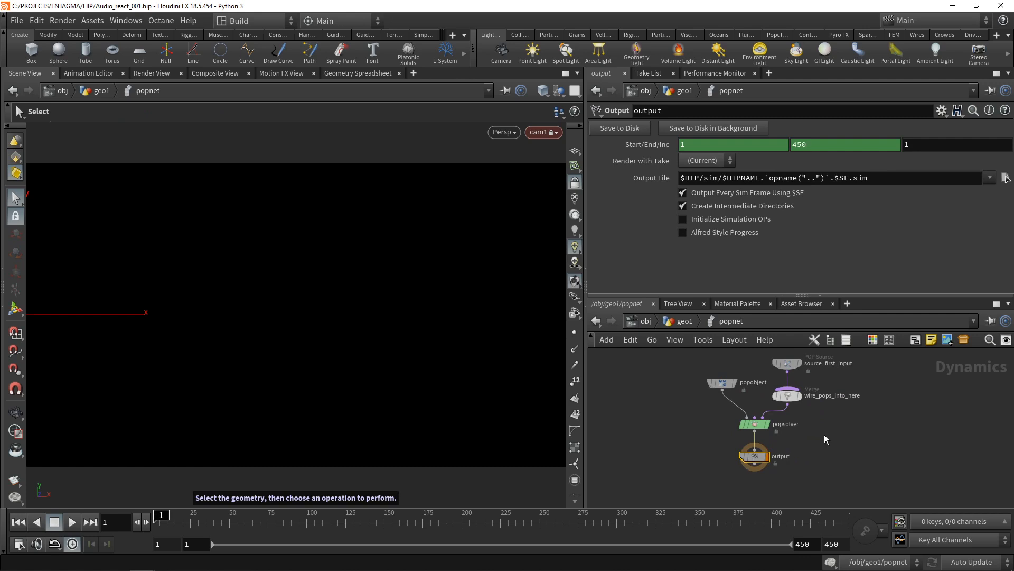
- Delete the wire_pops_into_here merge, tidy the popobject and source_first_input nodes above popsolver, and save the scene
{"action": "left_click", "coordinate": [787, 395]}
{"action": "key", "text": "Delete"}
{"action": "left_click_drag", "start_coordinate": [722, 382], "coordinate": [706, 382]}
{"action": "left_click_drag", "start_coordinate": [787, 364], "coordinate": [792, 393]}
{"action": "key", "text": "ctrl+s"}
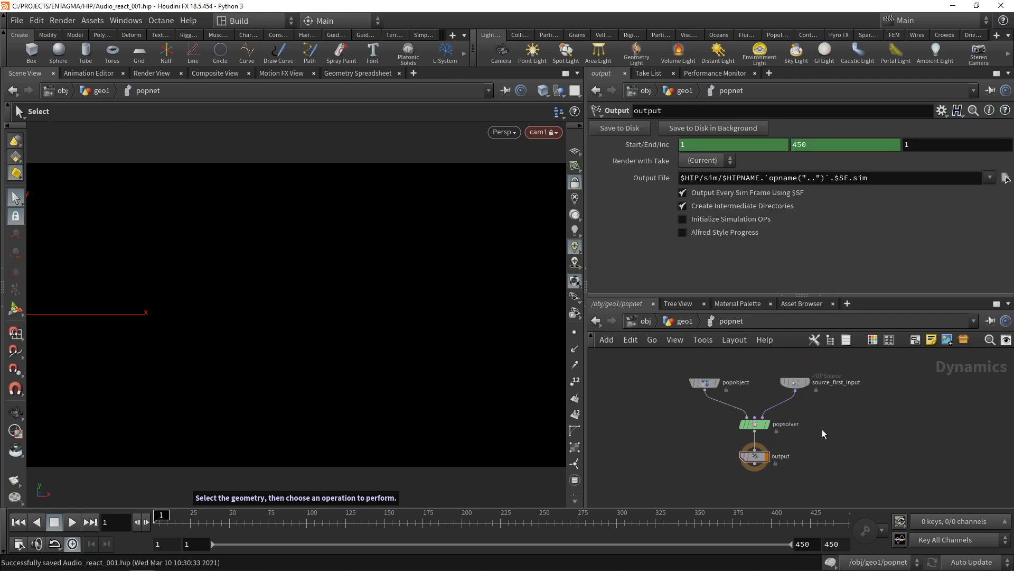
- Set source_first_input's Emission Type to All Points, play the particle simulation as a check, and save the scene
{"action": "left_click", "coordinate": [704, 382]}
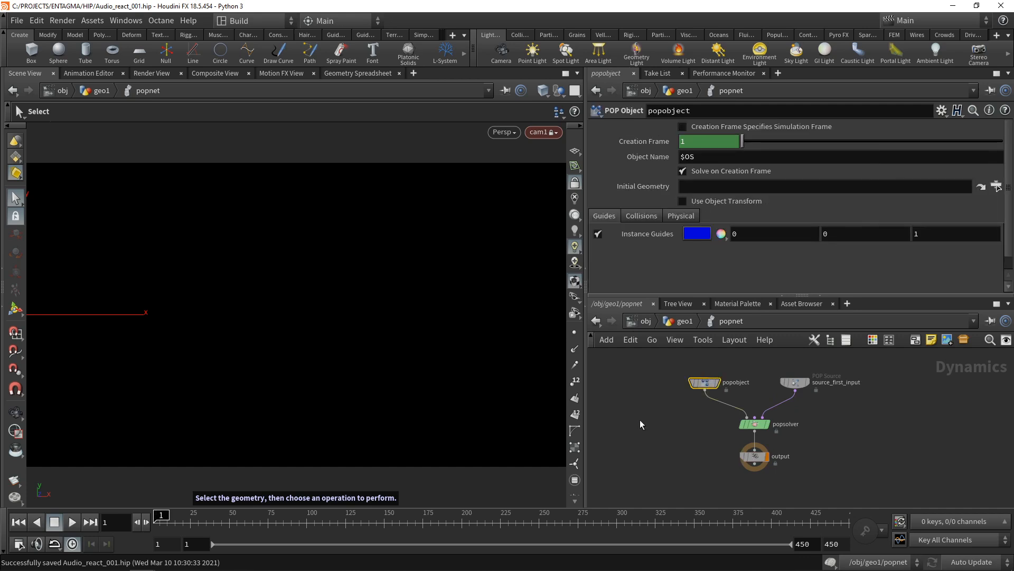
{"action": "left_click_drag", "start_coordinate": [882, 432], "coordinate": [794, 373]}
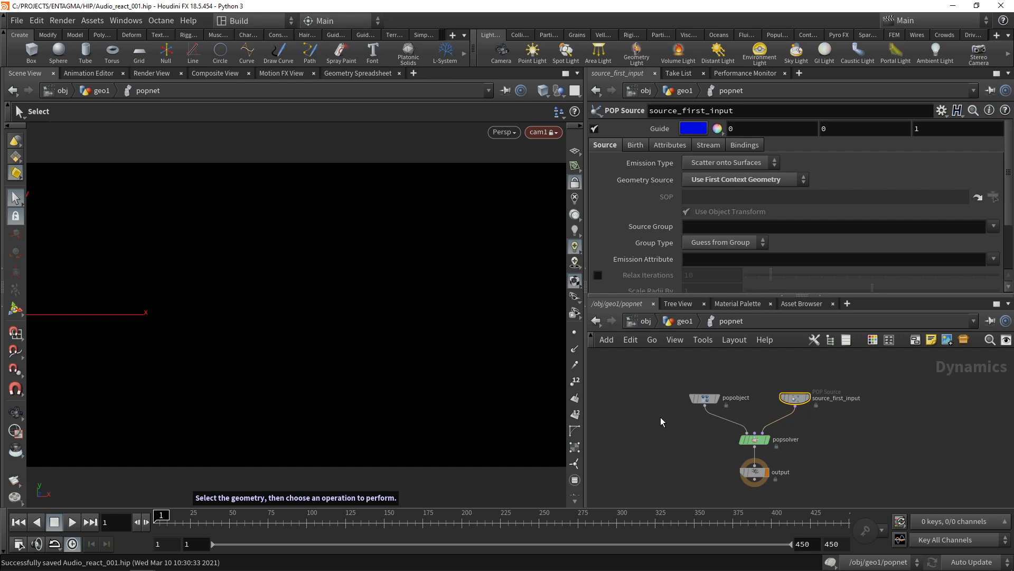
{"action": "left_click", "coordinate": [700, 165]}
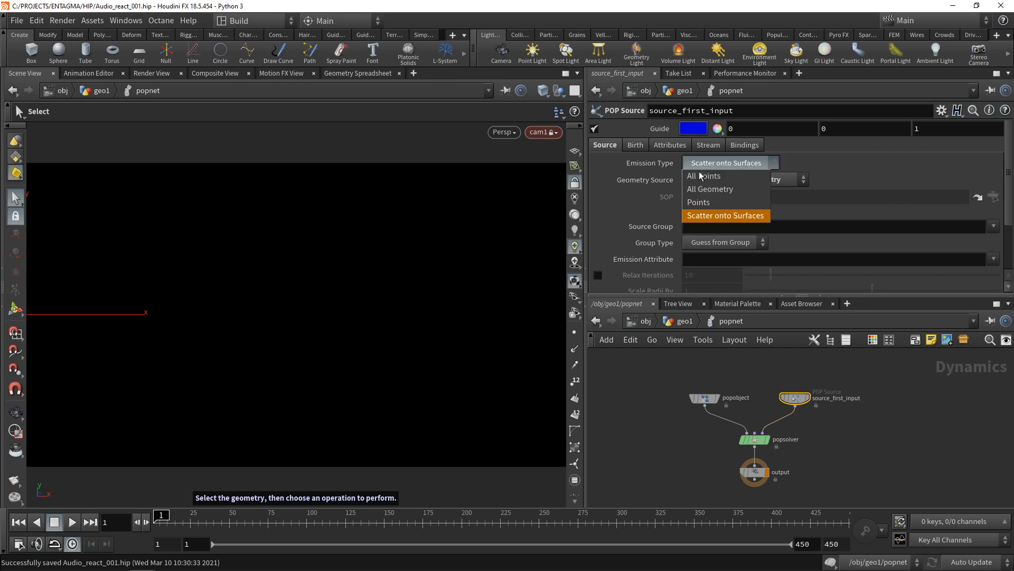
{"action": "left_click", "coordinate": [710, 178]}
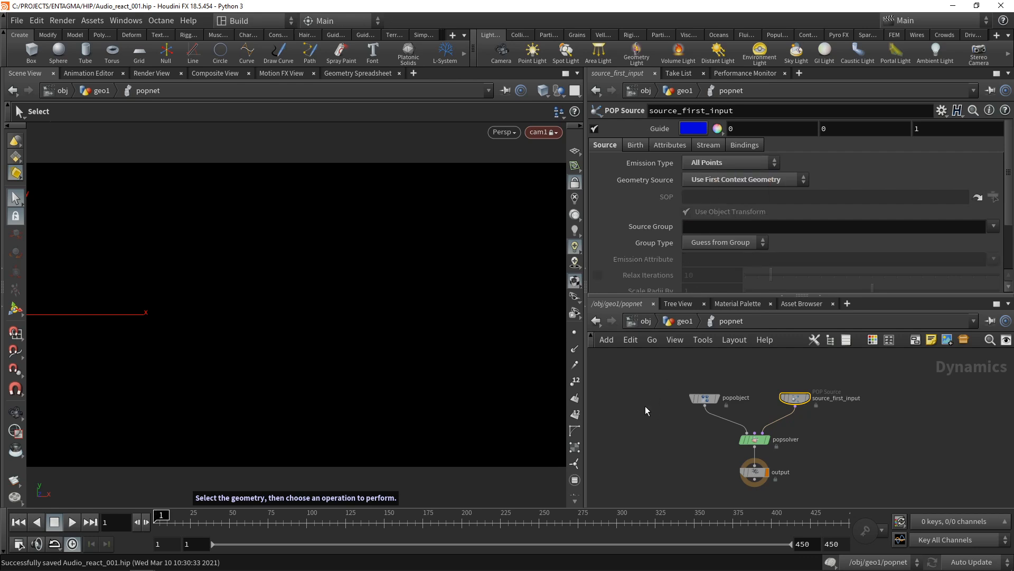
{"action": "left_click", "coordinate": [72, 522]}
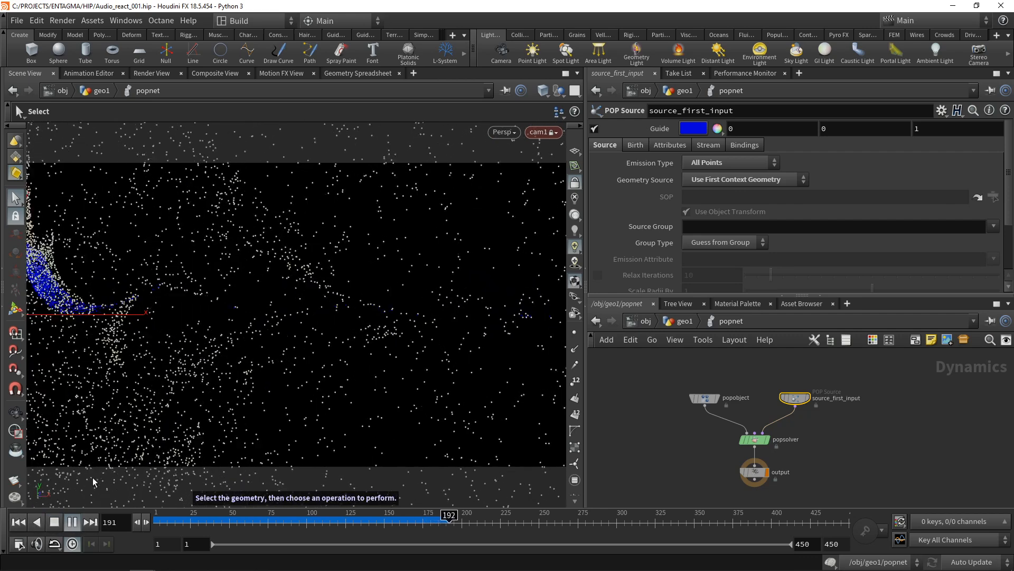
{"action": "left_click", "coordinate": [57, 522]}
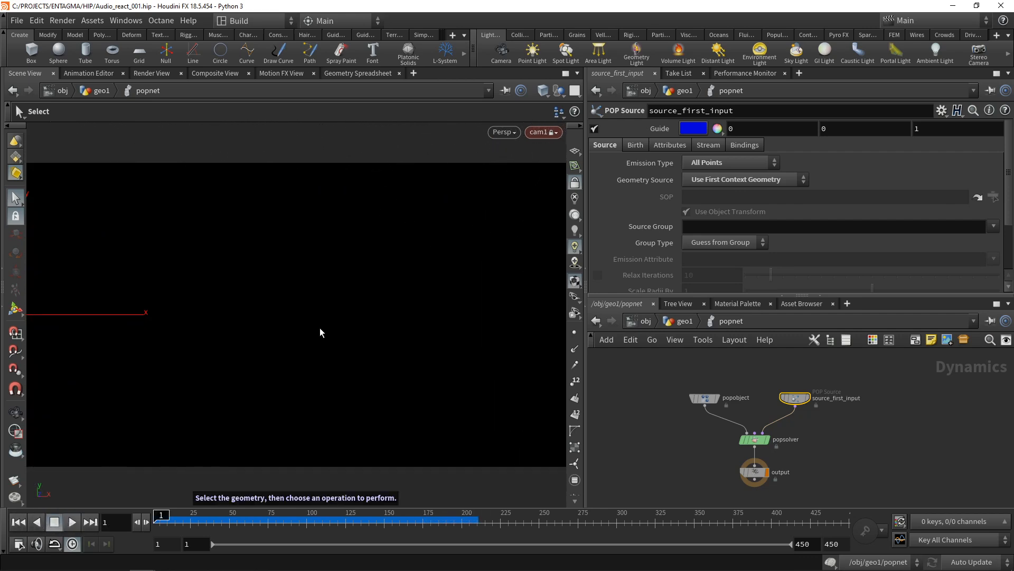
{"action": "key", "text": "ctrl+s"}
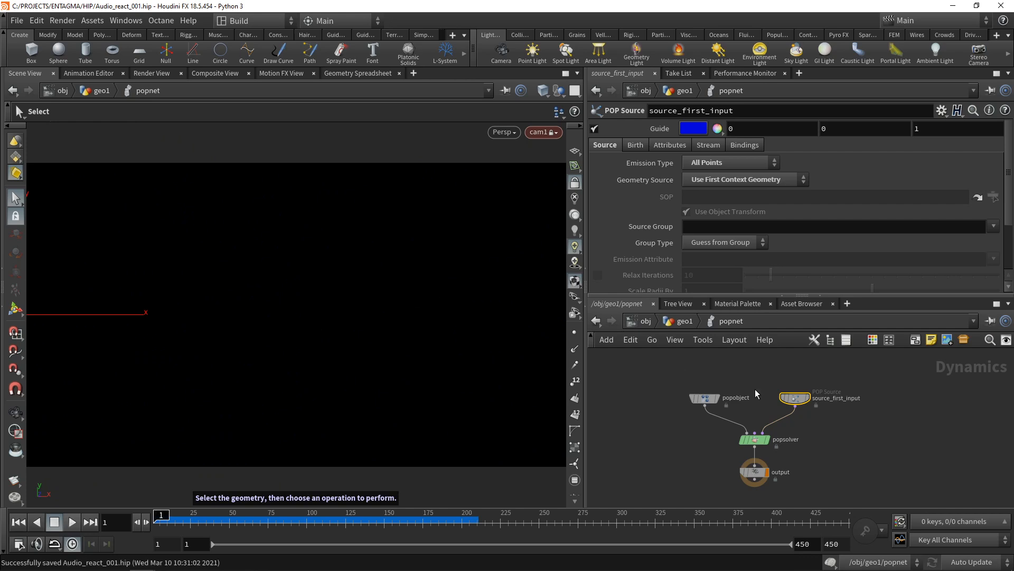
- Insert a POP Wind node between source_first_input and popsolver
{"action": "middle_click_drag", "start_coordinate": [845, 427], "coordinate": [837, 434]}
{"action": "key", "text": "Tab"}
{"action": "type", "text": "wind"}
{"action": "key", "text": "Down"}
{"action": "key", "text": "Down"}
{"action": "key", "text": "Return"}
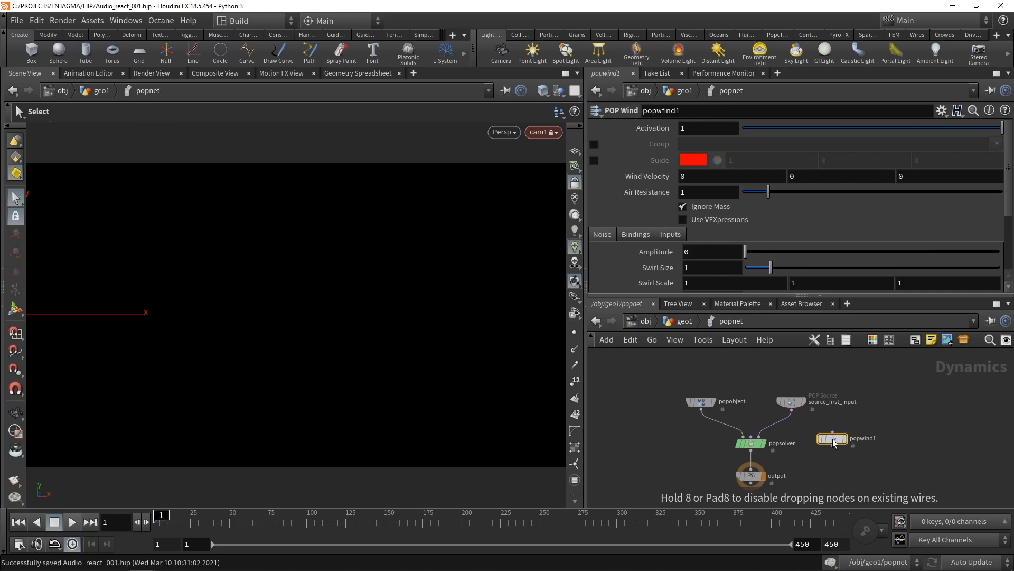
{"action": "left_click", "coordinate": [790, 407]}
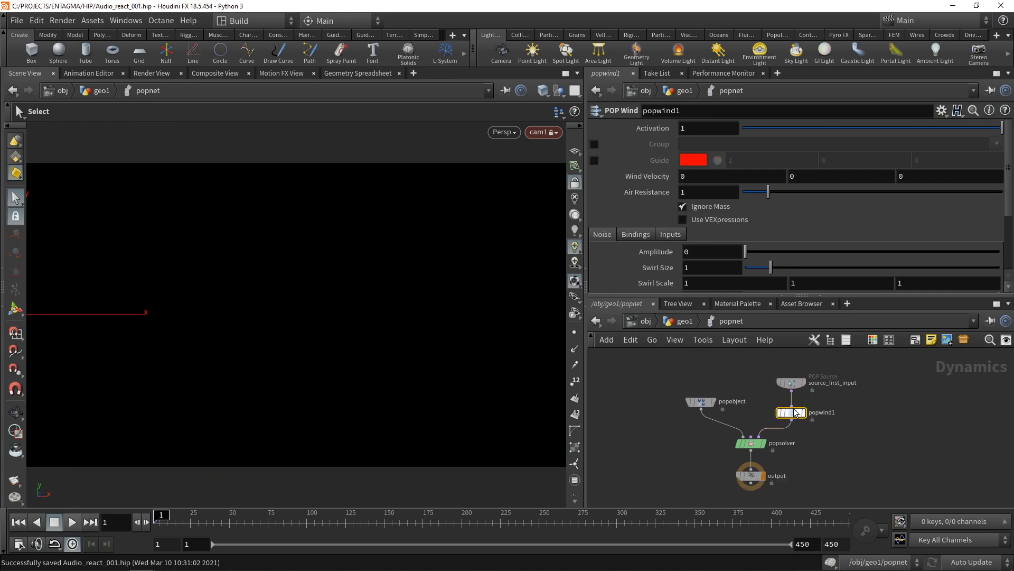
- Set popwind1's Air Resistance to 2 and play the simulation to check the particle motion
{"action": "left_click", "coordinate": [706, 197]}
{"action": "type", "text": "2"}
{"action": "key", "text": "Return"}
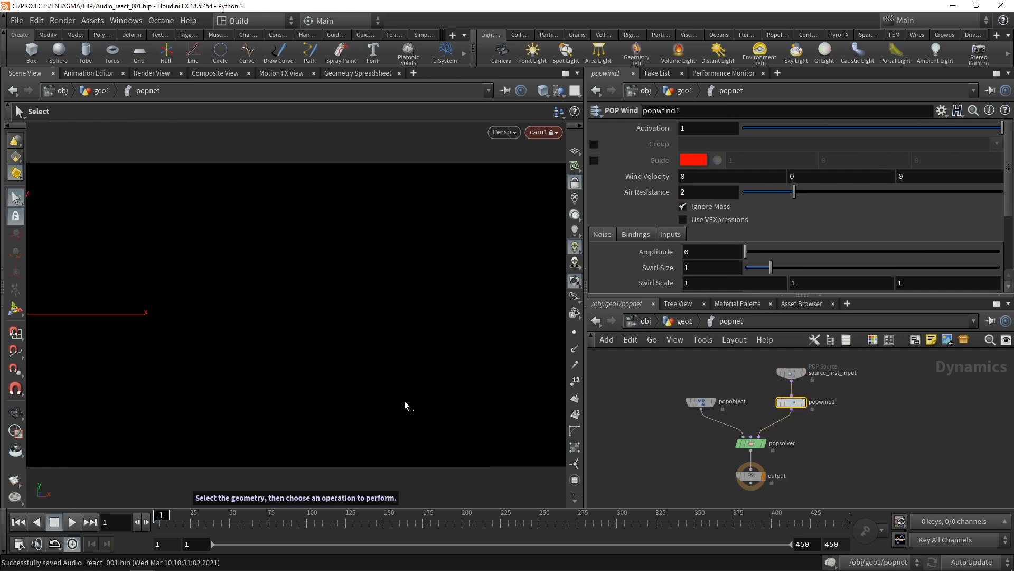
{"action": "left_click", "coordinate": [70, 525]}
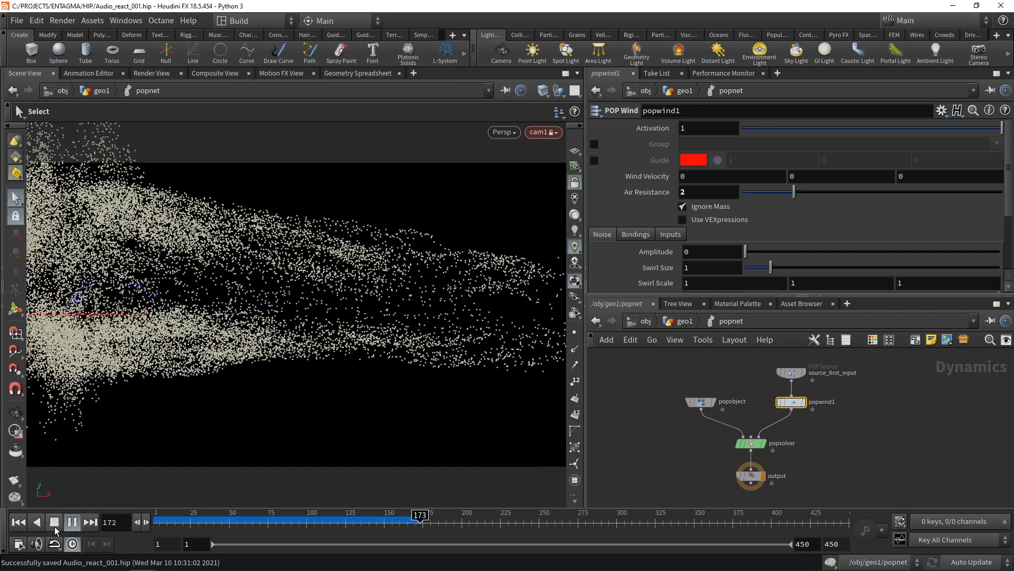
{"action": "left_click", "coordinate": [54, 522]}
- Set popwind1's noise Amplitude to 0.2 and Swirl Size to 1.5
{"action": "left_click_drag", "start_coordinate": [677, 293], "coordinate": [675, 341]}
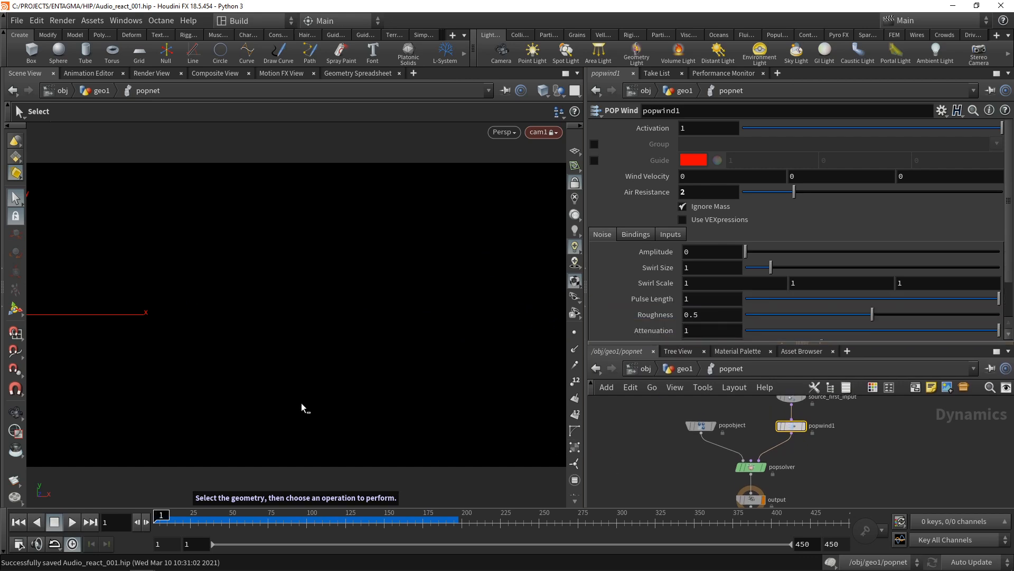
{"action": "left_click", "coordinate": [719, 252]}
{"action": "scroll", "coordinate": [718, 252], "scroll_direction": "up", "scroll_amount": 2}
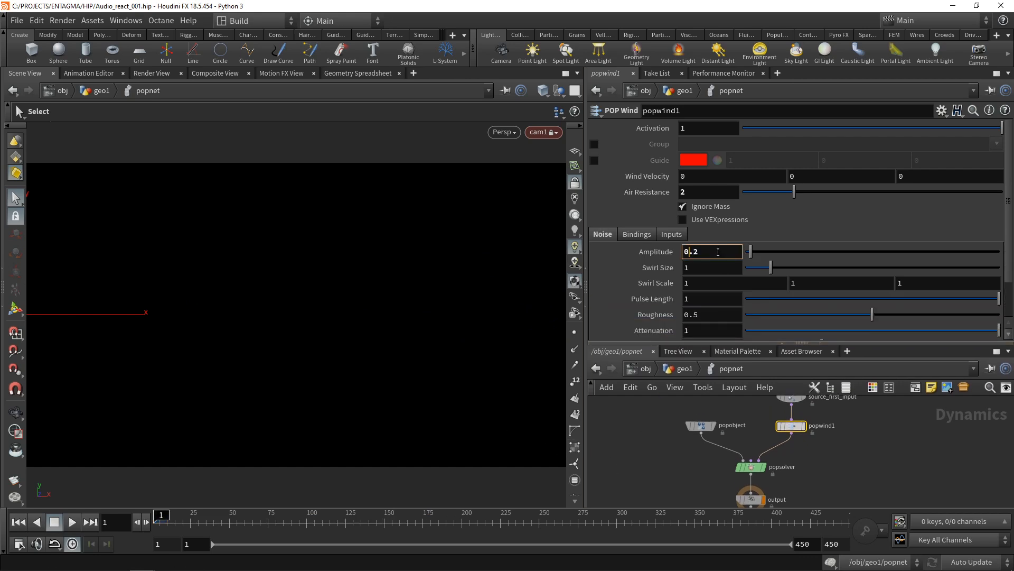
{"action": "left_click", "coordinate": [705, 270]}
{"action": "type", "text": ".5"}
{"action": "key", "text": "Return"}
{"action": "scroll", "coordinate": [930, 267], "scroll_direction": "down", "scroll_amount": 2}
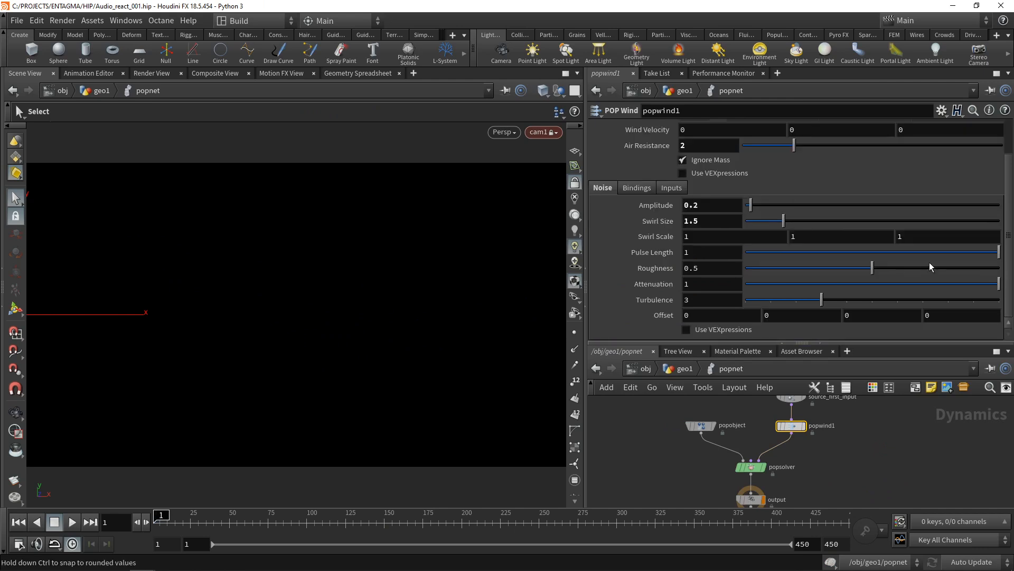
- Set popwind1's Pulse Length to 5 and Roughness to 0.7, and preview the simulation before returning to frame 1
{"action": "left_click", "coordinate": [712, 251]}
{"action": "type", "text": "5"}
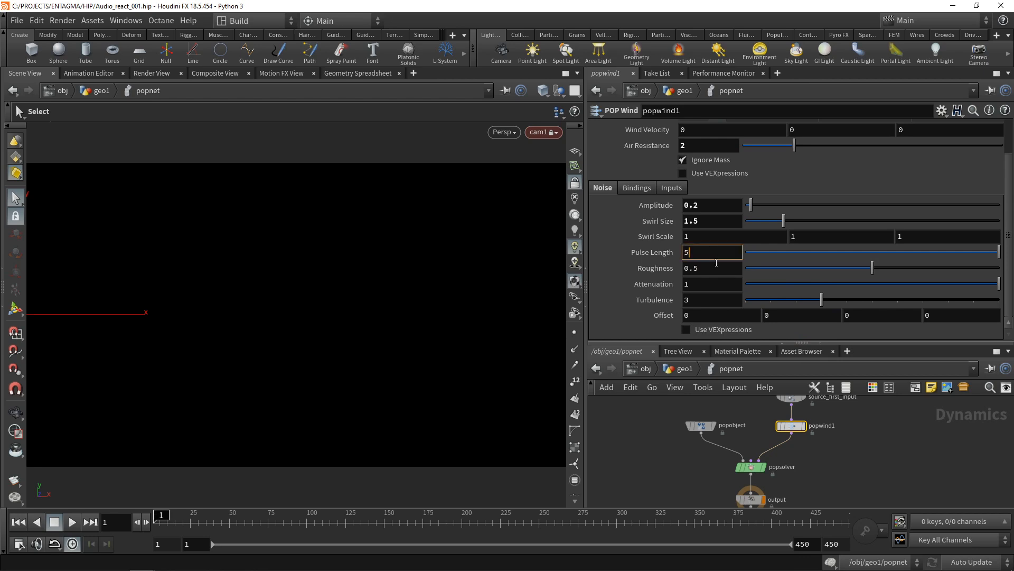
{"action": "left_click", "coordinate": [717, 269]}
{"action": "key", "text": "BackSpace"}
{"action": "type", "text": "7"}
{"action": "key", "text": "Return"}
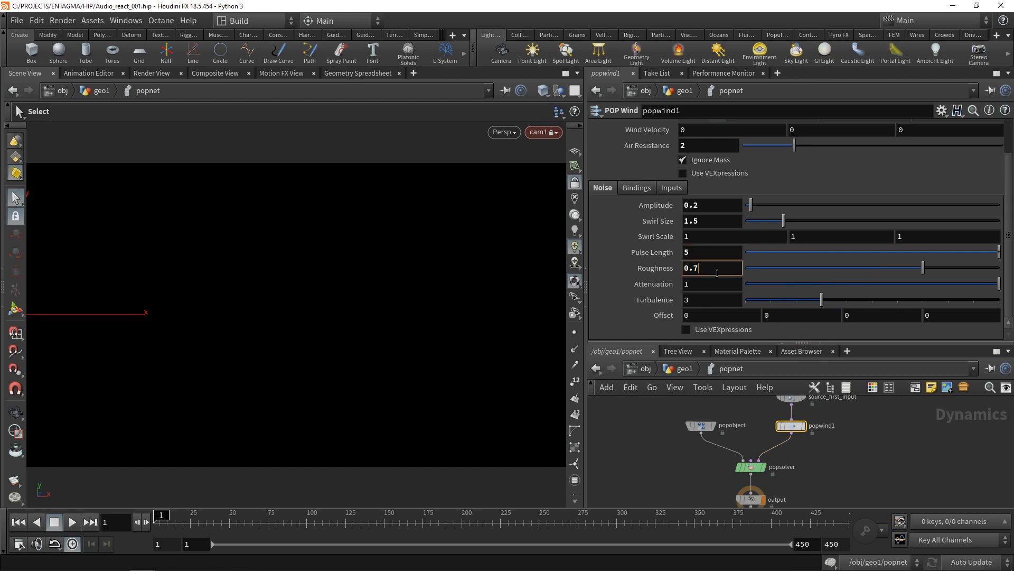
{"action": "left_click", "coordinate": [72, 523]}
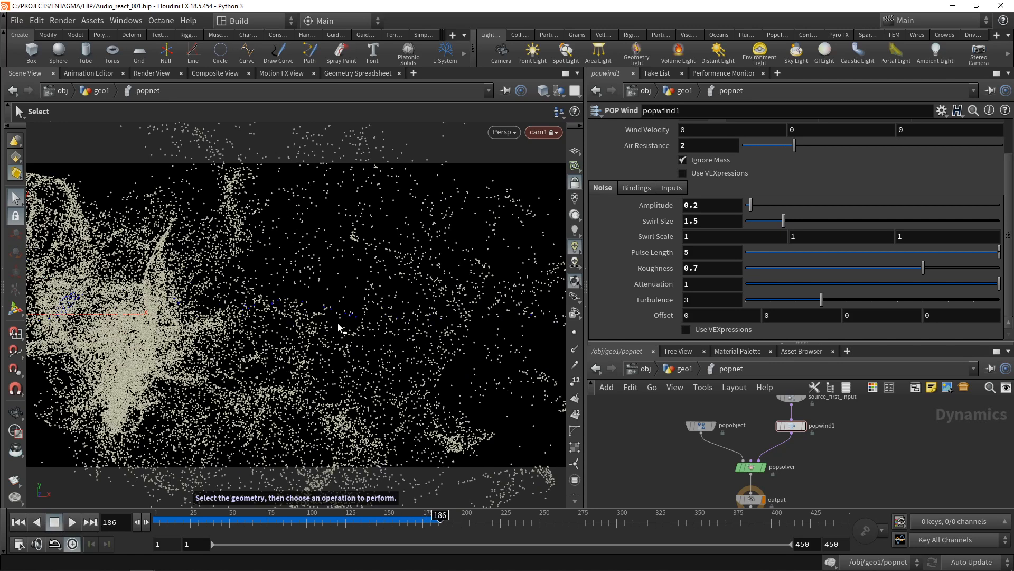
{"action": "left_click", "coordinate": [18, 522]}
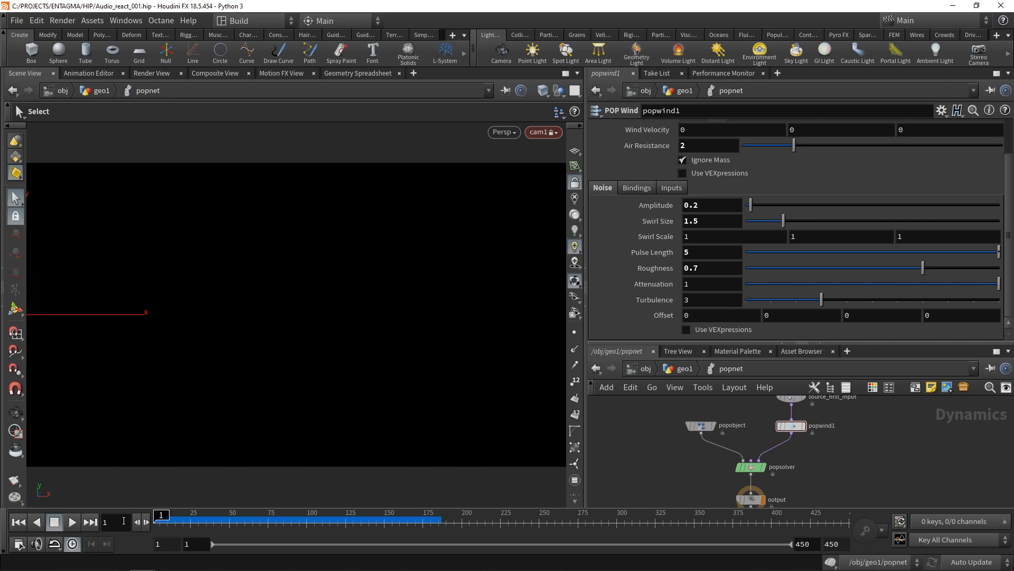
- Set the Life Expectancy of source_first_input's particles to 0.35
{"action": "middle_click_drag", "start_coordinate": [836, 420], "coordinate": [837, 452]}
{"action": "left_click", "coordinate": [790, 426]}
{"action": "left_click", "coordinate": [891, 459]}
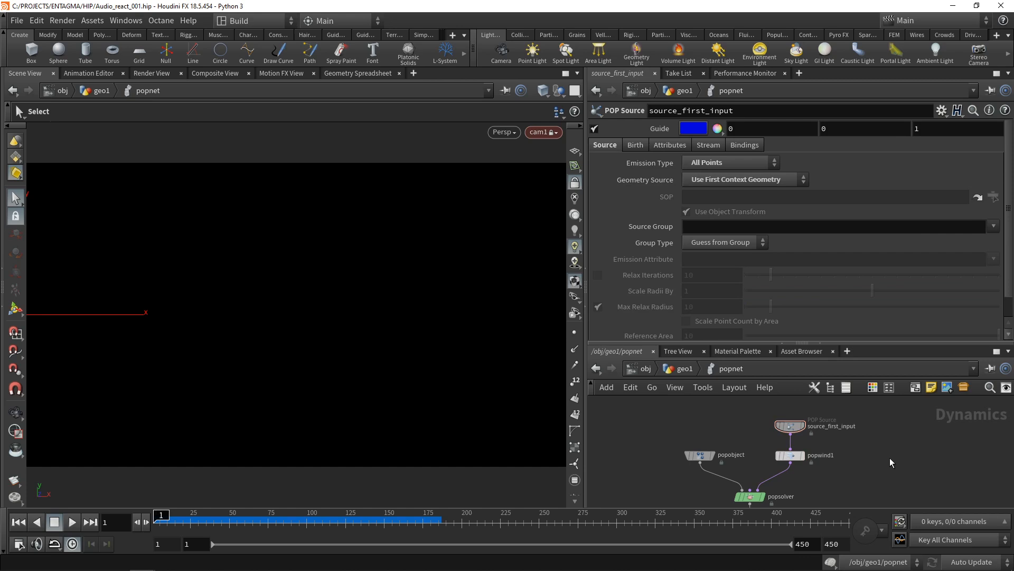
{"action": "left_click", "coordinate": [635, 144]}
{"action": "left_click_drag", "start_coordinate": [729, 343], "coordinate": [729, 377]}
{"action": "left_click", "coordinate": [711, 300]}
{"action": "type", "text": "0"}
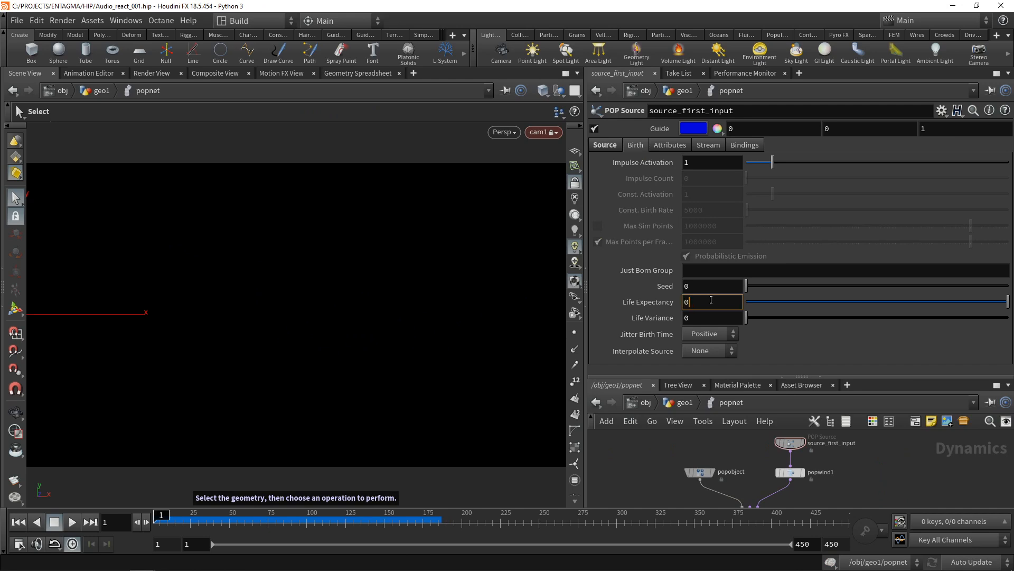
{"action": "type", "text": ".35"}
- Set source_first_input's Life Variance to 0.3 and play the simulation to check the particle lifespan
{"action": "left_click", "coordinate": [716, 320]}
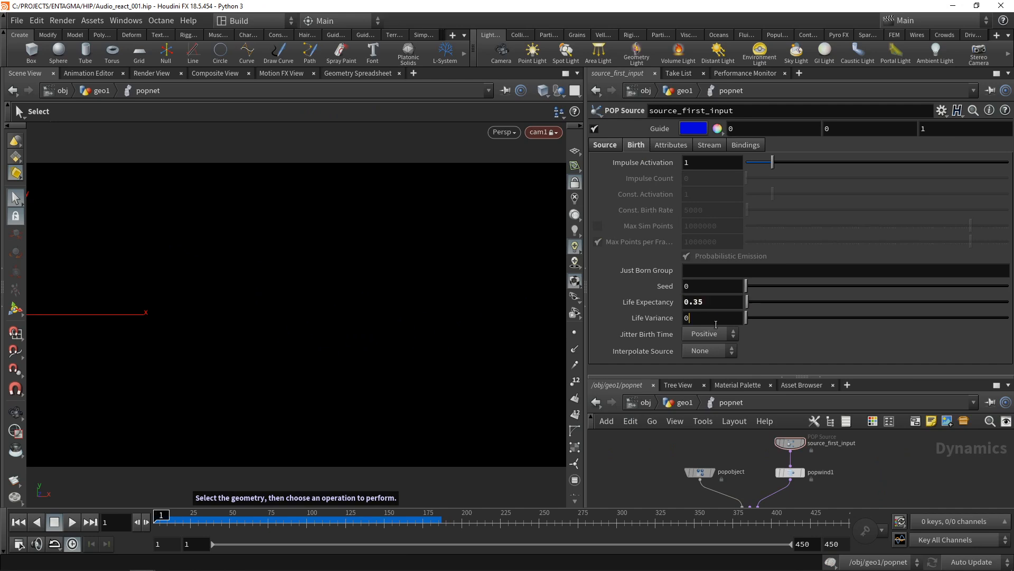
{"action": "scroll", "coordinate": [716, 323], "scroll_direction": "up", "scroll_amount": 2}
{"action": "scroll", "coordinate": [716, 323], "scroll_direction": "up", "scroll_amount": 1}
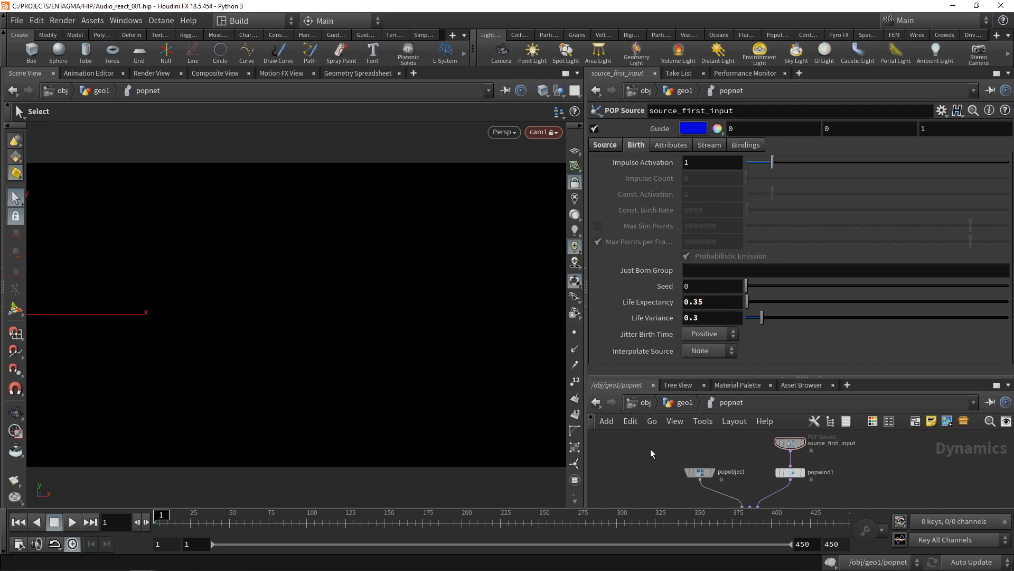
{"action": "left_click", "coordinate": [72, 522]}
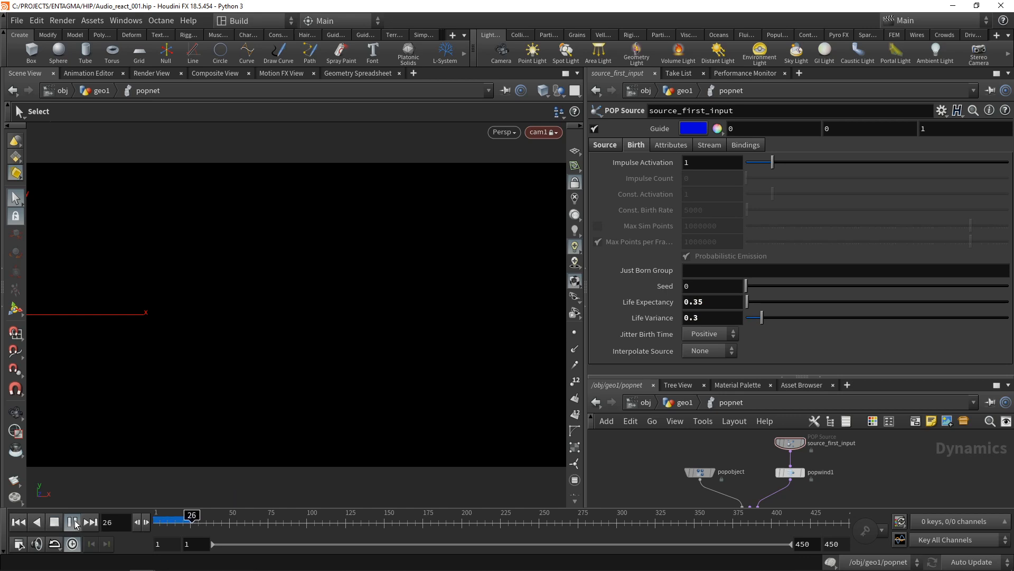
{"action": "left_click", "coordinate": [54, 522]}
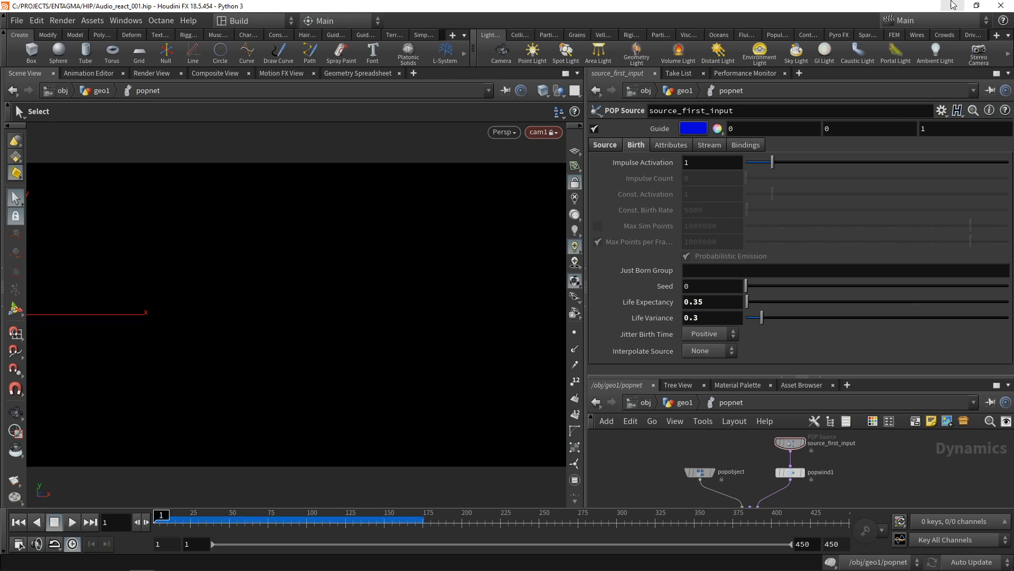
- Set source_first_input's Interpolate Source to Forward and its Interpolation Method to Use Point Velocity
{"action": "left_click", "coordinate": [719, 353]}
{"action": "left_click", "coordinate": [715, 378]}
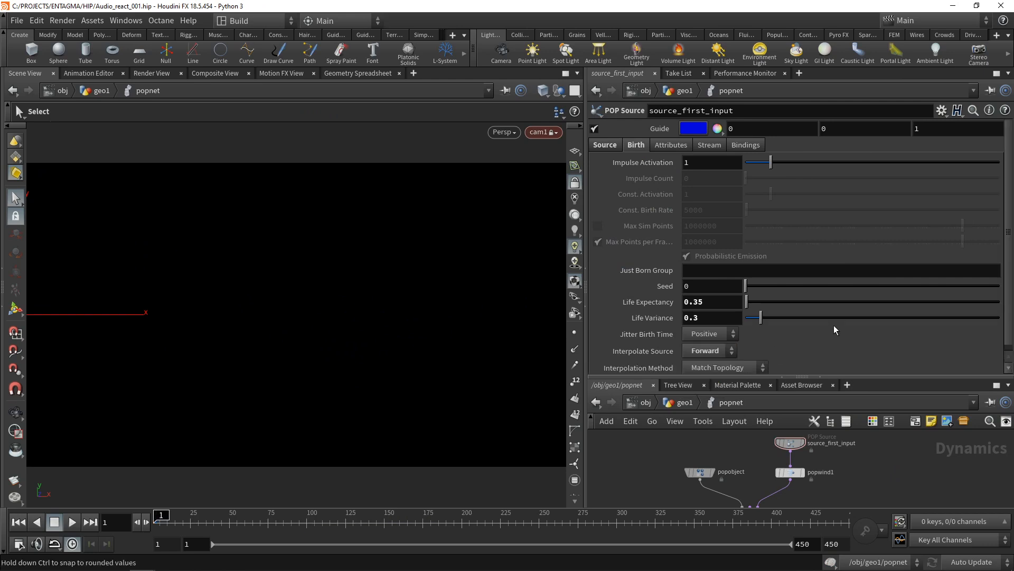
{"action": "left_click", "coordinate": [737, 361]}
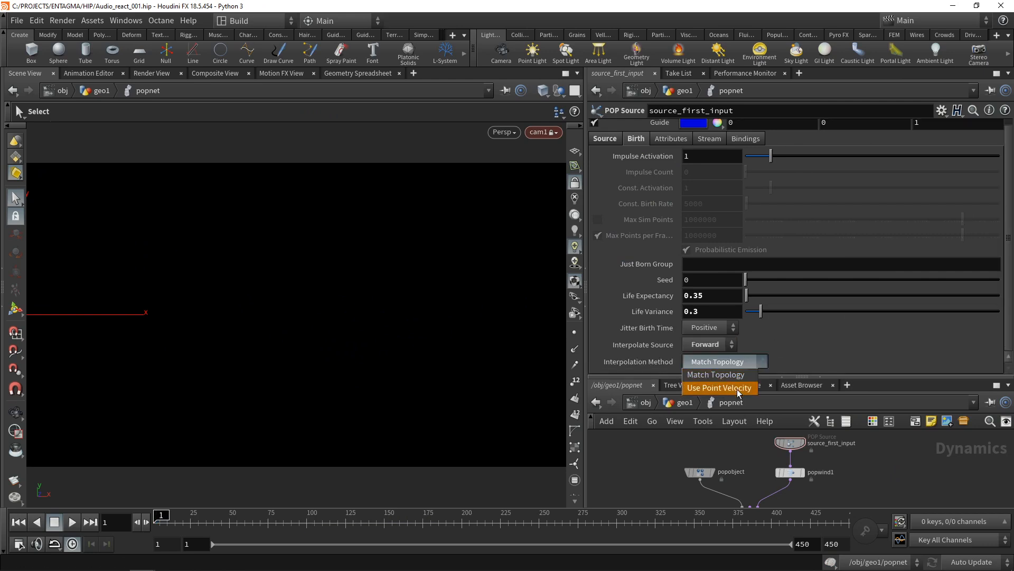
{"action": "left_click", "coordinate": [738, 388]}
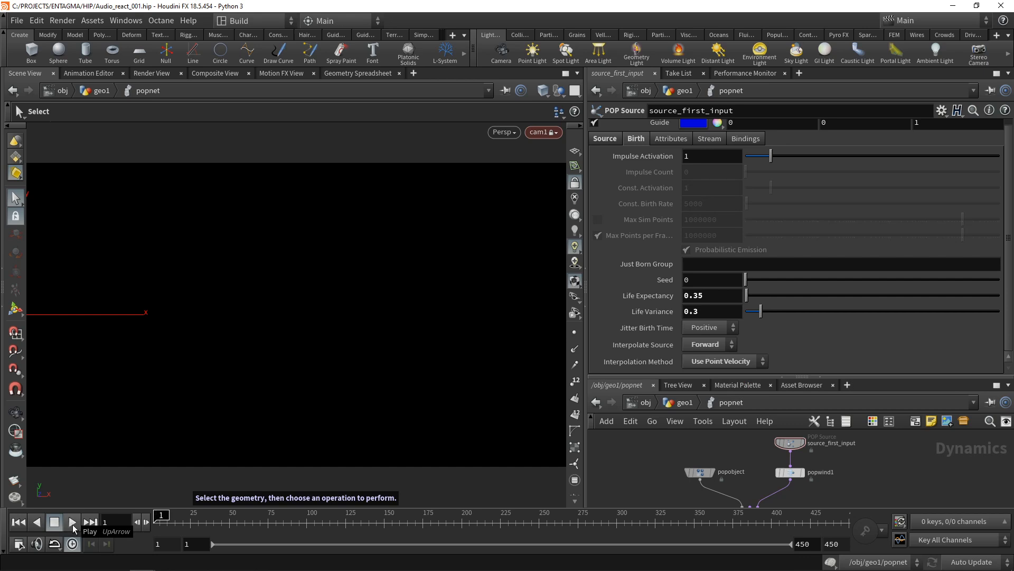
- Set source_first_input's Inherit Velocity to 2, and preview the simulation before returning to frame 1
{"action": "left_click", "coordinate": [671, 139]}
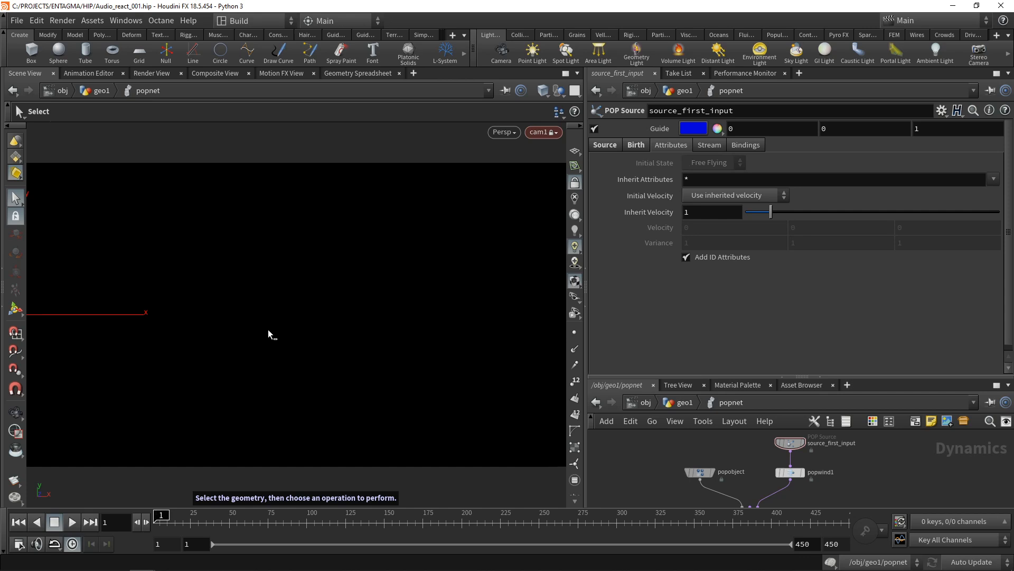
{"action": "left_click", "coordinate": [706, 210]}
{"action": "type", "text": "2"}
{"action": "key", "text": "Return"}
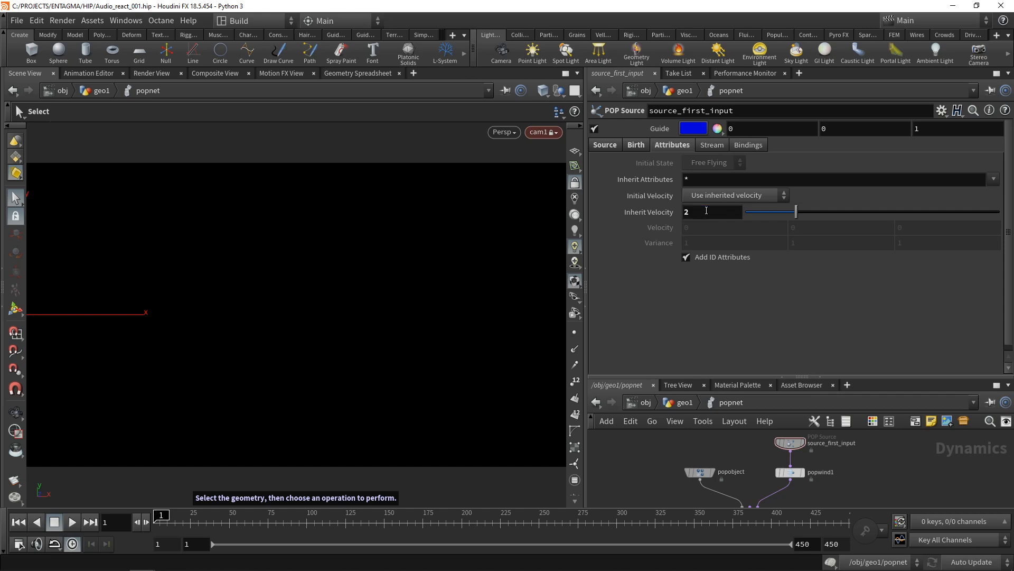
{"action": "left_click", "coordinate": [72, 521]}
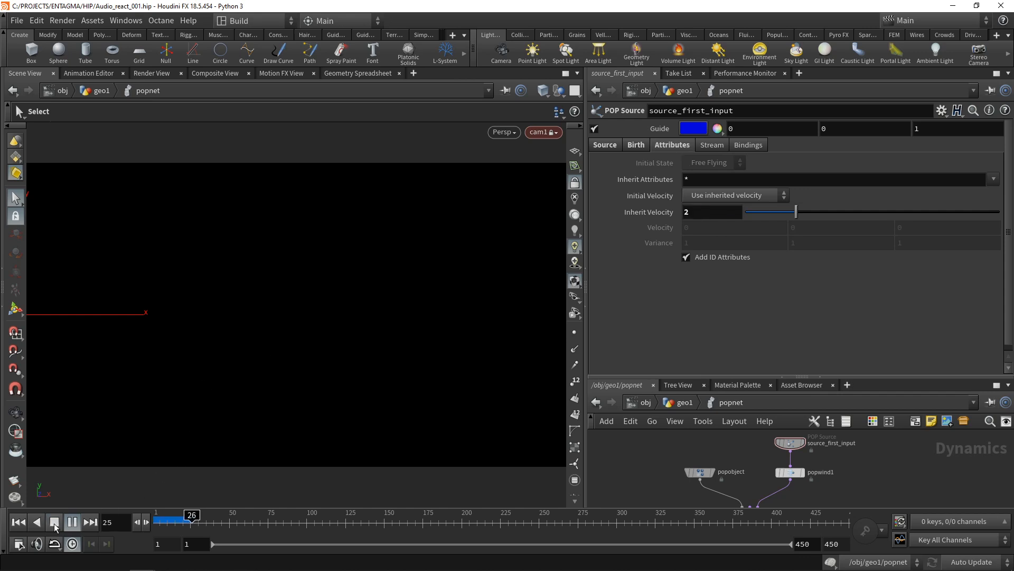
{"action": "left_click", "coordinate": [54, 523]}
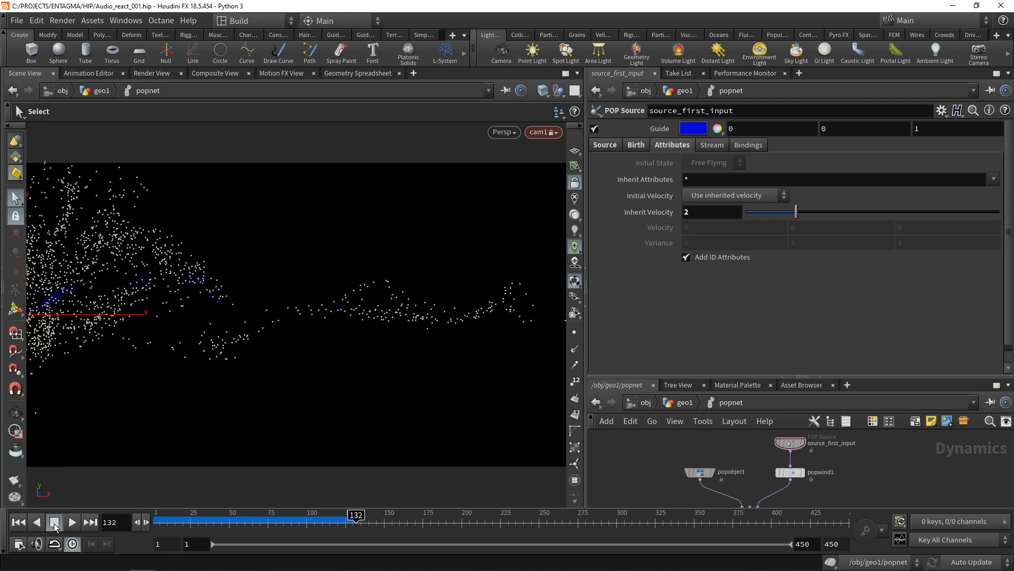
{"action": "left_click", "coordinate": [18, 522]}
- Name source_first_input's Just Born Group "justborn", then play the simulation briefly and return to frame 1
{"action": "left_click", "coordinate": [639, 146]}
{"action": "left_click", "coordinate": [715, 272]}
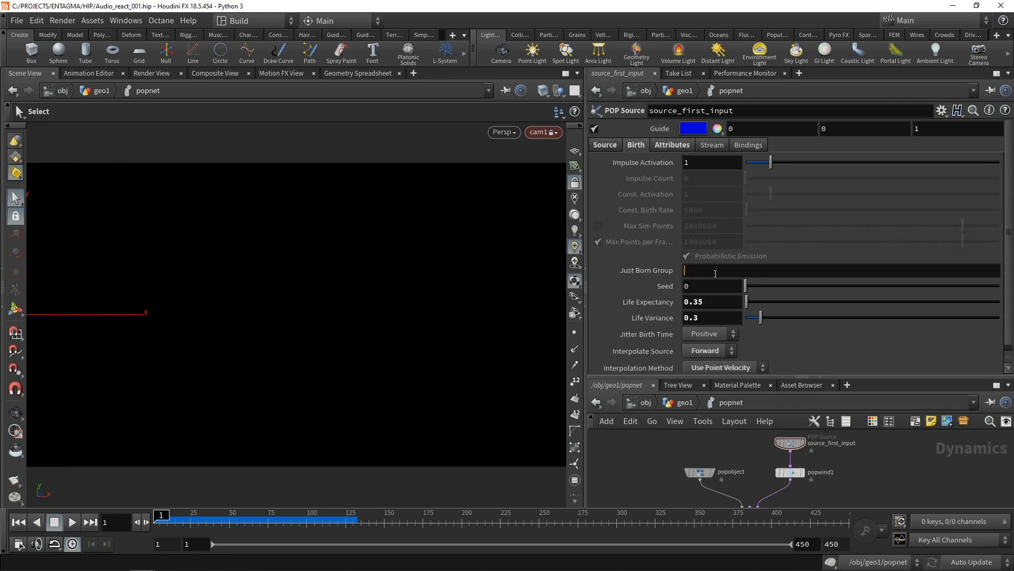
{"action": "type", "text": "justborn"}
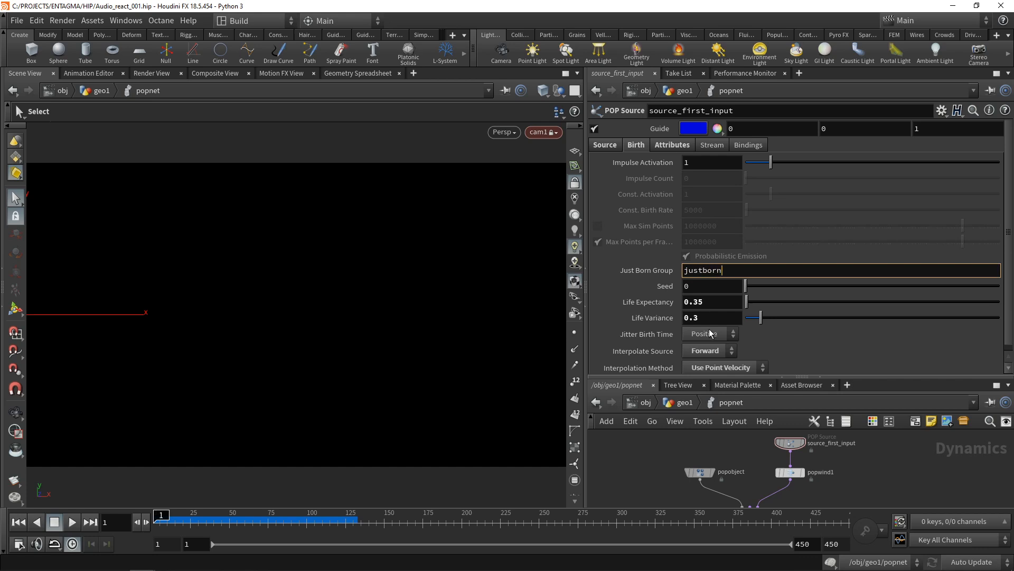
{"action": "key", "text": "Return"}
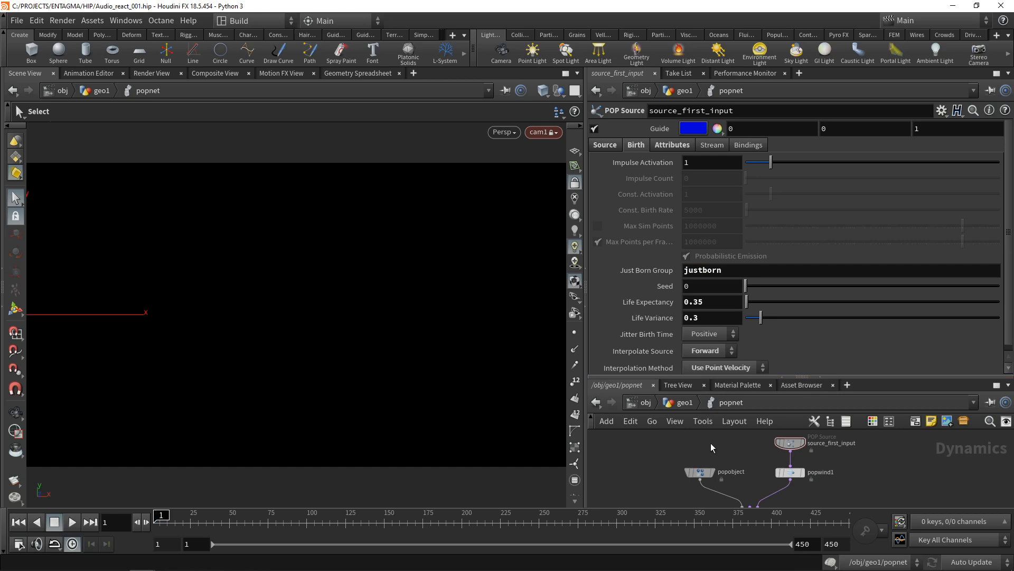
{"action": "left_click_drag", "start_coordinate": [717, 379], "coordinate": [712, 300]}
{"action": "left_click", "coordinate": [72, 522]}
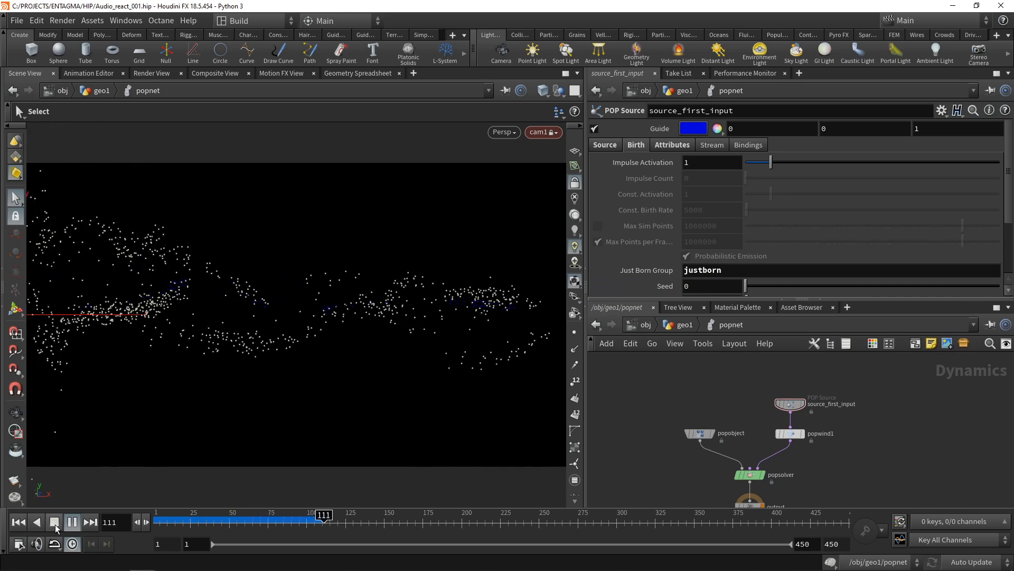
{"action": "left_click", "coordinate": [56, 526]}
{"action": "left_click", "coordinate": [18, 522]}
- Insert a POP Wrangle between source_first_input and popwind1
{"action": "left_click_drag", "start_coordinate": [789, 407], "coordinate": [787, 378]}
{"action": "key", "text": "Tab"}
{"action": "type", "text": "popwr"}
{"action": "key", "text": "Return"}
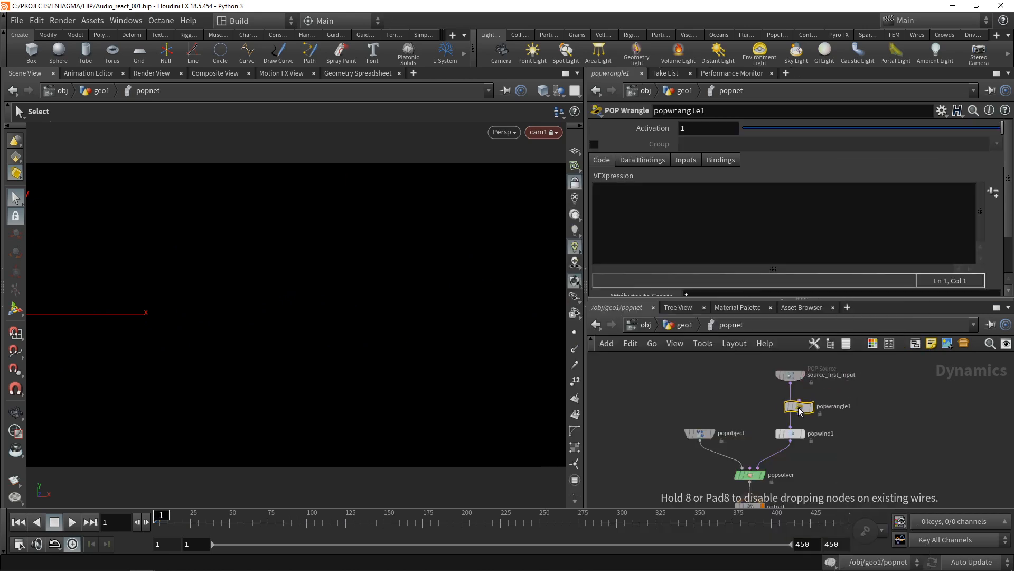
{"action": "left_click", "coordinate": [791, 408]}
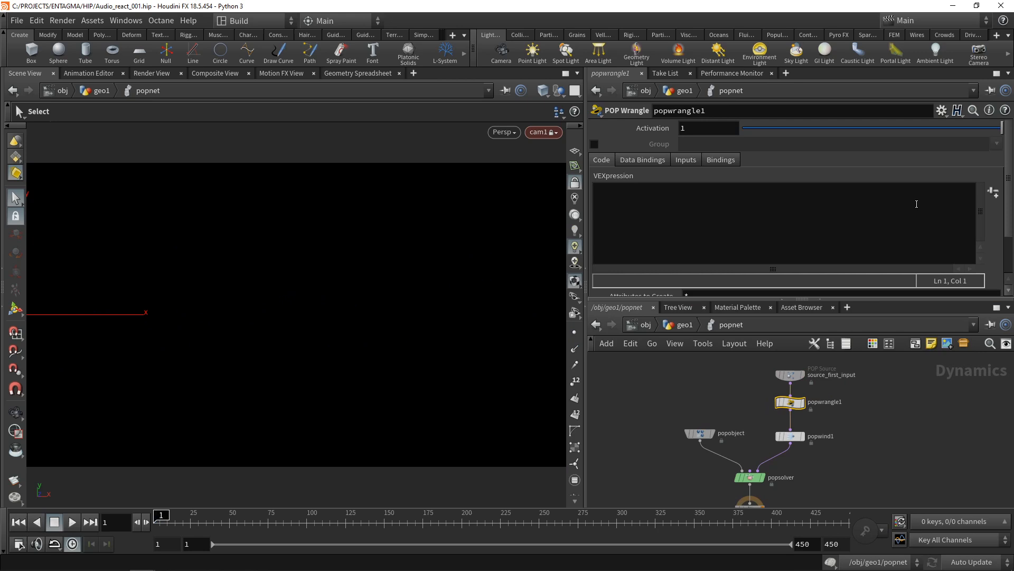
- Restrict popwrangle1 to the justborn group
{"action": "left_click", "coordinate": [594, 144]}
{"action": "left_click", "coordinate": [996, 143]}
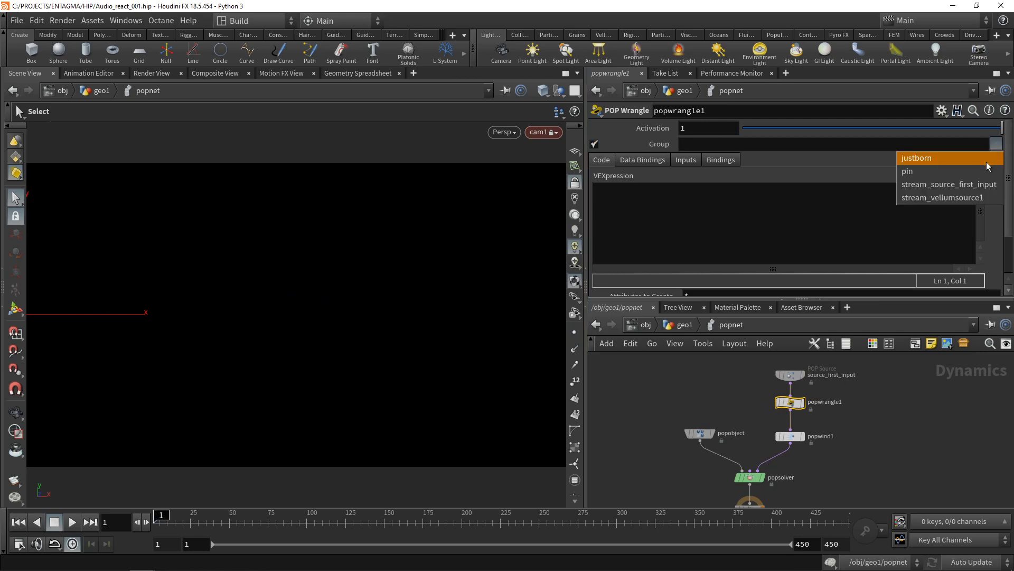
{"action": "left_click", "coordinate": [984, 160]}
{"action": "left_click", "coordinate": [681, 211]}
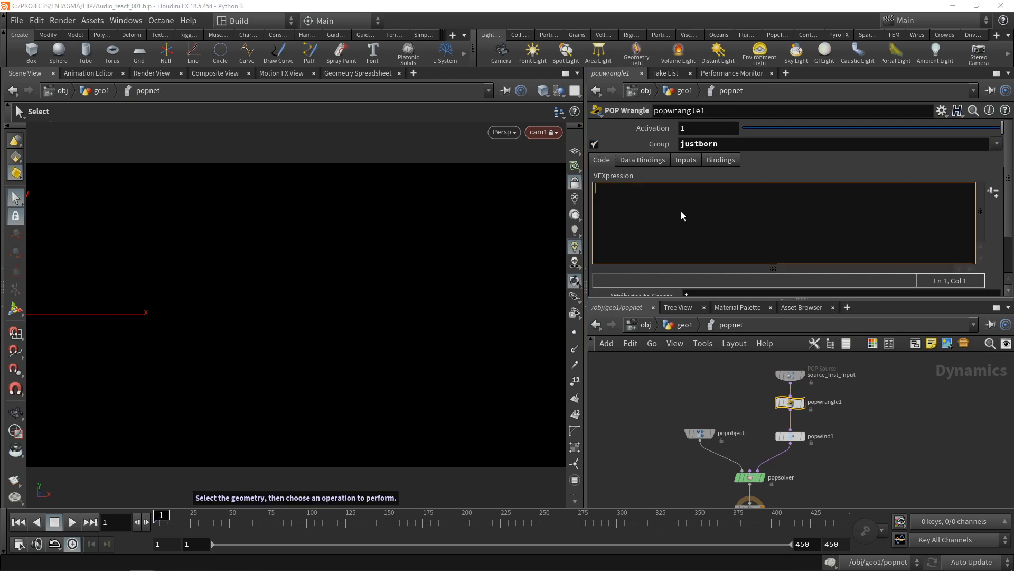
{"action": "type", "text": "v@v *= rand("}
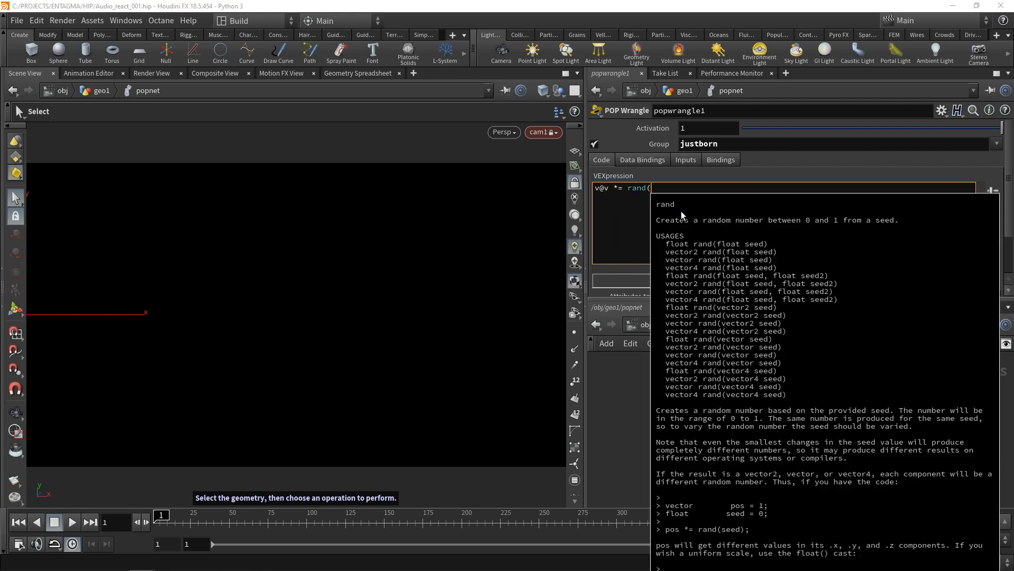
{"action": "type", "text": "@id"}
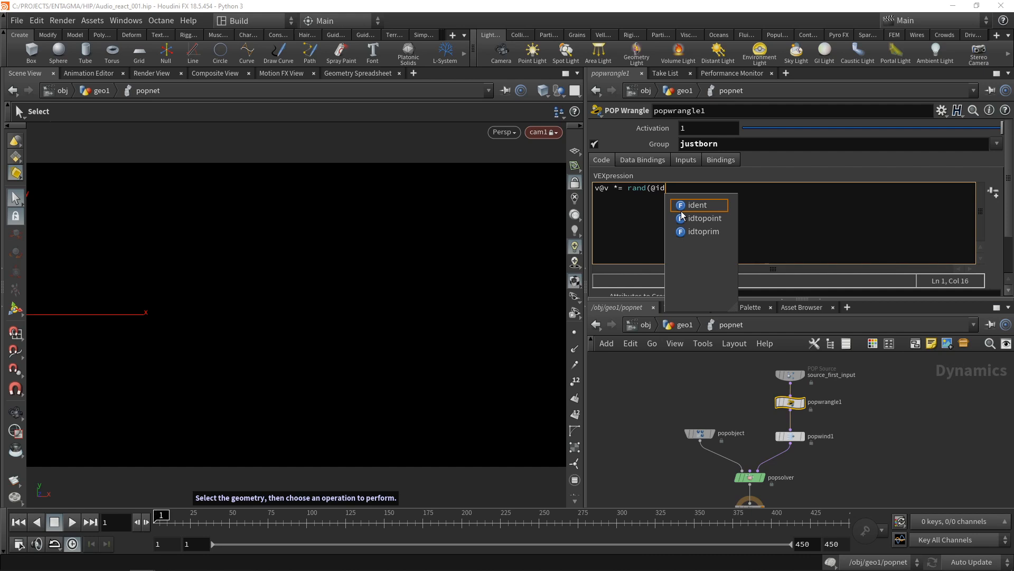
{"action": "key", "text": "Escape"}
{"action": "type", "text": ");"}
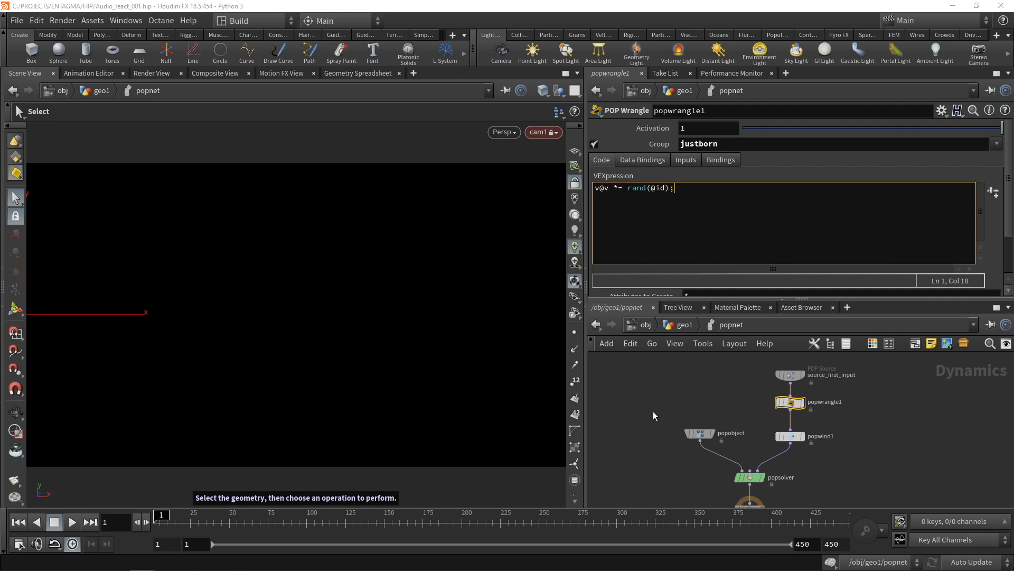
{"action": "left_click", "coordinate": [72, 522]}
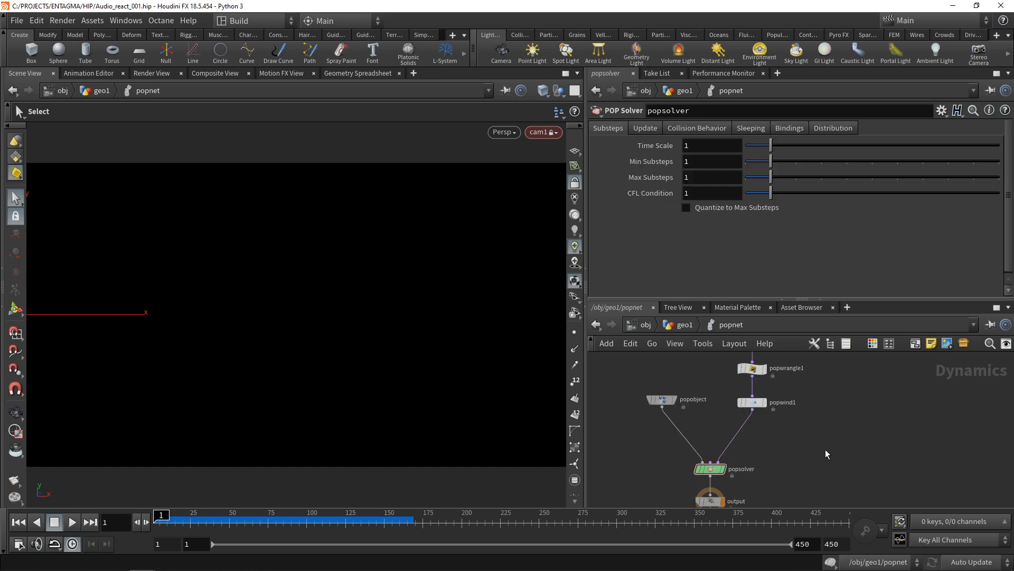
- Insert a second POP Wrangle between popwind1 and popsolver
{"action": "key", "text": "Tab"}
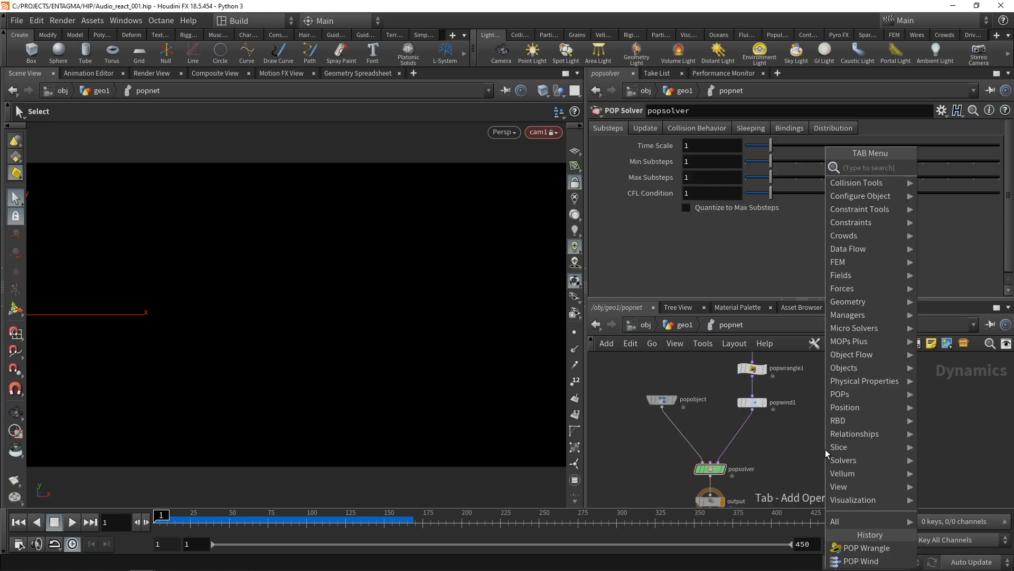
{"action": "type", "text": "pop w"}
{"action": "key", "text": "Return"}
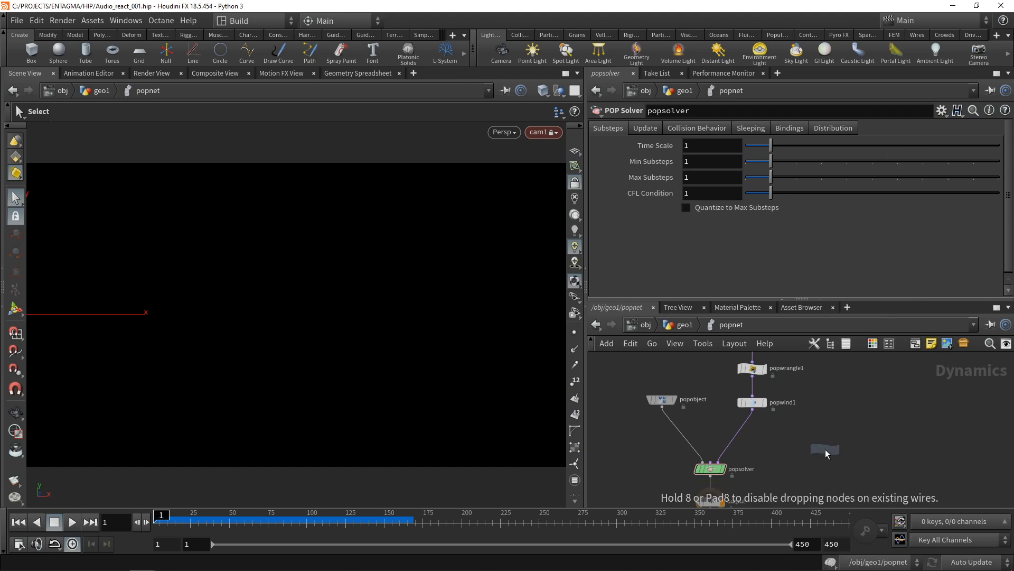
{"action": "left_click", "coordinate": [740, 431]}
{"action": "left_click_drag", "start_coordinate": [740, 432], "coordinate": [751, 437]}
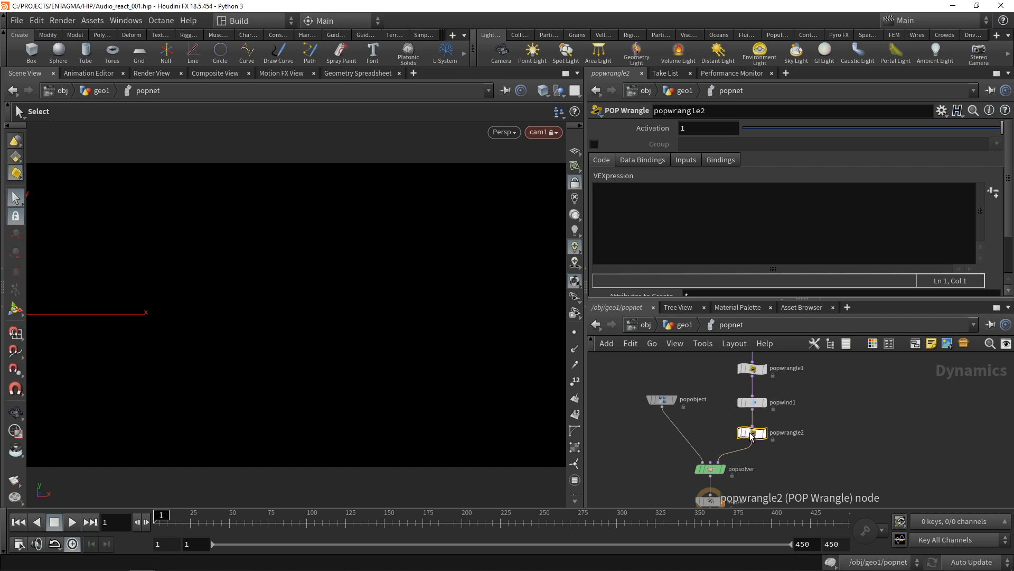
- Compute and store the normalized age in popwrangle2 with "float normage = f@age / f@life;" and "f@normage = normage;"
{"action": "left_click", "coordinate": [686, 207]}
{"action": "type", "text": "floa"}
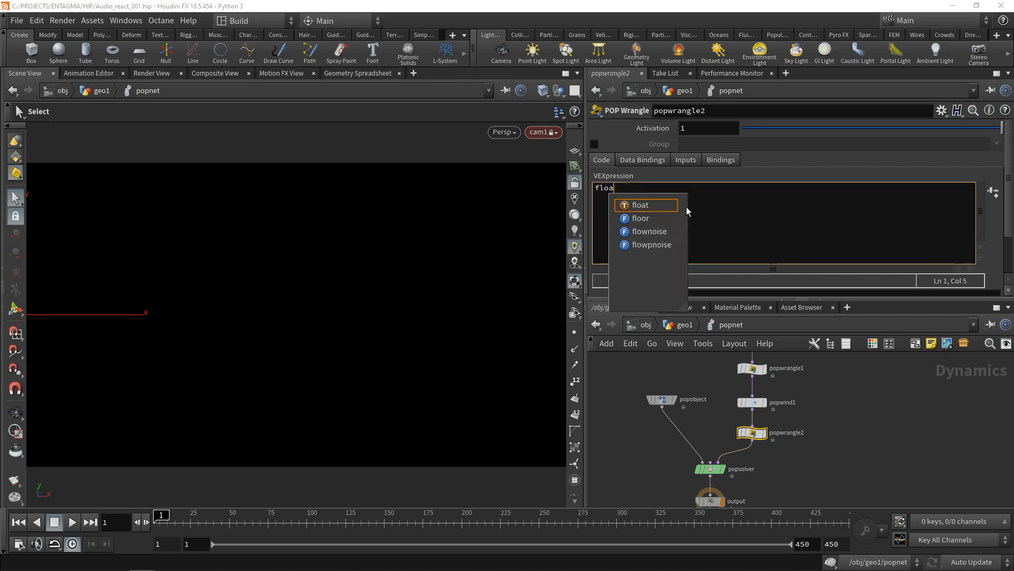
{"action": "type", "text": "t normage"}
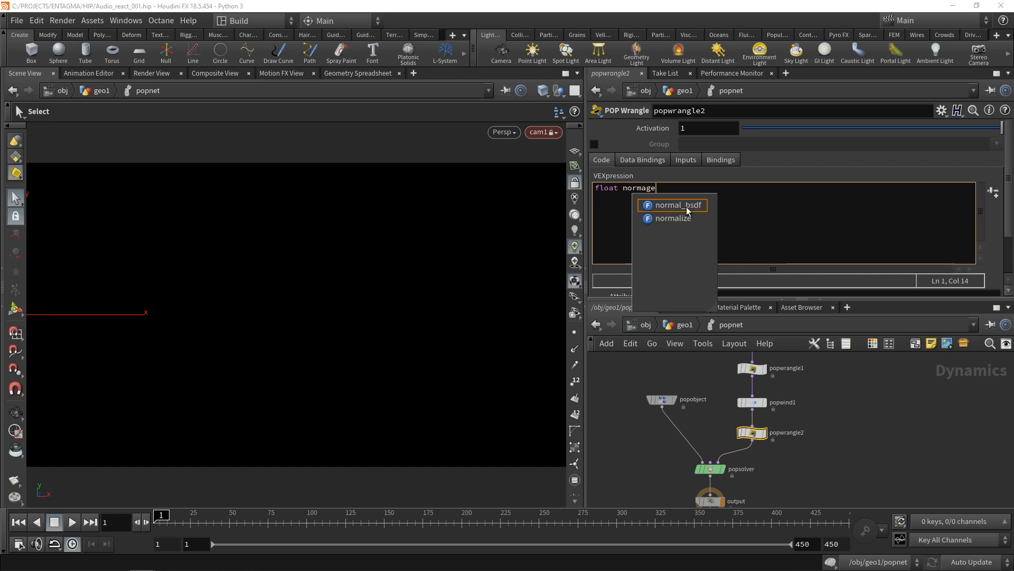
{"action": "key", "text": "Escape"}
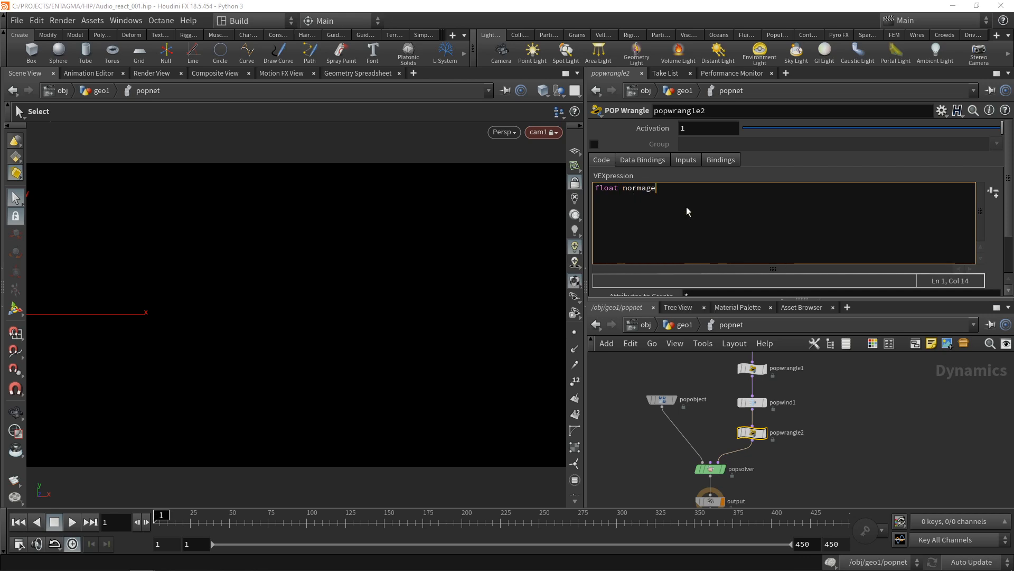
{"action": "type", "text": "= f@age / f@life;"}
{"action": "key", "text": "Return"}
{"action": "type", "text": "f@"}
{"action": "type", "text": "mage"}
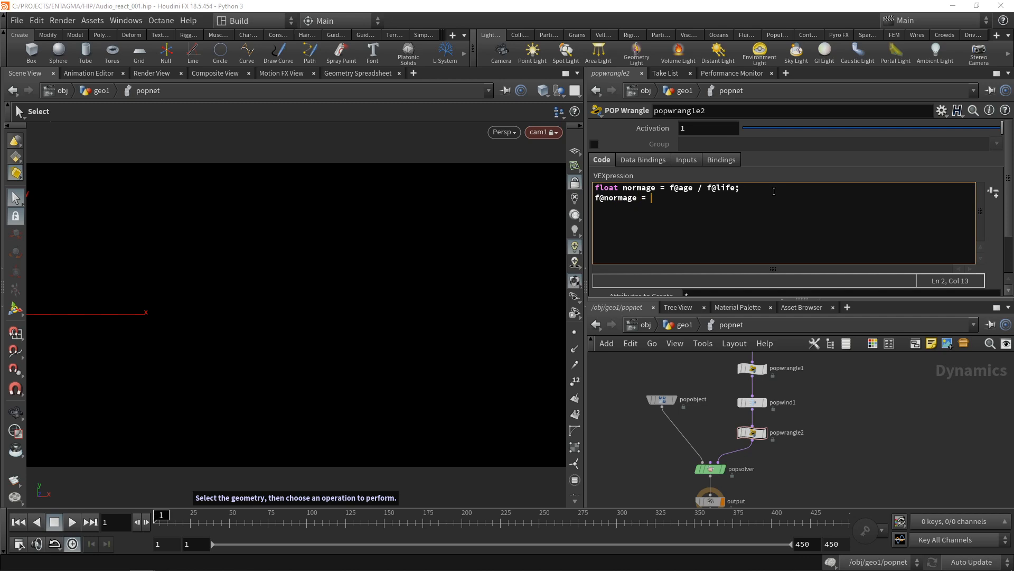
{"action": "type", "text": " = normage;"}
{"action": "key", "text": "Return"}
{"action": "left_click_drag", "start_coordinate": [623, 188], "coordinate": [657, 188]}
{"action": "left_click", "coordinate": [645, 215]}
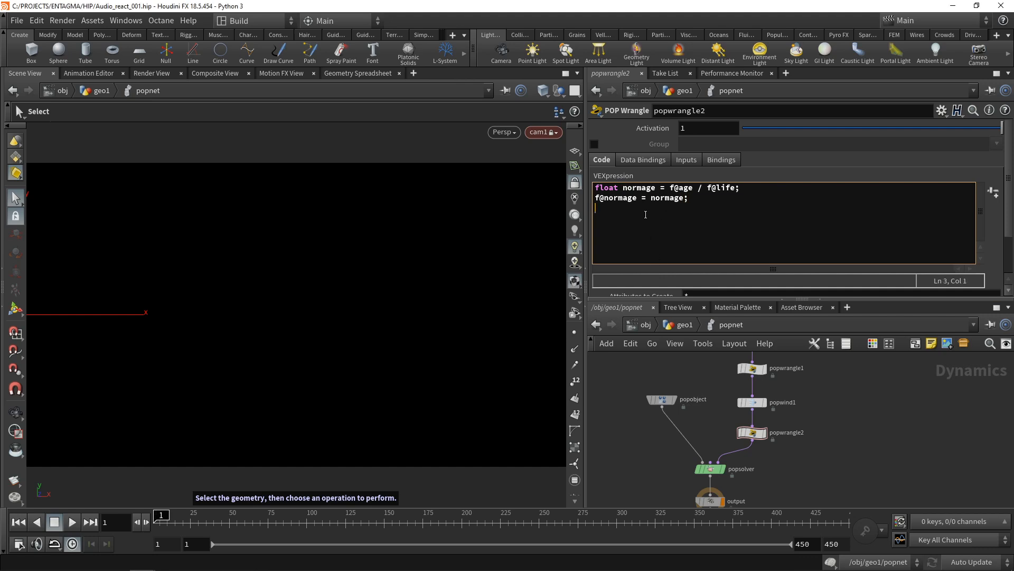
- Drive the particle size by age in popwrangle2 with the line f@pscale = chramp("Pscale_Over_Life", normage);
{"action": "type", "text": "f@pscale"}
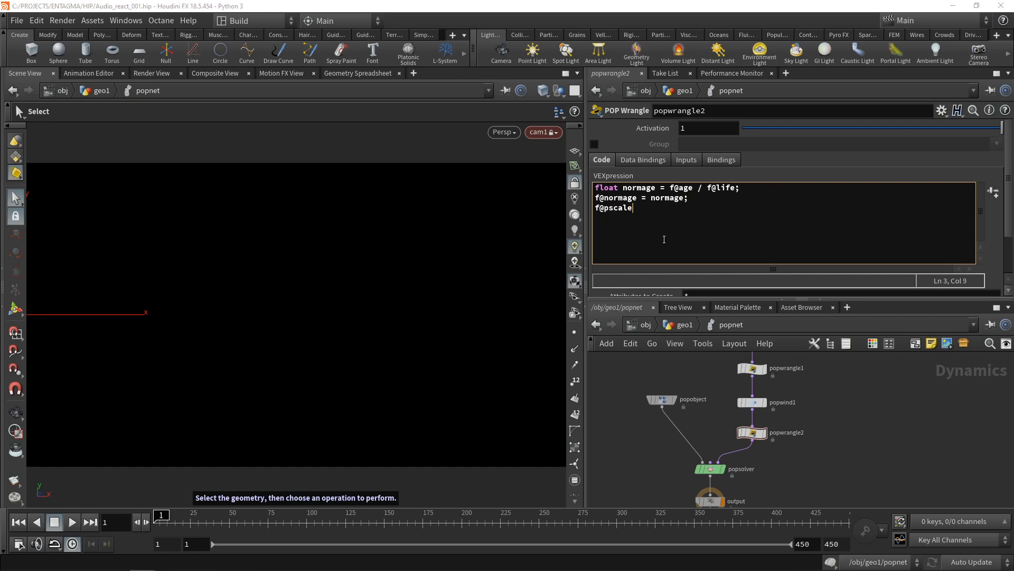
{"action": "type", "text": " = chramp();"}
{"action": "type", "text": "\"\""}
{"action": "type", "text": "Pscale_O"}
{"action": "type", "text": "ver_Life"}
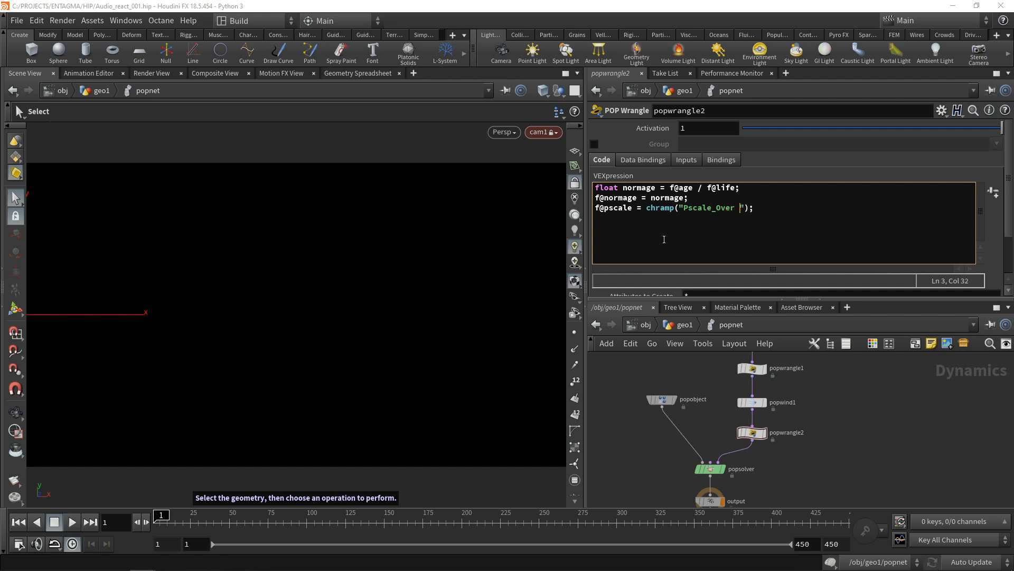
{"action": "type", "text": ", normage"}
- Create popwrangle2's Pscale Over Life ramp parameter and reverse the ramp so it falls from 1 to 0
{"action": "left_click", "coordinate": [993, 193]}
{"action": "left_click_drag", "start_coordinate": [1009, 192], "coordinate": [1011, 255]}
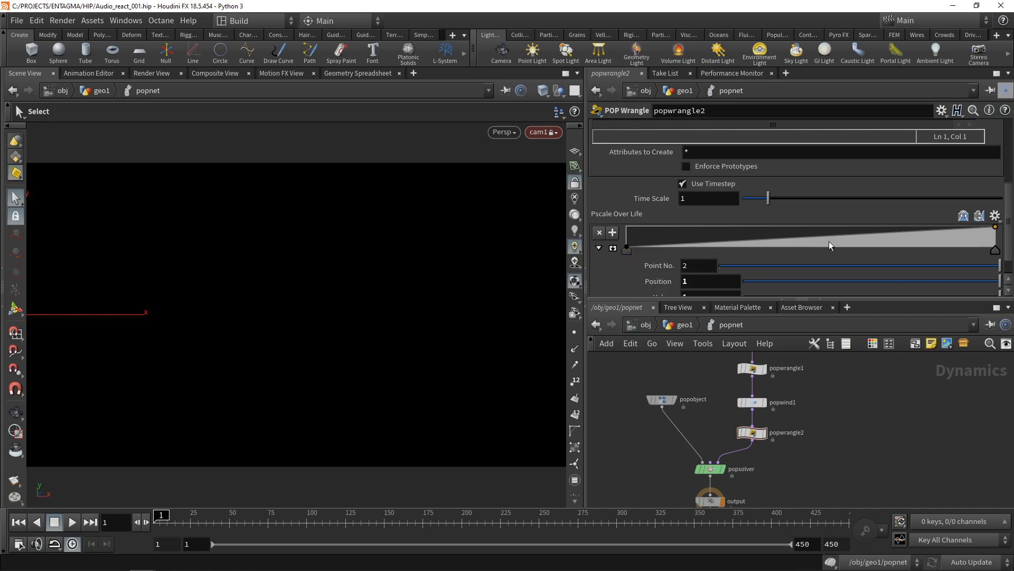
{"action": "left_click", "coordinate": [961, 217]}
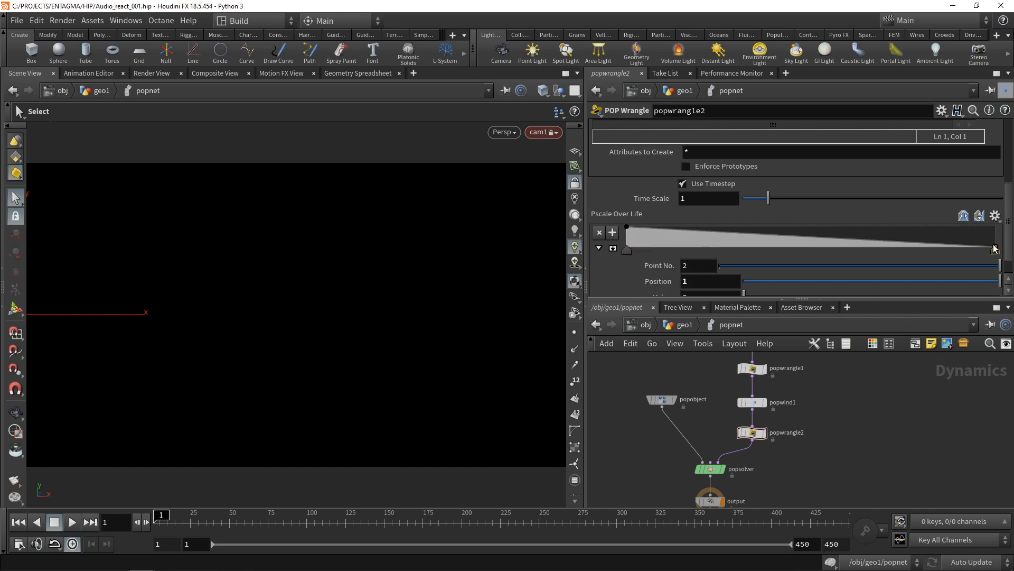
- Multiply the pscale ramp in popwrangle2's code by chf("Max_pscale")
{"action": "left_click_drag", "start_coordinate": [1010, 259], "coordinate": [1011, 204]}
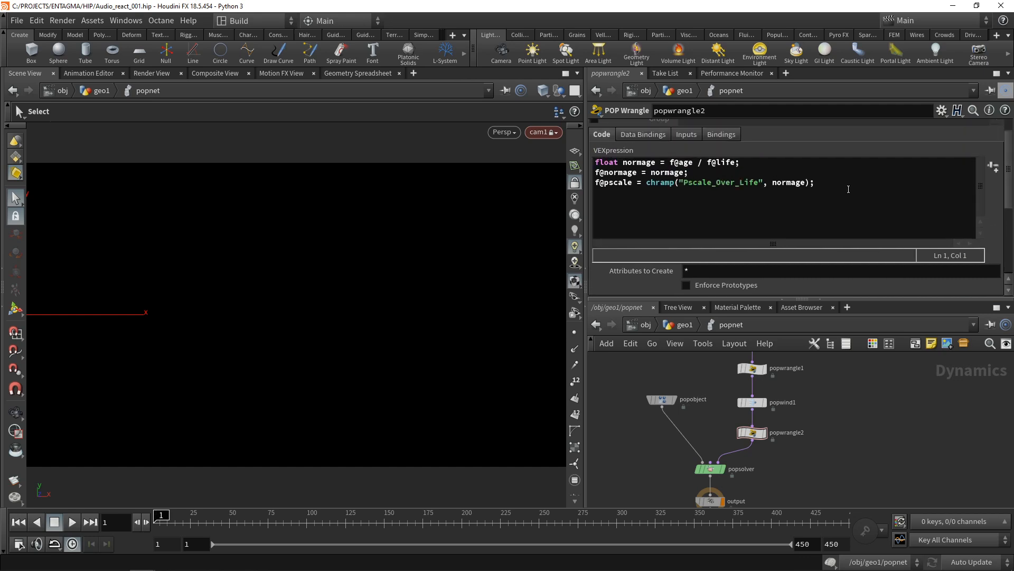
{"action": "left_click", "coordinate": [812, 182]}
{"action": "type", "text": "* chf();"}
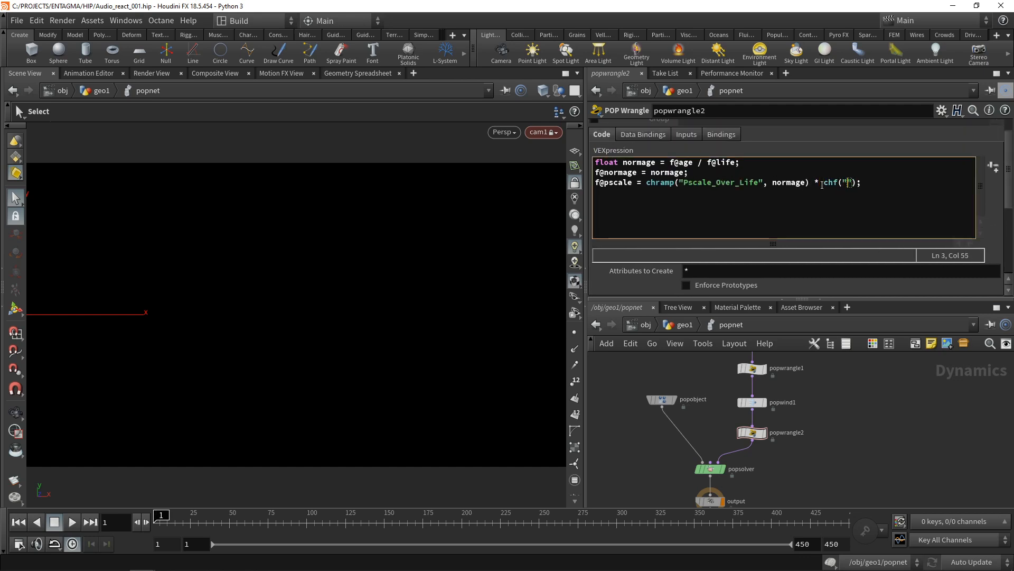
{"action": "type", "text": "Max_pscale"}
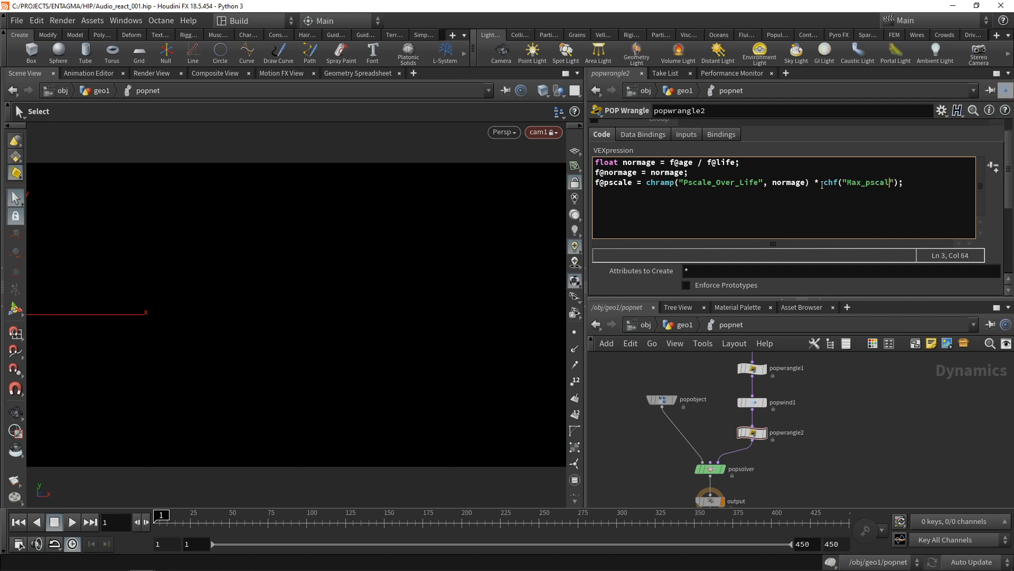
{"action": "scroll", "coordinate": [1008, 191], "scroll_direction": "up", "scroll_amount": 1}
{"action": "scroll", "coordinate": [1008, 192], "scroll_direction": "down", "scroll_amount": 8}
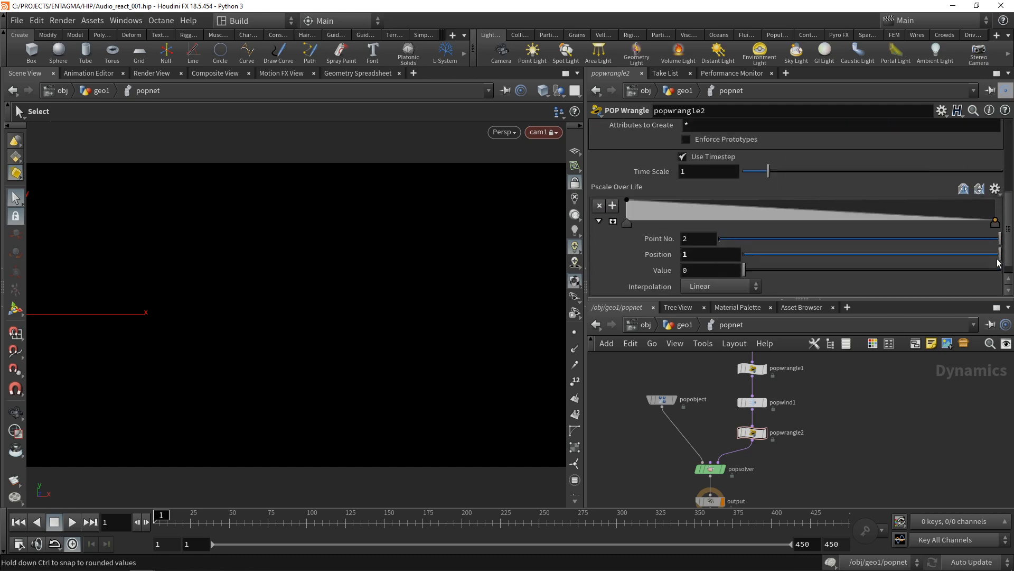
- Set popwrangle2's Max Pscale to 0.008 and play the particle simulation
{"action": "left_click_drag", "start_coordinate": [745, 288], "coordinate": [774, 309]}
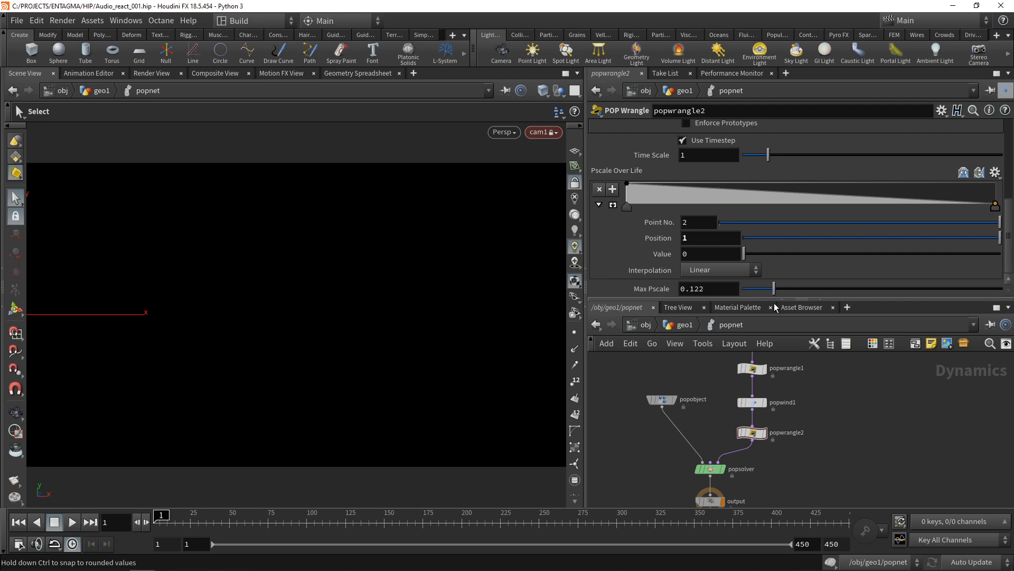
{"action": "left_click", "coordinate": [696, 288]}
{"action": "type", "text": "0.0"}
{"action": "key", "text": "Return"}
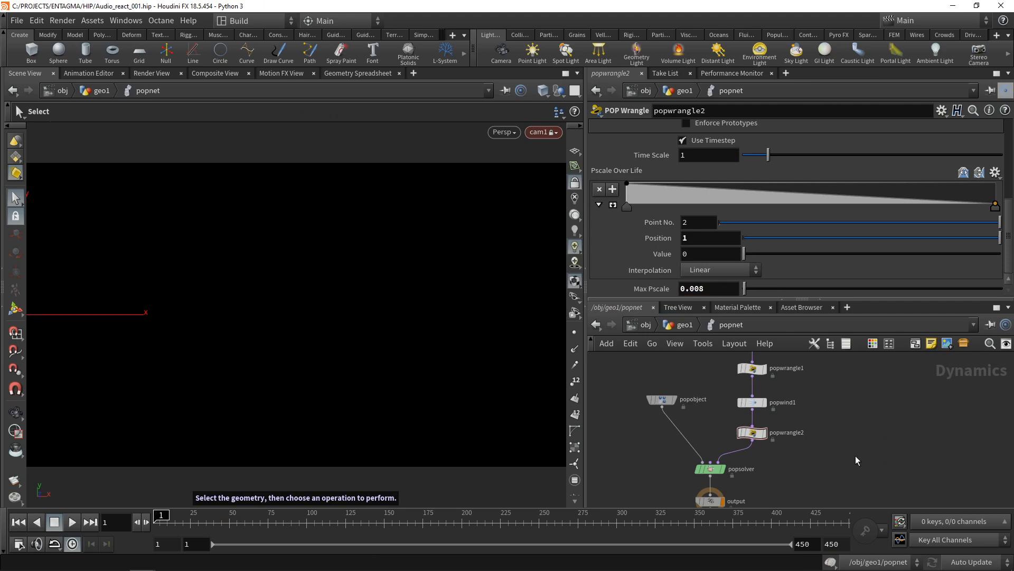
{"action": "scroll", "coordinate": [852, 457], "scroll_direction": "down", "scroll_amount": 3}
{"action": "left_click", "coordinate": [72, 521]}
{"action": "left_click", "coordinate": [55, 522]}
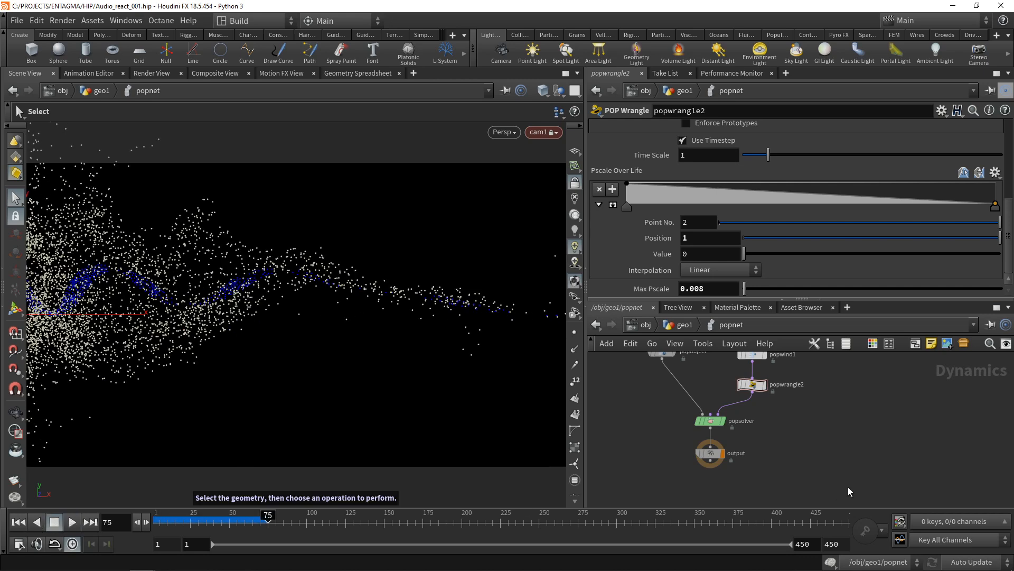
- Add a Copy to Points node in geo1 with popnet as its target points, and enable Pack and Instance
{"action": "key", "text": "u"}
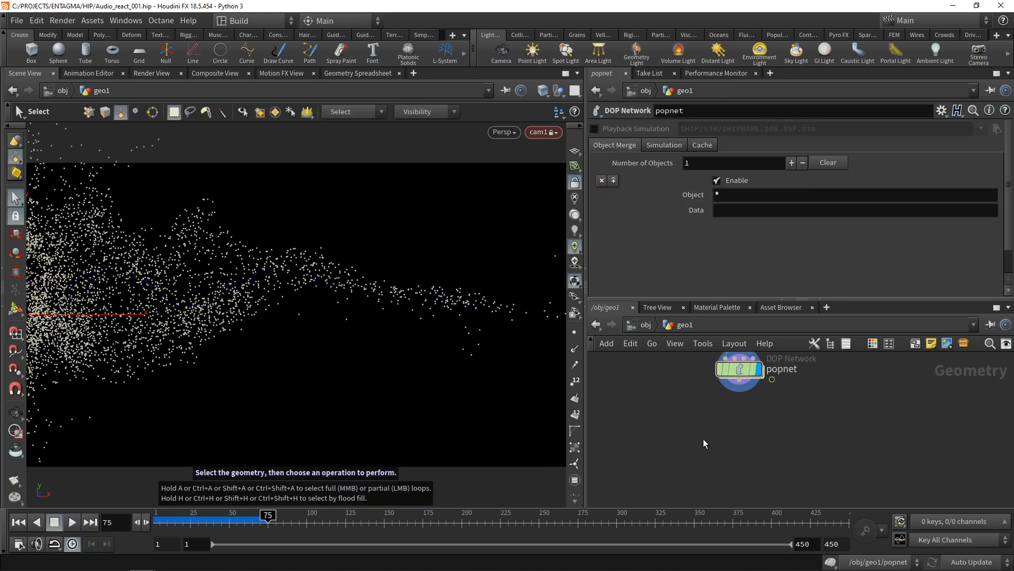
{"action": "key", "text": "Tab"}
{"action": "type", "text": "copytop"}
{"action": "key", "text": "Return"}
{"action": "left_click", "coordinate": [703, 439]}
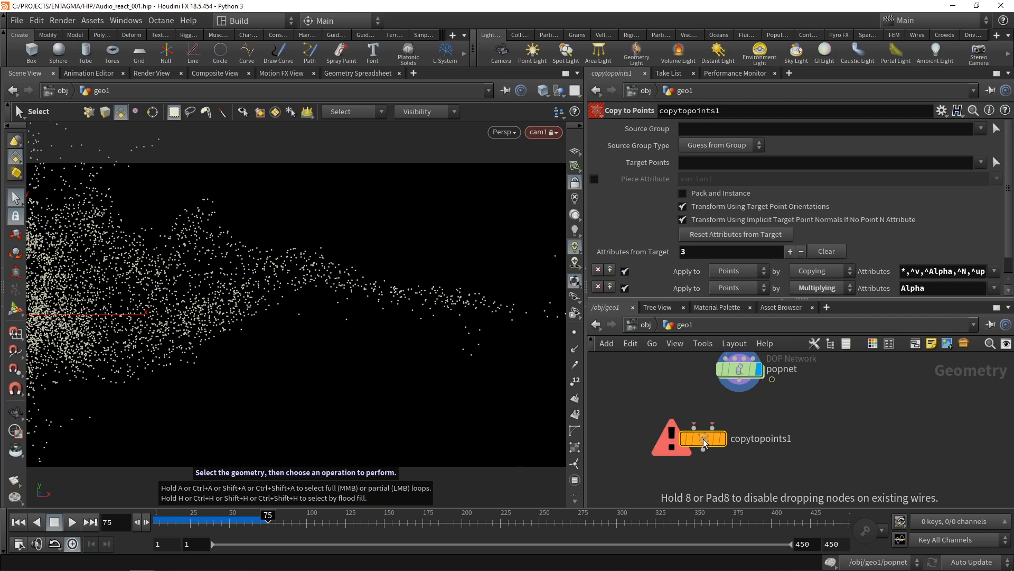
{"action": "left_click_drag", "start_coordinate": [743, 384], "coordinate": [712, 427]}
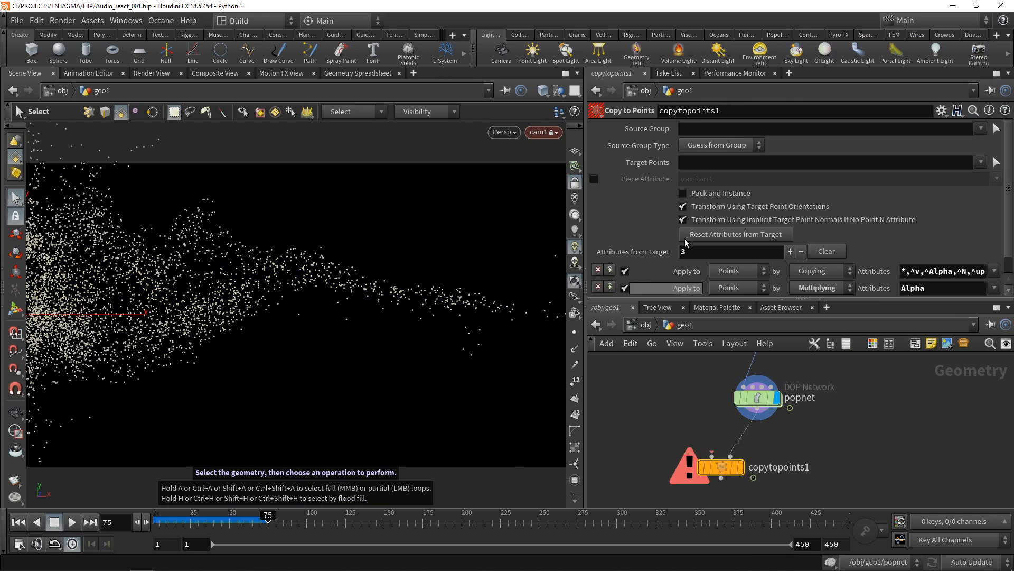
{"action": "left_click", "coordinate": [694, 195]}
- Feed a Sphere into the geometry input of copytopoints1, display the copies and play the animation
{"action": "key", "text": "Tab"}
{"action": "type", "text": "sphe"}
{"action": "key", "text": "Return"}
{"action": "left_click", "coordinate": [643, 404]}
{"action": "left_click_drag", "start_coordinate": [642, 416], "coordinate": [713, 450]}
{"action": "left_click", "coordinate": [739, 466]}
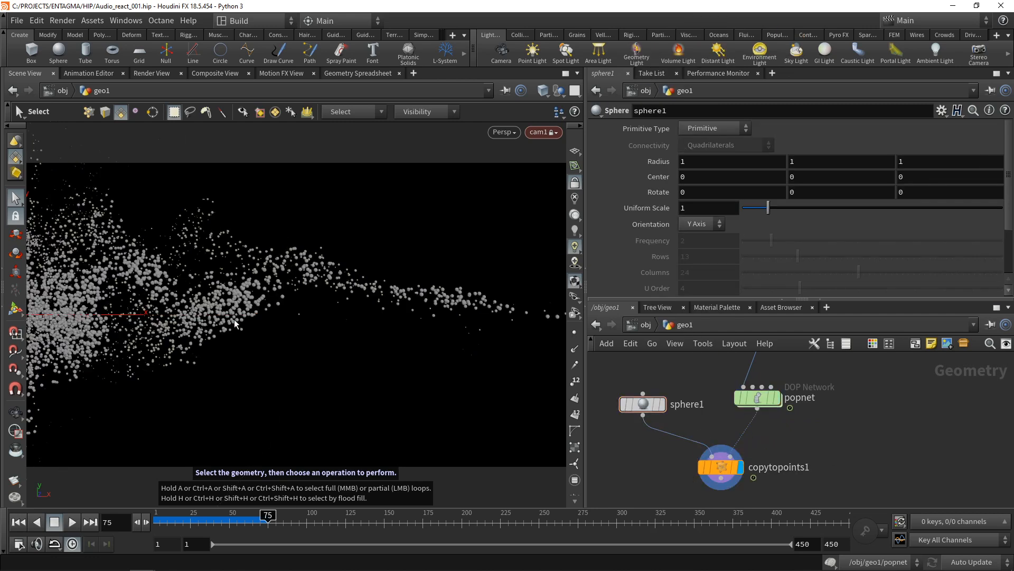
{"action": "left_click", "coordinate": [72, 522]}
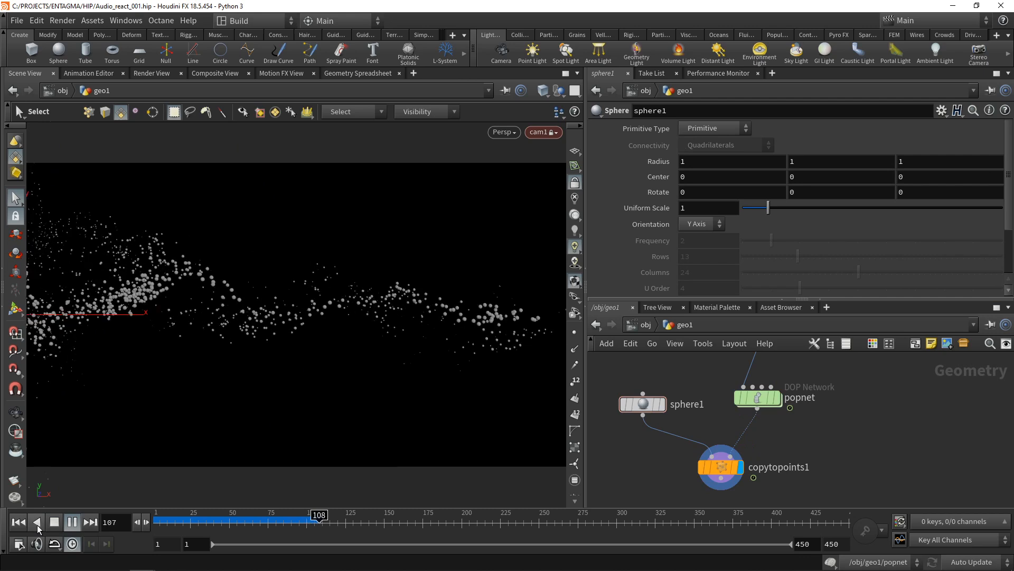
{"action": "left_click", "coordinate": [55, 524]}
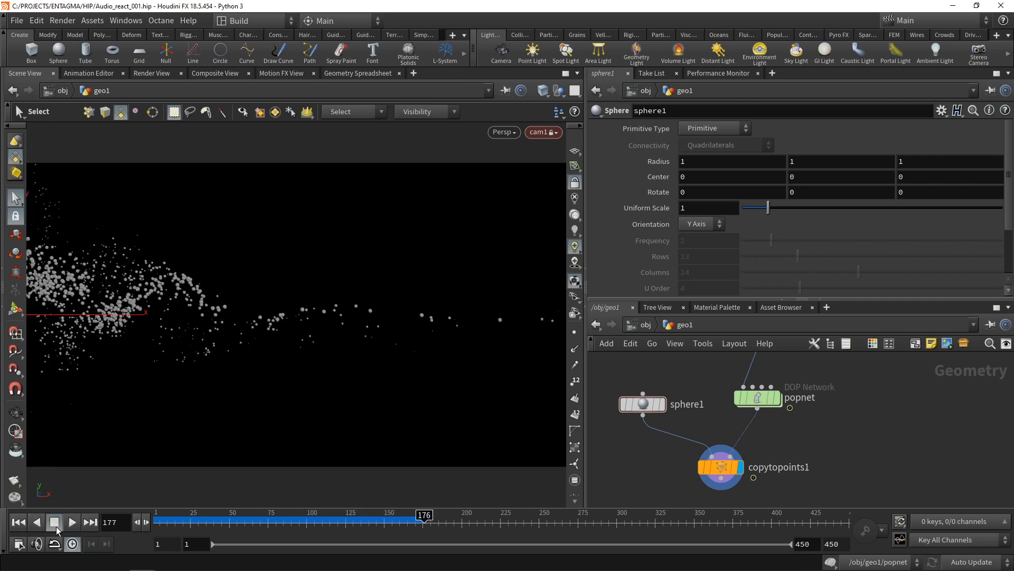
- In popwrangle2's Pscale Over Life ramp, set the interpolation to Bezier for the last point and B-Spline for the first point
{"action": "double_click", "coordinate": [761, 403]}
{"action": "scroll", "coordinate": [989, 256], "scroll_direction": "down", "scroll_amount": 3}
{"action": "left_click_drag", "start_coordinate": [1009, 238], "coordinate": [1005, 214]}
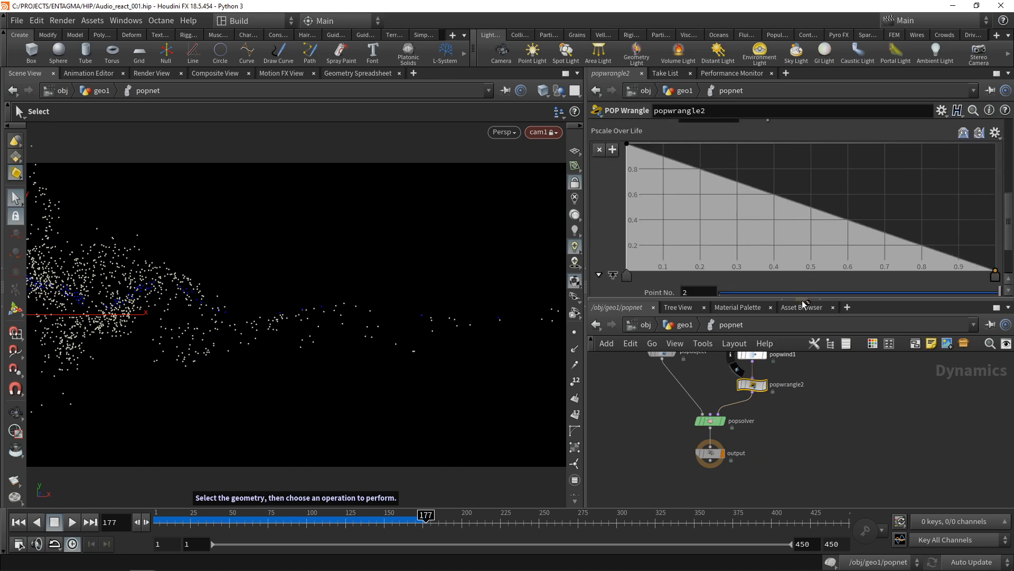
{"action": "left_click_drag", "start_coordinate": [802, 303], "coordinate": [802, 363]}
{"action": "scroll", "coordinate": [650, 260], "scroll_direction": "down", "scroll_amount": 2}
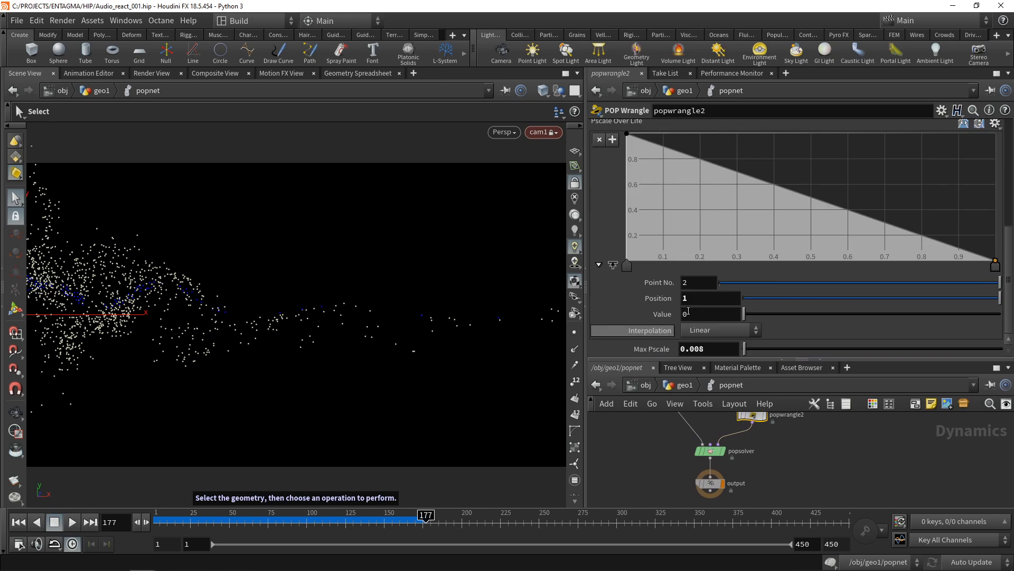
{"action": "left_click", "coordinate": [742, 328]}
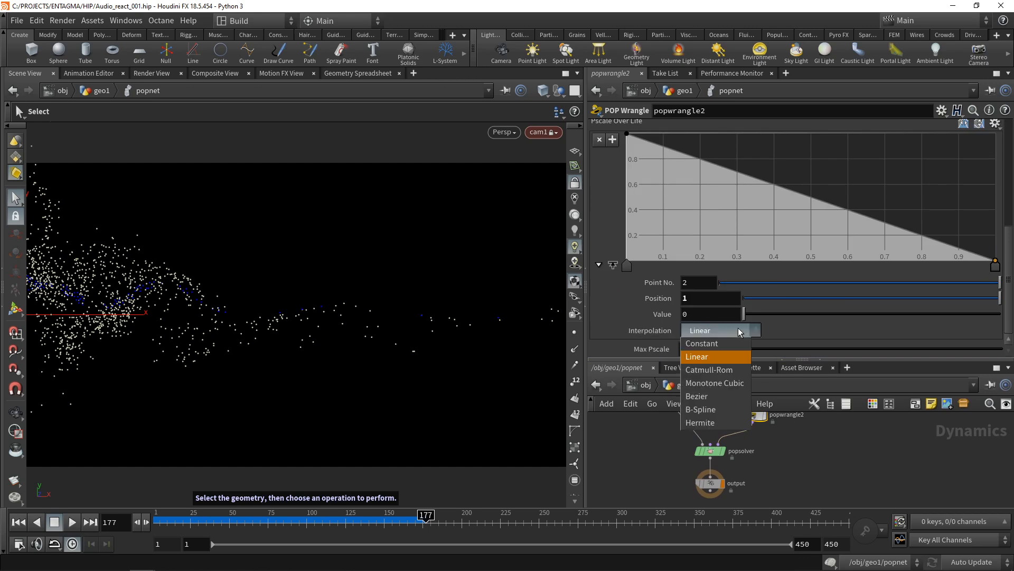
{"action": "left_click", "coordinate": [714, 397]}
{"action": "left_click", "coordinate": [627, 265]}
{"action": "left_click", "coordinate": [703, 332]}
{"action": "left_click", "coordinate": [713, 411]}
- Add two points to the Pscale Over Life ramp: position 0.1 with value 1, and position 0.5 with value 0.2
{"action": "left_click_drag", "start_coordinate": [662, 204], "coordinate": [663, 136]}
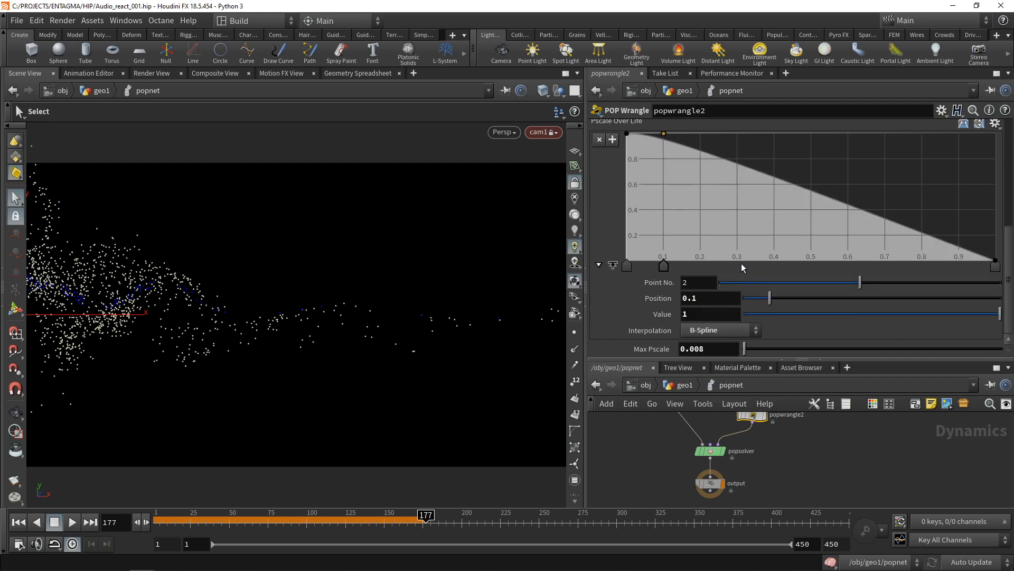
{"action": "left_click_drag", "start_coordinate": [812, 239], "coordinate": [812, 234]}
{"action": "left_click_drag", "start_coordinate": [697, 296], "coordinate": [734, 298]}
{"action": "key", "text": "BackSpace"}
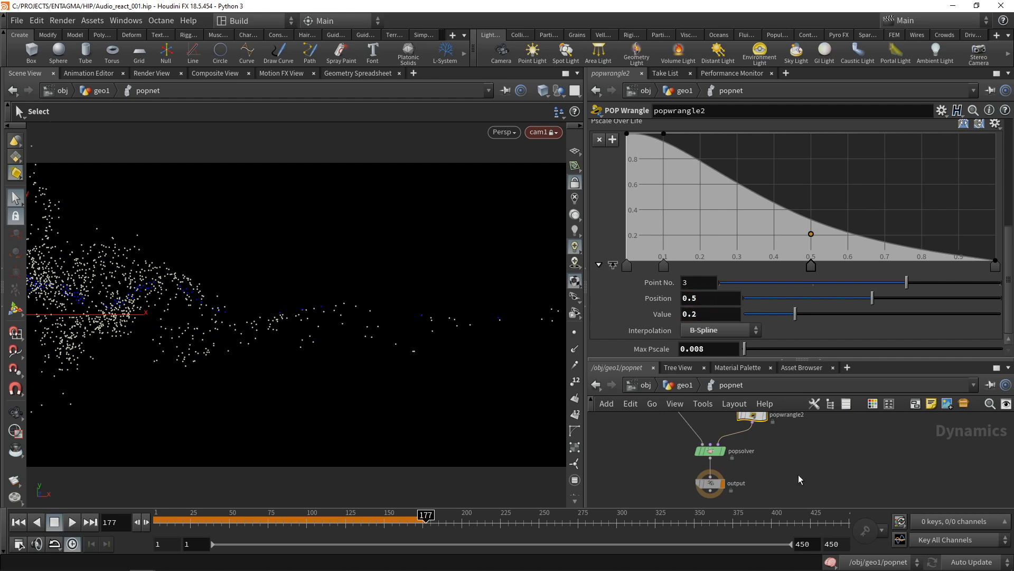
- Return to geo1 and replay the copied spheres from the first frame to check their size over life
{"action": "key", "text": "u"}
{"action": "left_click", "coordinate": [19, 522]}
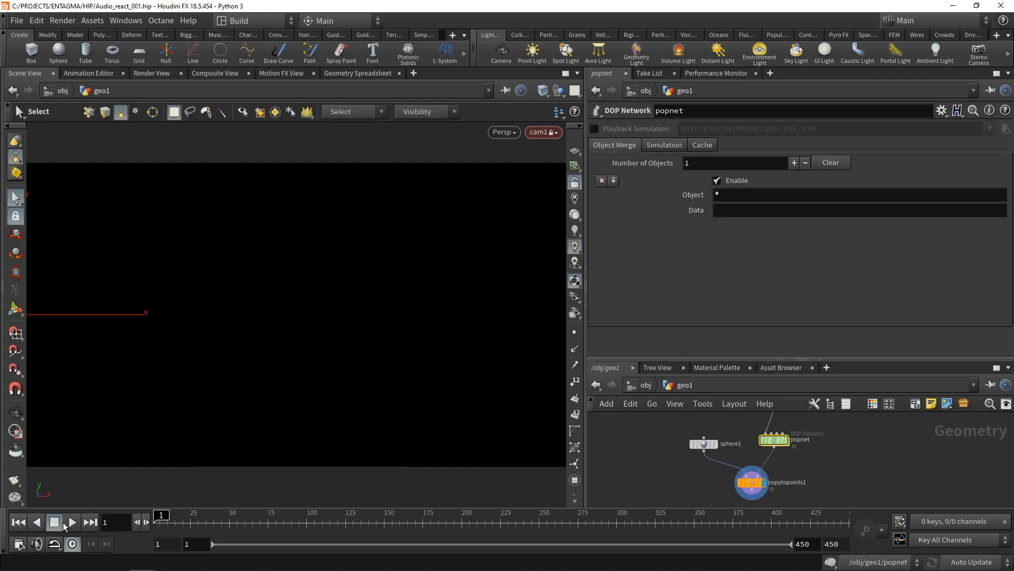
{"action": "left_click", "coordinate": [69, 522]}
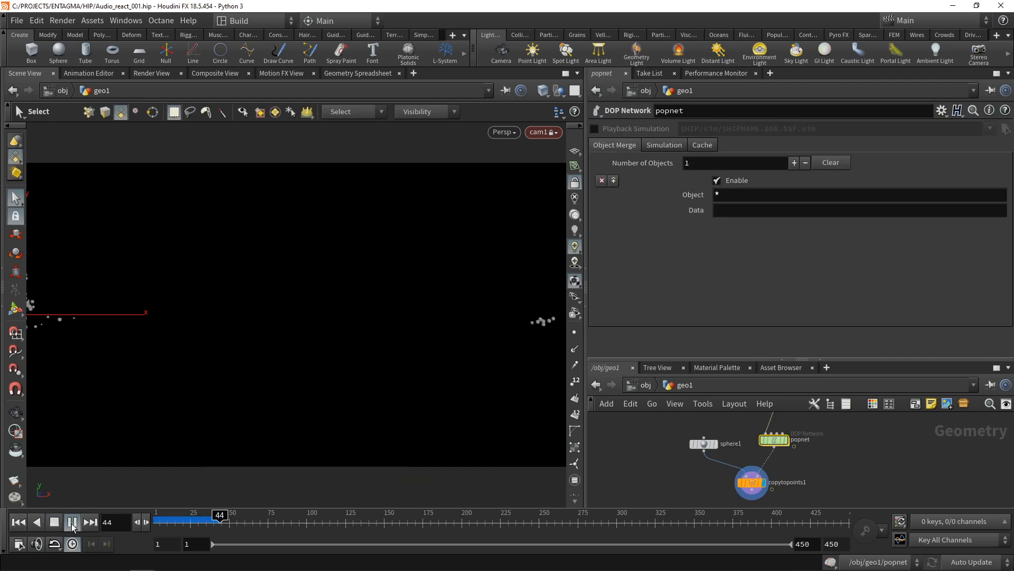
- Delete the copytopoints1 and sphere1 nodes from geo1
{"action": "middle_click_drag", "start_coordinate": [820, 466], "coordinate": [816, 439]}
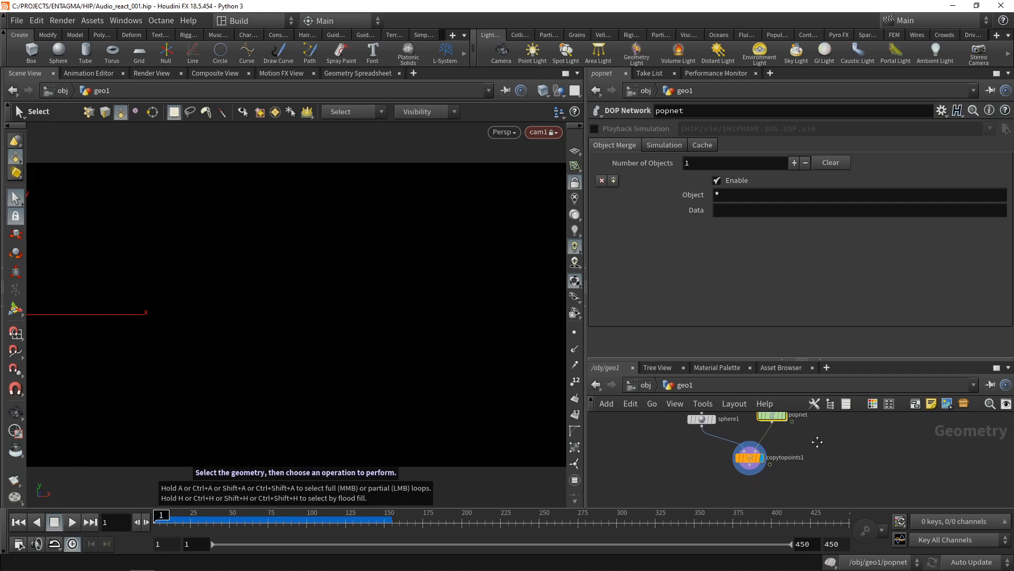
{"action": "left_click_drag", "start_coordinate": [787, 486], "coordinate": [730, 460]}
{"action": "key", "text": "Delete"}
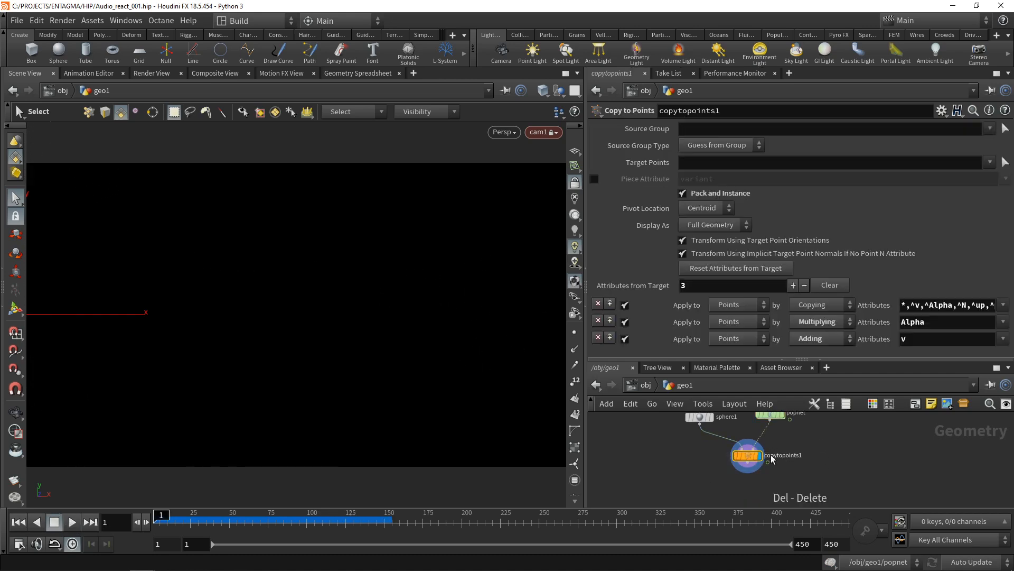
{"action": "middle_click_drag", "start_coordinate": [700, 483], "coordinate": [700, 494]}
{"action": "left_click", "coordinate": [702, 445]}
{"action": "key", "text": "Delete"}
- Add a Null named OUT_Particles after popnet, and set the geo1 display to OUT_Lines
{"action": "middle_click_drag", "start_coordinate": [742, 466], "coordinate": [736, 457]}
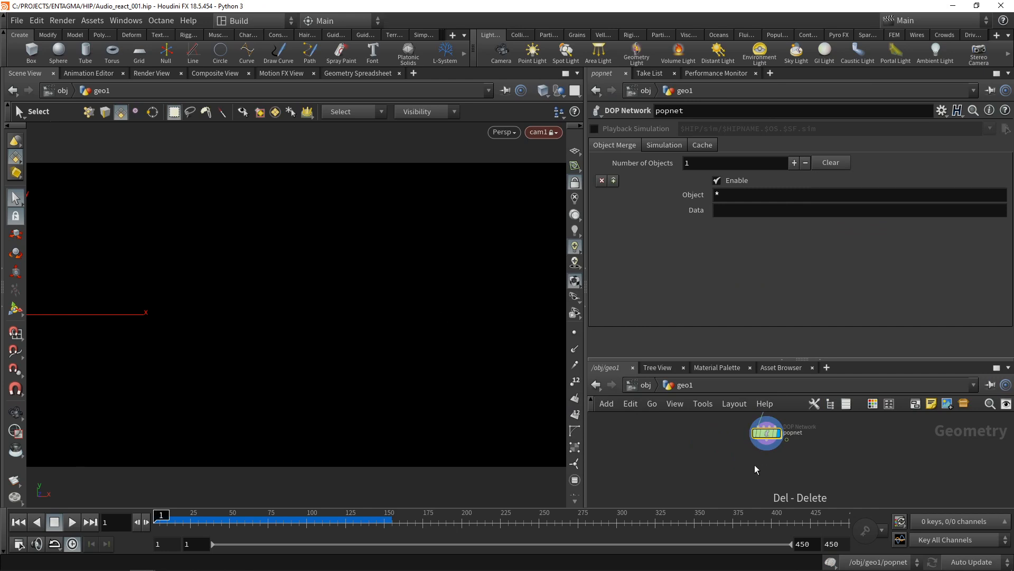
{"action": "key", "text": "Tab"}
{"action": "type", "text": "null"}
{"action": "key", "text": "Return"}
{"action": "double_click", "coordinate": [789, 464]}
{"action": "type", "text": "OUT_Particle"}
{"action": "type", "text": "s"}
{"action": "key", "text": "Return"}
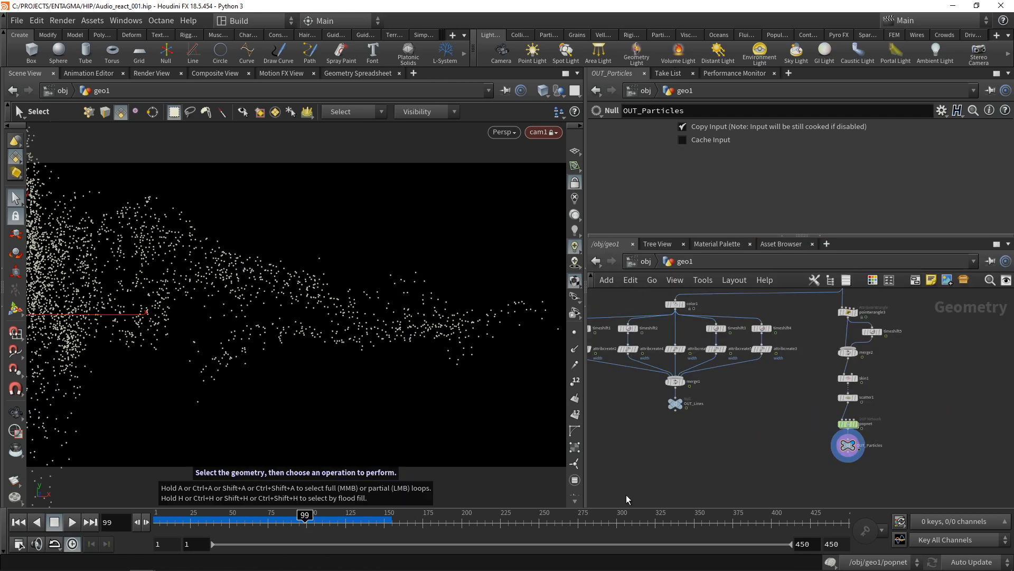
{"action": "left_click", "coordinate": [690, 391]}
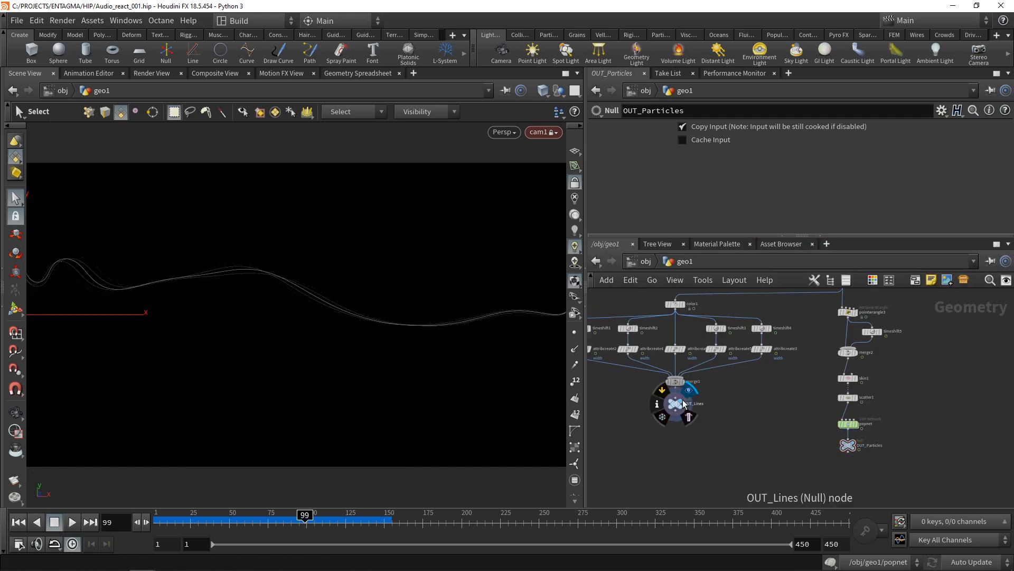
{"action": "middle_click_drag", "start_coordinate": [709, 444], "coordinate": [713, 425]}
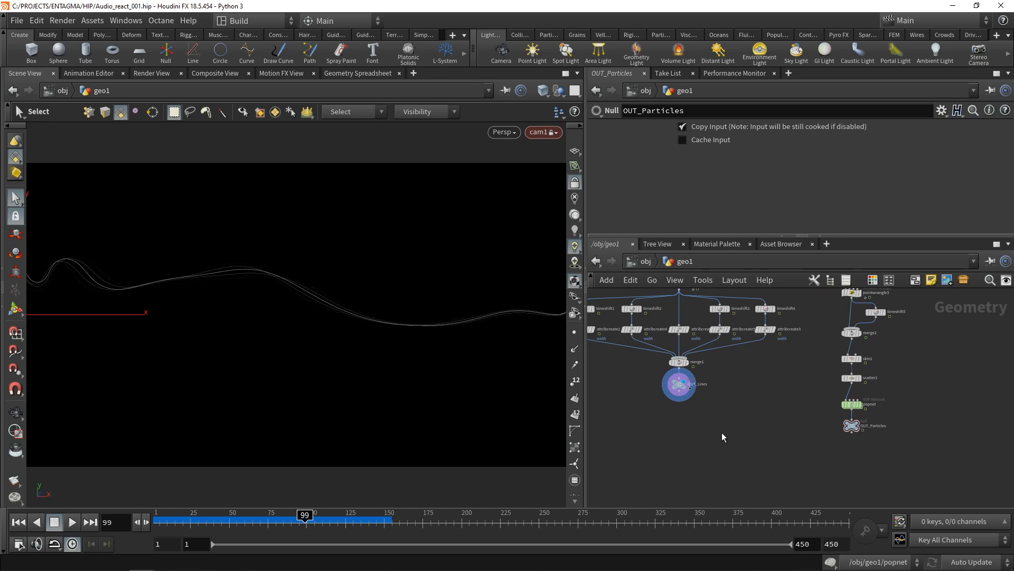
- Create a new Geometry object at the object level and name it particles
{"action": "key", "text": "u"}
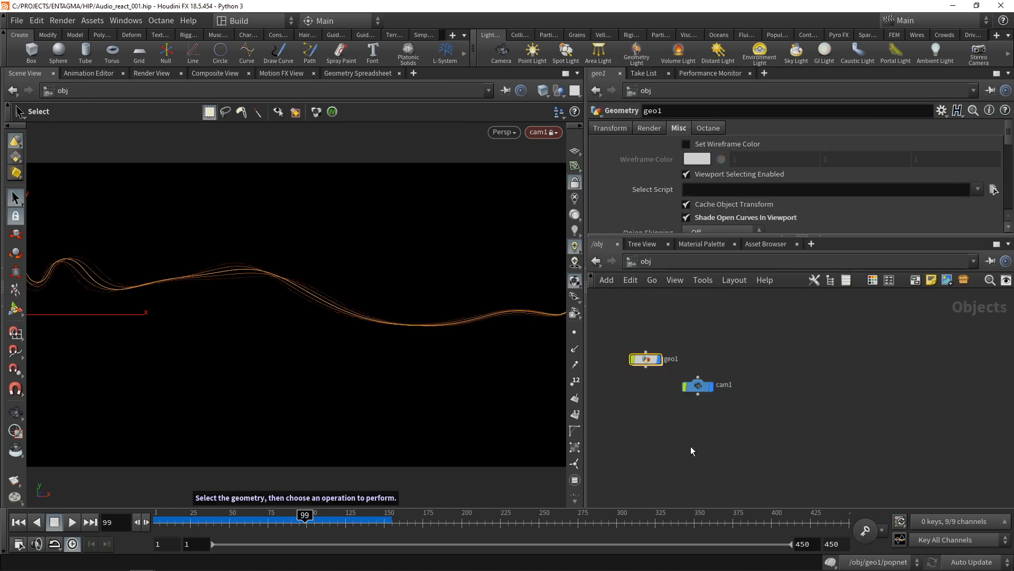
{"action": "left_click_drag", "start_coordinate": [698, 386], "coordinate": [760, 361]}
{"action": "key", "text": "Tab"}
{"action": "type", "text": "geo"}
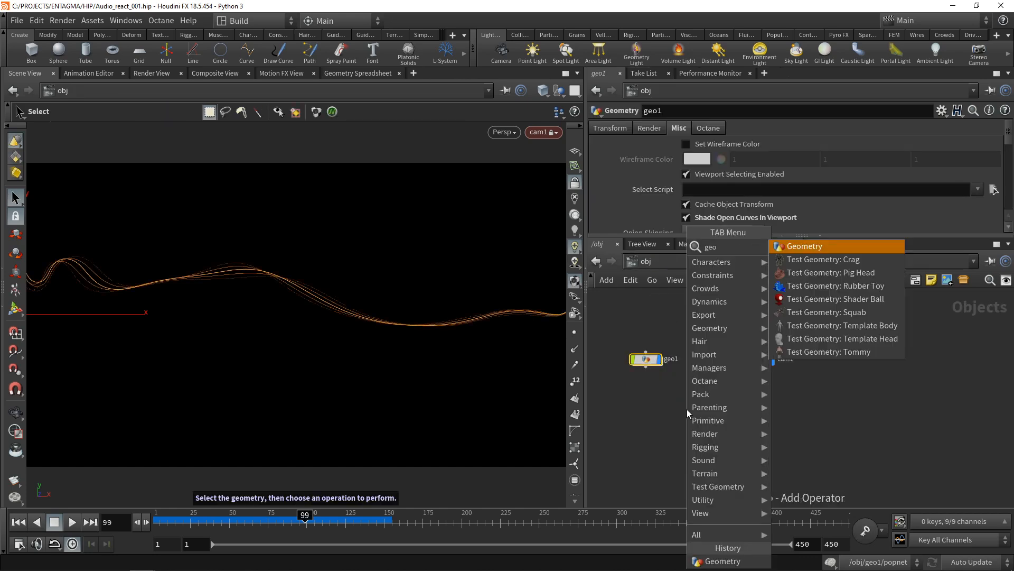
{"action": "key", "text": "Return"}
{"action": "left_click", "coordinate": [686, 409]}
{"action": "double_click", "coordinate": [714, 410]}
{"action": "type", "text": "pa"}
{"action": "key", "text": "Return"}
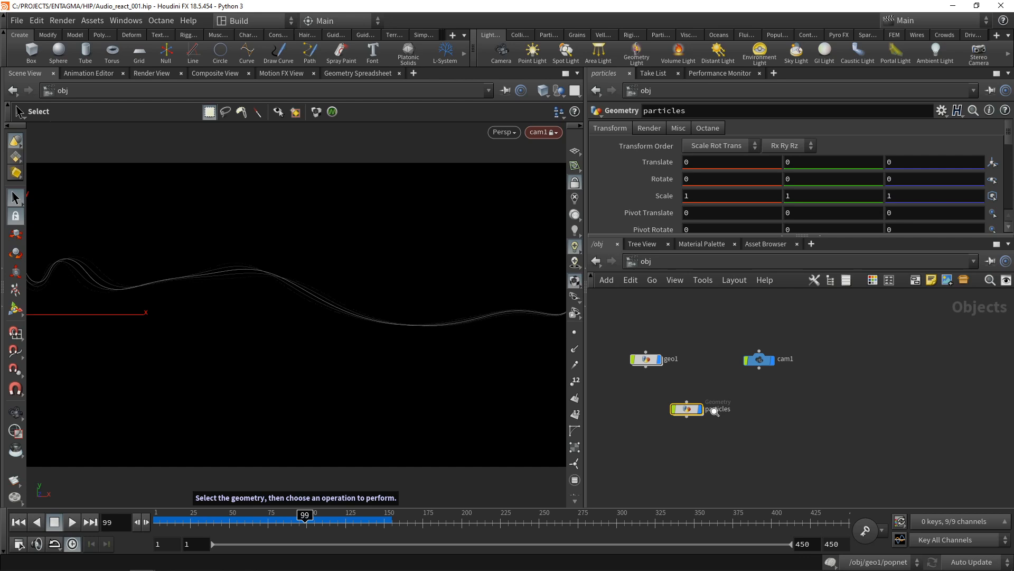
- Inside the particles object, add an Object Merge that references /obj/geo1/OUT_Particles
{"action": "left_click_drag", "start_coordinate": [759, 359], "coordinate": [796, 359]}
{"action": "left_click_drag", "start_coordinate": [682, 412], "coordinate": [709, 359]}
{"action": "double_click", "coordinate": [709, 359]}
{"action": "key", "text": "Tab"}
{"action": "type", "text": "objme"}
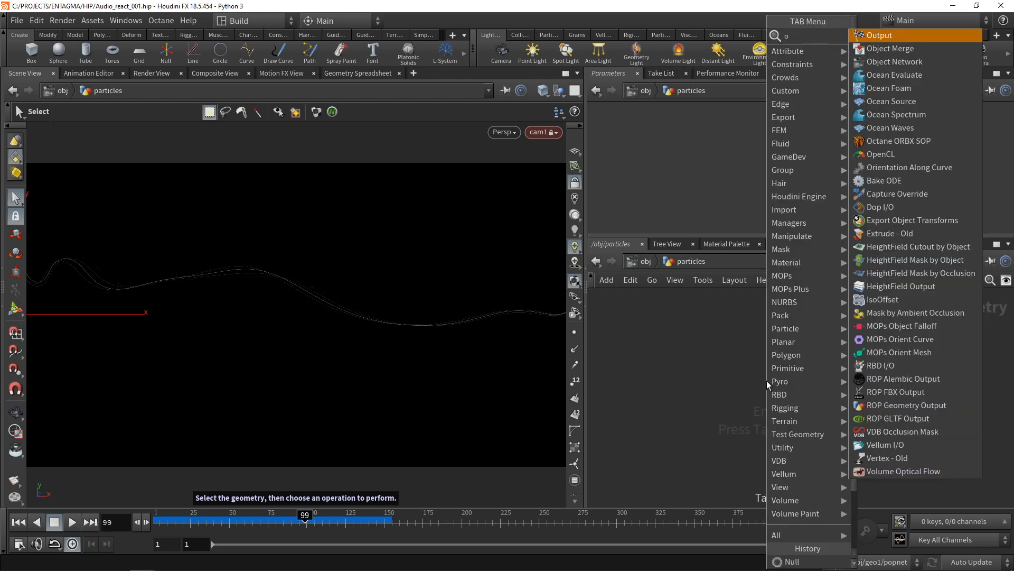
{"action": "key", "text": "Return"}
{"action": "left_click", "coordinate": [766, 380]}
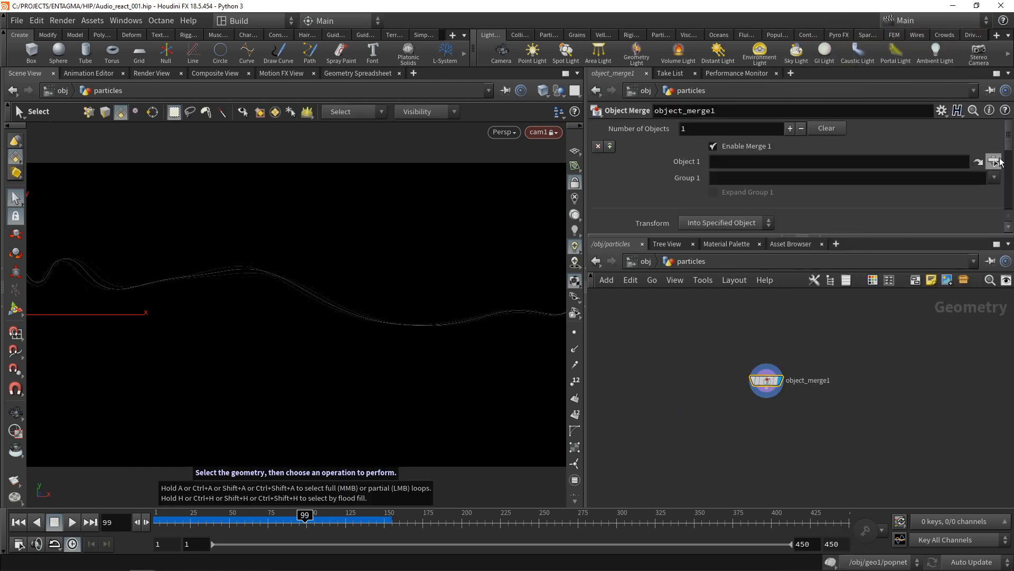
{"action": "left_click", "coordinate": [1000, 161]}
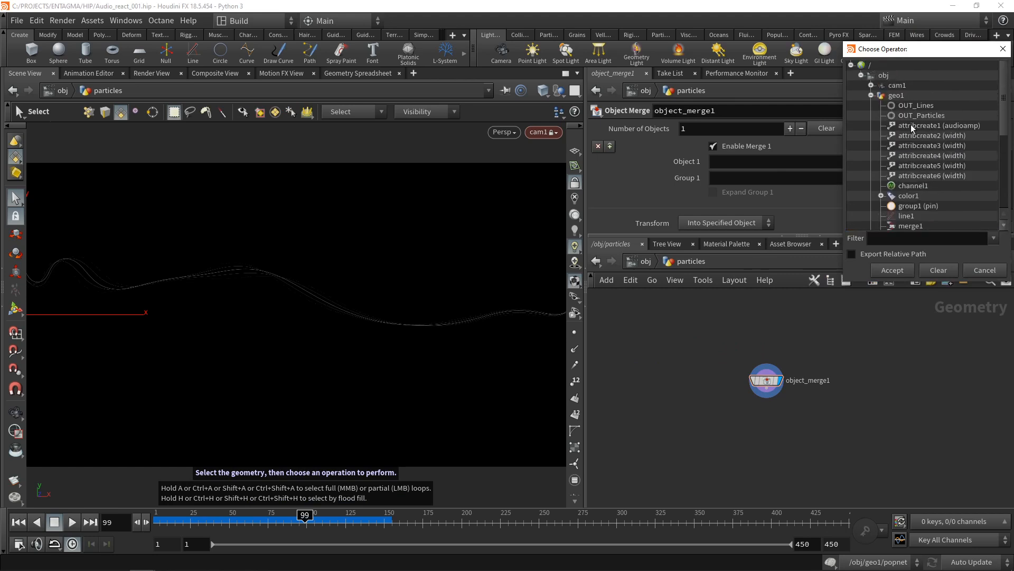
{"action": "double_click", "coordinate": [911, 115]}
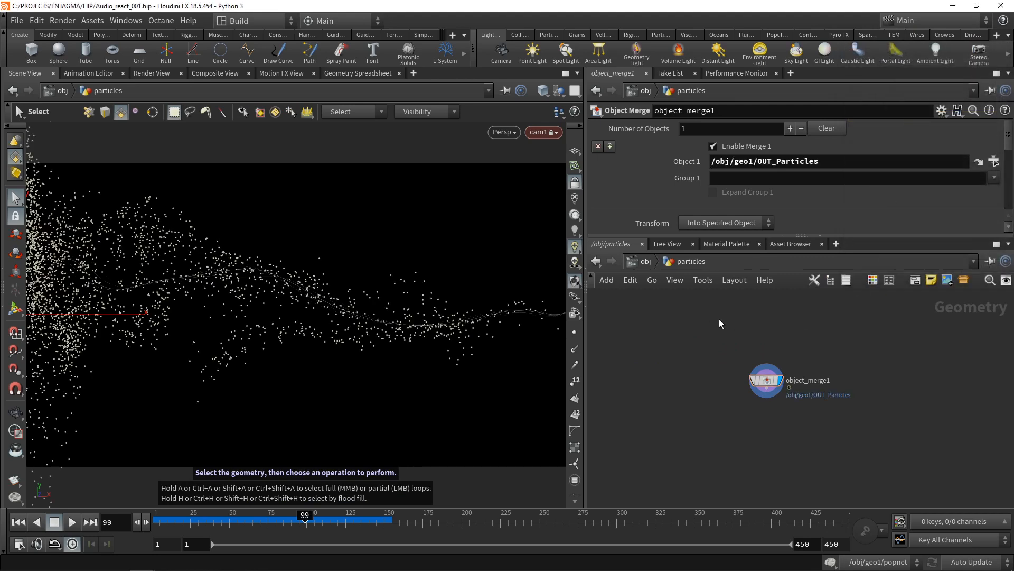
- Add a Copy to Points node that uses object_merge1 as its target points
{"action": "key", "text": "Tab"}
{"action": "type", "text": "copytop"}
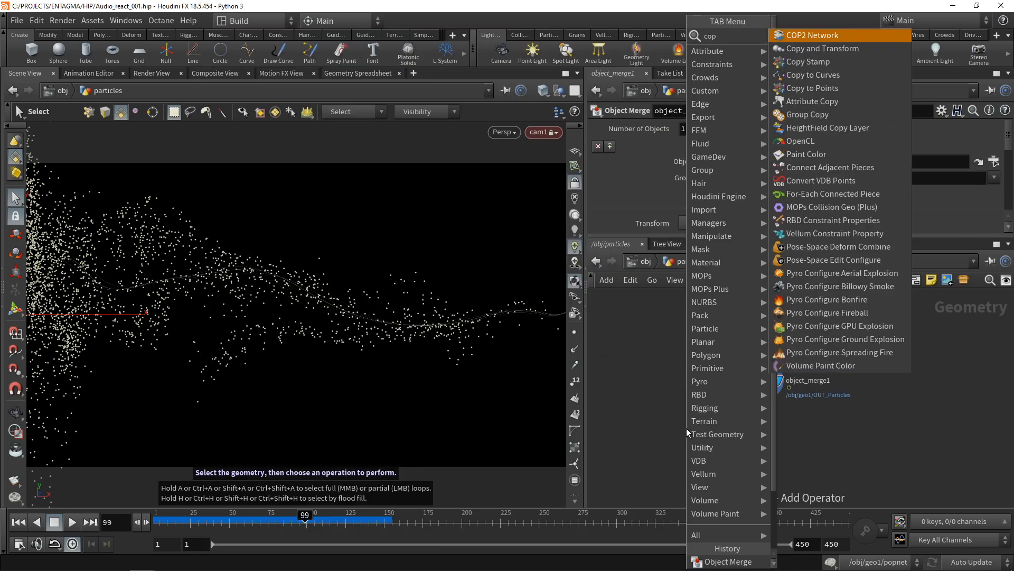
{"action": "key", "text": "Return"}
{"action": "left_click", "coordinate": [687, 428]}
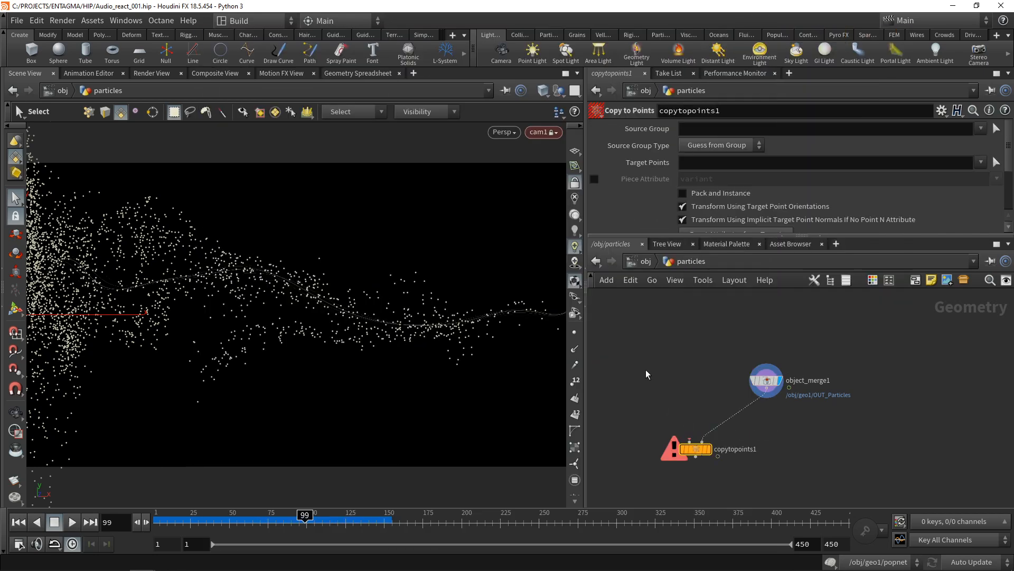
- Add a Circle node with primitive type Polygon and 20 divisions
{"action": "key", "text": "Tab"}
{"action": "type", "text": "circ"}
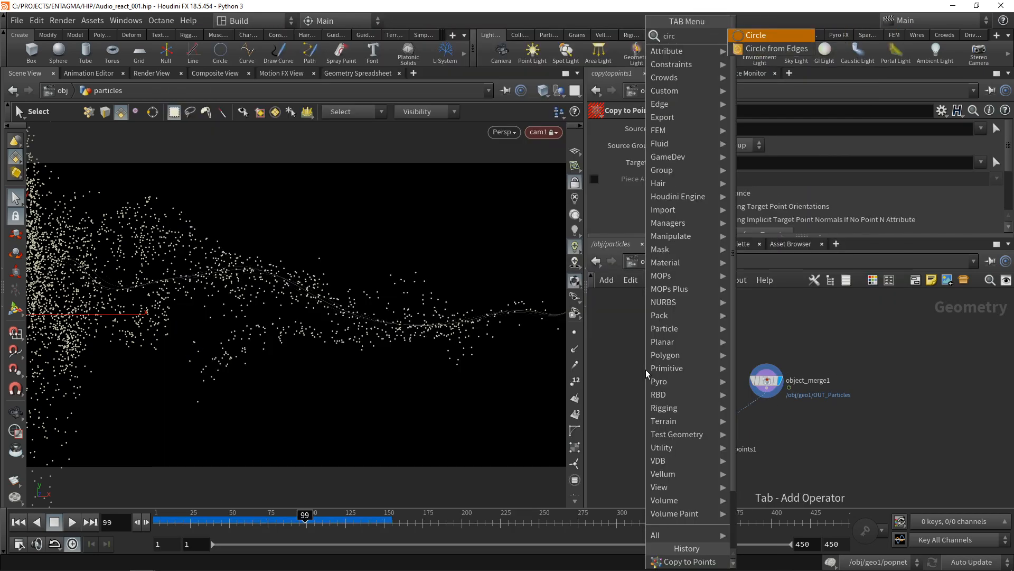
{"action": "key", "text": "Return"}
{"action": "left_click", "coordinate": [645, 370]}
{"action": "left_click", "coordinate": [722, 128]}
{"action": "left_click", "coordinate": [719, 144]}
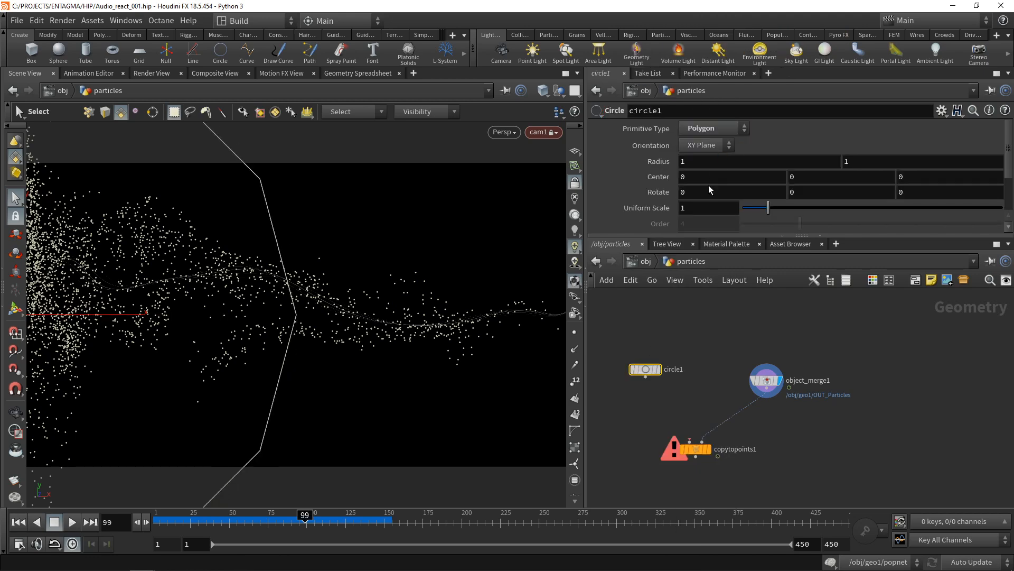
{"action": "left_click_drag", "start_coordinate": [703, 234], "coordinate": [706, 314]}
{"action": "left_click", "coordinate": [702, 242]}
{"action": "scroll", "coordinate": [702, 243], "scroll_direction": "up", "scroll_amount": 8}
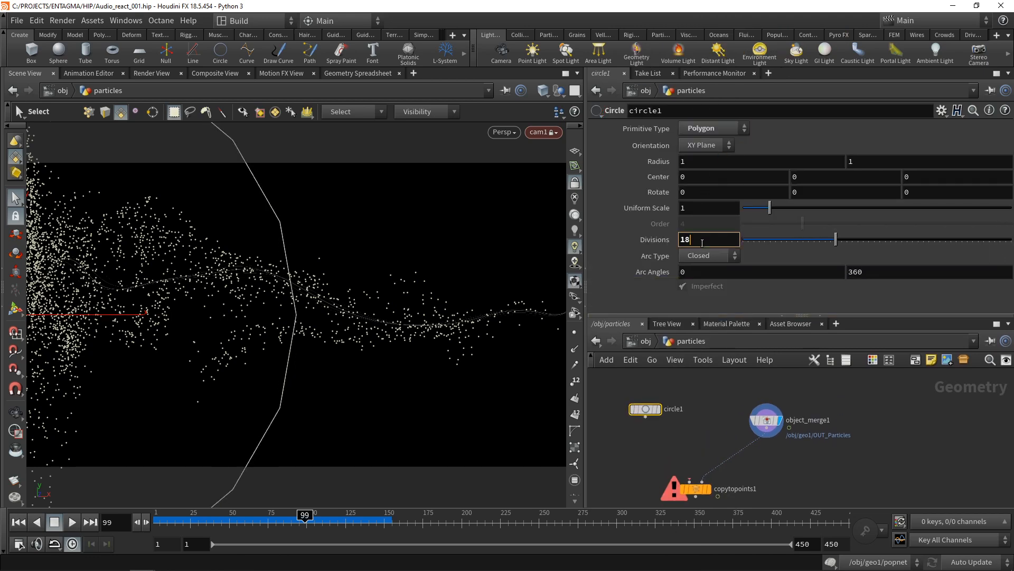
- Connect circle1 to the geometry input of copytopoints1 and display copytopoints1
{"action": "left_click", "coordinate": [645, 417]}
{"action": "left_click", "coordinate": [690, 481]}
{"action": "middle_click_drag", "start_coordinate": [722, 504], "coordinate": [739, 455]}
{"action": "left_click", "coordinate": [726, 438]}
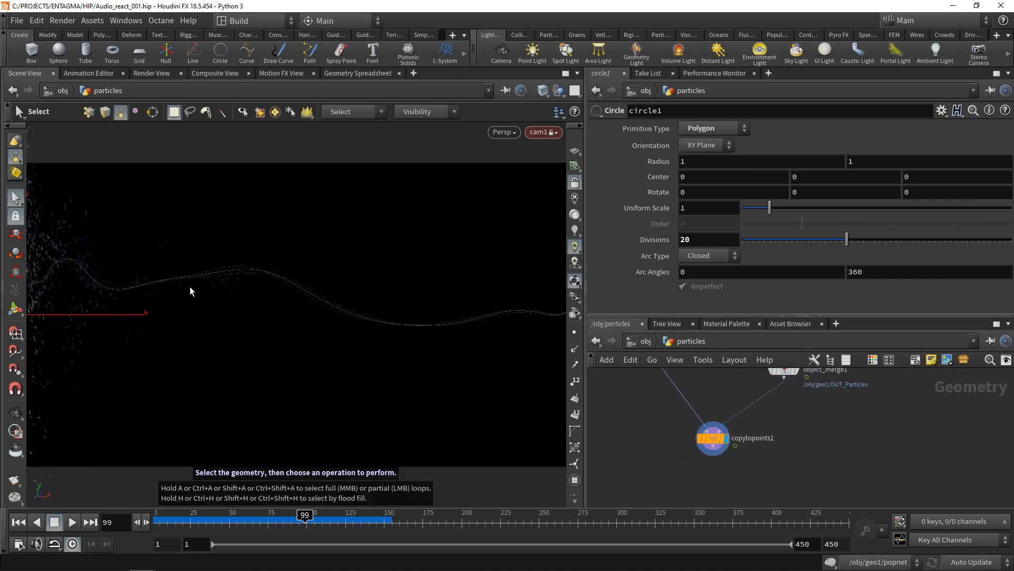
- Unlock the camera view and examine from a free perspective how the copied circles are oriented on the particles
{"action": "left_click", "coordinate": [575, 183]}
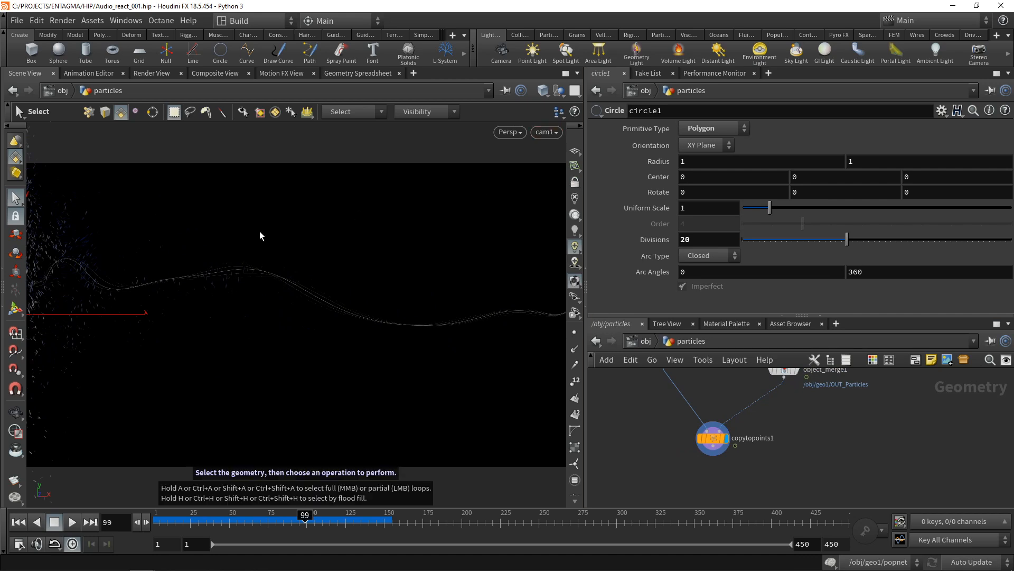
{"action": "key", "text": "Escape"}
{"action": "left_click_drag", "start_coordinate": [242, 280], "coordinate": [401, 197]}
{"action": "left_click_drag", "start_coordinate": [228, 272], "coordinate": [228, 283]}
{"action": "key", "text": "s"}
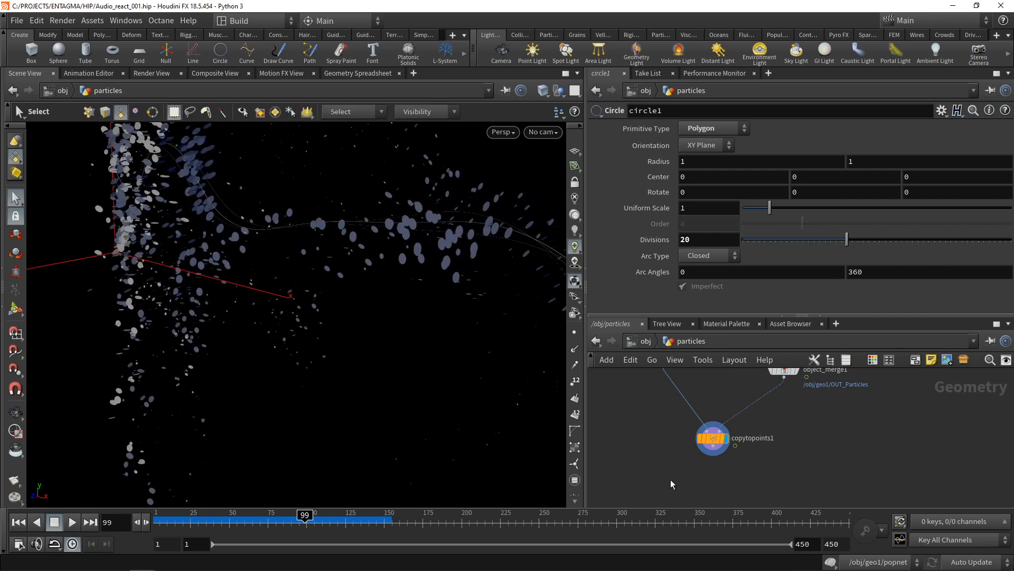
{"action": "left_click", "coordinate": [712, 438]}
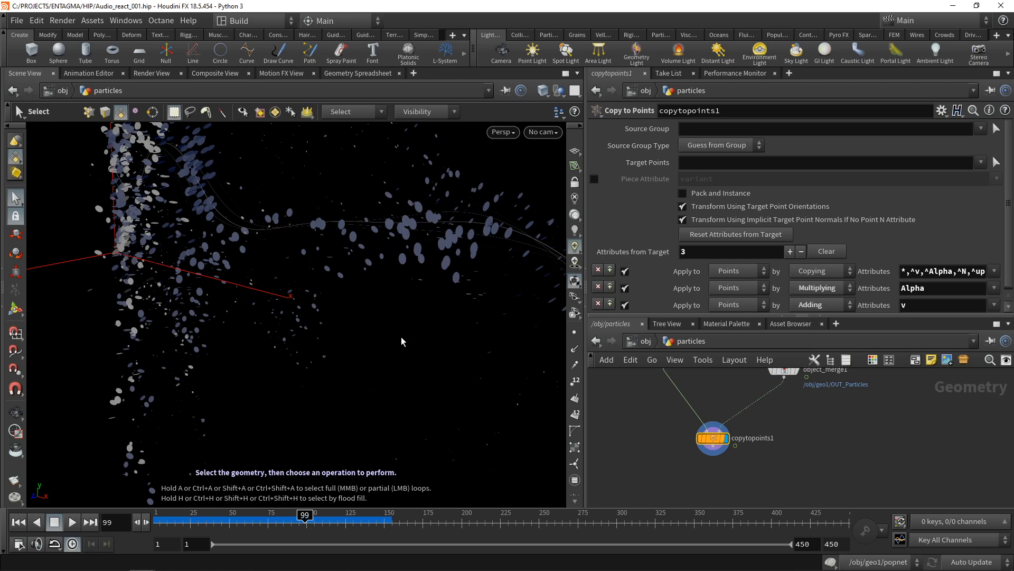
{"action": "left_click_drag", "start_coordinate": [402, 342], "coordinate": [365, 266], "text": "alt"}
{"action": "middle_click_drag", "start_coordinate": [366, 266], "coordinate": [306, 352], "text": "alt"}
{"action": "left_click_drag", "start_coordinate": [307, 353], "coordinate": [285, 332]}
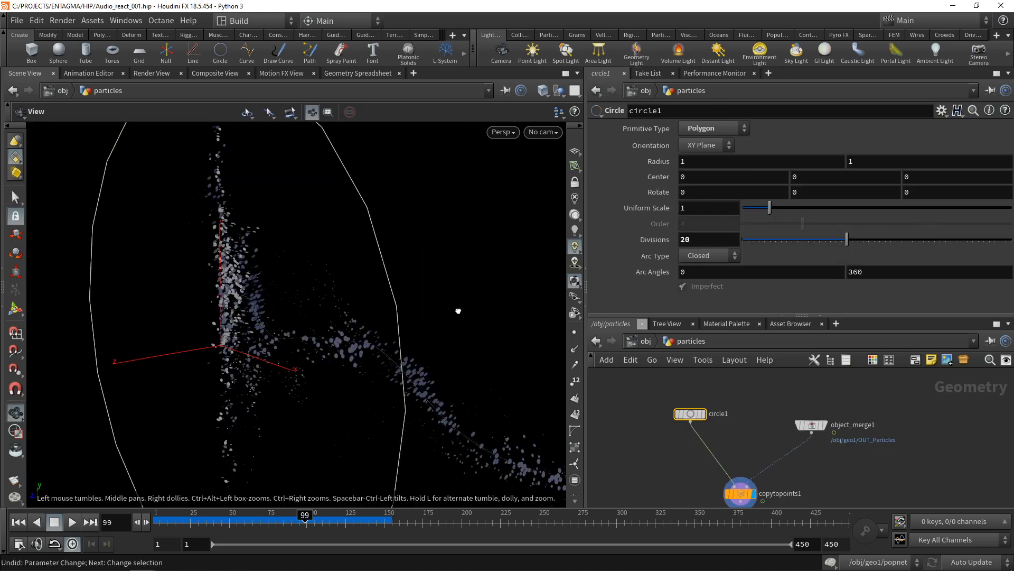
{"action": "left_click_drag", "start_coordinate": [457, 311], "coordinate": [433, 317], "text": "alt"}
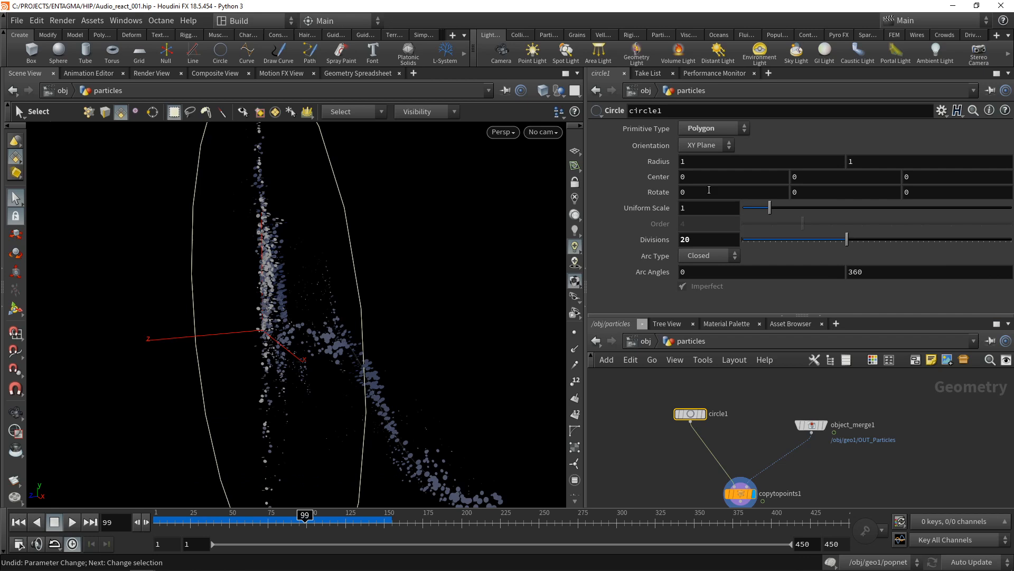
- Set circle1's orientation to ZX Plane and look through cam1 to check the copied circles
{"action": "left_click", "coordinate": [706, 144]}
{"action": "left_click", "coordinate": [700, 185]}
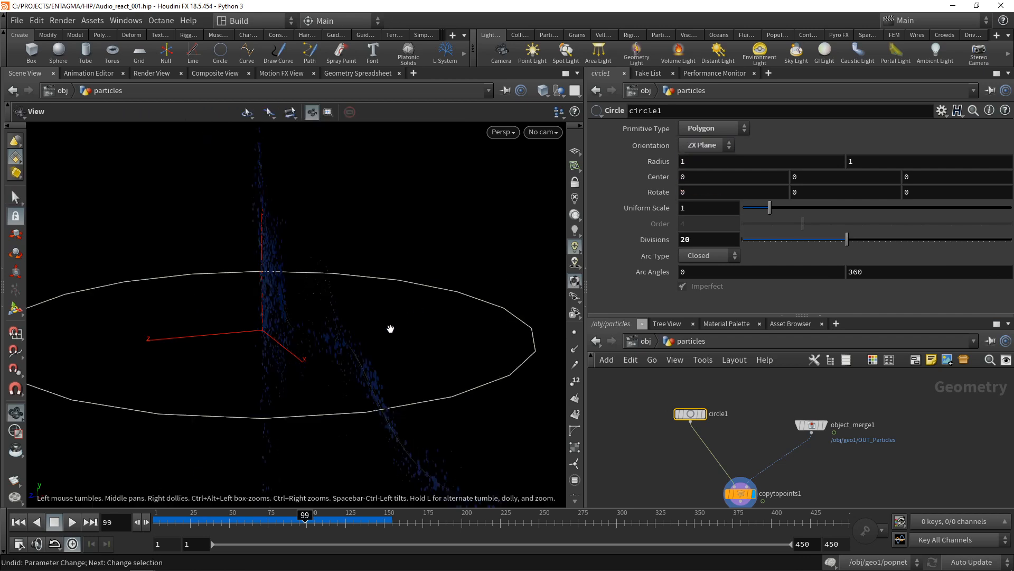
{"action": "left_click", "coordinate": [542, 132]}
{"action": "left_click", "coordinate": [541, 193]}
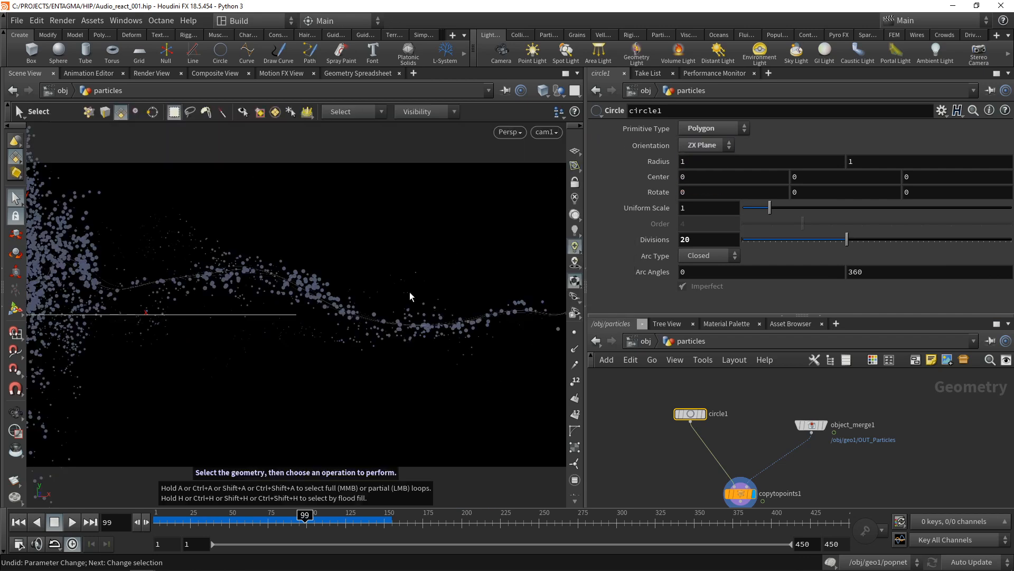
- Display object_merge1 to show only the particle points and view them from a free perspective outside cam1
{"action": "left_click", "coordinate": [824, 425]}
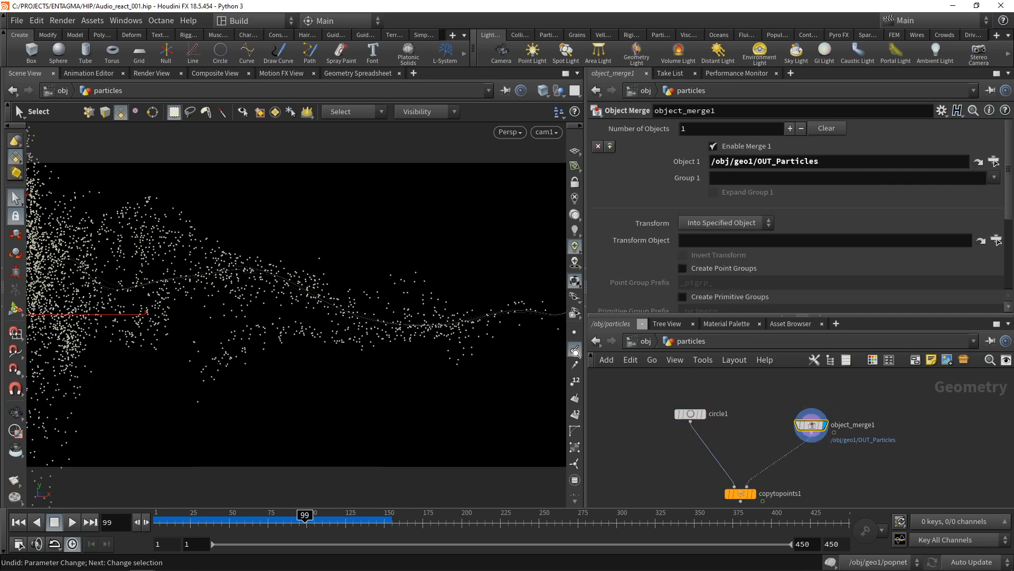
{"action": "key", "text": "Escape"}
{"action": "left_click_drag", "start_coordinate": [373, 319], "coordinate": [341, 334]}
{"action": "key", "text": "s"}
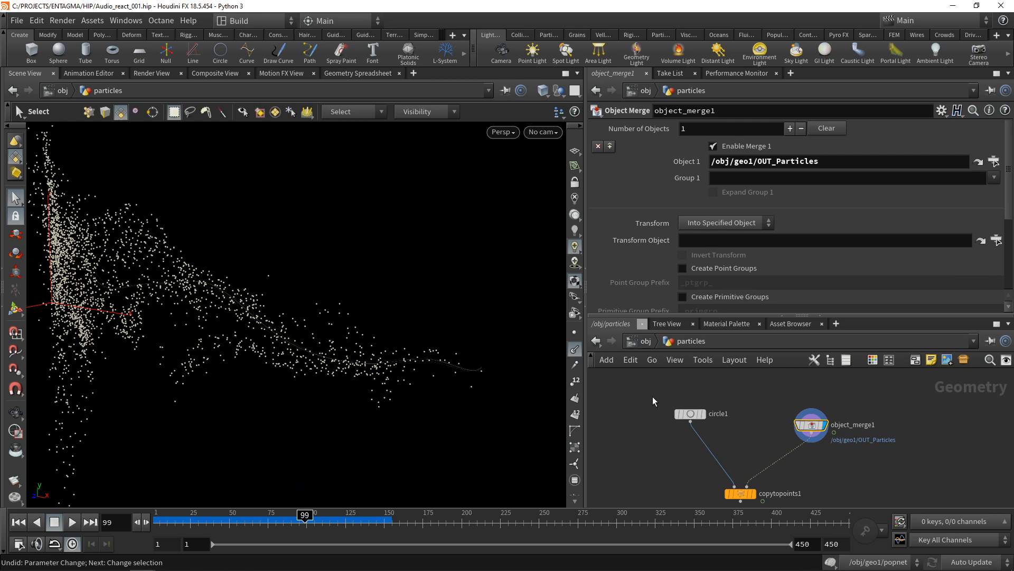
- Move circle1 closer to copytopoints1 and inspect the point attributes carried by object_merge1
{"action": "left_click_drag", "start_coordinate": [685, 417], "coordinate": [677, 465]}
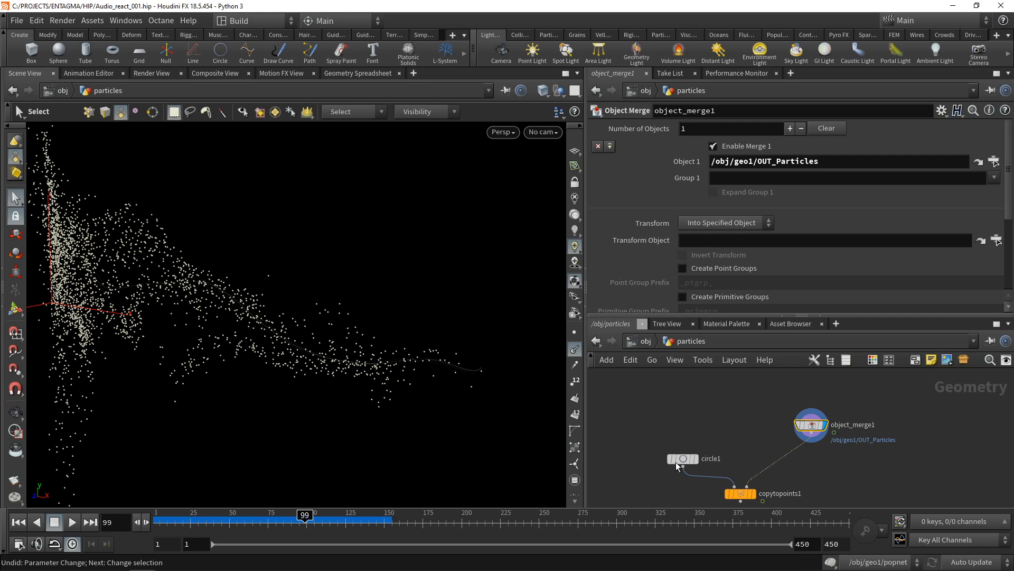
{"action": "middle_click_drag", "start_coordinate": [854, 478], "coordinate": [778, 462]}
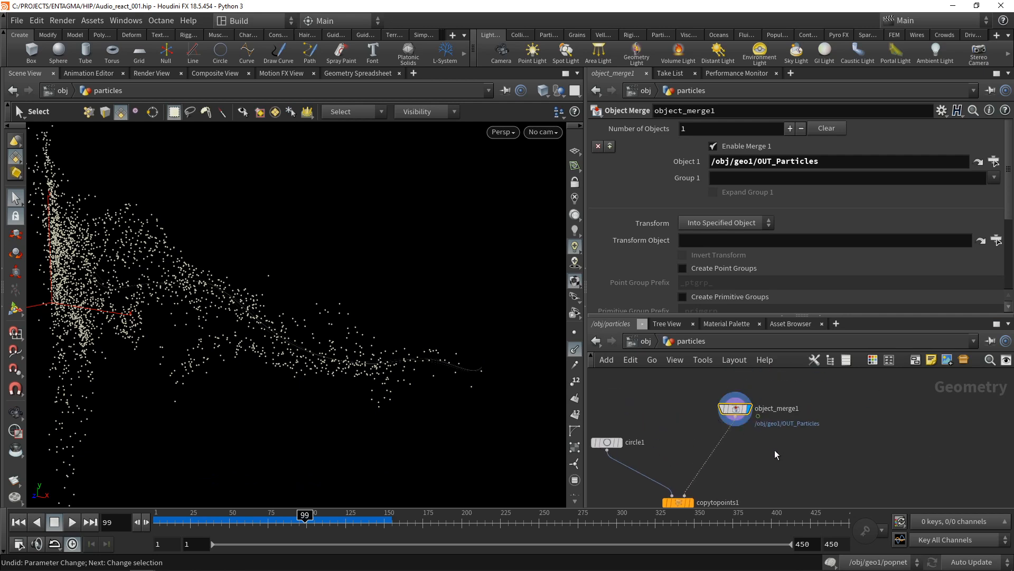
{"action": "middle_click", "coordinate": [735, 411]}
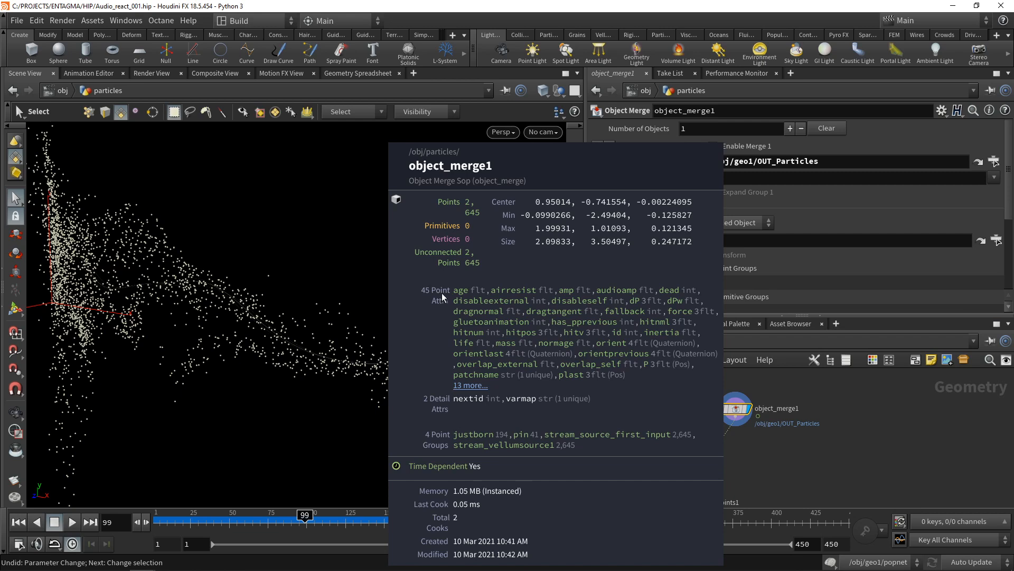
- Insert an Attribute Delete node between object_merge1 and copytopoints1
{"action": "key", "text": "Tab"}
{"action": "type", "text": "att"}
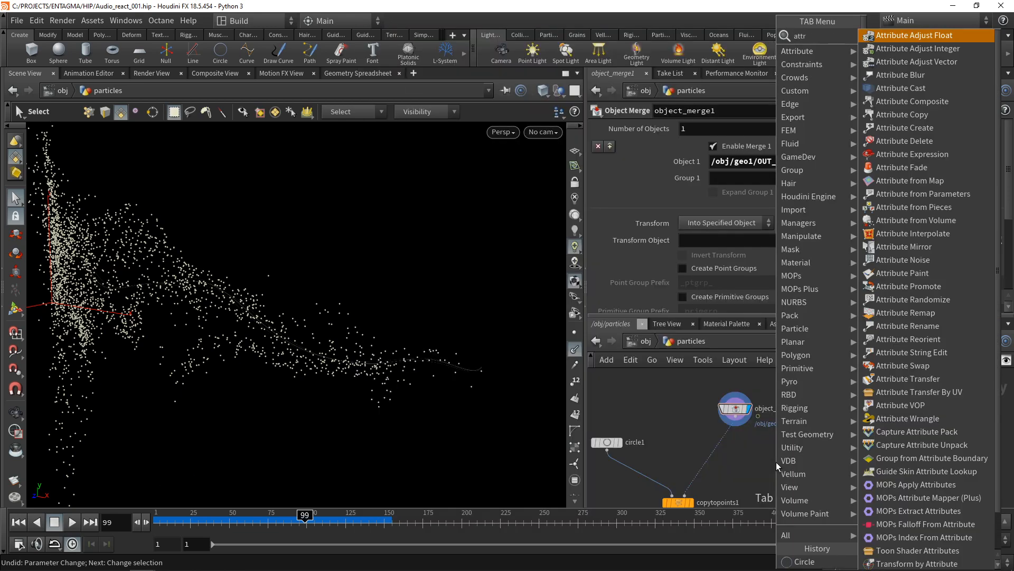
{"action": "type", "text": "ribdele"}
{"action": "key", "text": "Return"}
{"action": "left_click", "coordinate": [737, 438]}
- Set attribdelete1's point attributes to "* ^v ^pscale ^normage ^id", display the node and check its remaining attributes
{"action": "left_click", "coordinate": [701, 160]}
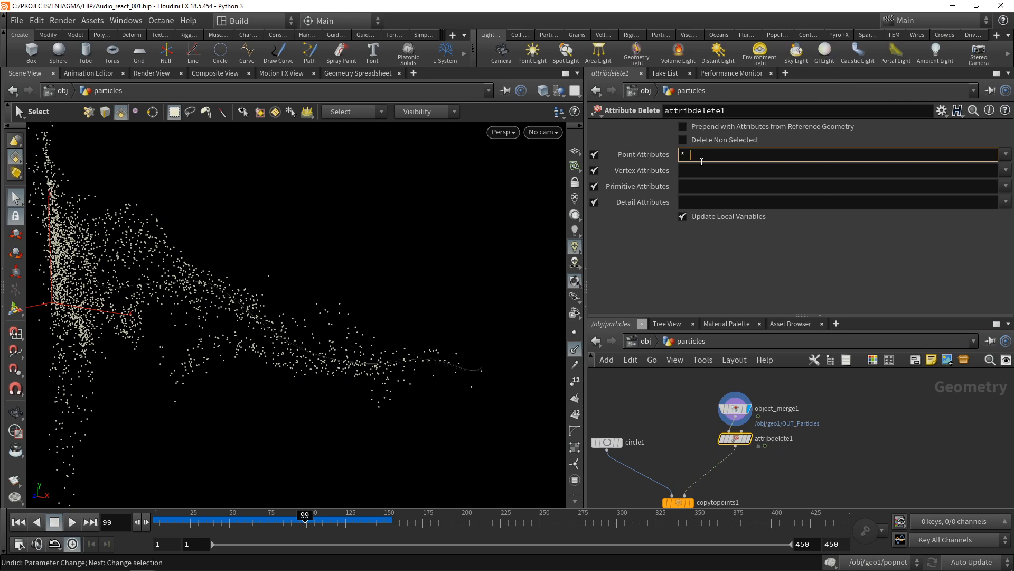
{"action": "type", "text": "* ^v ^pscale ^normage ^id"}
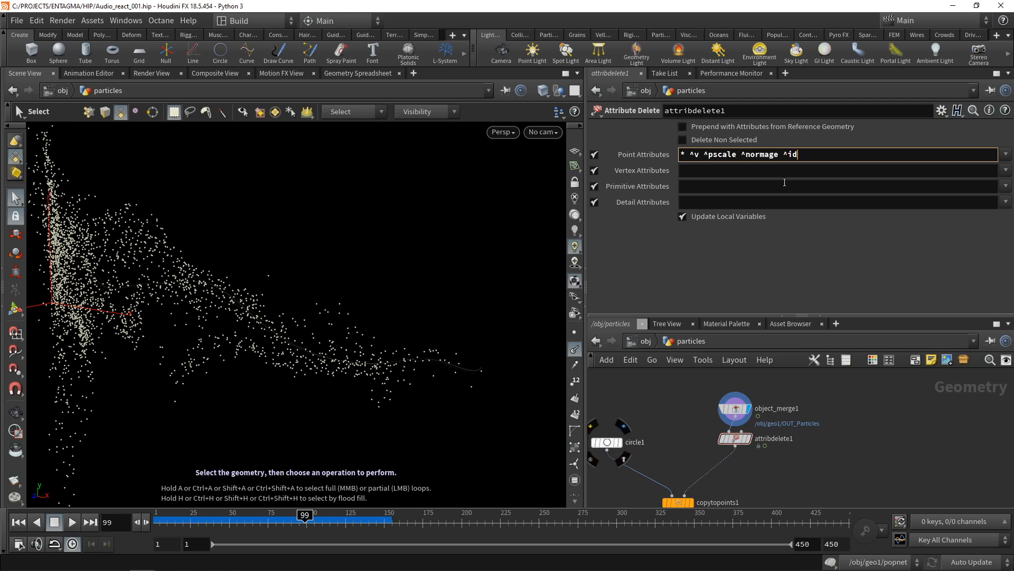
{"action": "middle_click", "coordinate": [735, 438]}
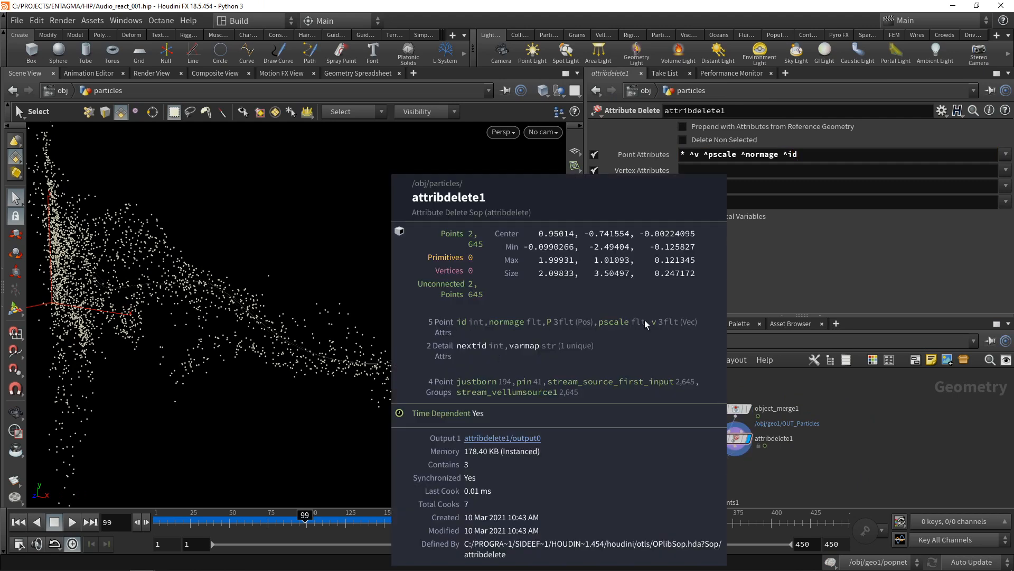
{"action": "middle_click_drag", "start_coordinate": [769, 502], "coordinate": [746, 472]}
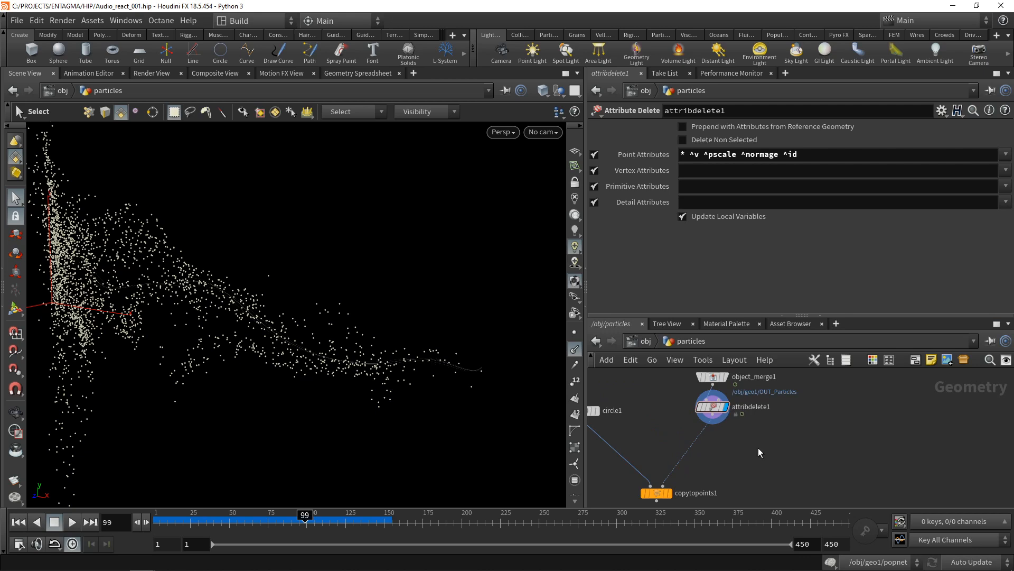
- Insert a Point Wrangle between attribdelete1 and copytopoints1
{"action": "left_click_drag", "start_coordinate": [317, 334], "coordinate": [205, 353], "text": "alt"}
{"action": "right_click_drag", "start_coordinate": [205, 354], "coordinate": [122, 399], "text": "alt"}
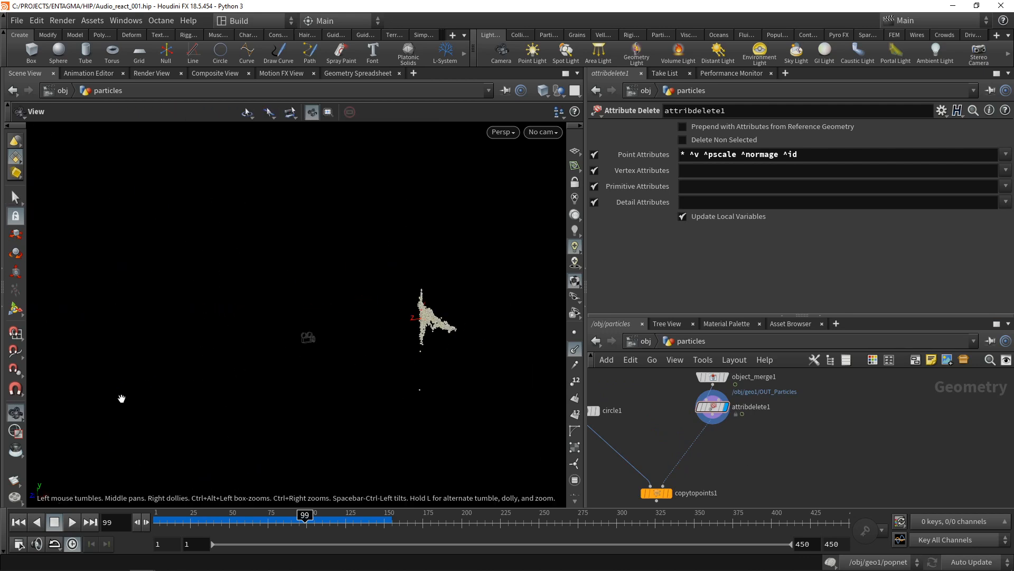
{"action": "right_click_drag", "start_coordinate": [335, 341], "coordinate": [459, 330], "text": "alt"}
{"action": "middle_click_drag", "start_coordinate": [470, 327], "coordinate": [385, 318], "text": "alt"}
{"action": "right_click", "coordinate": [696, 444]}
{"action": "type", "text": "point"}
{"action": "left_click", "coordinate": [821, 180]}
{"action": "left_click", "coordinate": [712, 440]}
- Write vector campos = chv("Cam_Pos"); in pointwrangle1 and create the Cam Pos parameter from the code
{"action": "left_click", "coordinate": [712, 277]}
{"action": "type", "text": "vector c"}
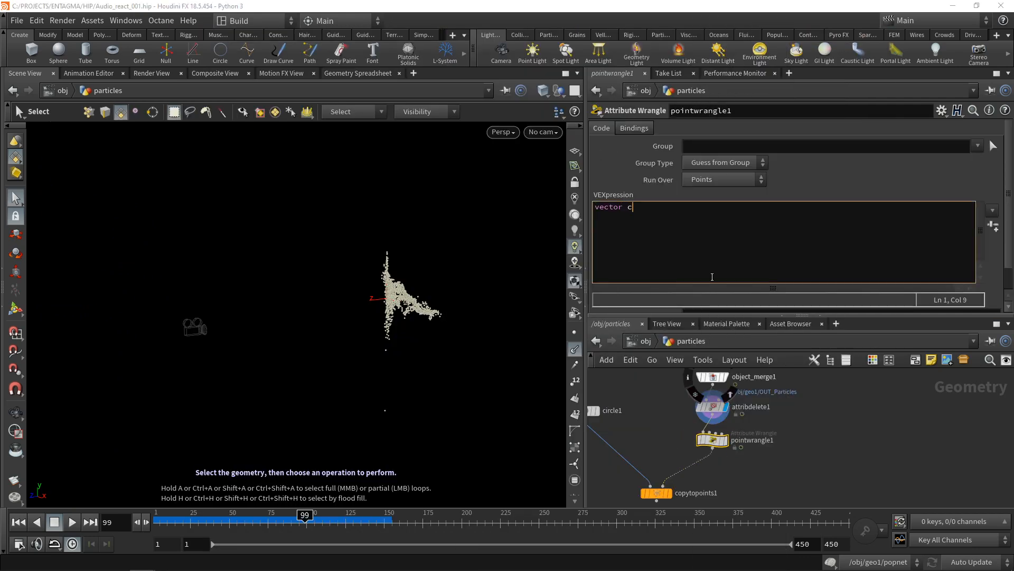
{"action": "type", "text": "ampos = chv();"}
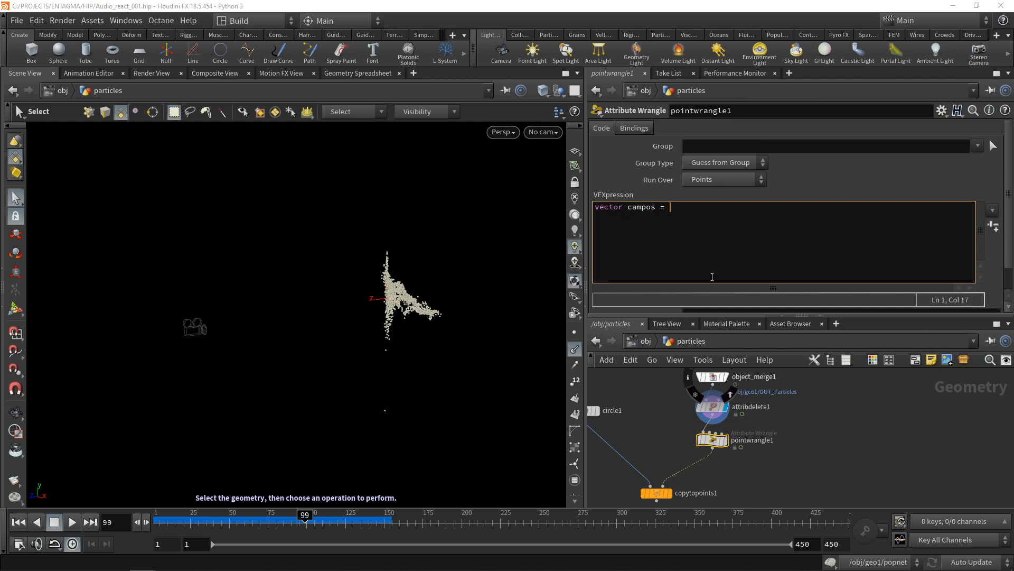
{"action": "key", "text": "Left"}
{"action": "type", "text": "\"Cam_Pos"}
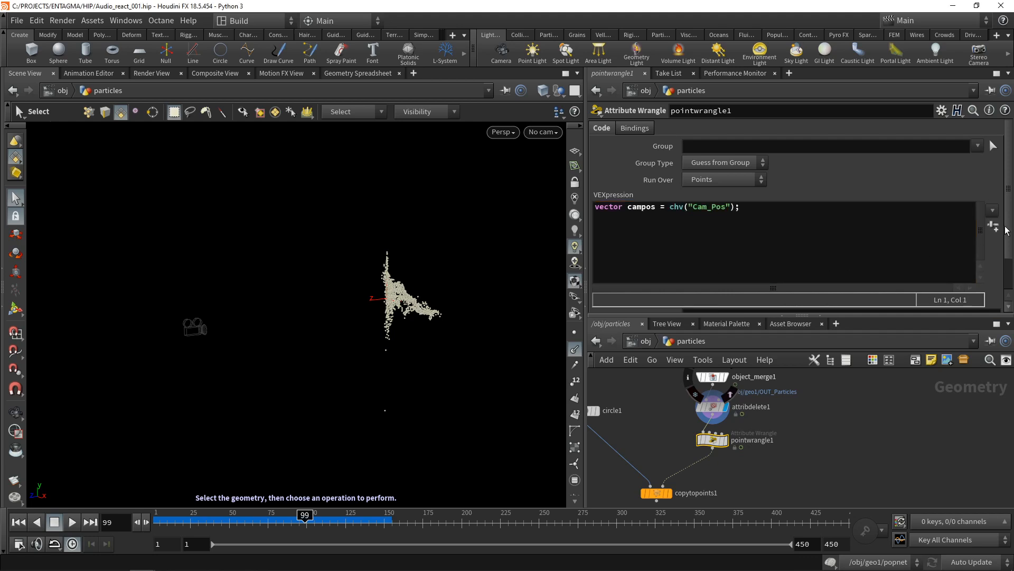
{"action": "left_click_drag", "start_coordinate": [1008, 231], "coordinate": [1008, 272]}
- Copy the Translate parameter of cam1 and paste it as relative references into pointwrangle1's Cam Pos
{"action": "key", "text": "u"}
{"action": "left_click", "coordinate": [810, 414]}
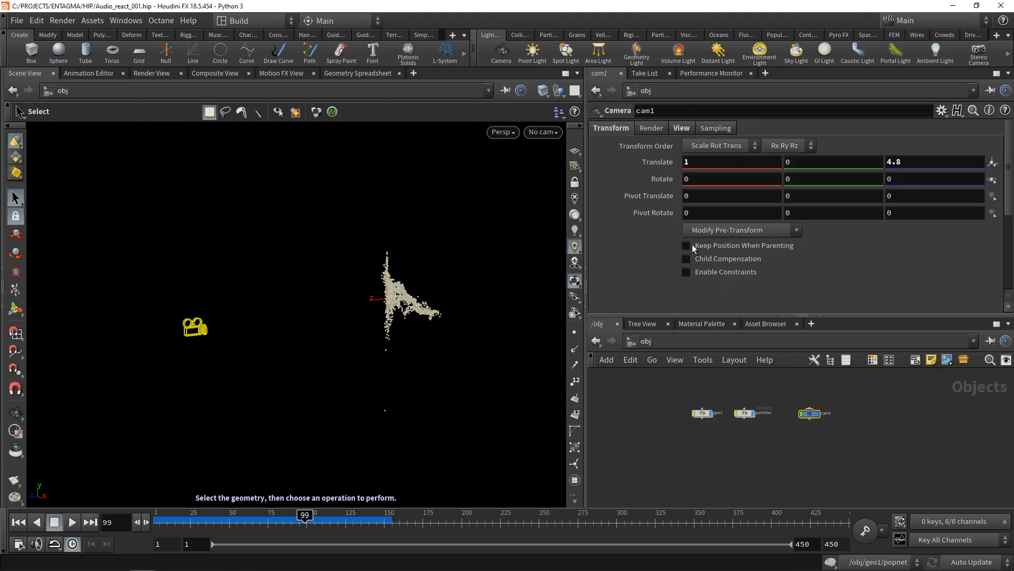
{"action": "right_click", "coordinate": [664, 168]}
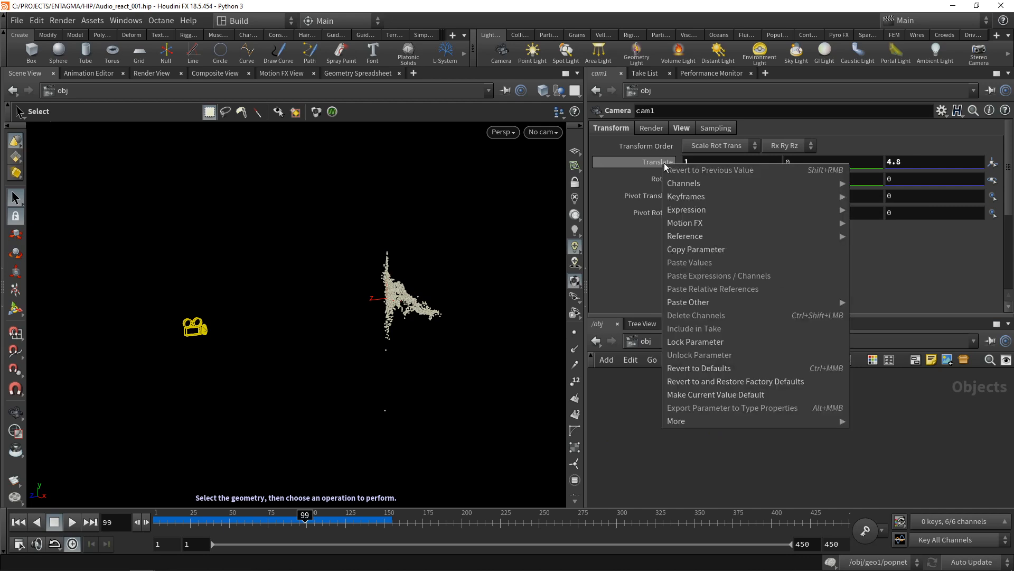
{"action": "left_click", "coordinate": [689, 249]}
{"action": "double_click", "coordinate": [747, 414]}
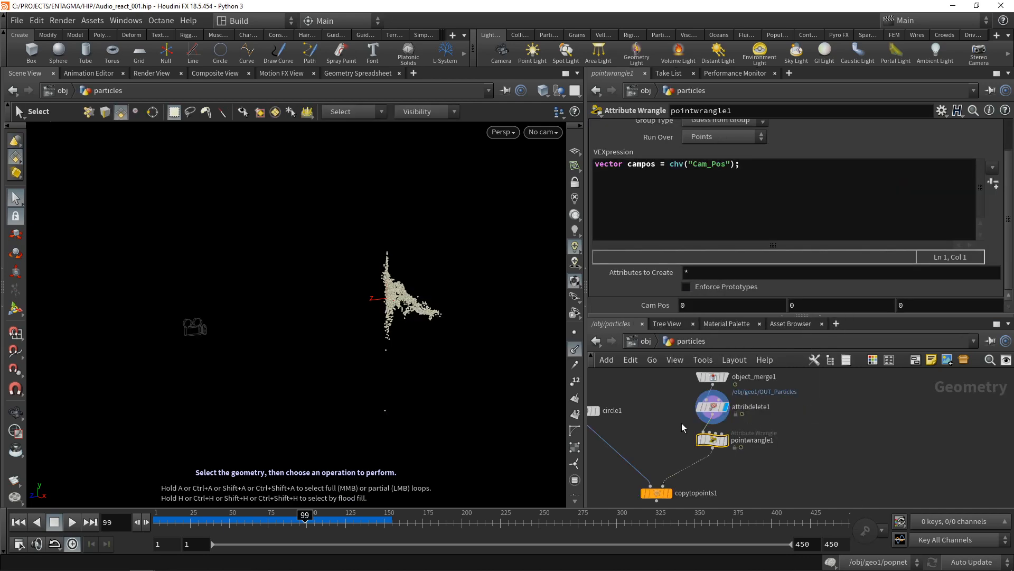
{"action": "right_click", "coordinate": [660, 306]}
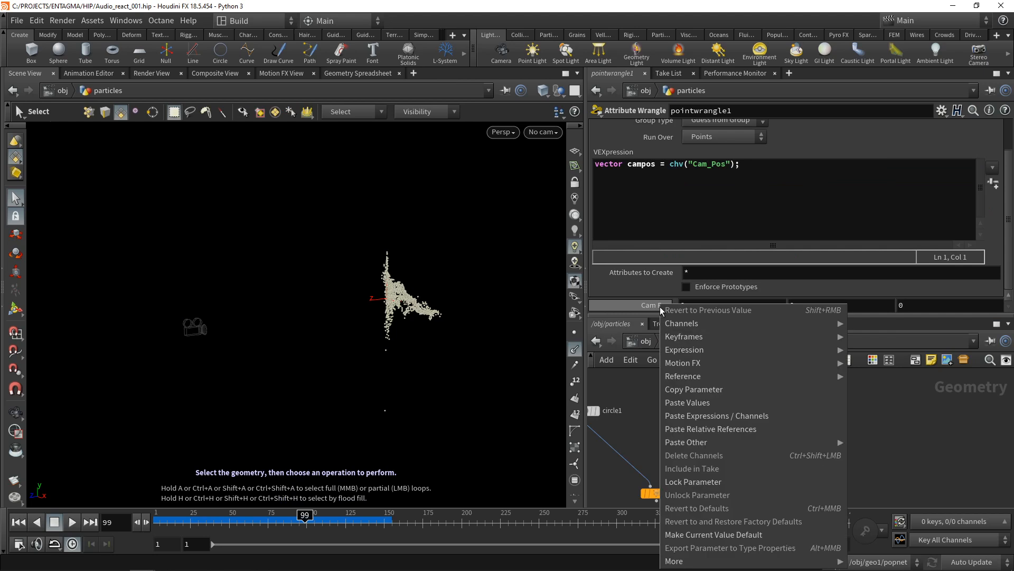
{"action": "left_click", "coordinate": [721, 429]}
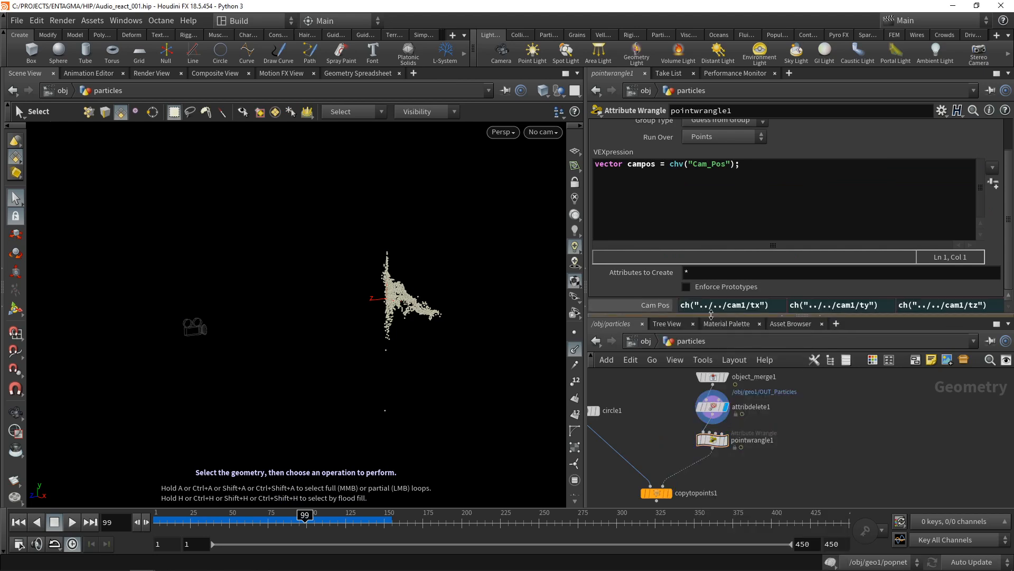
{"action": "left_click", "coordinate": [656, 306]}
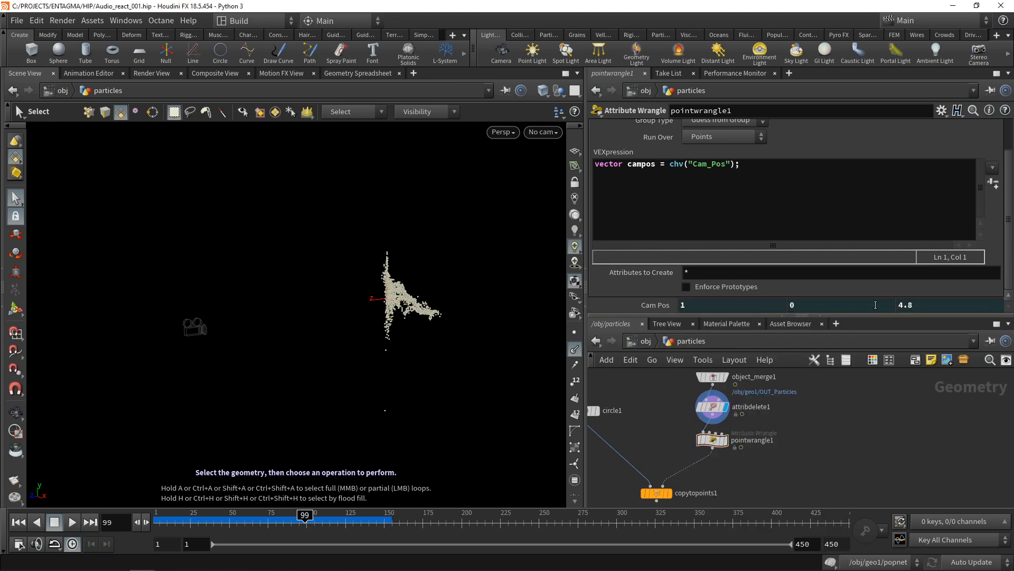
- Add the line v@N = normalize(v@P - campos); to pointwrangle1's VEX code
{"action": "left_click", "coordinate": [775, 168]}
{"action": "key", "text": "Return"}
{"action": "type", "text": "v@N"}
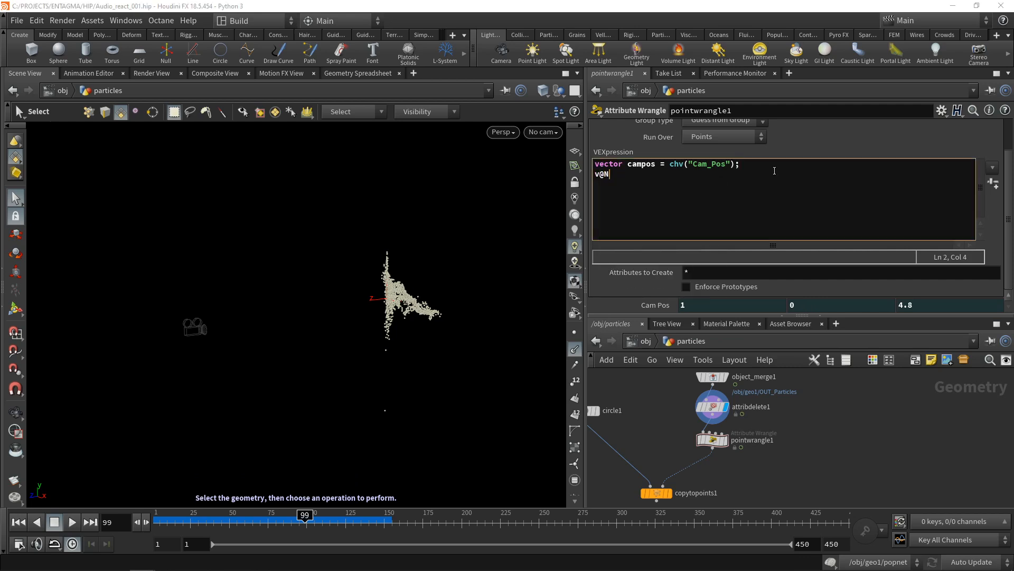
{"action": "type", "text": " = v@P - "}
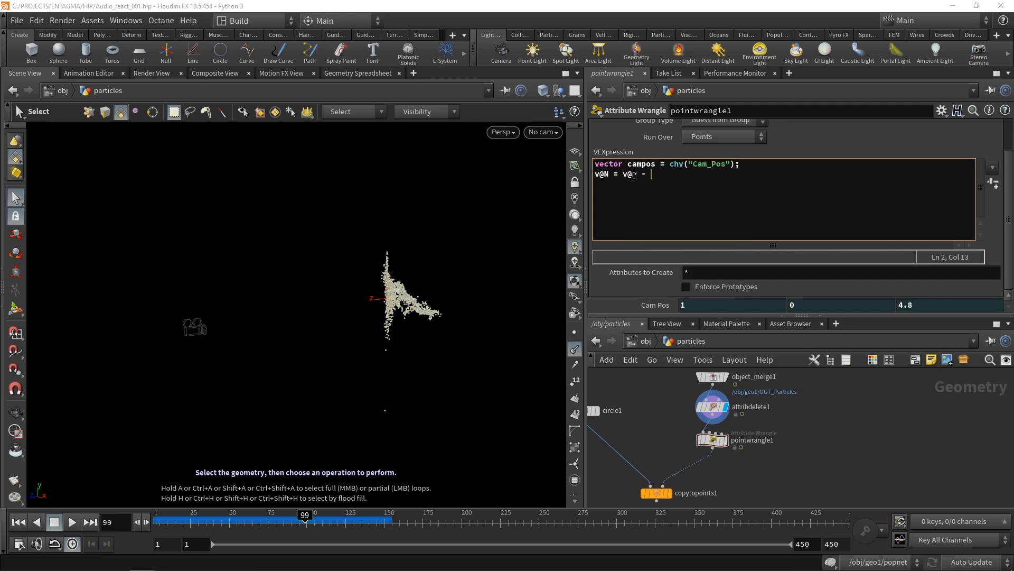
{"action": "type", "text": "campos);"}
{"action": "left_click", "coordinate": [634, 175]}
{"action": "type", "text": "("}
{"action": "key", "text": "Left"}
{"action": "type", "text": "normalize"}
{"action": "left_click", "coordinate": [842, 444]}
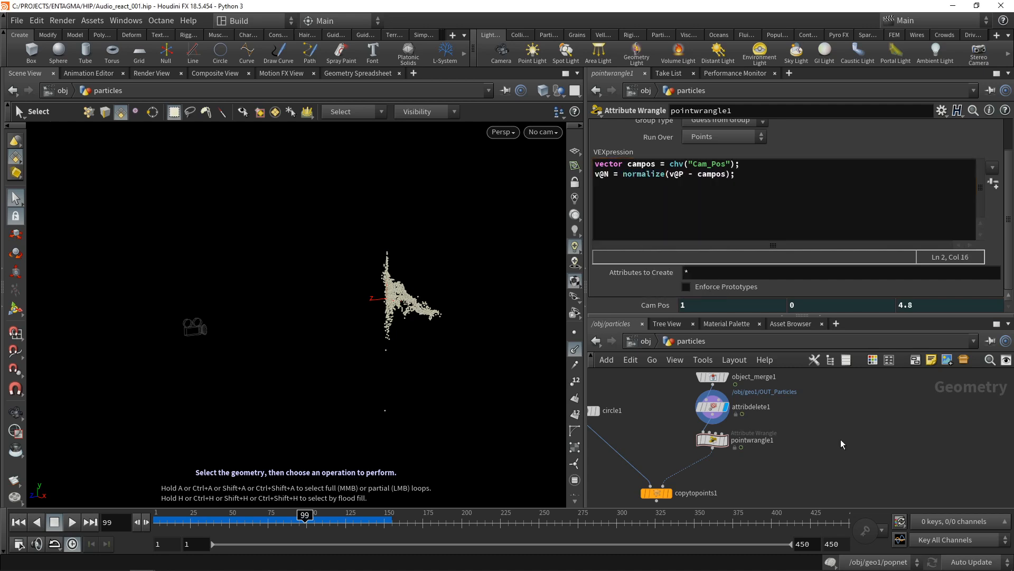
- Display pointwrangle1's output with point normals and inspect their direction relative to the camera
{"action": "left_click", "coordinate": [726, 440]}
{"action": "left_click", "coordinate": [713, 438]}
{"action": "key", "text": "Escape"}
{"action": "left_click_drag", "start_coordinate": [410, 303], "coordinate": [483, 301]}
- Reverse the normal direction in pointwrangle1 by changing the expression to normalize(campos - v@P) and check the normals
{"action": "left_click_drag", "start_coordinate": [698, 175], "coordinate": [666, 176]}
{"action": "type", "text": "("}
{"action": "left_click", "coordinate": [698, 176]}
{"action": "type", "text": "- v@"}
{"action": "type", "text": "P"}
{"action": "left_click_drag", "start_coordinate": [423, 298], "coordinate": [448, 344], "text": "alt"}
{"action": "right_click_drag", "start_coordinate": [448, 344], "coordinate": [650, 272], "text": "alt"}
{"action": "middle_click_drag", "start_coordinate": [499, 306], "coordinate": [447, 304], "text": "alt"}
- Add the line v@up = normalize(v@v); to pointwrangle1 and apply the code
{"action": "left_click", "coordinate": [777, 181]}
{"action": "key", "text": "Return"}
{"action": "type", "text": "v@up "}
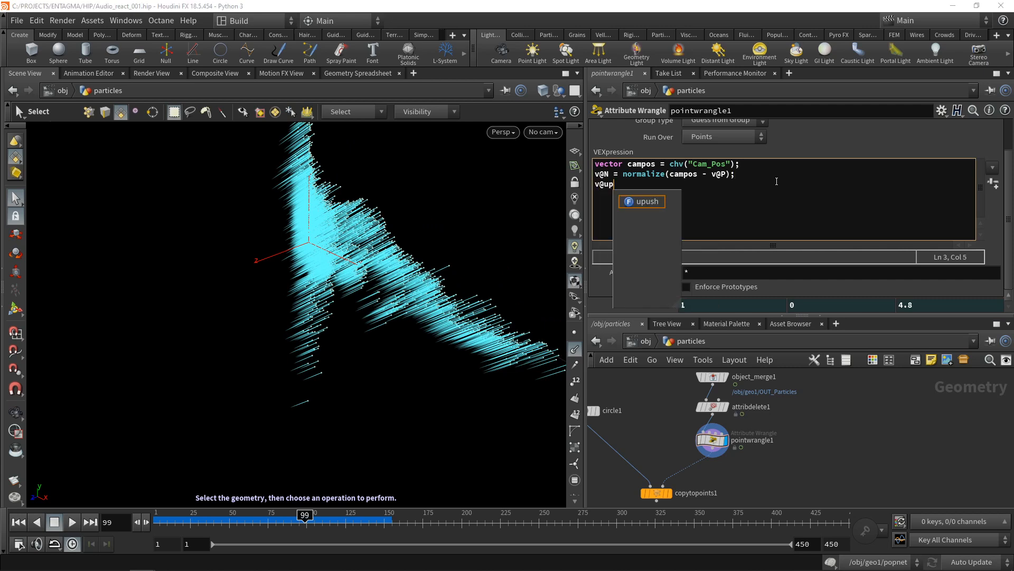
{"action": "type", "text": "= nor"}
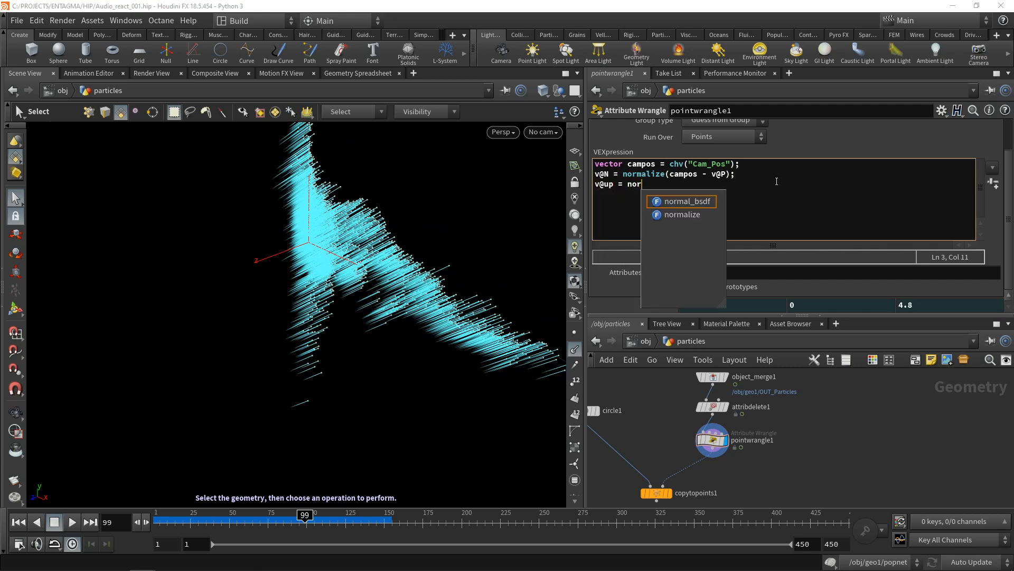
{"action": "type", "text": "malize(v@"}
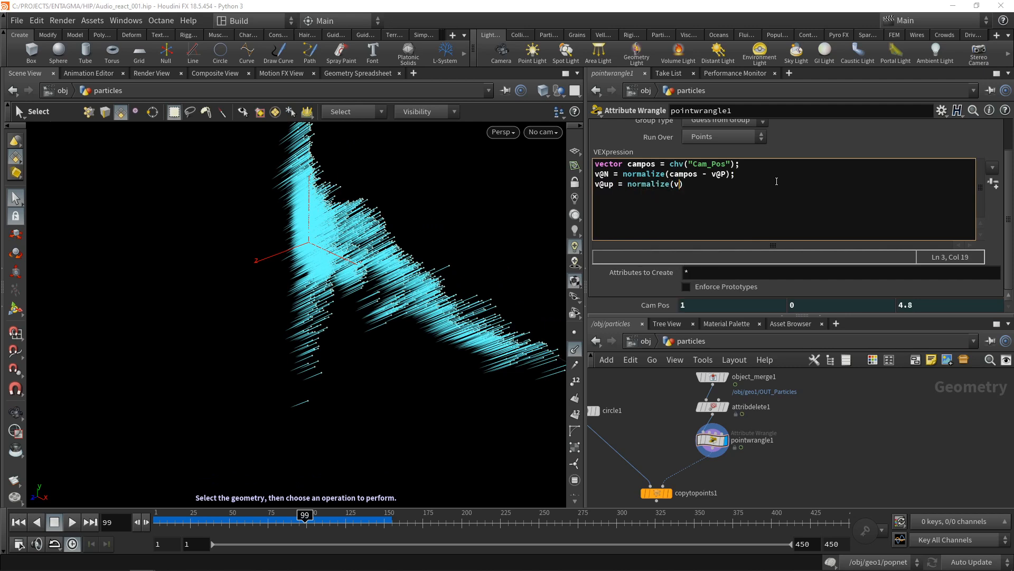
{"action": "type", "text": "v);"}
{"action": "key", "text": "ctrl+Return"}
- Display copytopoints1 without point normals and look at the result through cam1
{"action": "middle_click_drag", "start_coordinate": [807, 478], "coordinate": [847, 439]}
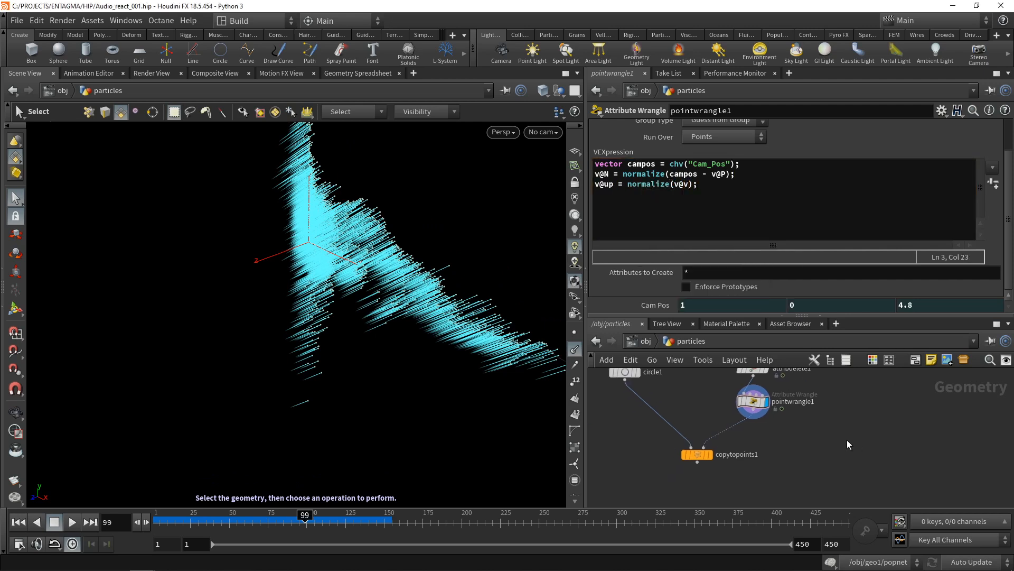
{"action": "left_click", "coordinate": [709, 455]}
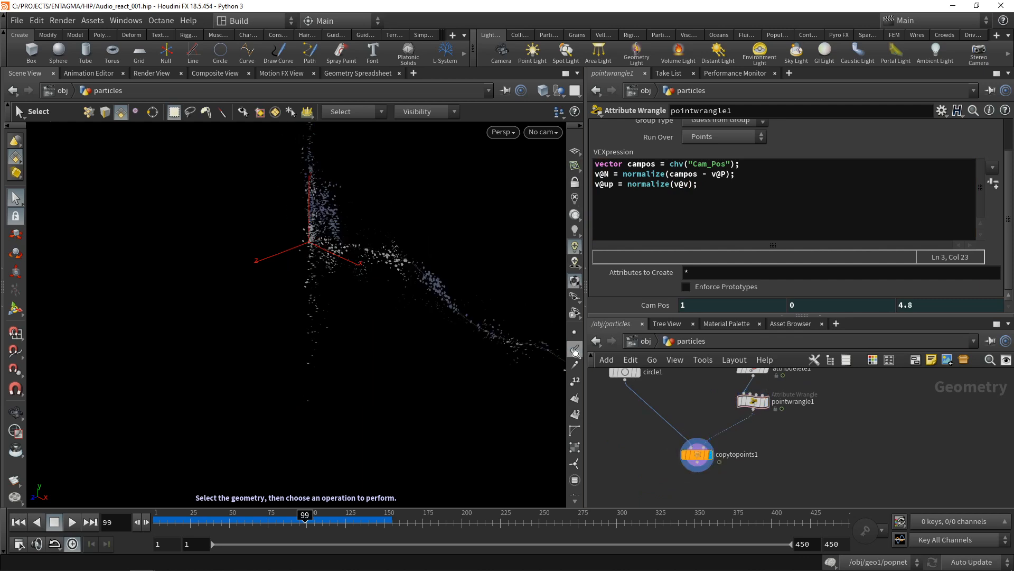
{"action": "middle_click_drag", "start_coordinate": [781, 424], "coordinate": [787, 443]}
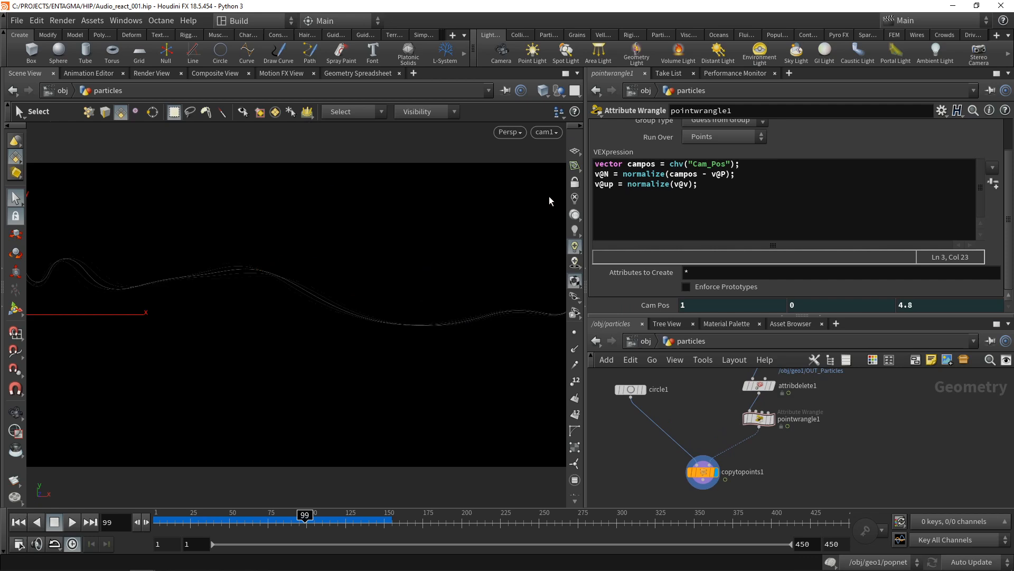
- Move the circle1 node closer to copytopoints1 and set its orientation to XY Plane
{"action": "left_click_drag", "start_coordinate": [630, 389], "coordinate": [642, 418]}
{"action": "left_click", "coordinate": [692, 146]}
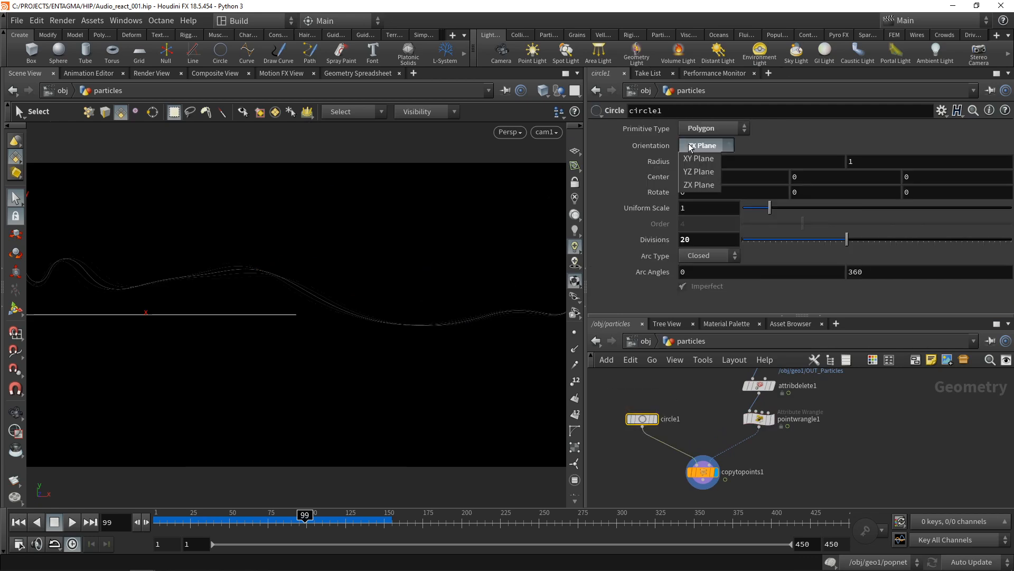
{"action": "left_click", "coordinate": [698, 158]}
{"action": "left_click", "coordinate": [717, 458]}
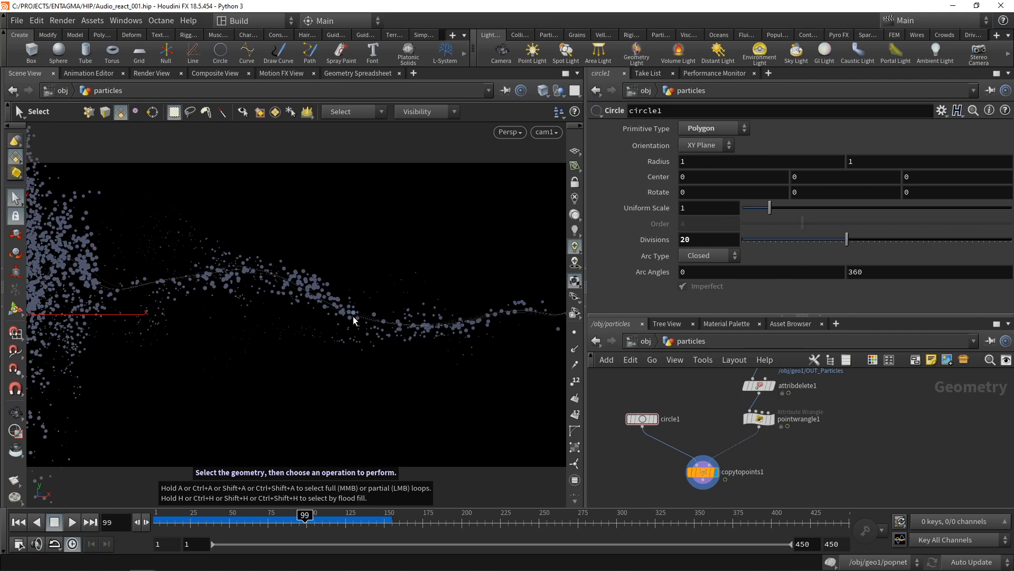
- Change pointwrangle1's normal expression to v@N = normalize(v@P - campos);
{"action": "left_click_drag", "start_coordinate": [874, 465], "coordinate": [761, 412]}
{"action": "double_click", "coordinate": [684, 173]}
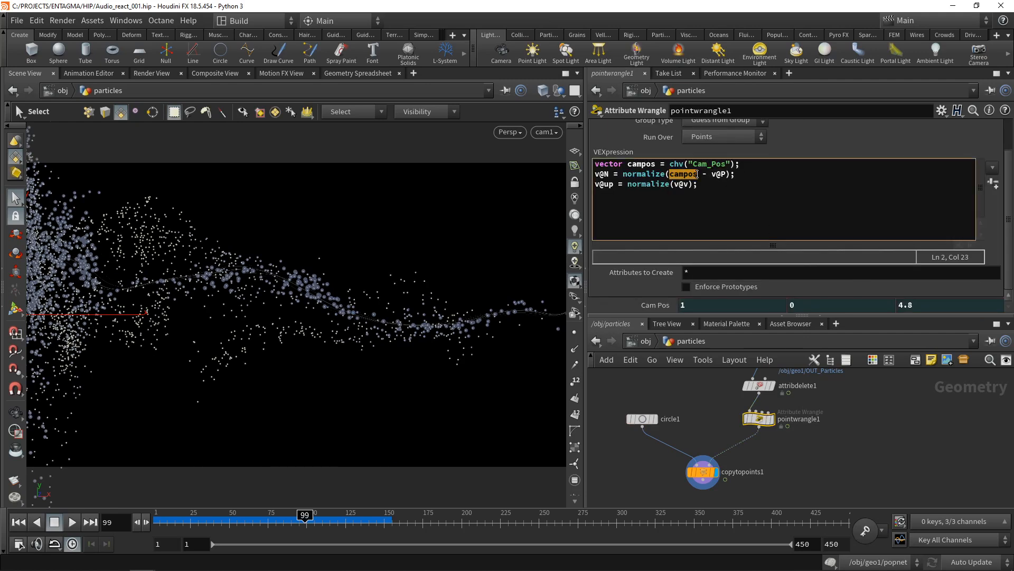
{"action": "type", "text": "v@P"}
{"action": "key", "text": "Delete"}
{"action": "key", "text": "Delete"}
{"action": "key", "text": "Delete"}
{"action": "key", "text": "Delete"}
{"action": "key", "text": "Delete"}
{"action": "key", "text": "Delete"}
{"action": "type", "text": "- campos"}
{"action": "left_click", "coordinate": [917, 466]}
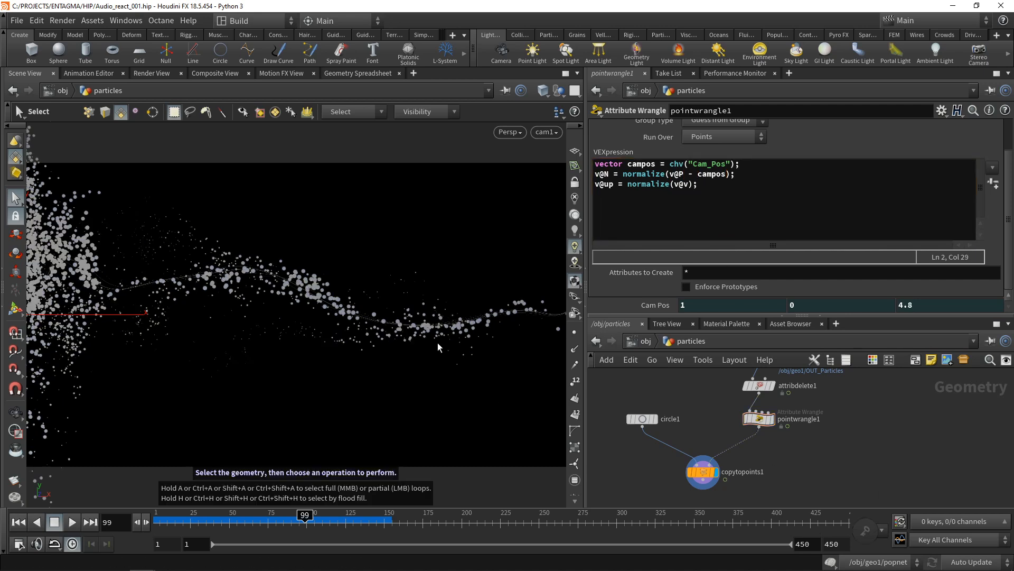
- Compare the points from pointwrangle1 with the circles copied by copytopoints1 in the viewport
{"action": "left_click", "coordinate": [772, 419]}
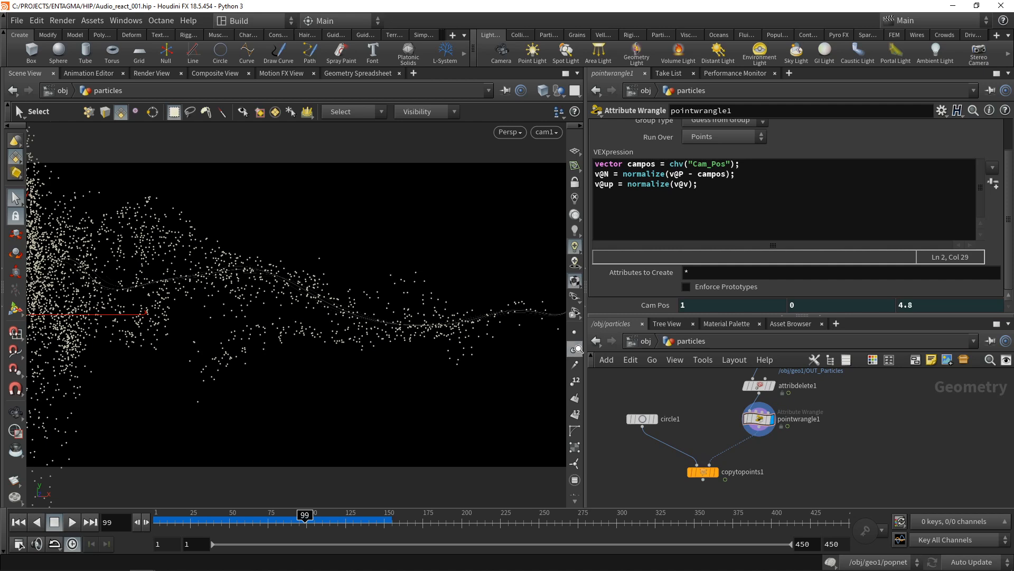
{"action": "left_click", "coordinate": [714, 472]}
{"action": "left_click", "coordinate": [703, 472]}
- Append a Null named OUT_Particles after copytopoints1 and save the scene
{"action": "middle_click_drag", "start_coordinate": [700, 486], "coordinate": [704, 437]}
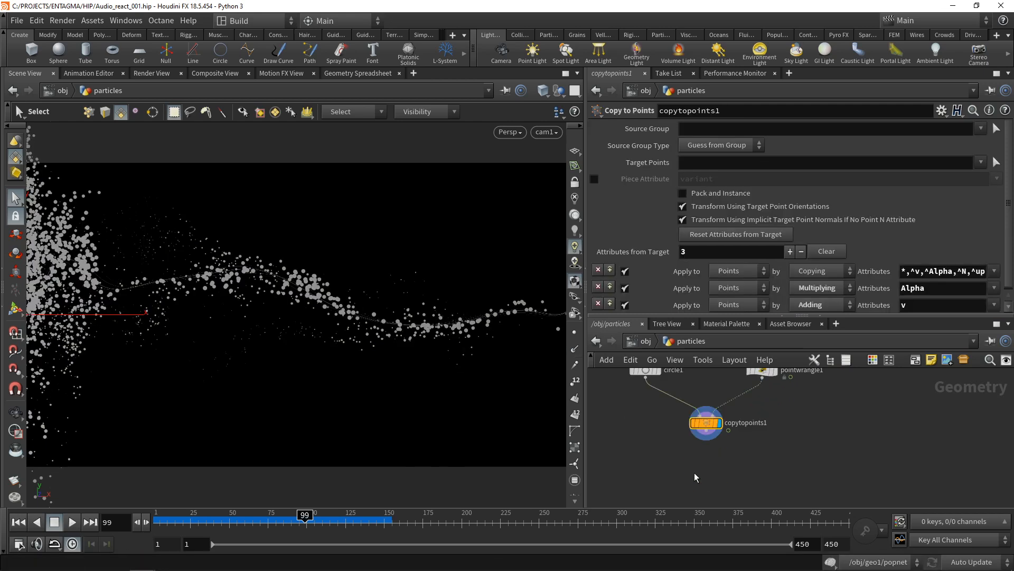
{"action": "key", "text": "Tab"}
{"action": "type", "text": "null"}
{"action": "key", "text": "shift+Return"}
{"action": "double_click", "coordinate": [727, 455]}
{"action": "type", "text": "OUT_Particles"}
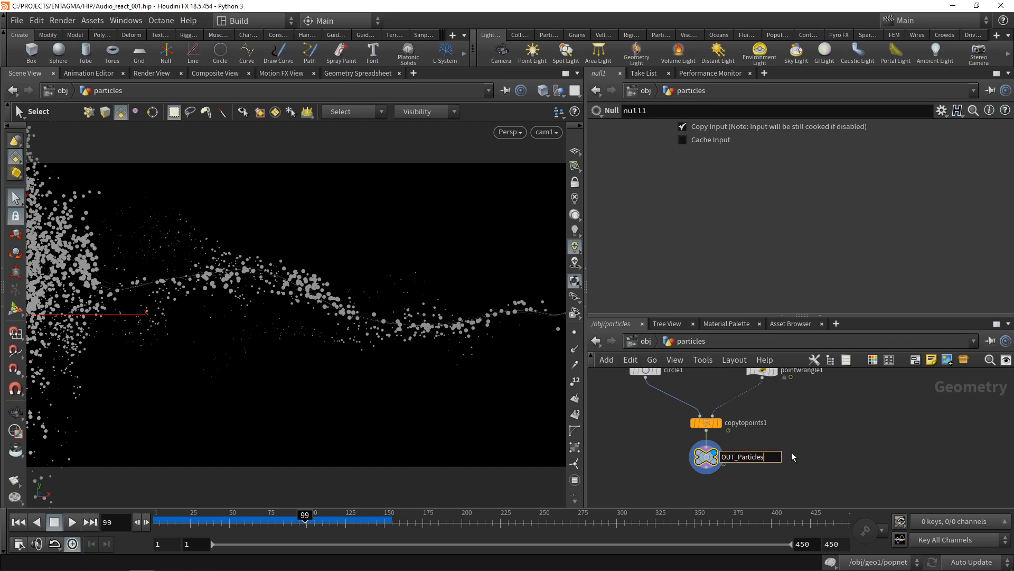
{"action": "key", "text": "Return"}
{"action": "key", "text": "ctrl+s"}
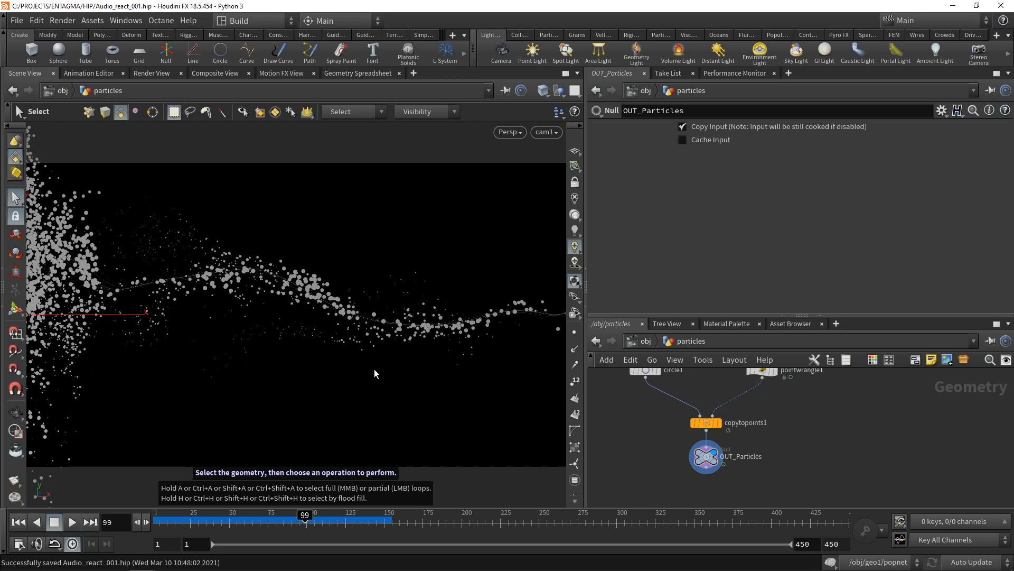
- Add a second Point Wrangle, connect it to pointwrangle1's output and display it
{"action": "left_click_drag", "start_coordinate": [740, 315], "coordinate": [745, 240]}
{"action": "left_click", "coordinate": [761, 333]}
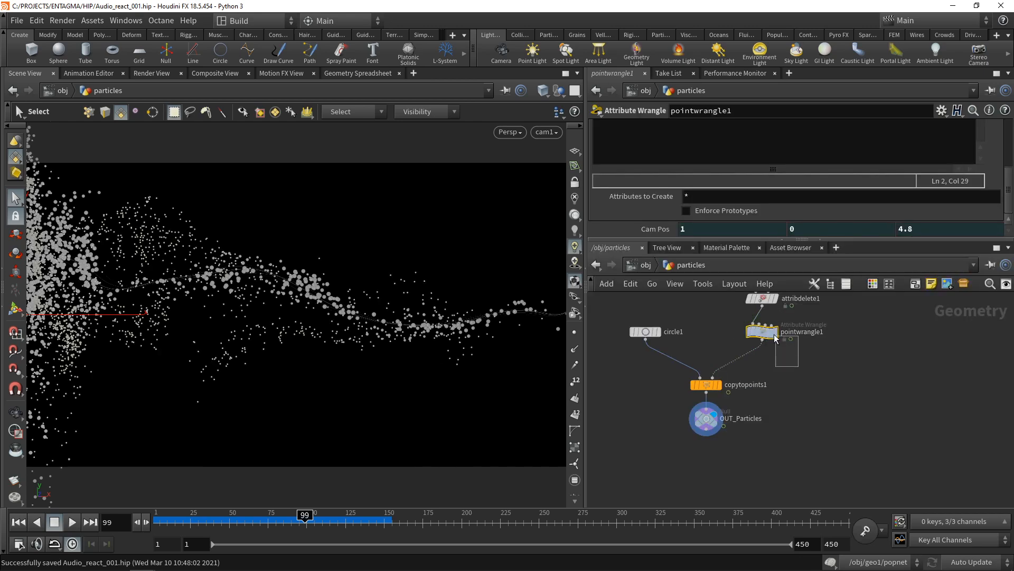
{"action": "middle_click_drag", "start_coordinate": [851, 391], "coordinate": [816, 406]}
{"action": "key", "text": "Tab"}
{"action": "type", "text": "pointwr"}
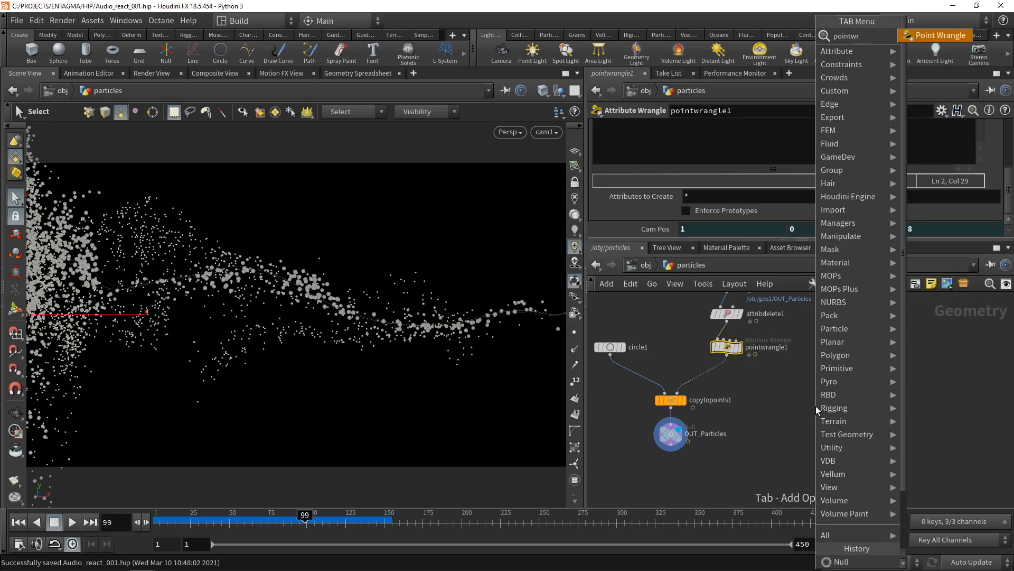
{"action": "key", "text": "Return"}
{"action": "left_click", "coordinate": [815, 406]}
{"action": "left_click_drag", "start_coordinate": [727, 356], "coordinate": [815, 396]}
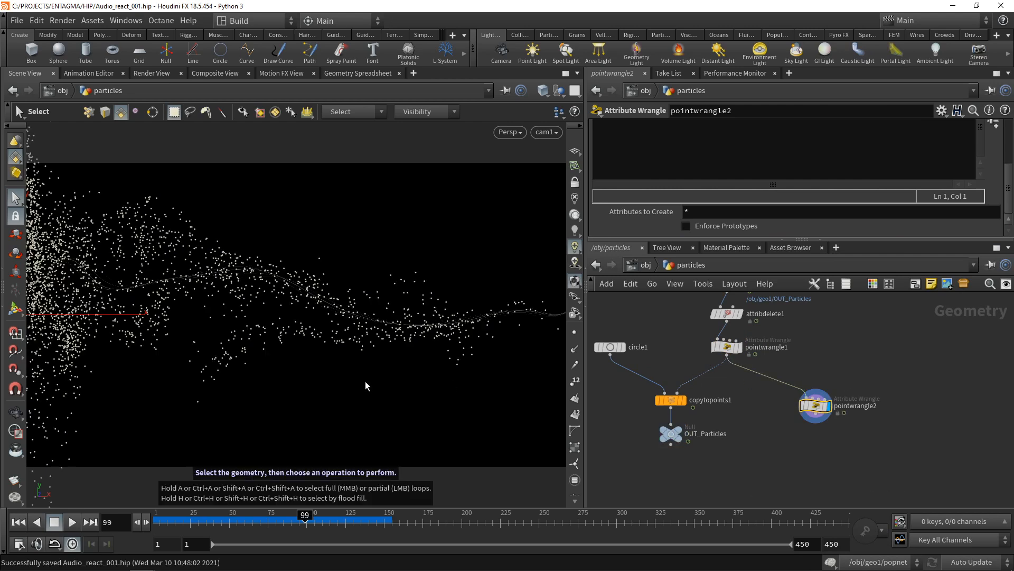
- Write float r = chf("Radius"); in pointwrangle2, create its parameter and set Radius to 0.11
{"action": "key", "text": "Escape"}
{"action": "left_click_drag", "start_coordinate": [265, 373], "coordinate": [381, 341]}
{"action": "left_click_drag", "start_coordinate": [840, 455], "coordinate": [792, 385]}
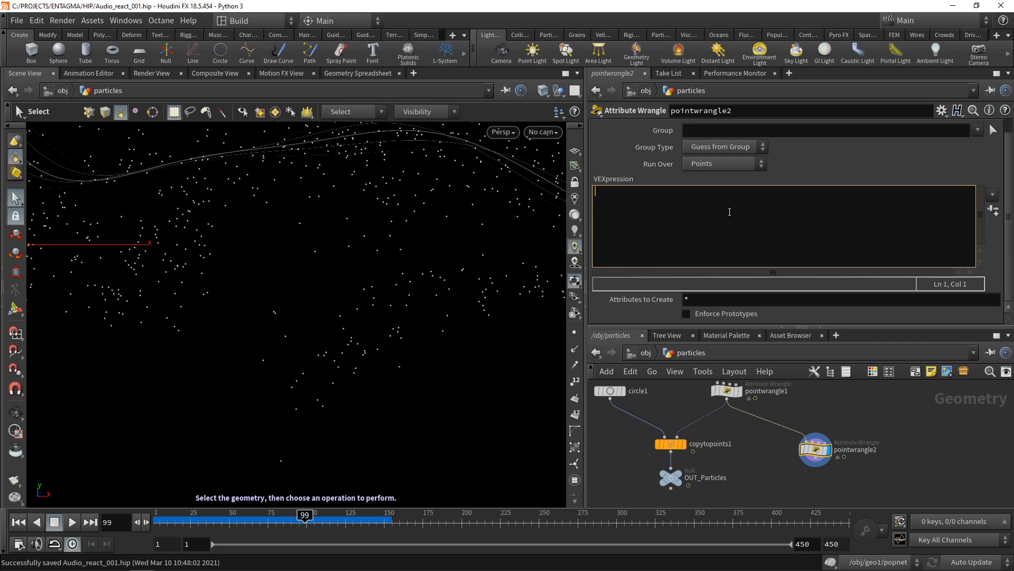
{"action": "type", "text": "float r = chf(\""}
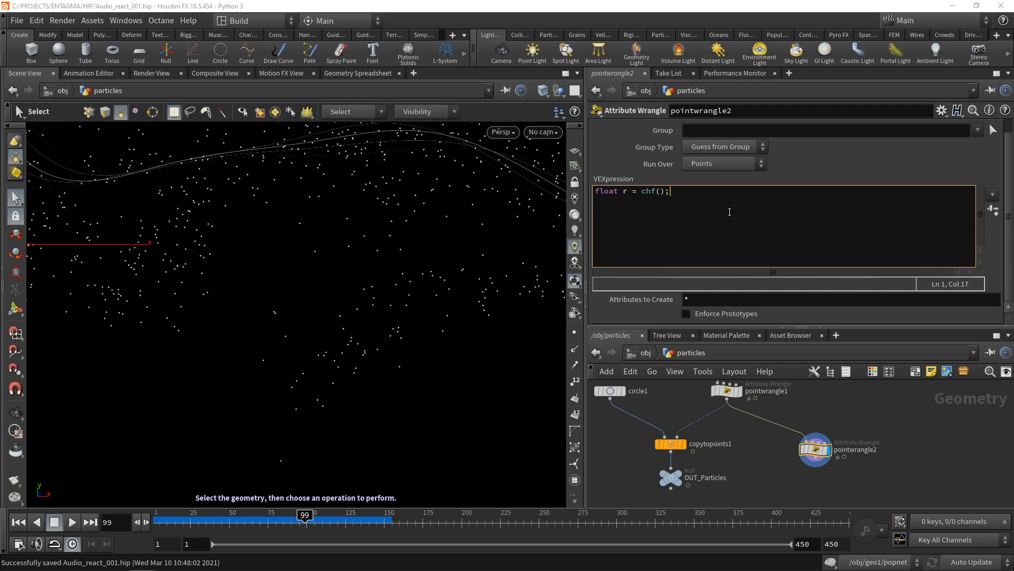
{"action": "type", "text": "Radius"}
{"action": "left_click", "coordinate": [994, 211]}
{"action": "left_click_drag", "start_coordinate": [743, 317], "coordinate": [770, 317]}
- Add the line vector npos = v@P + v@v * r; below the radius declaration in pointwrangle2
{"action": "left_click", "coordinate": [765, 207]}
{"action": "key", "text": "Return"}
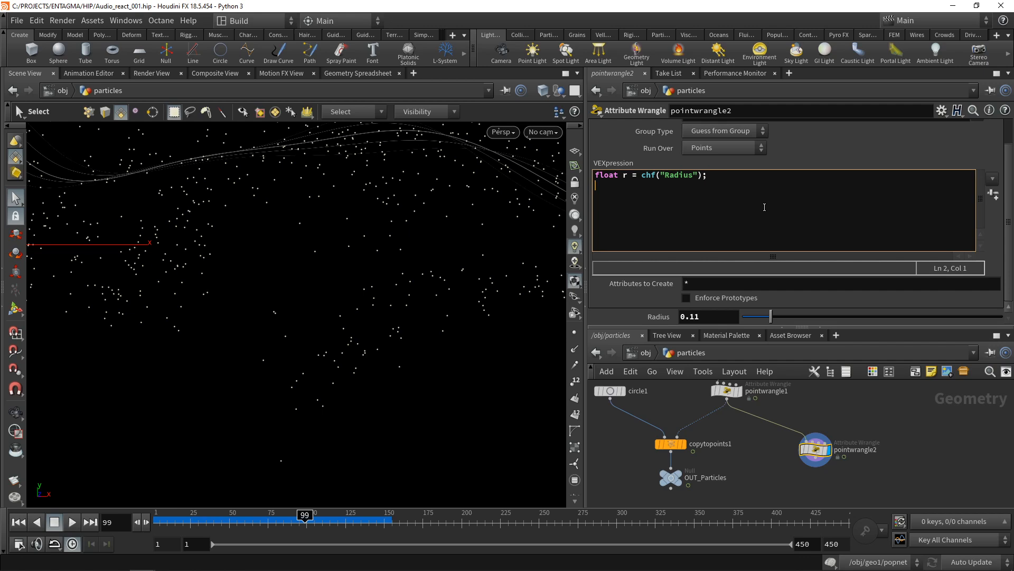
{"action": "type", "text": "vecto"}
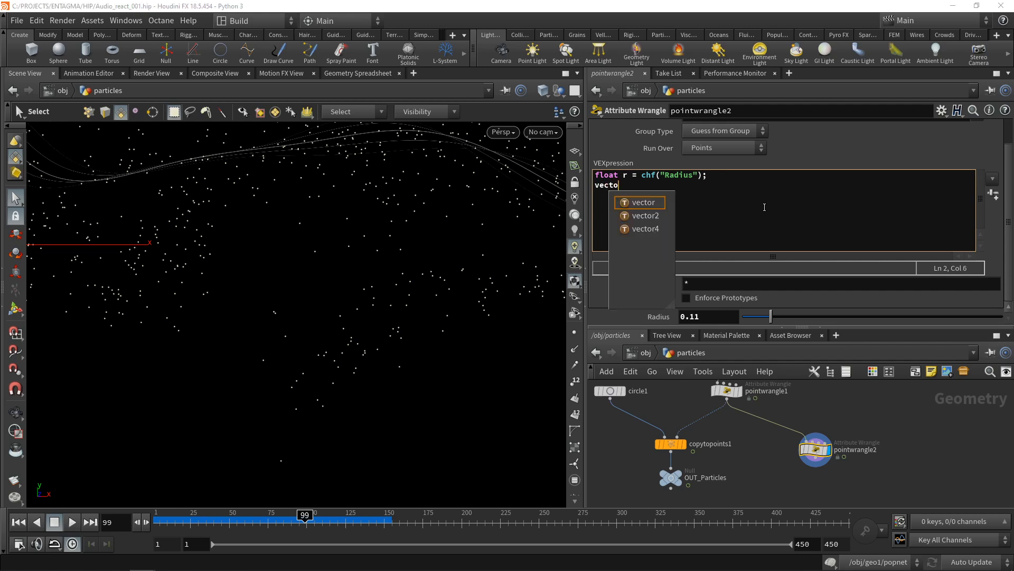
{"action": "type", "text": "r npos"}
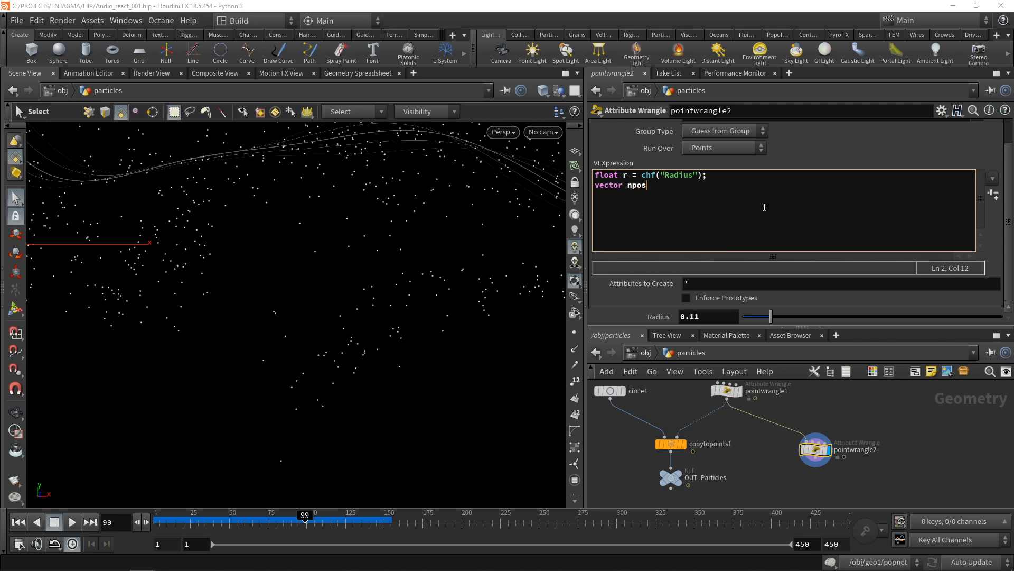
{"action": "type", "text": " = v@P + v@v"}
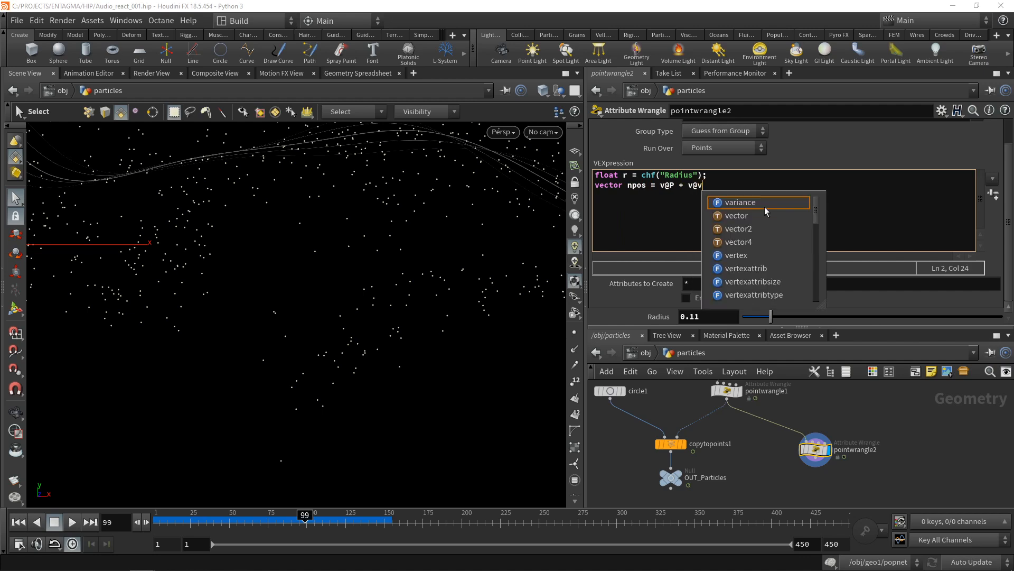
{"action": "type", "text": " * r;"}
{"action": "key", "text": "Return"}
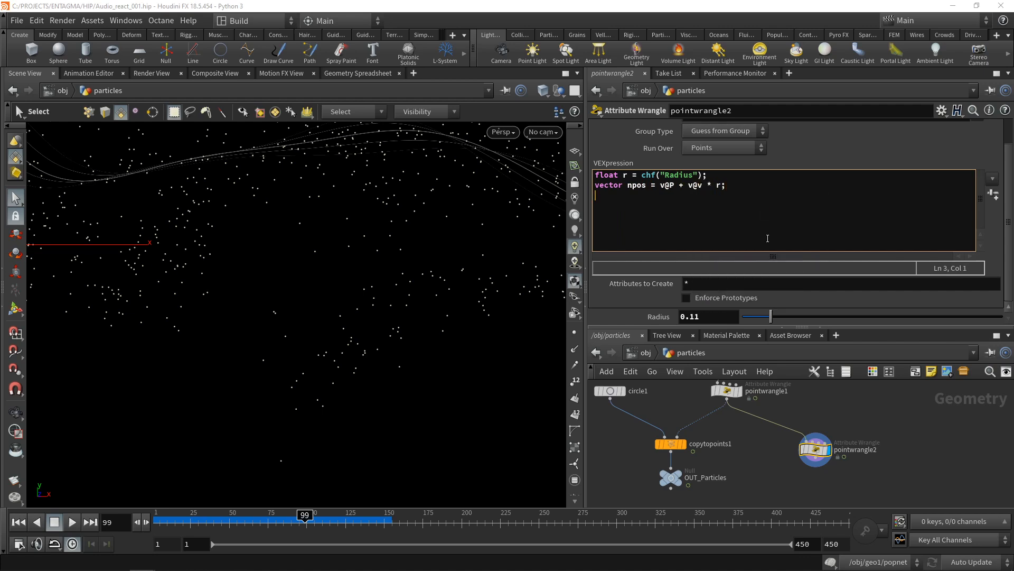
- Add int newpt = addpoint(0, npos); to pointwrangle2, apply the code and set Radius to 0.02
{"action": "type", "text": "int "}
{"action": "type", "text": "newpt"}
{"action": "type", "text": " = addpoint"}
{"action": "type", "text": "(0, "}
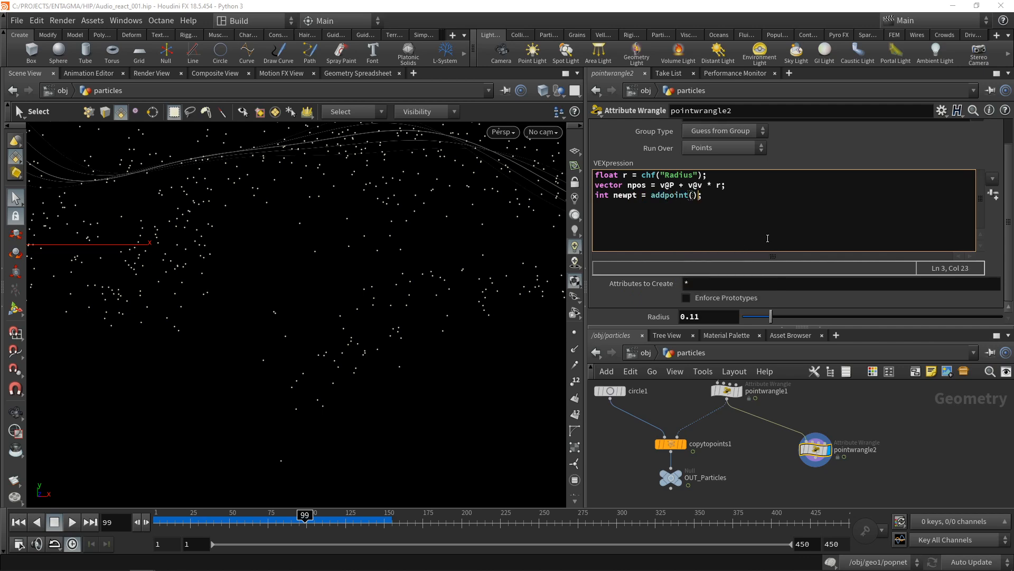
{"action": "type", "text": "npos"}
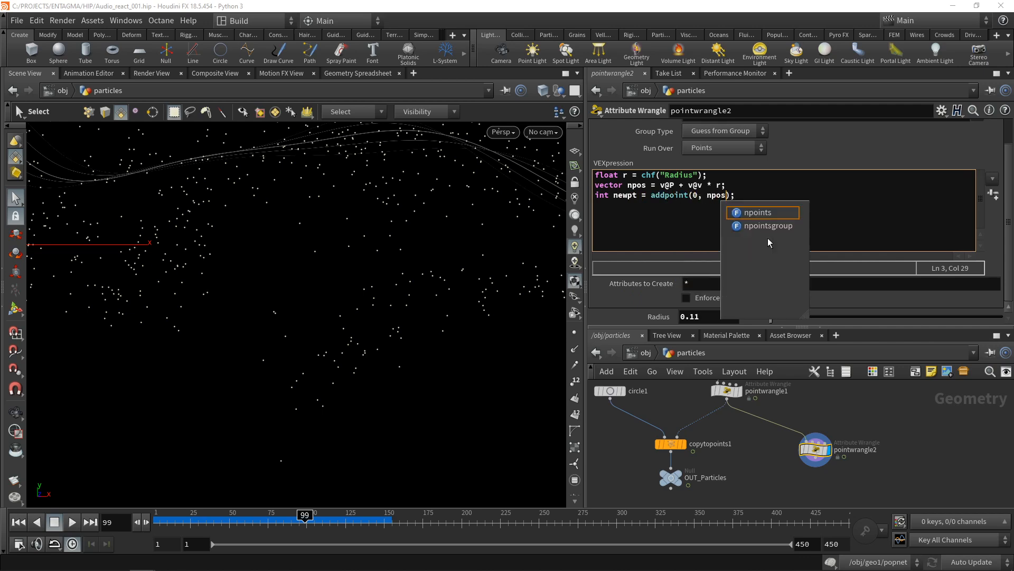
{"action": "left_click", "coordinate": [750, 453]}
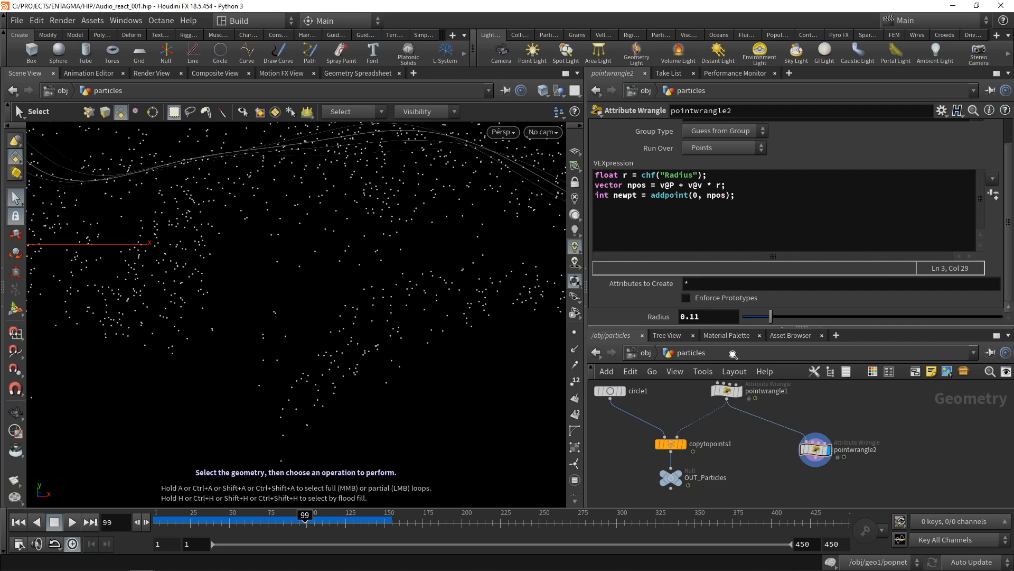
{"action": "left_click_drag", "start_coordinate": [767, 317], "coordinate": [743, 323]}
{"action": "left_click_drag", "start_coordinate": [747, 322], "coordinate": [748, 322]}
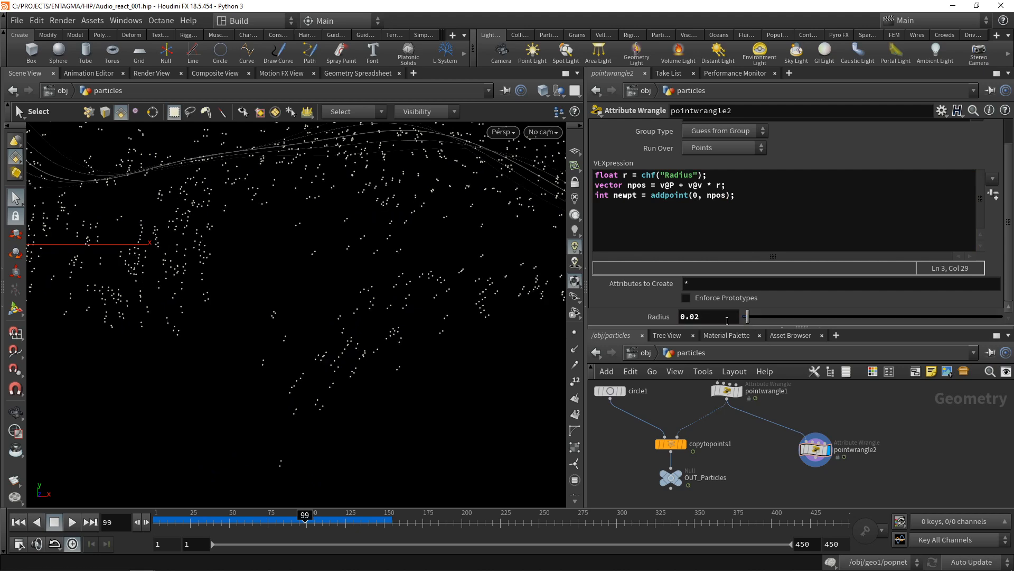
- Start a fourth code line in pointwrangle2 with int newprim = addprim();
{"action": "left_click", "coordinate": [763, 200]}
{"action": "key", "text": "Return"}
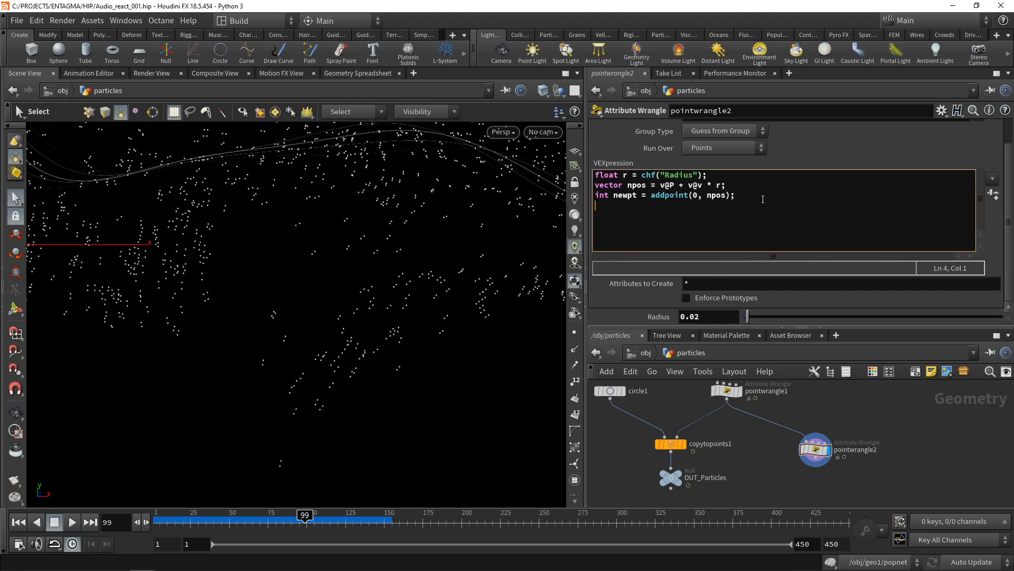
{"action": "type", "text": "int "}
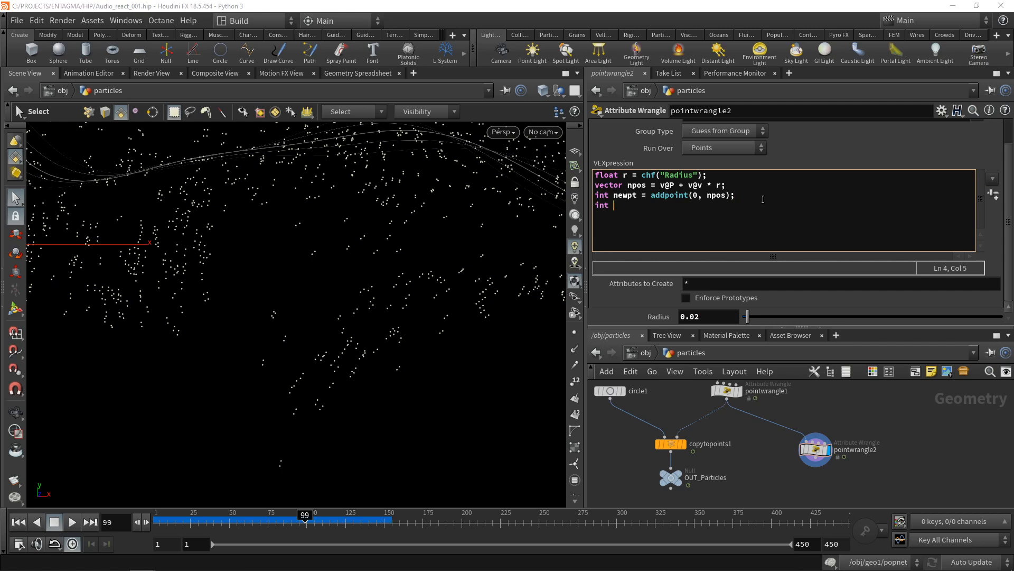
{"action": "type", "text": "newprim = add"}
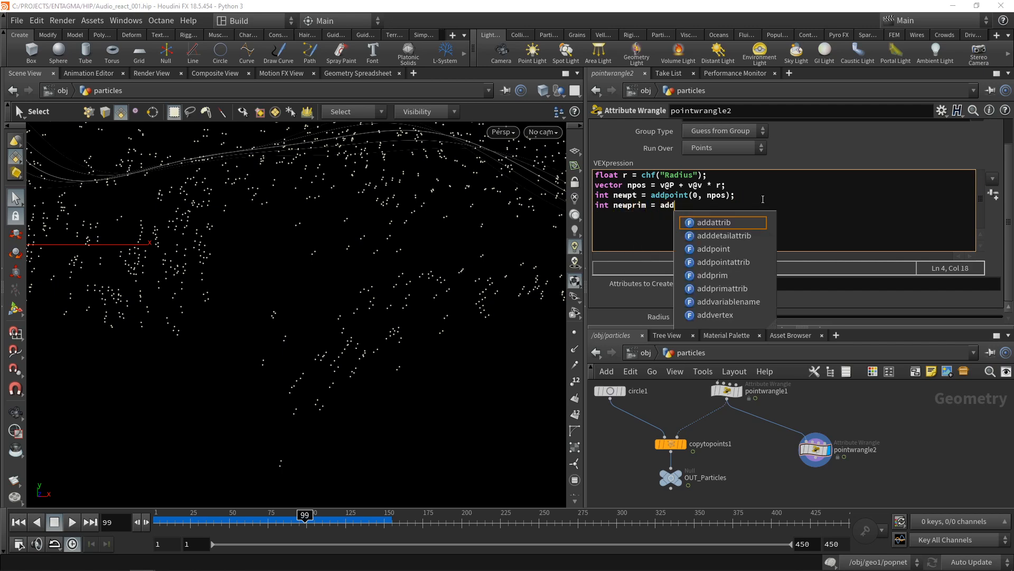
{"action": "type", "text": "p"}
{"action": "key", "text": "Down"}
{"action": "key", "text": "Down"}
{"action": "key", "text": "Return"}
{"action": "type", "text": "();"}
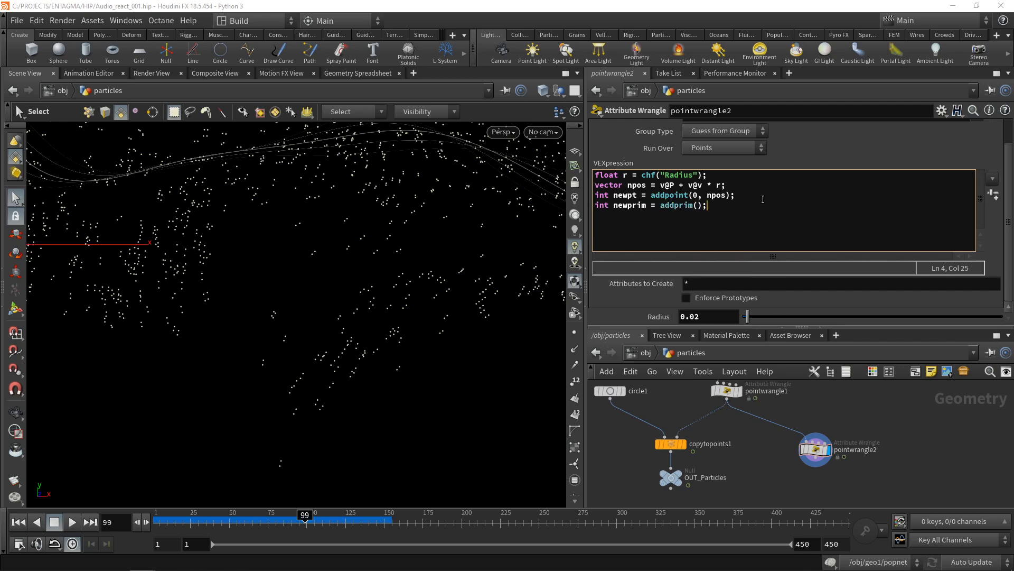
{"action": "type", "text": "0, \"polyl"}
{"action": "key", "text": "Return"}
{"action": "type", "text": "\", @ptnum"}
{"action": "key", "text": "Return"}
{"action": "type", "text": ", newpt"}
{"action": "mouse_move", "coordinate": [747, 316]}
{"action": "left_mouse_down"}
{"action": "mouse_move", "coordinate": [767, 315]}
{"action": "mouse_move", "coordinate": [751, 316]}
{"action": "left_mouse_up"}
- Insert setpointattrib(0, "v", newpt, v@v); between the addpoint and addprim lines
{"action": "left_click", "coordinate": [858, 219]}
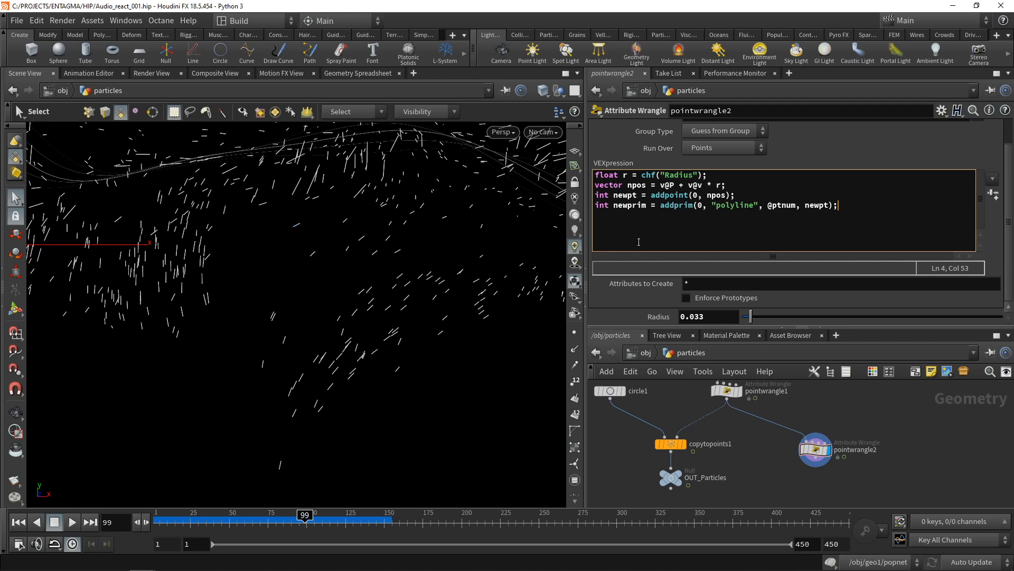
{"action": "key", "text": "Return"}
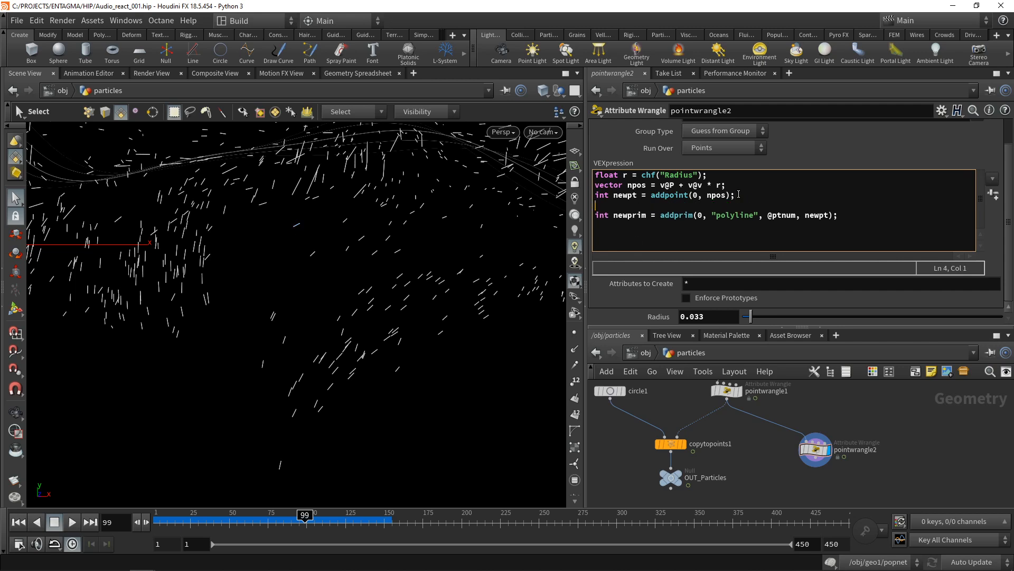
{"action": "key", "text": "Return"}
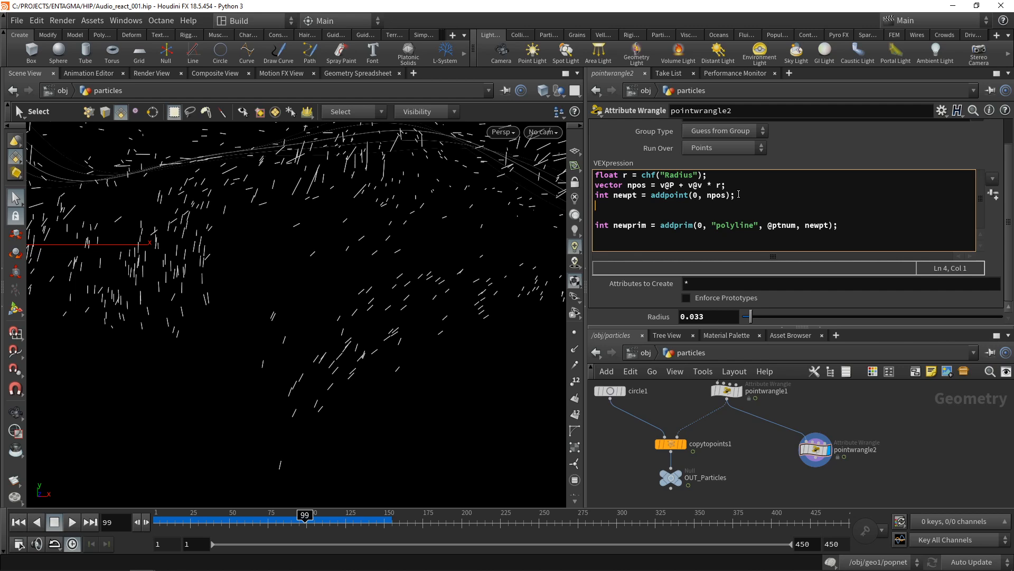
{"action": "type", "text": "setp"}
{"action": "key", "text": "Down"}
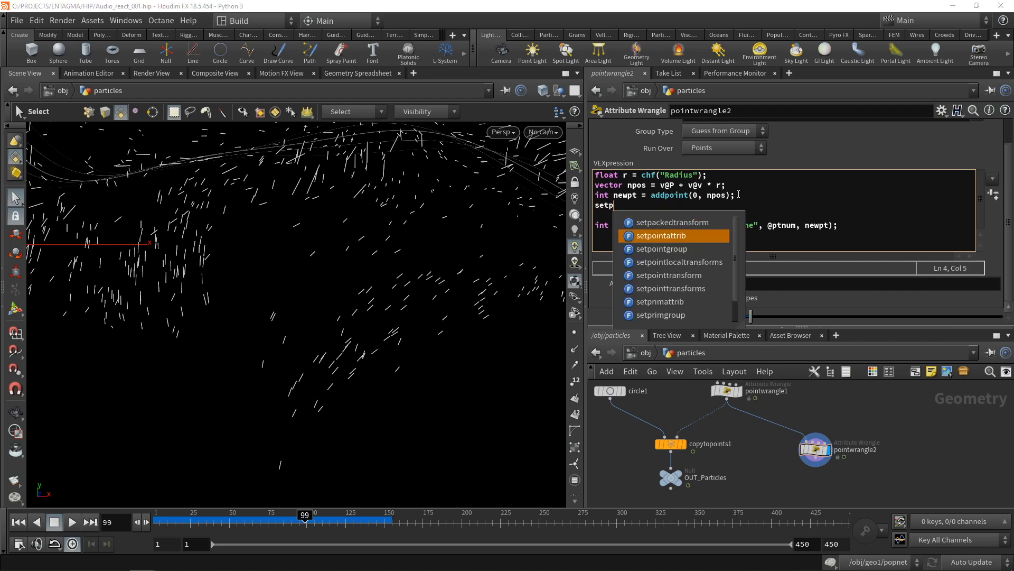
{"action": "key", "text": "Return"}
{"action": "type", "text": "();"}
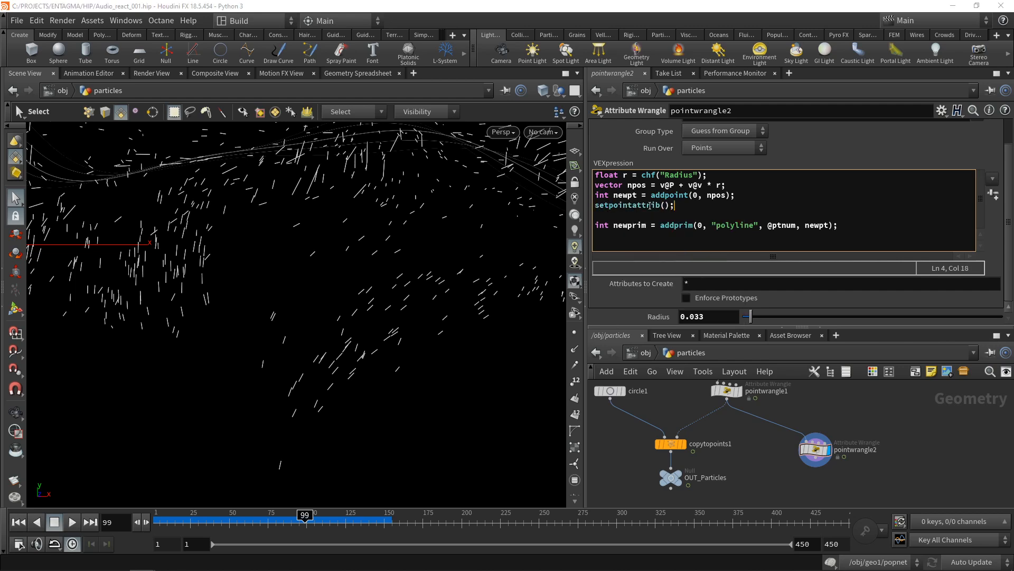
{"action": "type", "text": "0, \"v\", newpt, v@v"}
{"action": "key", "text": "Escape"}
{"action": "key", "text": "End"}
{"action": "key", "text": "Return"}
- Duplicate the setpointattrib line directly below itself and remove the spare blank line
{"action": "left_click_drag", "start_coordinate": [759, 205], "coordinate": [593, 205]}
{"action": "key", "text": "ctrl+c"}
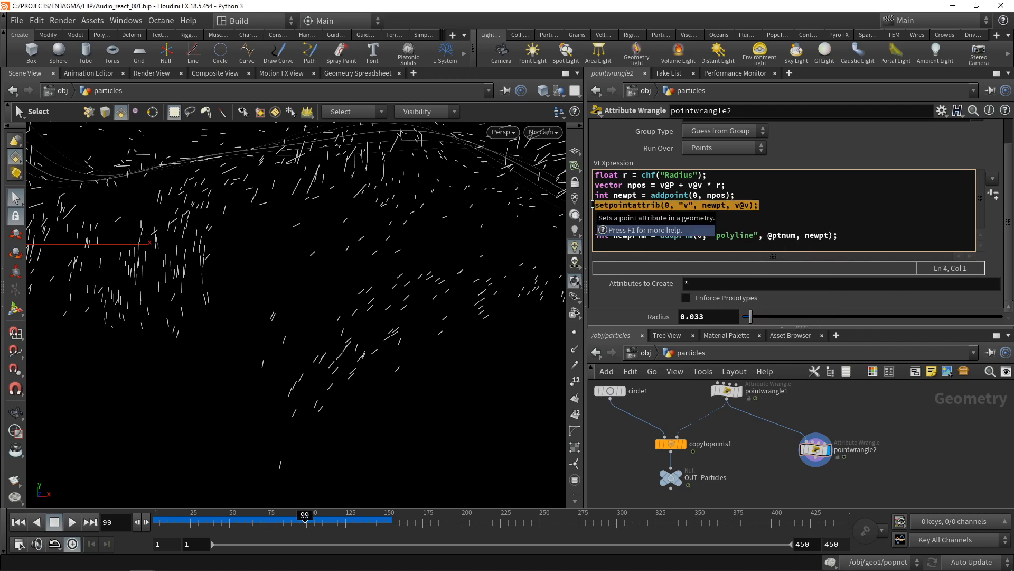
{"action": "left_click", "coordinate": [604, 215]}
{"action": "key", "text": "ctrl+v"}
{"action": "key", "text": "Down"}
{"action": "key", "text": "BackSpace"}
{"action": "left_click", "coordinate": [690, 216]}
{"action": "key", "text": "BackSpace"}
{"action": "type", "text": "normage"}
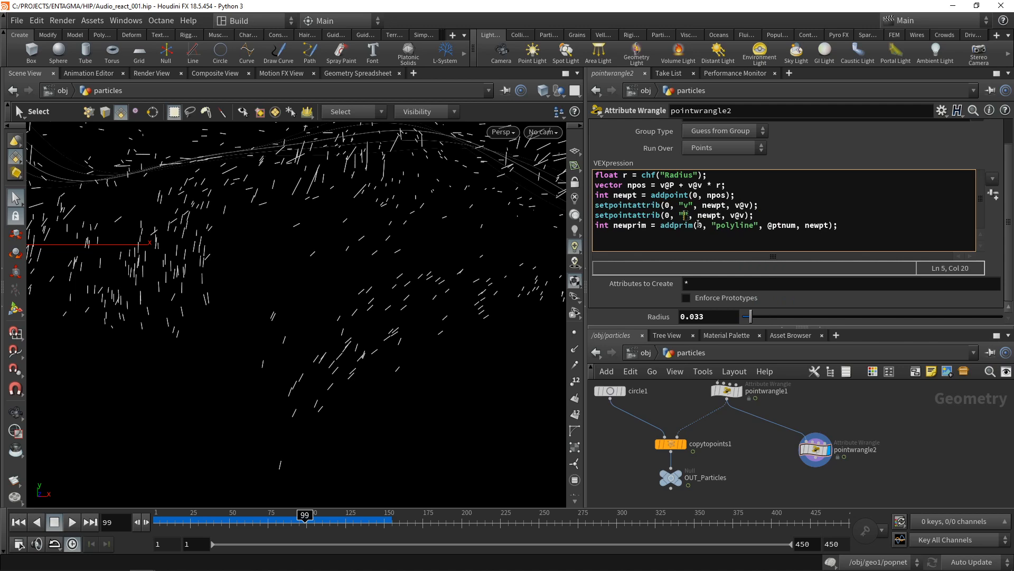
{"action": "key", "text": "ctrl+Right"}
{"action": "key", "text": "ctrl+Right"}
{"action": "key", "text": "ctrl+Right"}
{"action": "key", "text": "Delete"}
{"action": "key", "text": "Right"}
{"action": "key", "text": "Delete"}
{"action": "type", "text": "normage"}
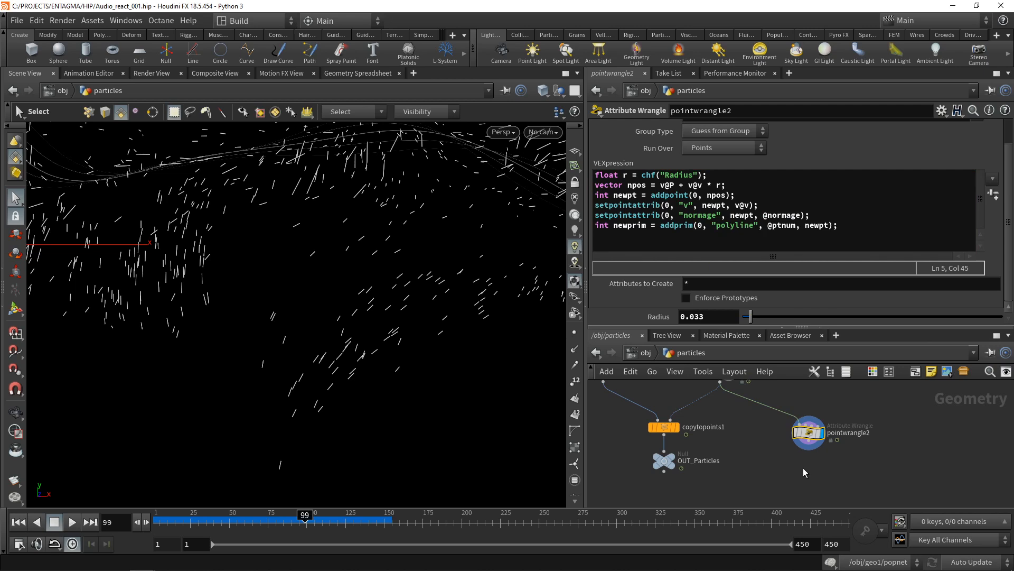
- Append a Color node below pointwrangle2 and display it
{"action": "key", "text": "Tab"}
{"action": "type", "text": "color"}
{"action": "key", "text": "Return"}
{"action": "left_click", "coordinate": [807, 466]}
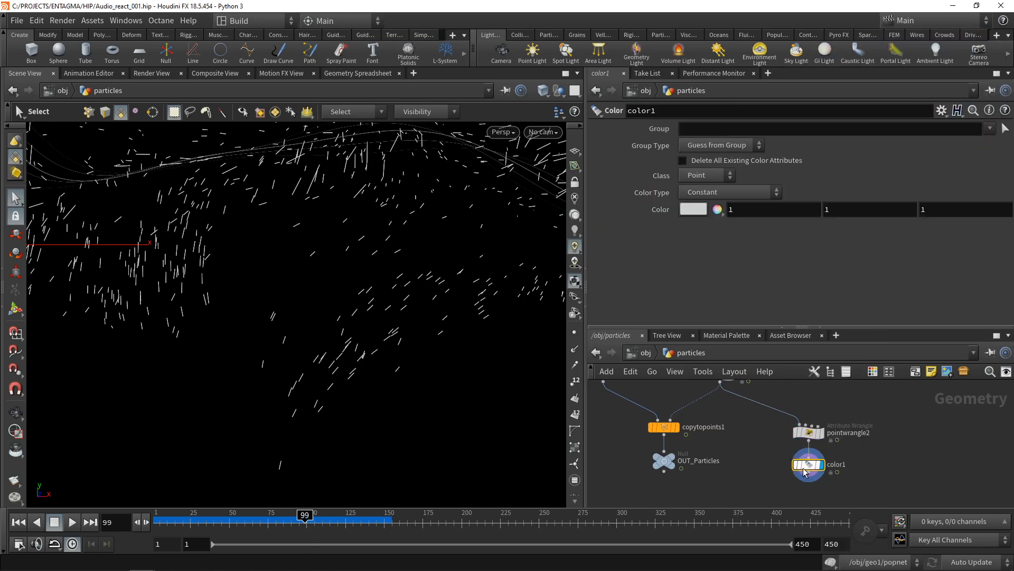
- Set the Color node's Color Type to Ramp from Attribute and choose normage as the attribute
{"action": "left_click", "coordinate": [726, 192]}
{"action": "left_click", "coordinate": [719, 245]}
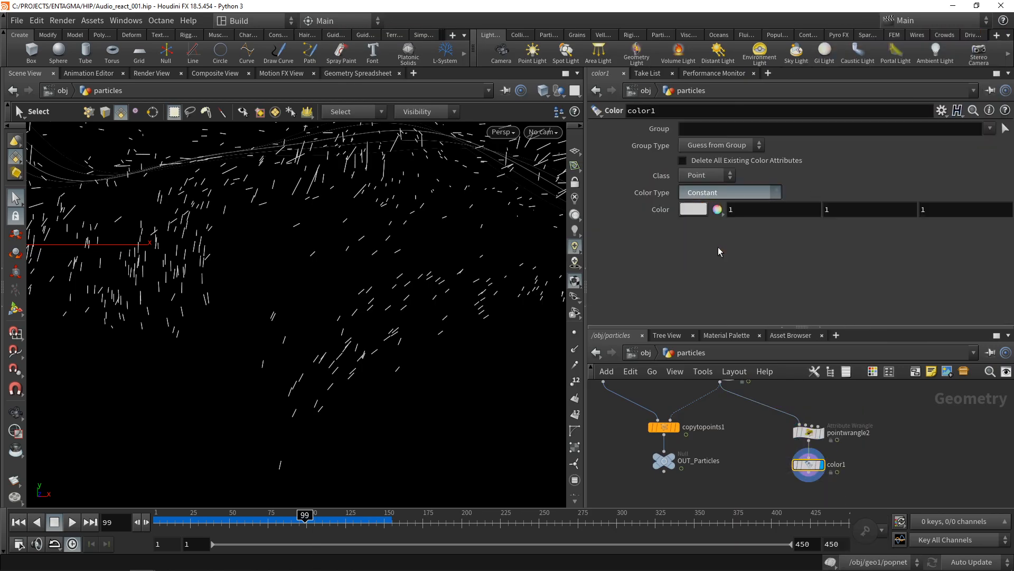
{"action": "left_click", "coordinate": [1005, 208]}
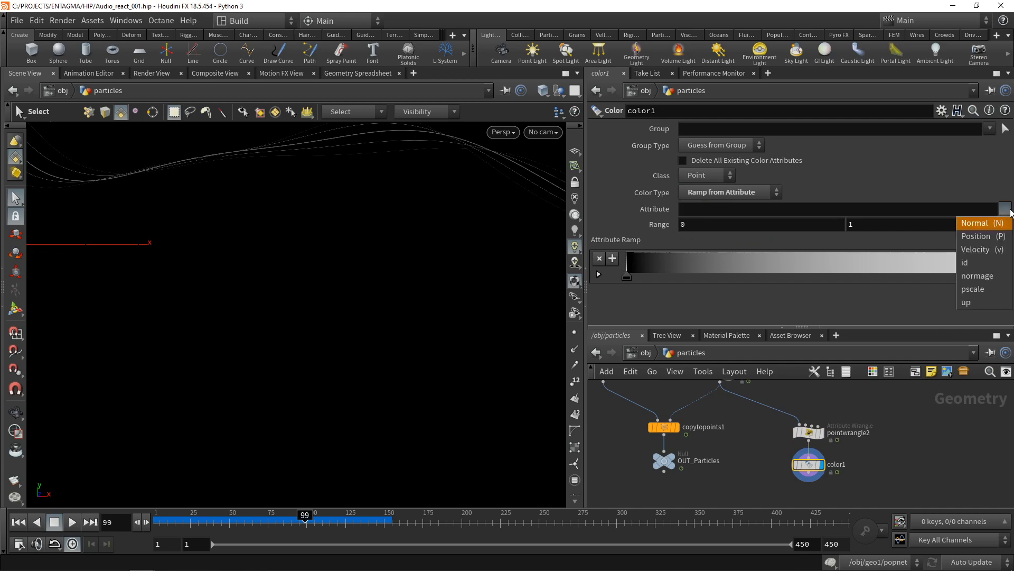
{"action": "left_click", "coordinate": [977, 277]}
{"action": "middle_click_drag", "start_coordinate": [337, 212], "coordinate": [339, 229], "text": "alt"}
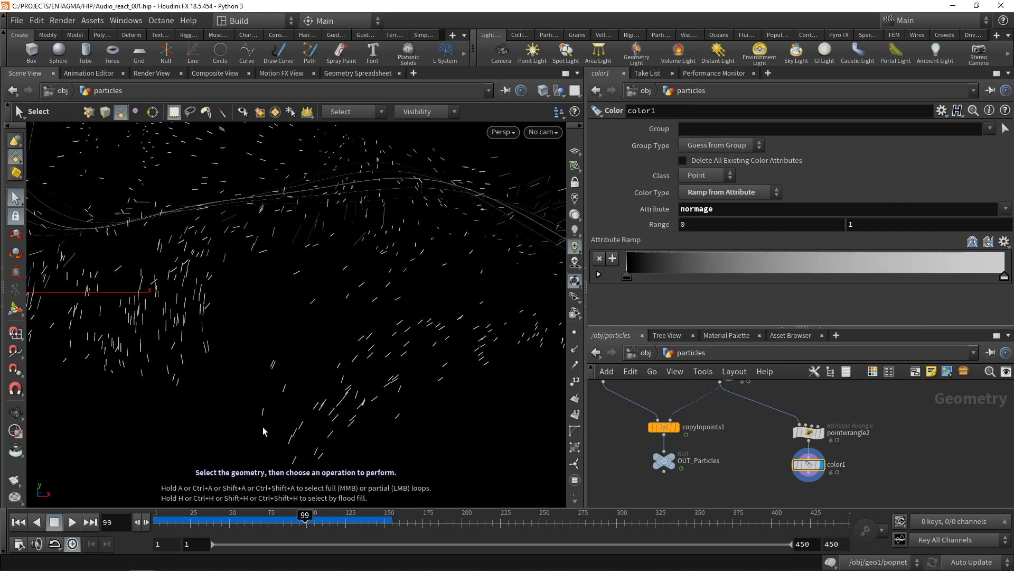
- Reverse the attribute ramp and set its end point's color to dark gray with RGB 0.1
{"action": "left_click", "coordinate": [972, 242]}
{"action": "left_click", "coordinate": [1004, 276]}
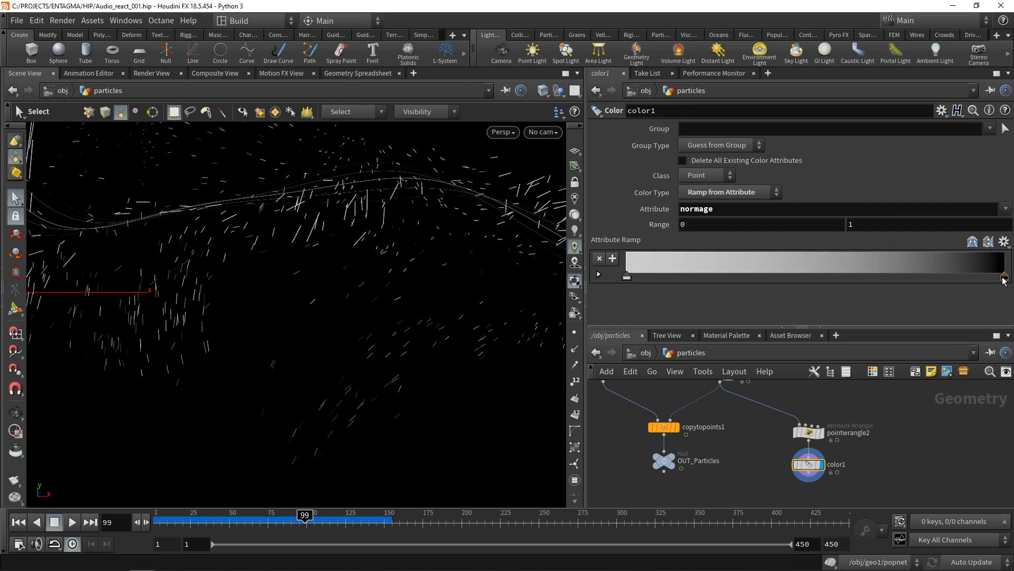
{"action": "scroll", "coordinate": [792, 254], "scroll_direction": "down", "scroll_amount": 2}
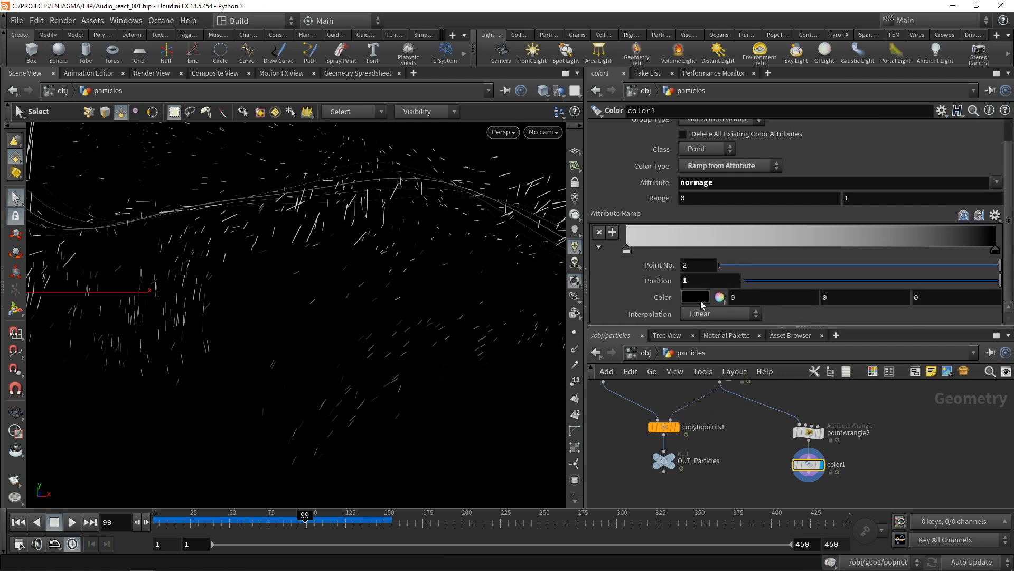
{"action": "left_click", "coordinate": [695, 295]}
{"action": "left_click", "coordinate": [705, 269]}
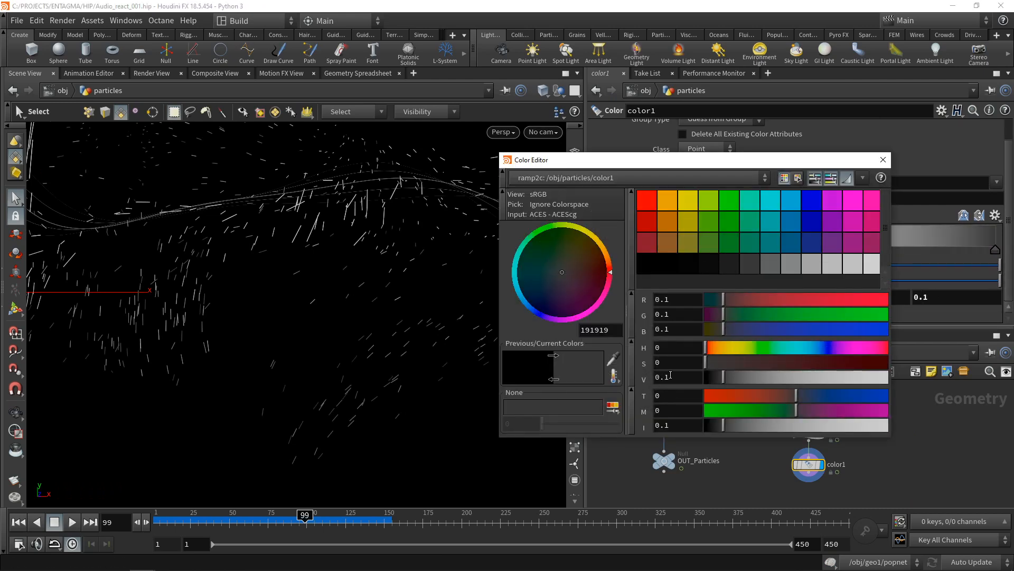
{"action": "left_click", "coordinate": [883, 160]}
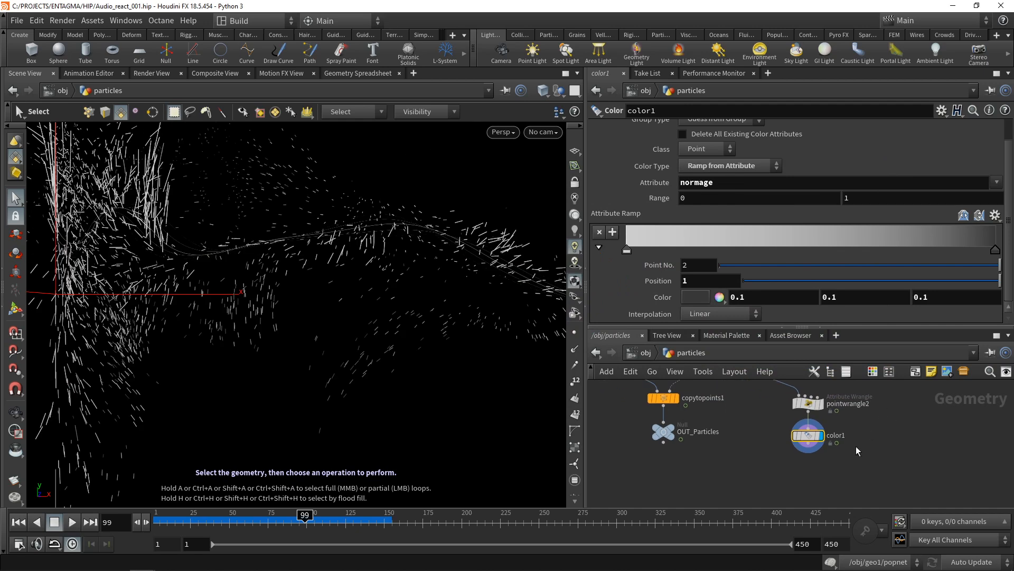
- Append an Attribute Create node after color1, name its attribute width and set its value to 0.0001
{"action": "key", "text": "Tab"}
{"action": "type", "text": "cre"}
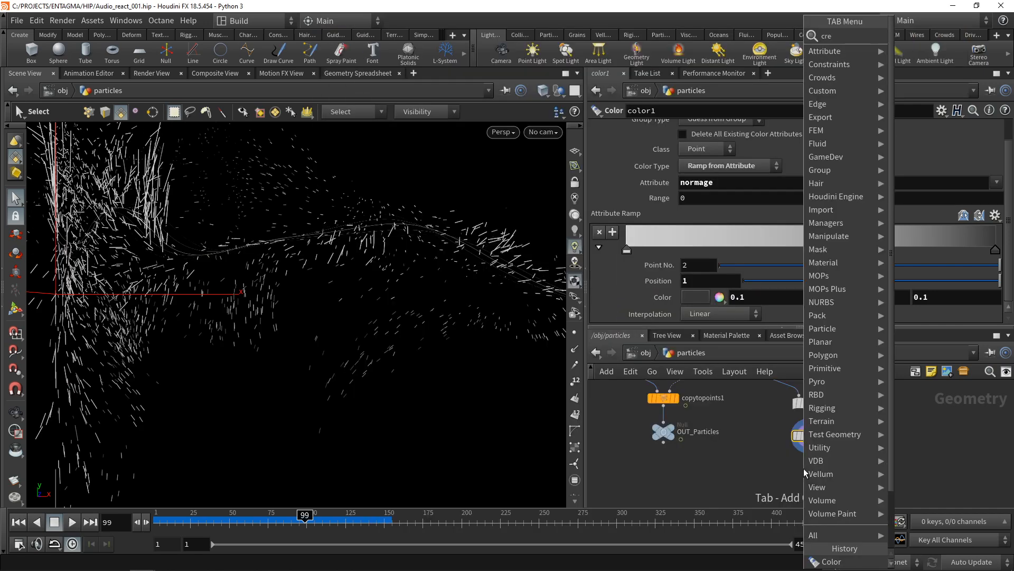
{"action": "key", "text": "Return"}
{"action": "double_click", "coordinate": [745, 175]}
{"action": "type", "text": "width"}
{"action": "left_click", "coordinate": [726, 314]}
{"action": "type", "text": ".05"}
{"action": "key", "text": "Return"}
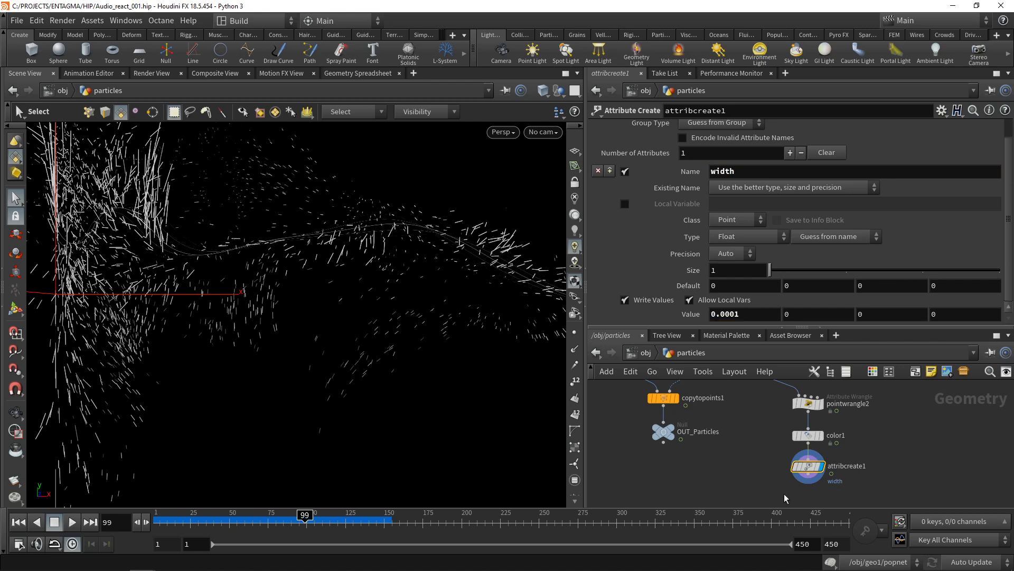
- Enable Shade Open Curves In Viewport on the particles object, go back inside it and save the scene
{"action": "key", "text": "u"}
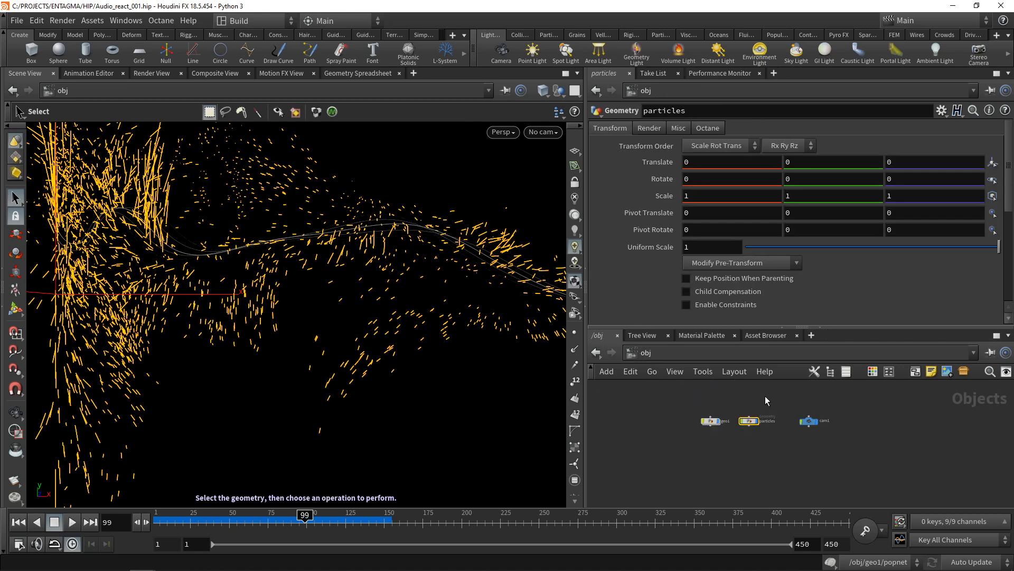
{"action": "left_click", "coordinate": [678, 129]}
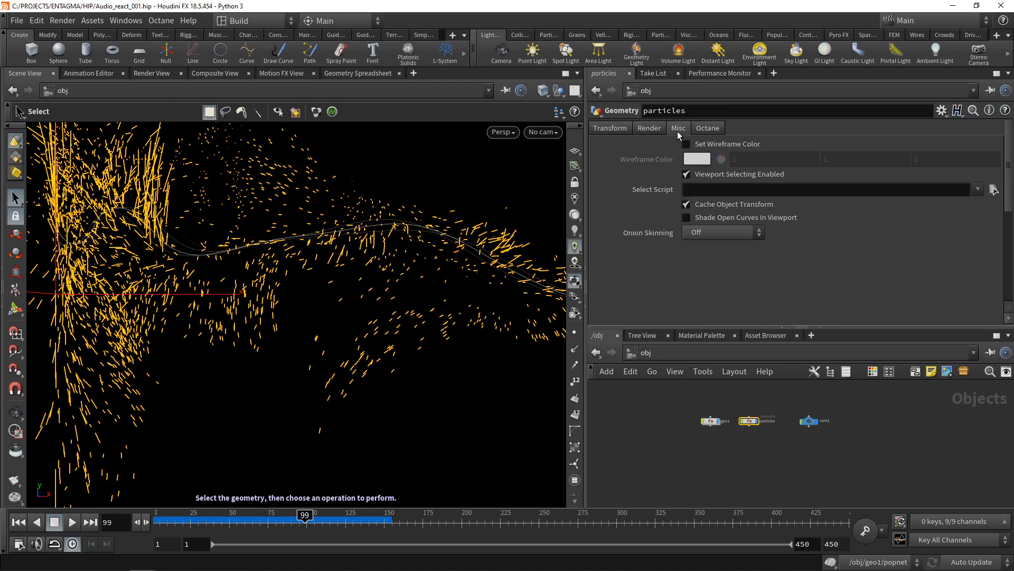
{"action": "left_click", "coordinate": [690, 219]}
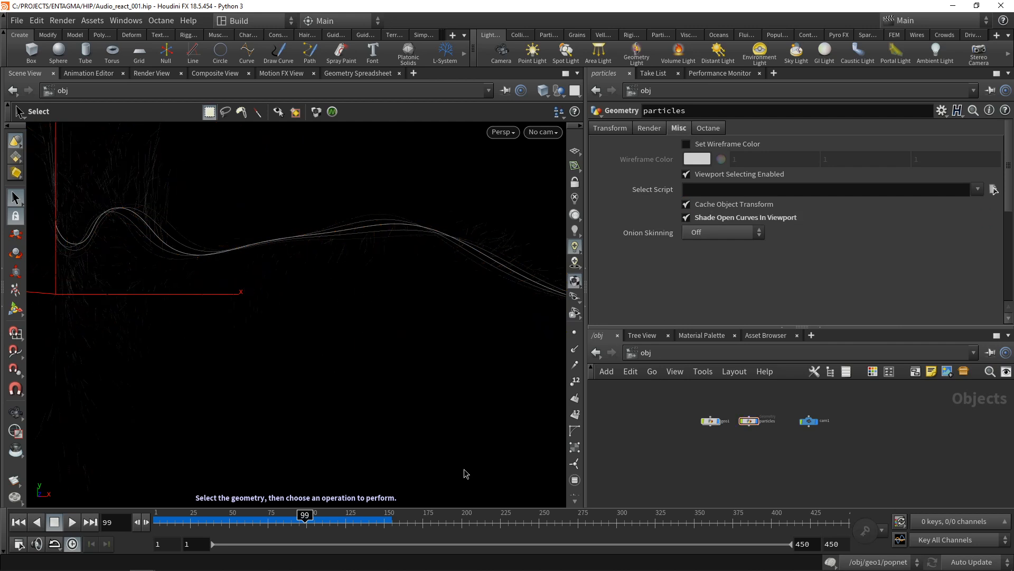
{"action": "double_click", "coordinate": [749, 423]}
{"action": "key", "text": "ctrl+s"}
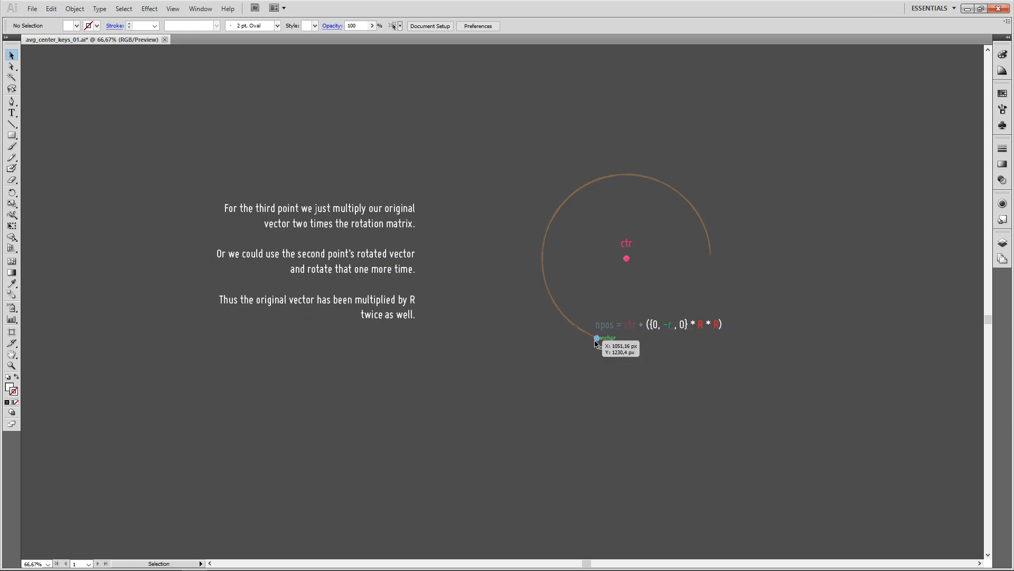
{"action": "scroll", "coordinate": [626, 351], "scroll_direction": "down", "scroll_amount": 1}
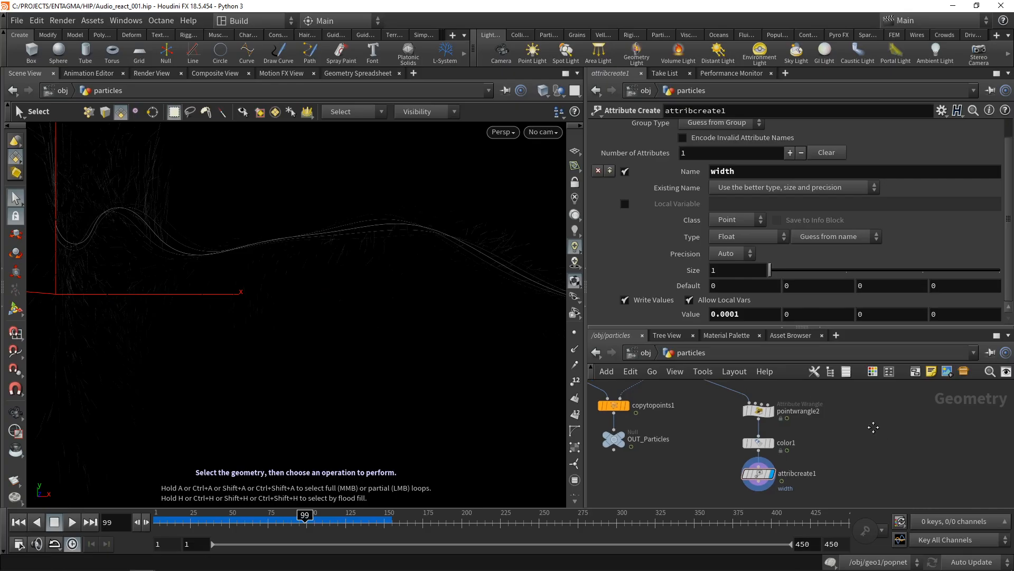
- Display the output of pointwrangle1 and zoom the viewport in on its particle points
{"action": "middle_click_drag", "start_coordinate": [873, 427], "coordinate": [845, 467]}
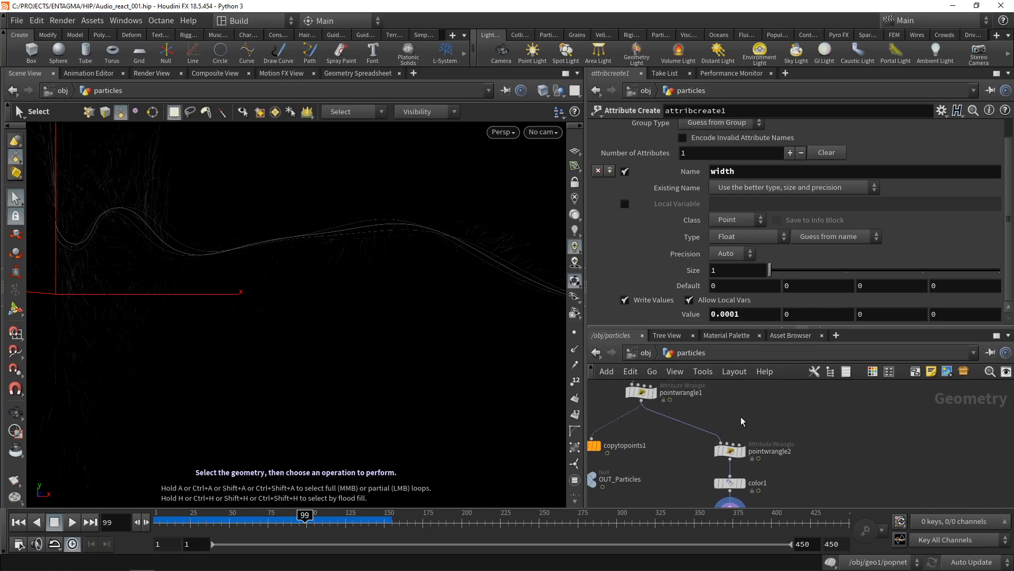
{"action": "left_click", "coordinate": [652, 392]}
{"action": "right_click_drag", "start_coordinate": [390, 381], "coordinate": [711, 249], "text": "alt"}
{"action": "middle_click_drag", "start_coordinate": [307, 244], "coordinate": [377, 283], "text": "alt"}
{"action": "right_click_drag", "start_coordinate": [362, 296], "coordinate": [383, 297], "text": "alt"}
{"action": "middle_click_drag", "start_coordinate": [364, 300], "coordinate": [381, 290], "text": "alt"}
{"action": "middle_click_drag", "start_coordinate": [837, 436], "coordinate": [823, 465]}
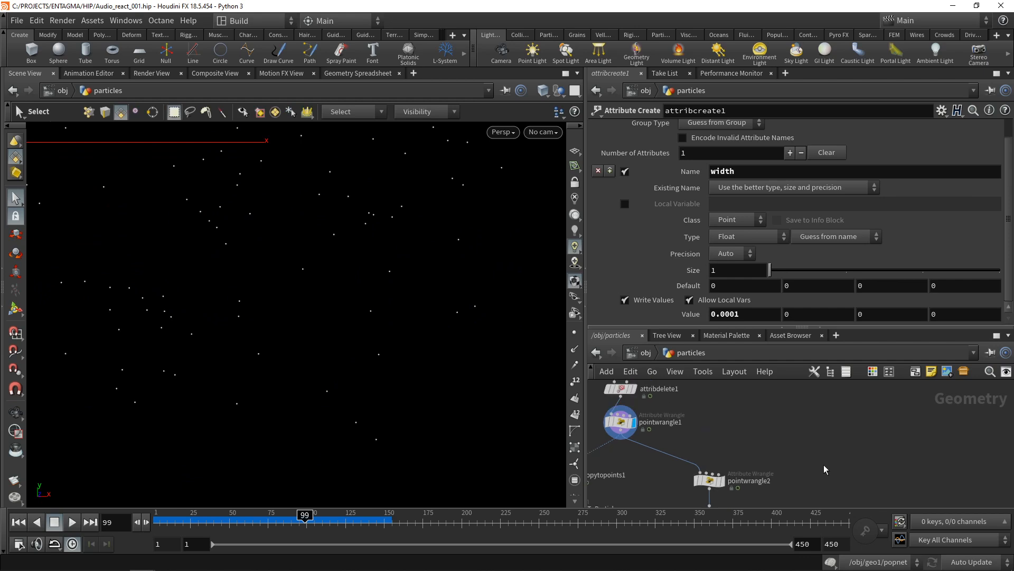
- Add a second Point Wrangle branch fed by pointwrangle1's output and place it beside pointwrangle2
{"action": "key", "text": "Tab"}
{"action": "type", "text": "pointwr"}
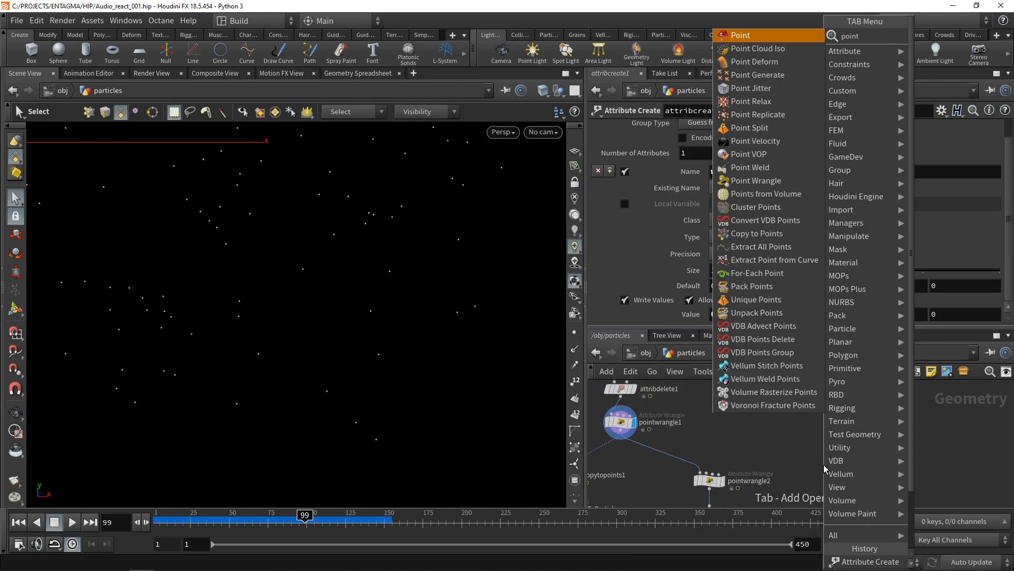
{"action": "key", "text": "Return"}
{"action": "left_click", "coordinate": [823, 464]}
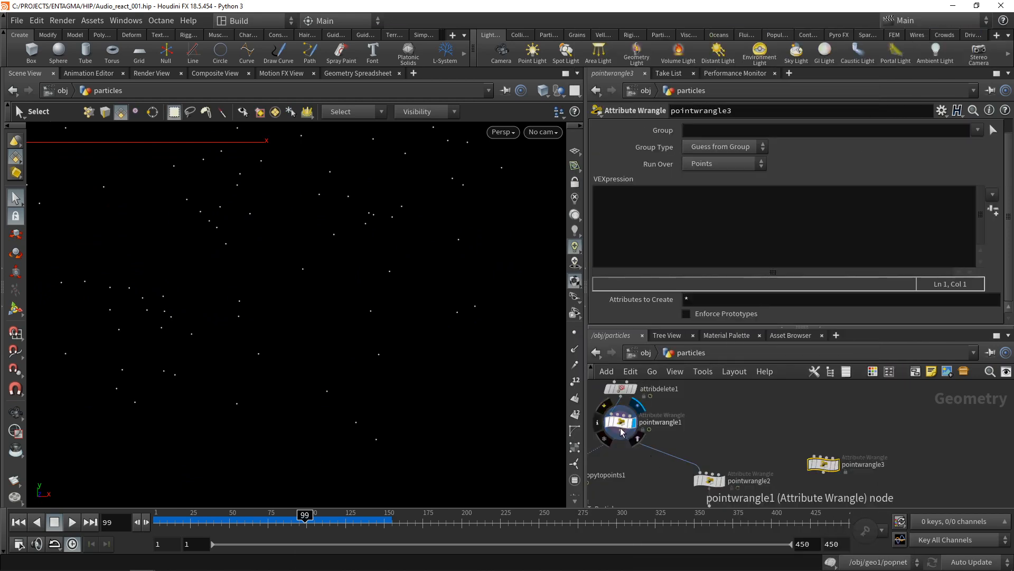
{"action": "left_click_drag", "start_coordinate": [621, 430], "coordinate": [814, 455]}
{"action": "left_click_drag", "start_coordinate": [823, 463], "coordinate": [846, 479]}
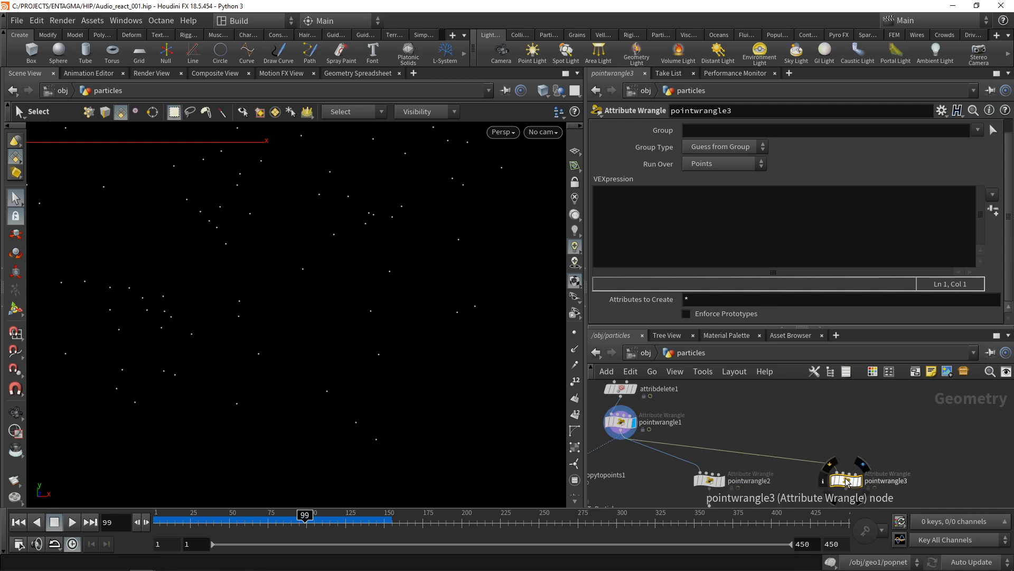
{"action": "left_click", "coordinate": [714, 211]}
{"action": "type", "text": "int"}
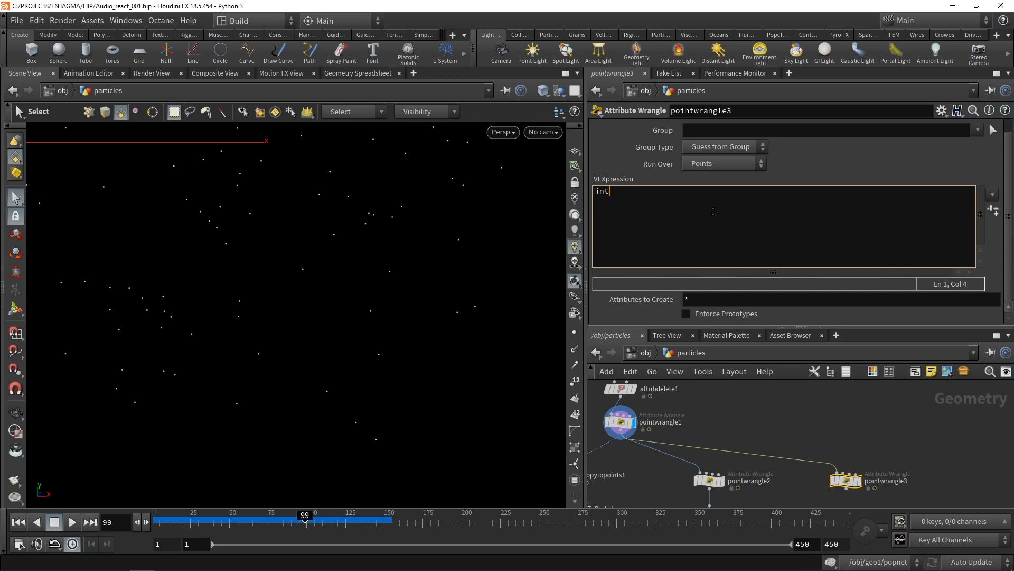
{"action": "type", "text": " maxiter"}
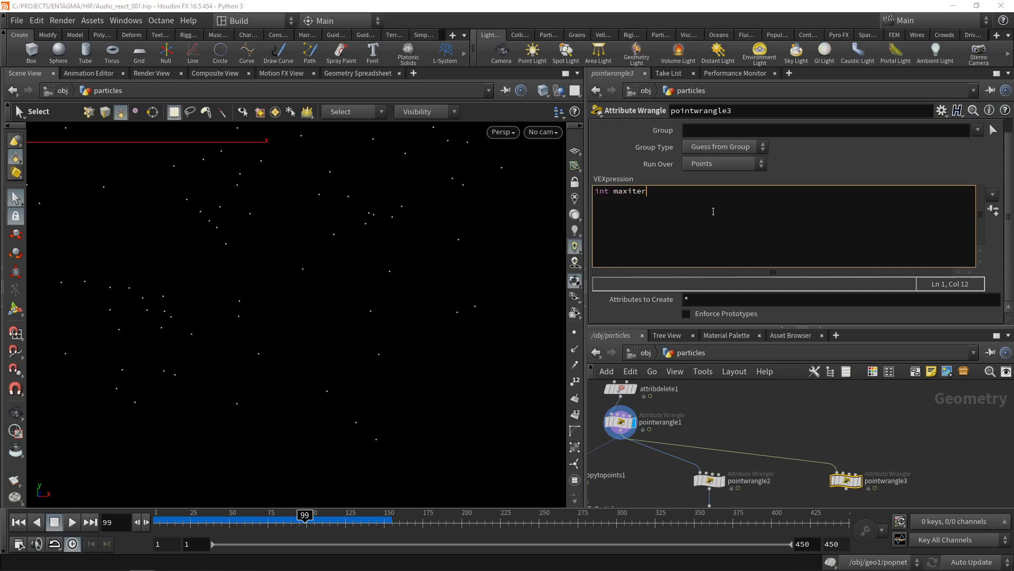
{"action": "type", "text": " = 36 * @normage;"}
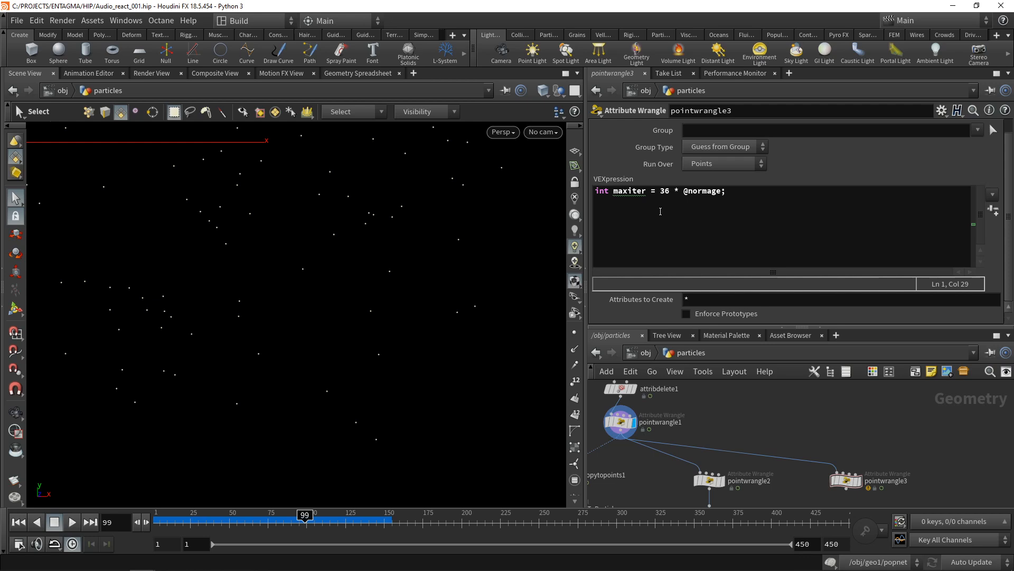
{"action": "left_click", "coordinate": [682, 194]}
{"action": "type", "text": "("}
{"action": "key", "text": "End"}
{"action": "key", "text": "Left"}
{"action": "type", "text": ")"}
{"action": "key", "text": "Left"}
{"action": "key", "text": "Left"}
{"action": "key", "text": "Left"}
{"action": "key", "text": "Left"}
{"action": "key", "text": "Left"}
{"action": "key", "text": "Left"}
{"action": "type", "text": "(1.0 -"}
- Add the line float r = chf("Radius"); and generate its Radius parameter with a value of 0.03
{"action": "key", "text": "Return"}
{"action": "type", "text": "flo"}
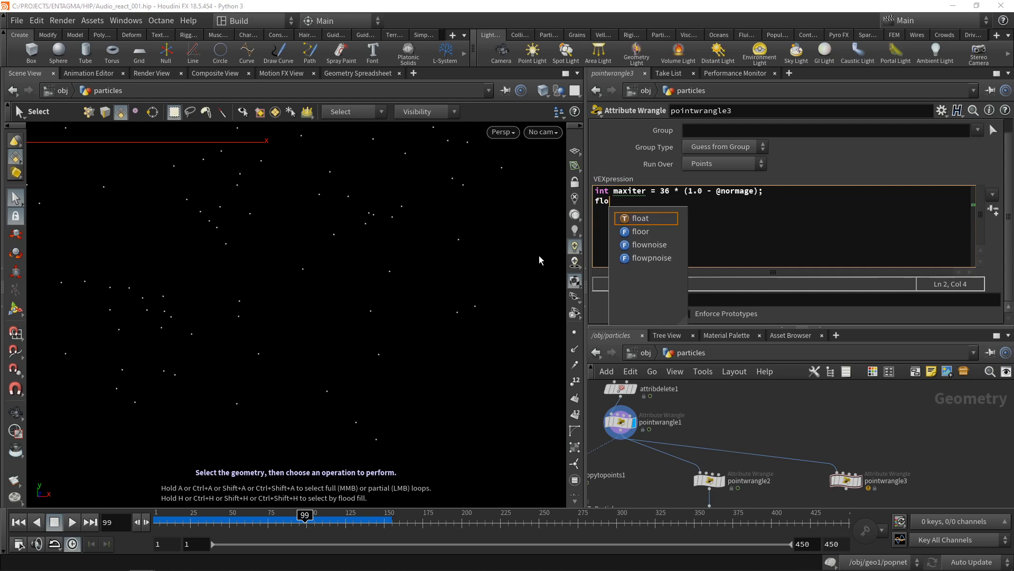
{"action": "type", "text": "at r ="}
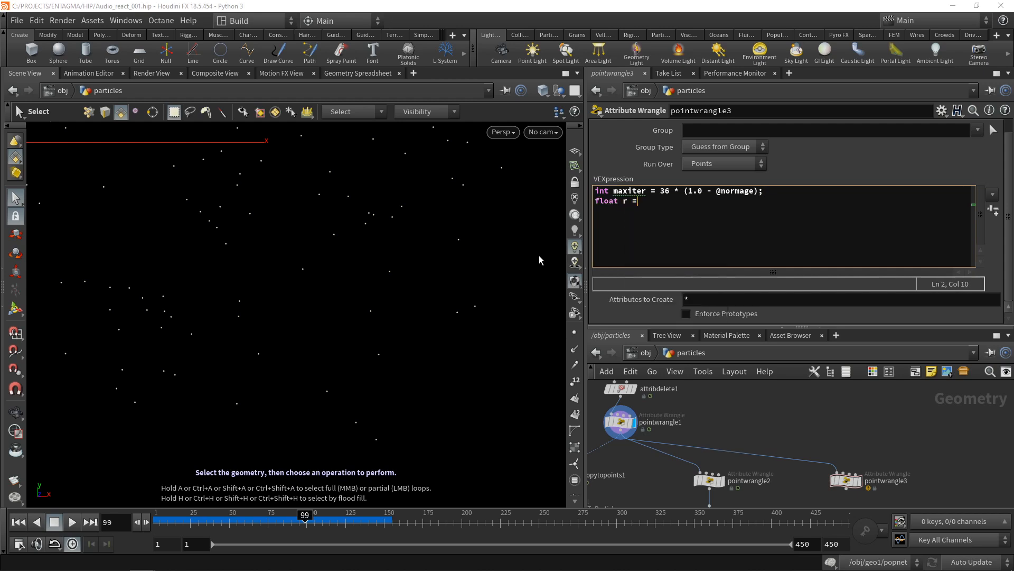
{"action": "type", "text": " chf(\"Rad\")"}
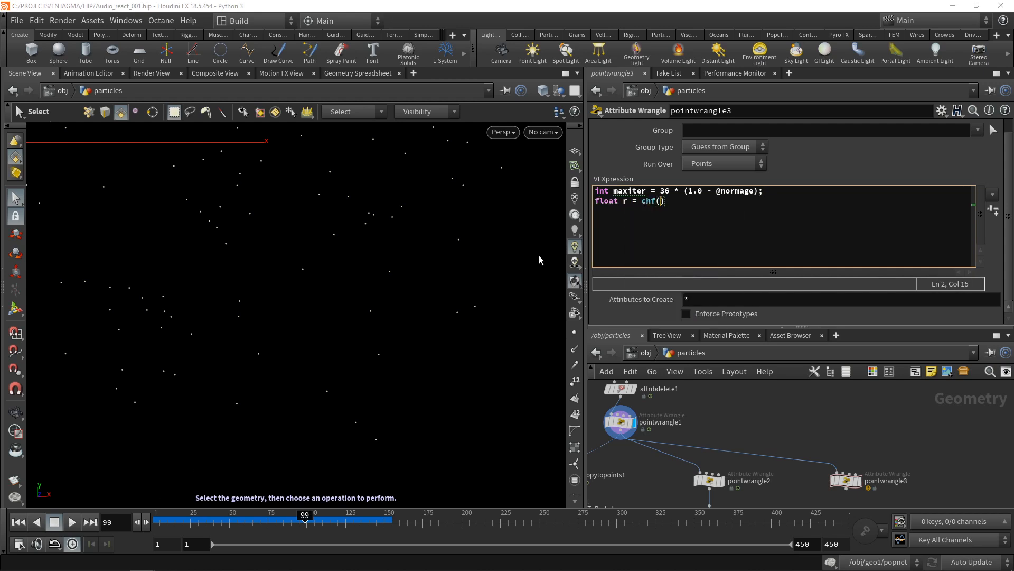
{"action": "type", "text": ";"}
{"action": "key", "text": "Left"}
{"action": "key", "text": "Left"}
{"action": "key", "text": "Left"}
{"action": "type", "text": "Radius"}
{"action": "left_click", "coordinate": [994, 210]}
{"action": "left_click_drag", "start_coordinate": [746, 321], "coordinate": [751, 319]}
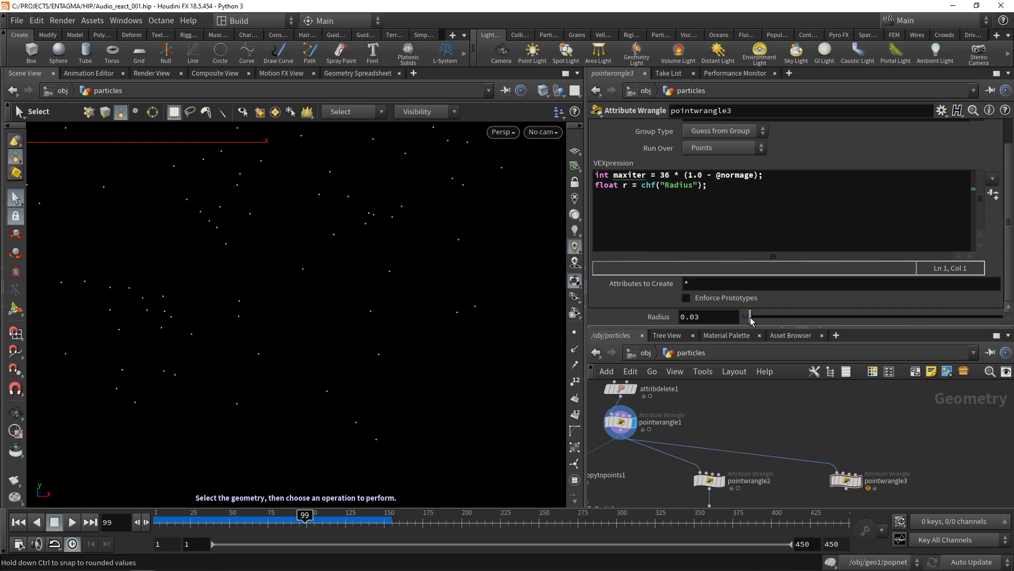
- Declare the rotation matrix on a new code line as matrix3 rot = ident();
{"action": "left_click", "coordinate": [757, 195]}
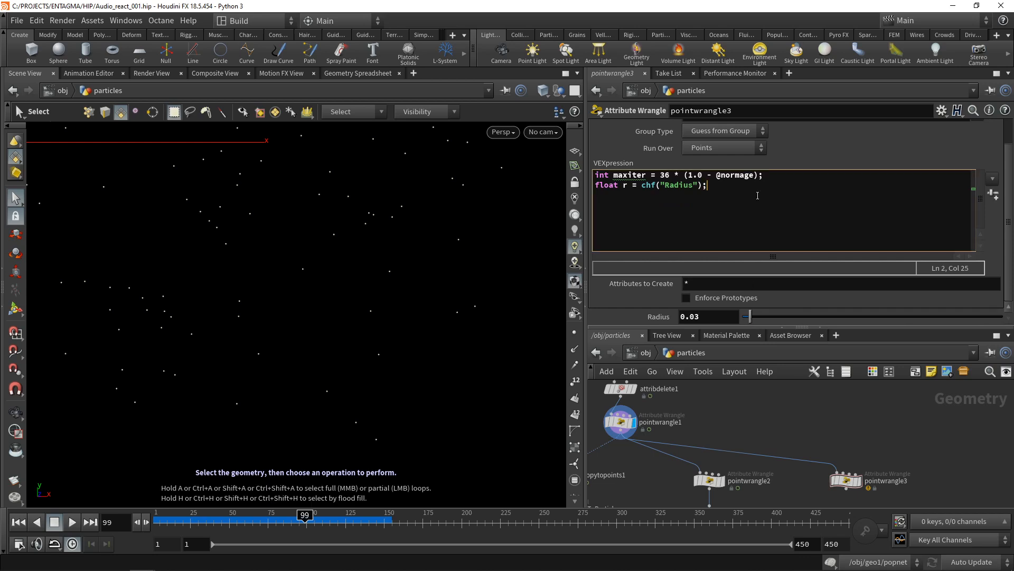
{"action": "key", "text": "Return"}
{"action": "type", "text": "matrix3 rot )"}
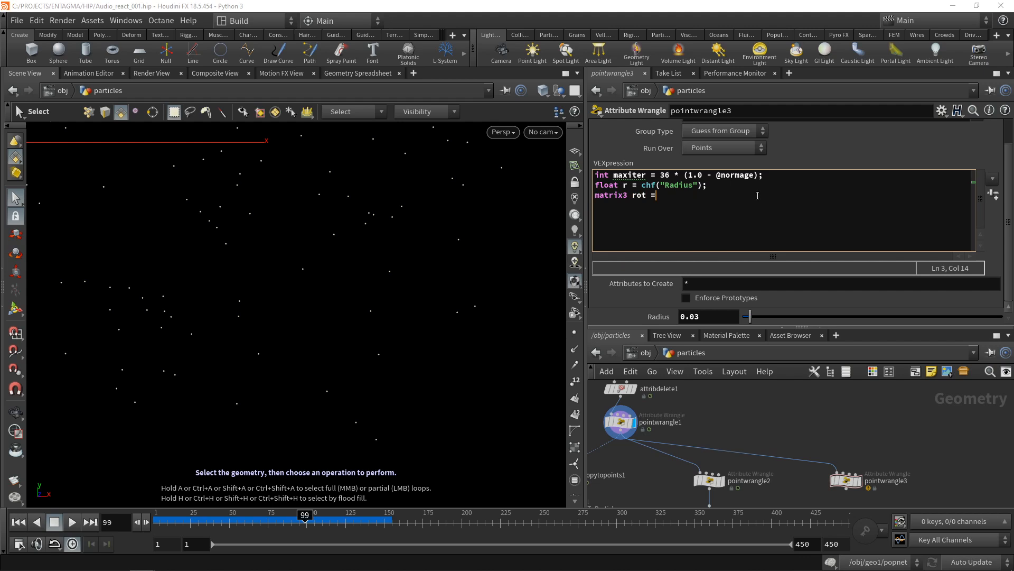
{"action": "type", "text": " ident();"}
- Add the call rotate(rot, 10, v@N); below the matrix declaration
{"action": "key", "text": "Return"}
{"action": "type", "text": "rotate("}
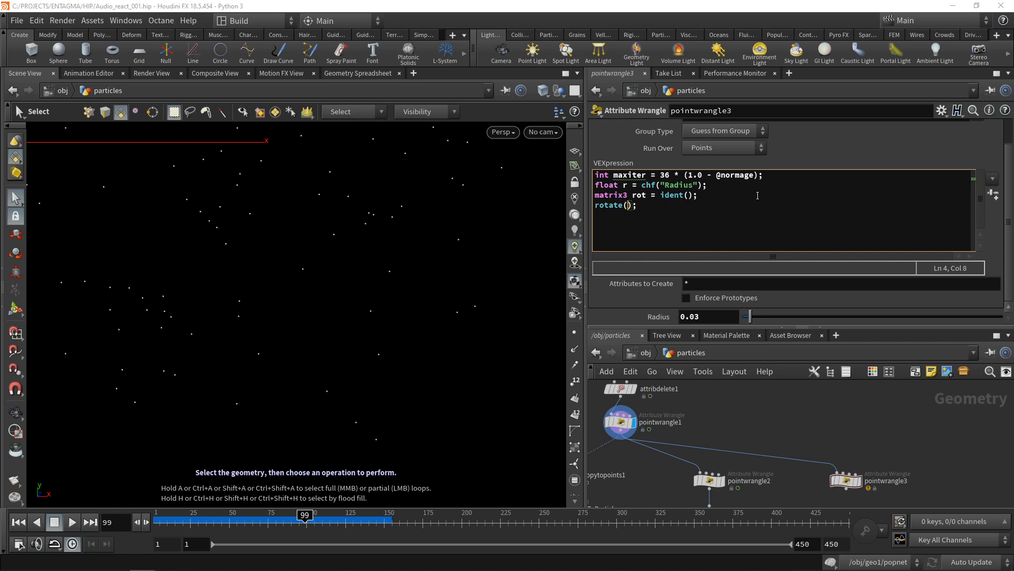
{"action": "type", "text": "rot"}
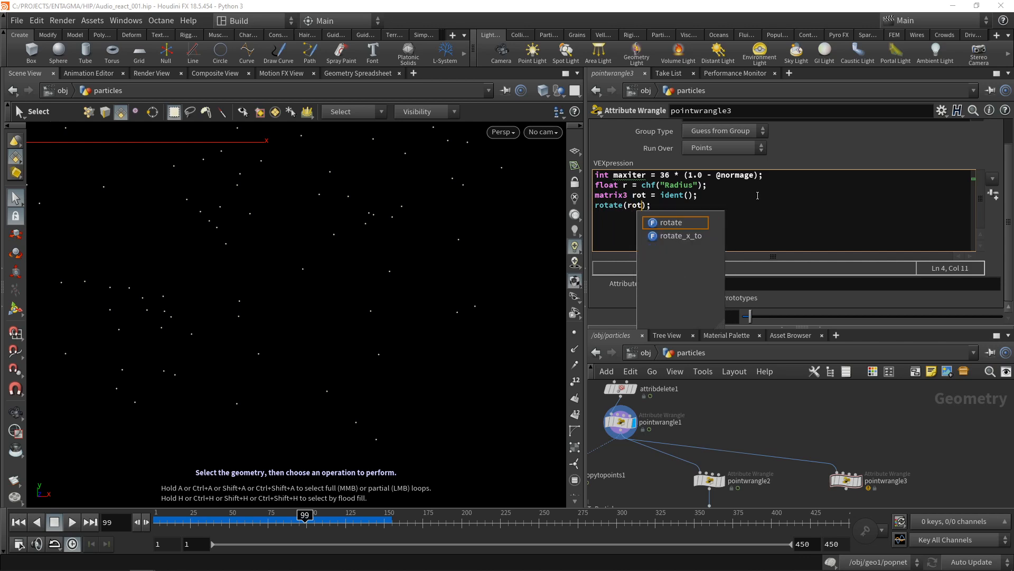
{"action": "type", "text": ", "}
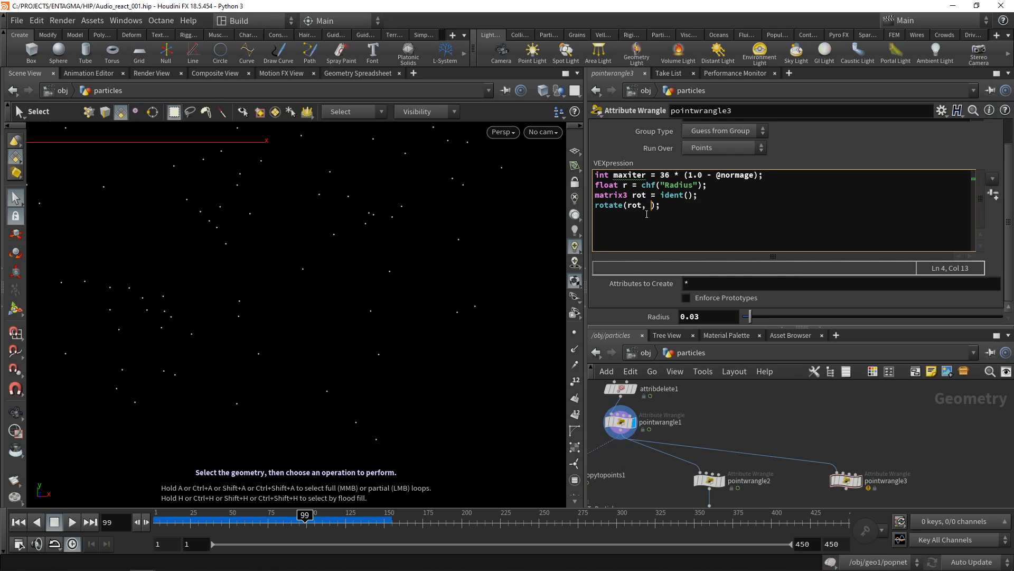
{"action": "type", "text": "10, v@"}
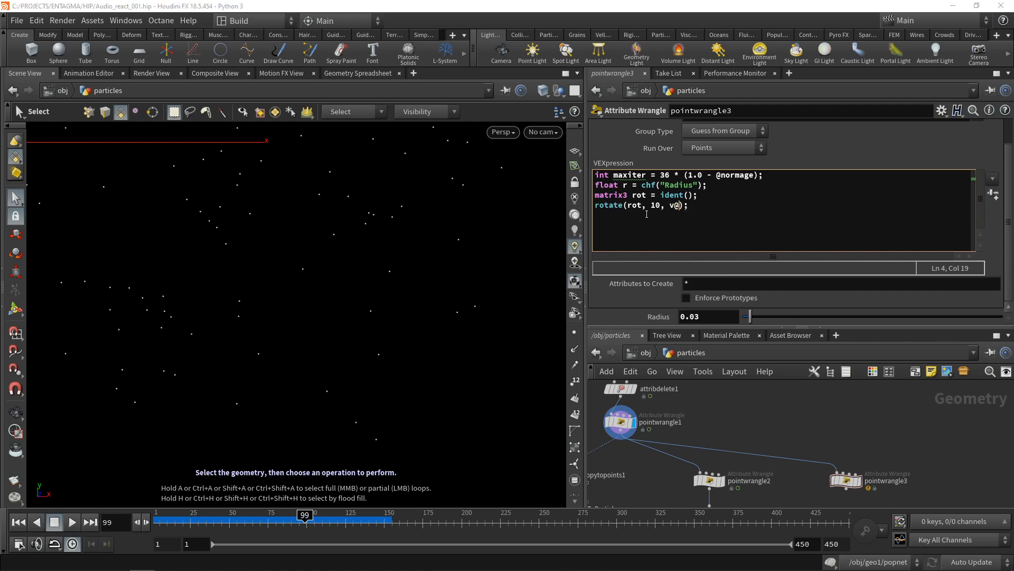
{"action": "type", "text": "N"}
- Wrap the rotation angle in the rotate call as radians(10) and commit the code
{"action": "key", "text": "Left"}
{"action": "key", "text": "Left"}
{"action": "key", "text": "Left"}
{"action": "key", "text": "Left"}
{"action": "key", "text": "Left"}
{"action": "type", "text": ")"}
{"action": "key", "text": "Left"}
{"action": "key", "text": "Left"}
{"action": "key", "text": "Left"}
{"action": "type", "text": "("}
{"action": "key", "text": "Left"}
{"action": "type", "text": "radians"}
{"action": "left_click", "coordinate": [786, 421]}
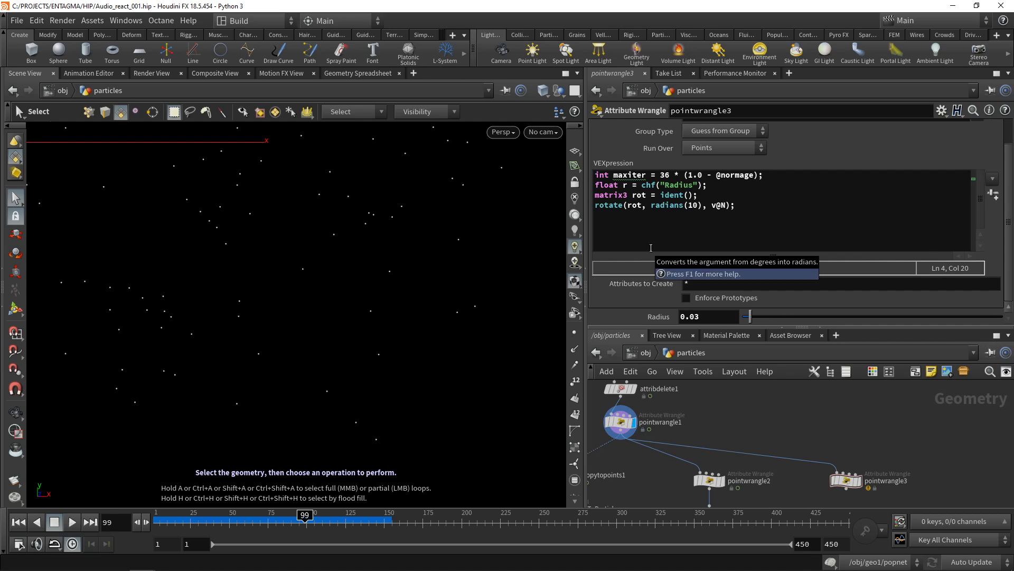
- Define the starting offset vector on a new line as vector pt = set(0, -r, 0);
{"action": "left_click", "coordinate": [652, 222]}
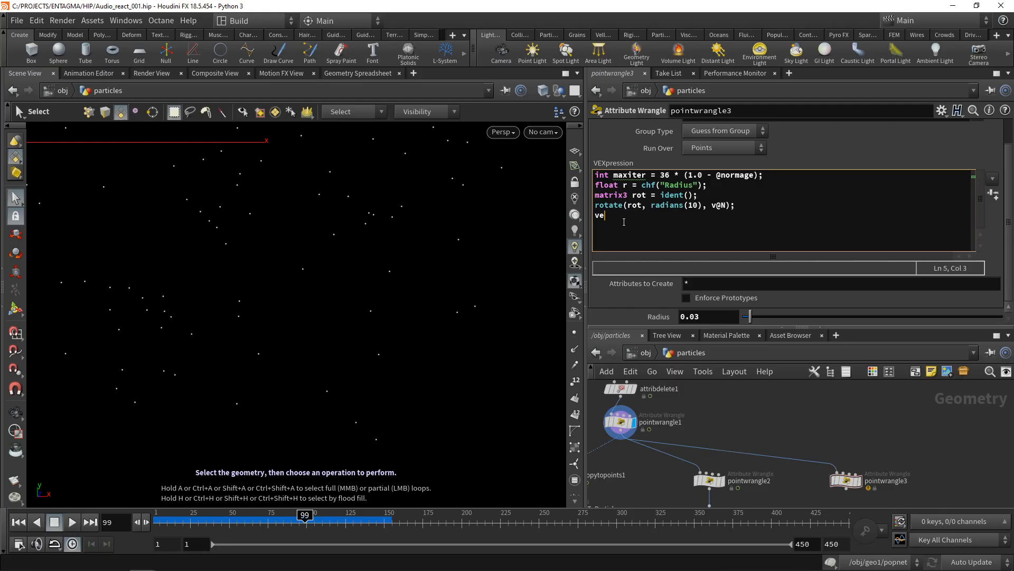
{"action": "type", "text": "ctor pt = set(0, );"}
{"action": "key", "text": "Left"}
{"action": "key", "text": "Left"}
{"action": "type", "text": "0, "}
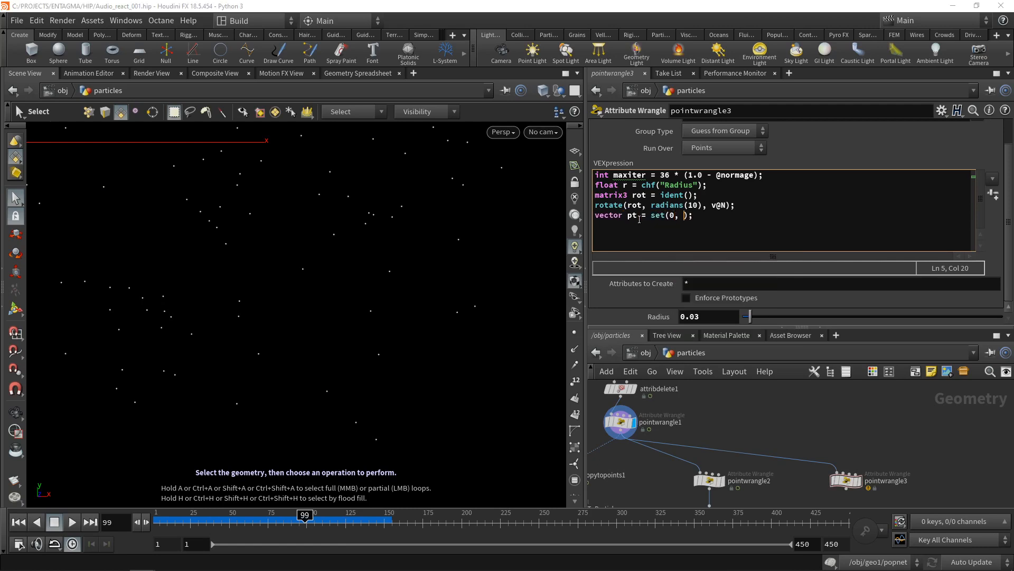
{"action": "type", "text": "-r"}
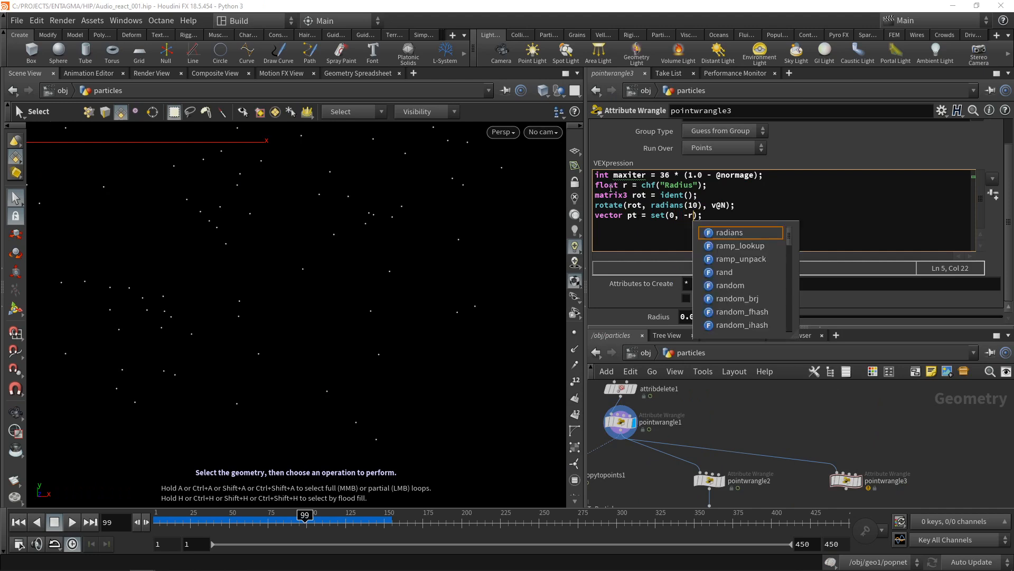
{"action": "key", "text": "Escape"}
{"action": "type", "text": ", 0"}
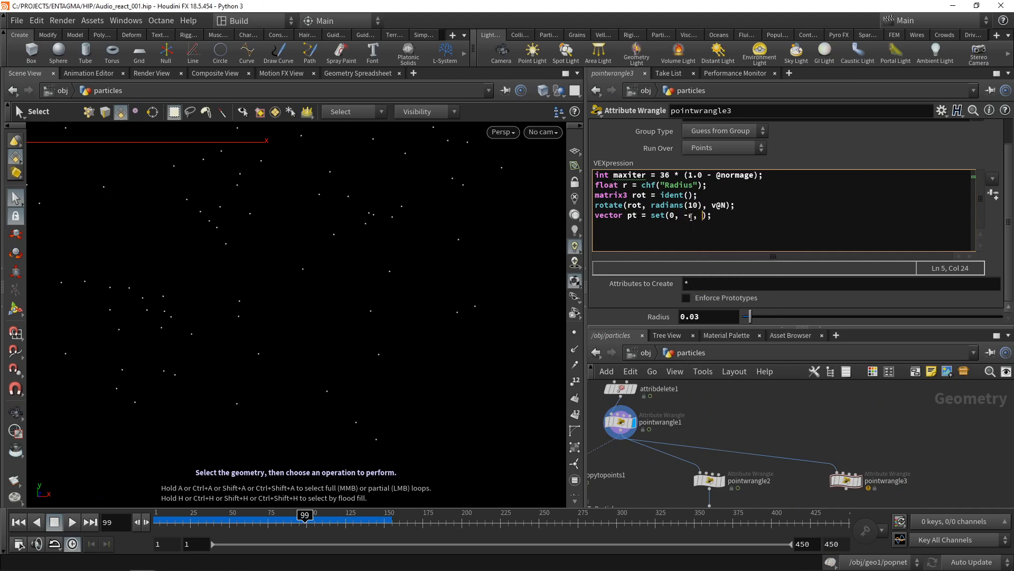
- Declare an integer array for the point numbers with int pts[];
{"action": "left_click", "coordinate": [735, 225]}
{"action": "key", "text": "Return"}
{"action": "type", "text": "int pts"}
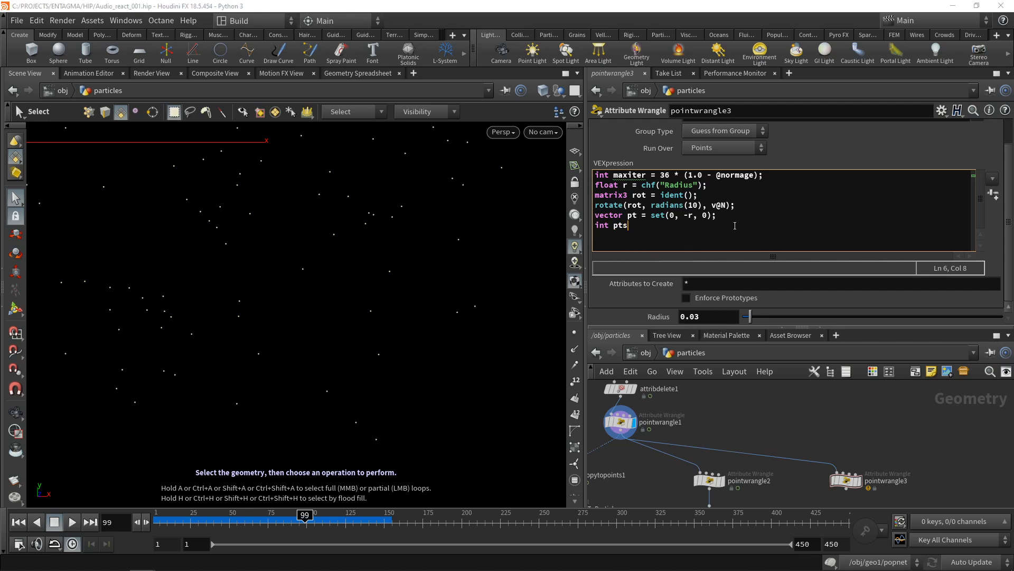
{"action": "type", "text": "[];"}
- Add a braced loop with the header for(int i = ; i < maxiter; i++) below the declarations
{"action": "key", "text": "Return"}
{"action": "key", "text": "Return"}
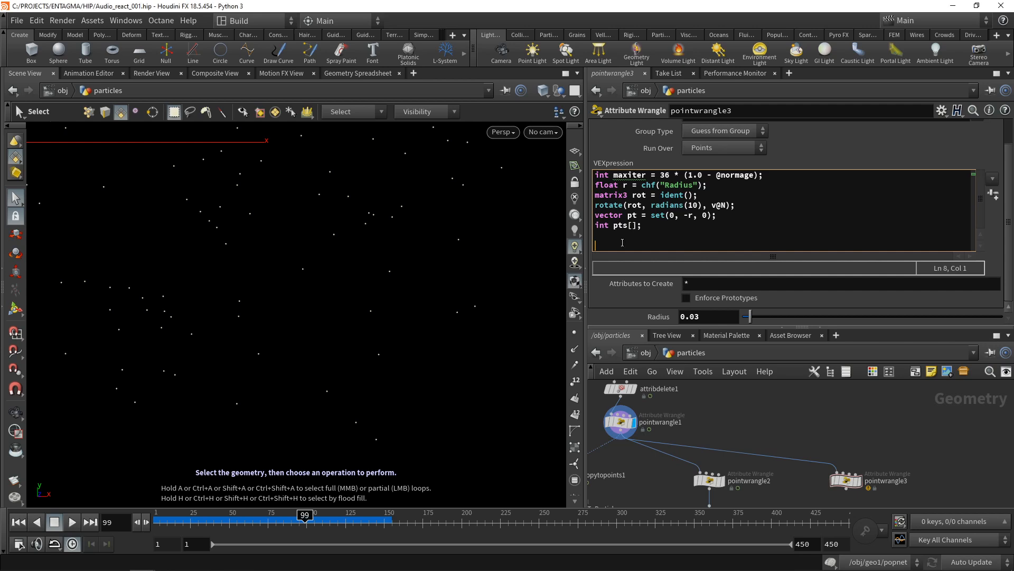
{"action": "type", "text": "for()"}
{"action": "key", "text": "Return"}
{"action": "key", "text": "Return"}
{"action": "type", "text": "{ "}
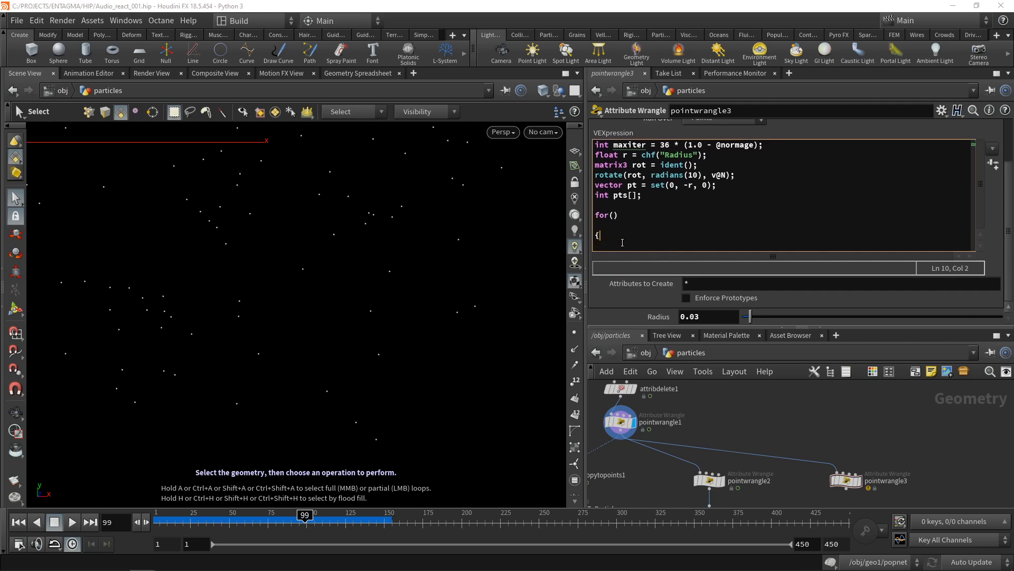
{"action": "type", "text": "}"}
{"action": "key", "text": "Up"}
{"action": "key", "text": "Up"}
{"action": "key", "text": "BackSpace"}
{"action": "key", "text": "Left"}
{"action": "type", "text": "int i = ; i < maxiter; i++"}
- Inside the loop, compute the new position with vector npos = v@P + pt;
{"action": "left_click", "coordinate": [613, 225]}
{"action": "key", "text": "Return"}
{"action": "type", "text": "vect"}
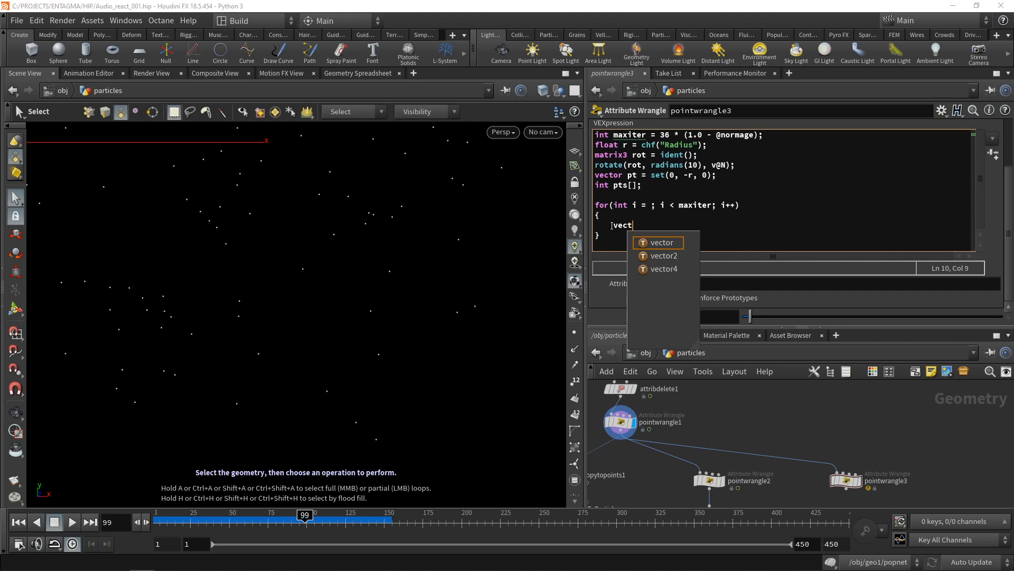
{"action": "type", "text": "or n"}
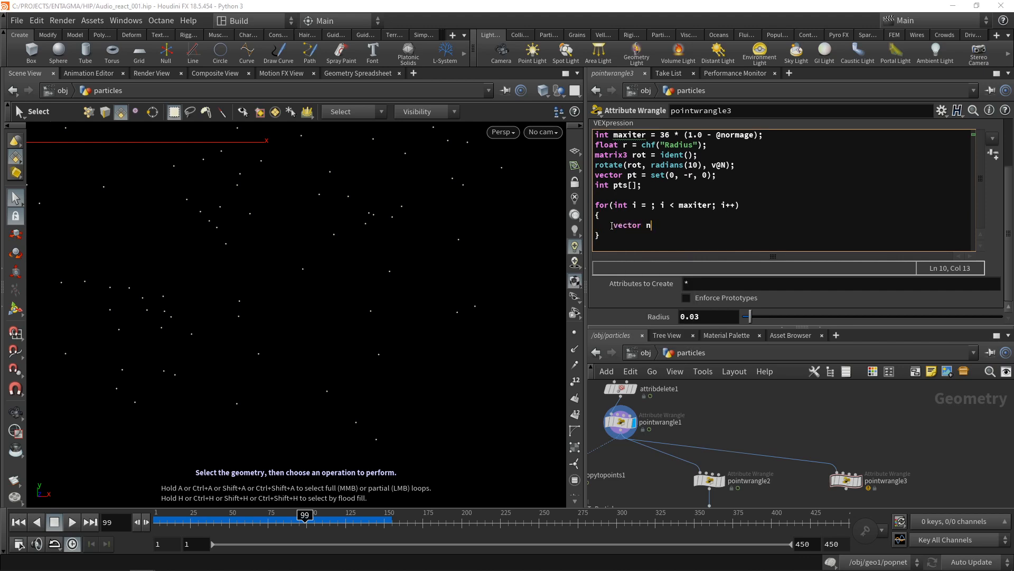
{"action": "type", "text": "pos = v@P + pt"}
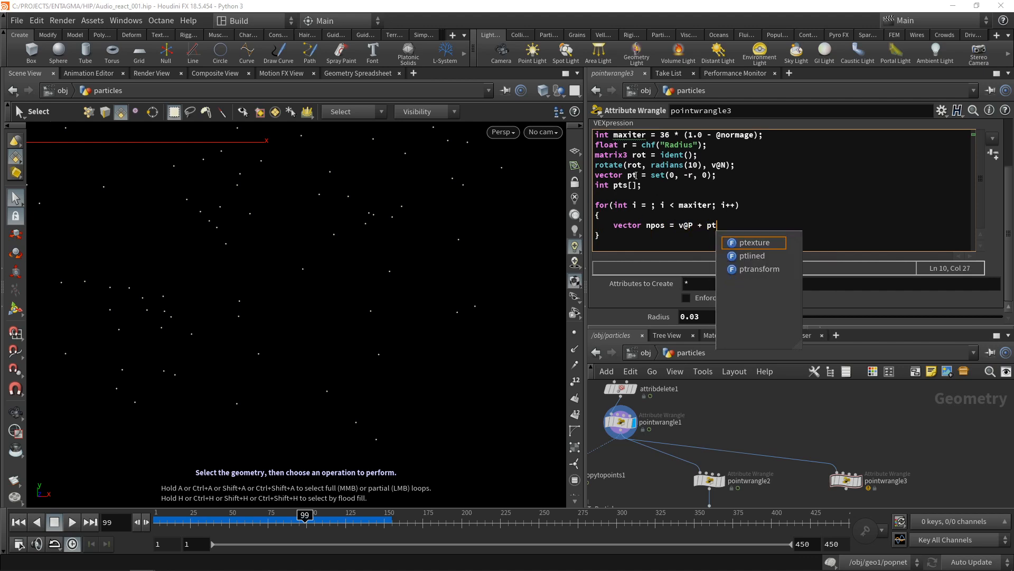
{"action": "type", "text": ";"}
- Create a point at the computed position in the loop with int newpt = addpoint(0, npos);
{"action": "key", "text": "Return"}
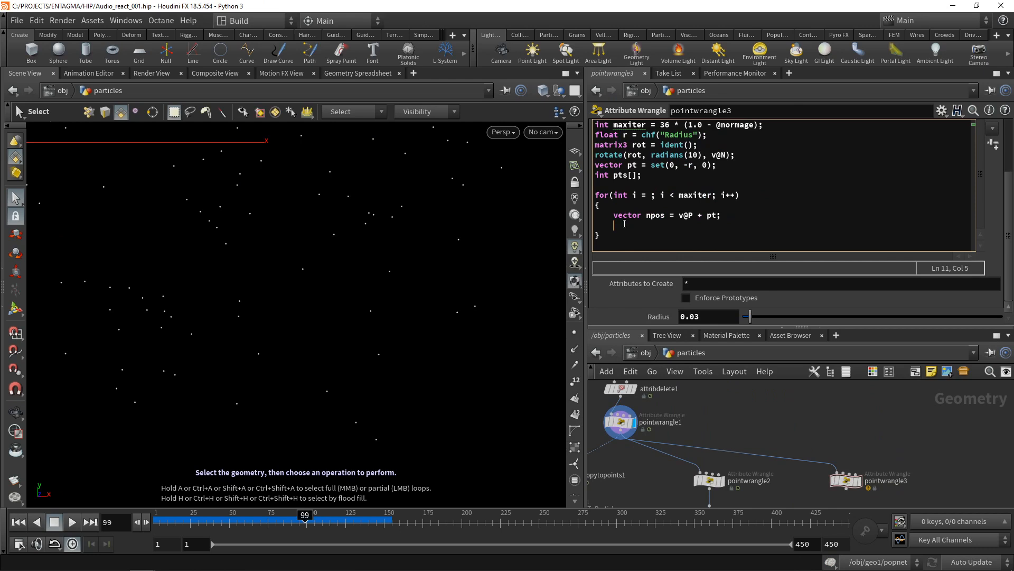
{"action": "type", "text": "int newpt = addpoint();"}
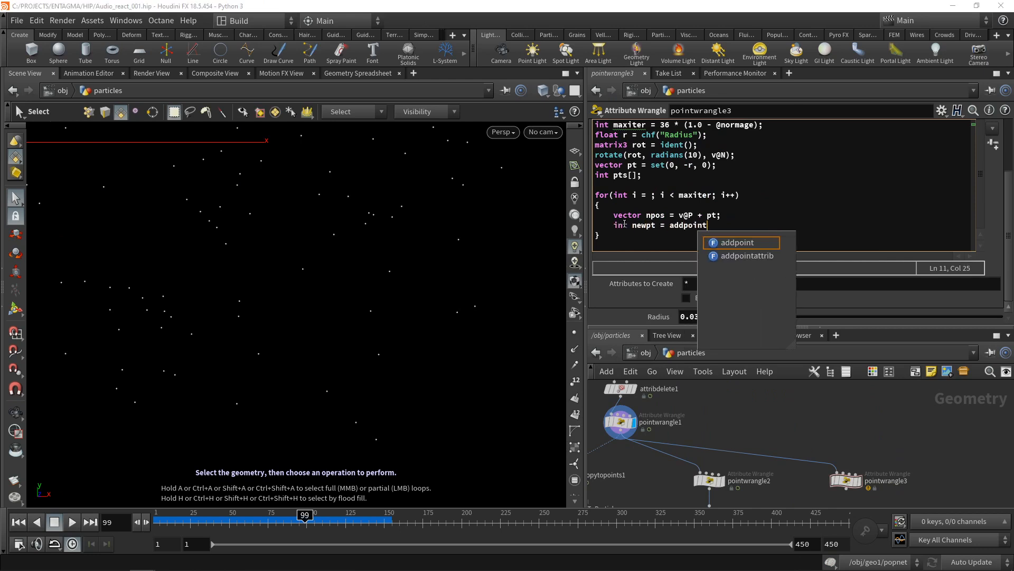
{"action": "key", "text": "Left"}
{"action": "type", "text": "0, npos"}
{"action": "left_click", "coordinate": [756, 228]}
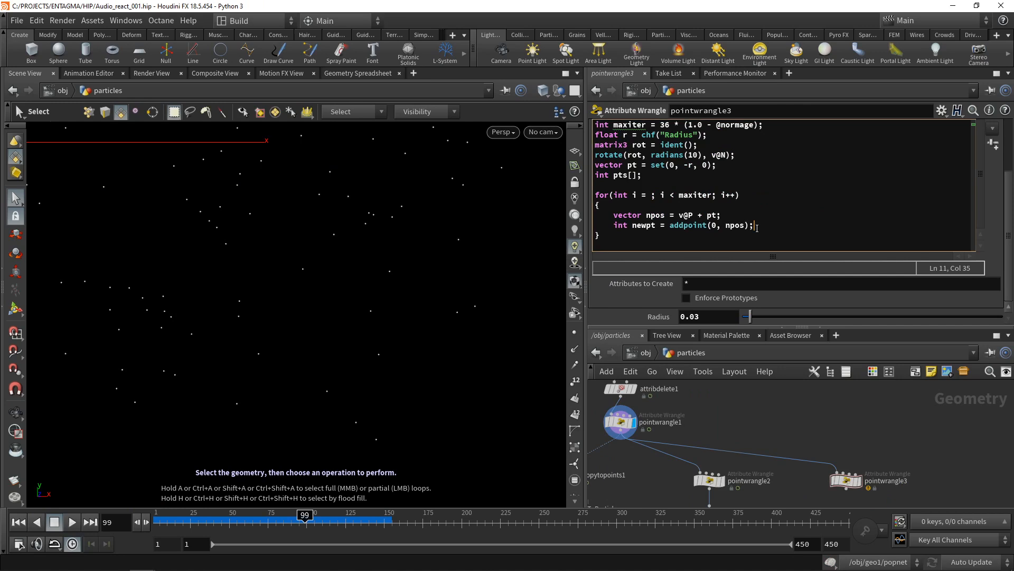
- Copy the particle velocity onto each new point in the loop with setpointattrib(0, "v", newpt, v@v);
{"action": "key", "text": "Return"}
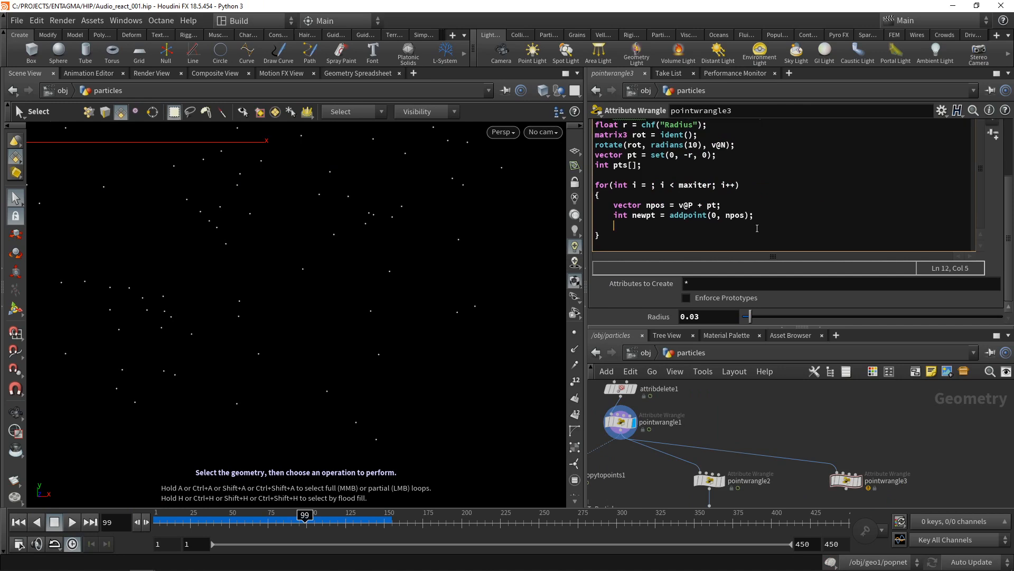
{"action": "type", "text": "setpointattrib();"}
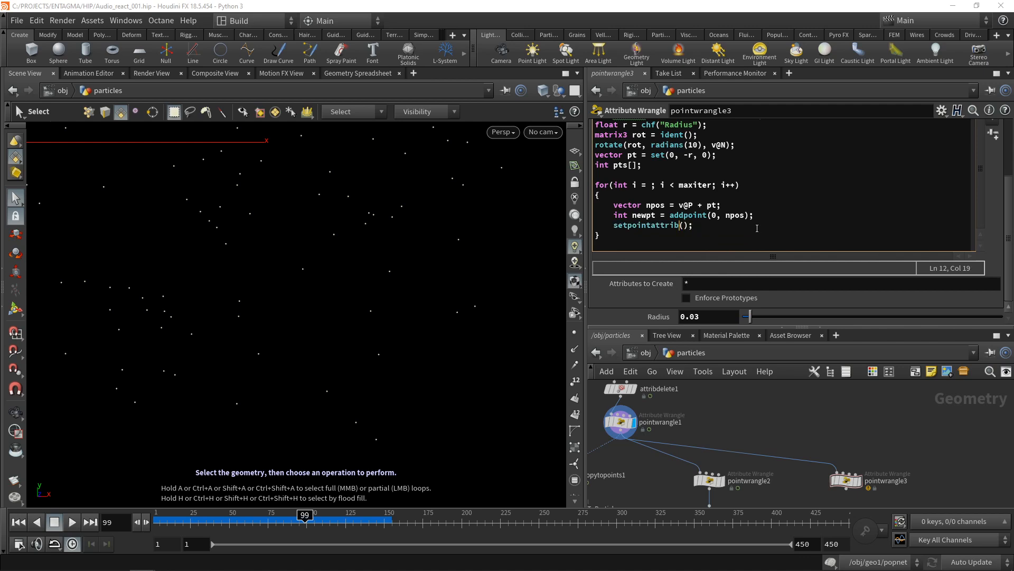
{"action": "key", "text": "Right"}
{"action": "type", "text": "0, \"v\", n"}
{"action": "type", "text": "ewpt, v@v"}
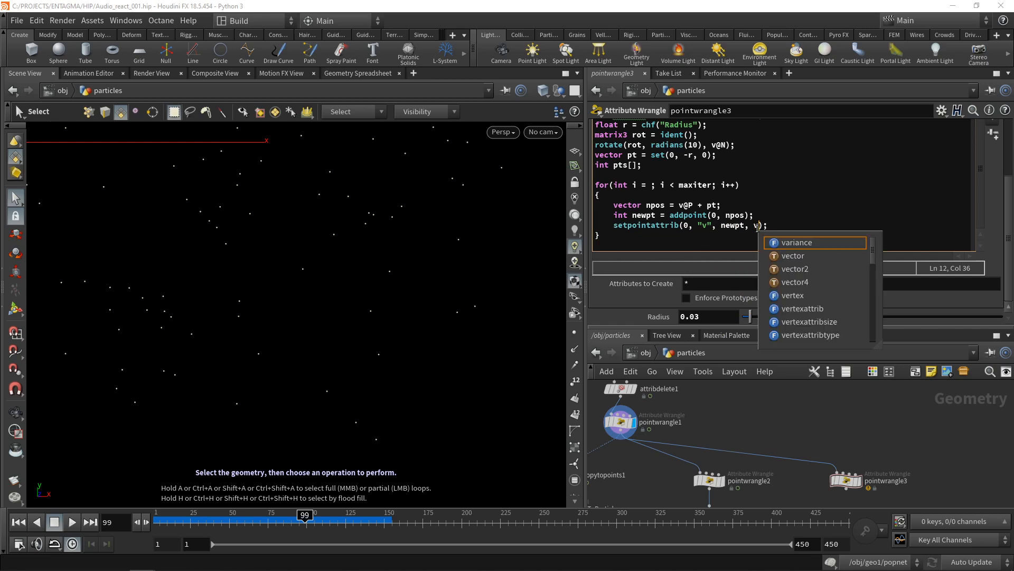
{"action": "key", "text": "End"}
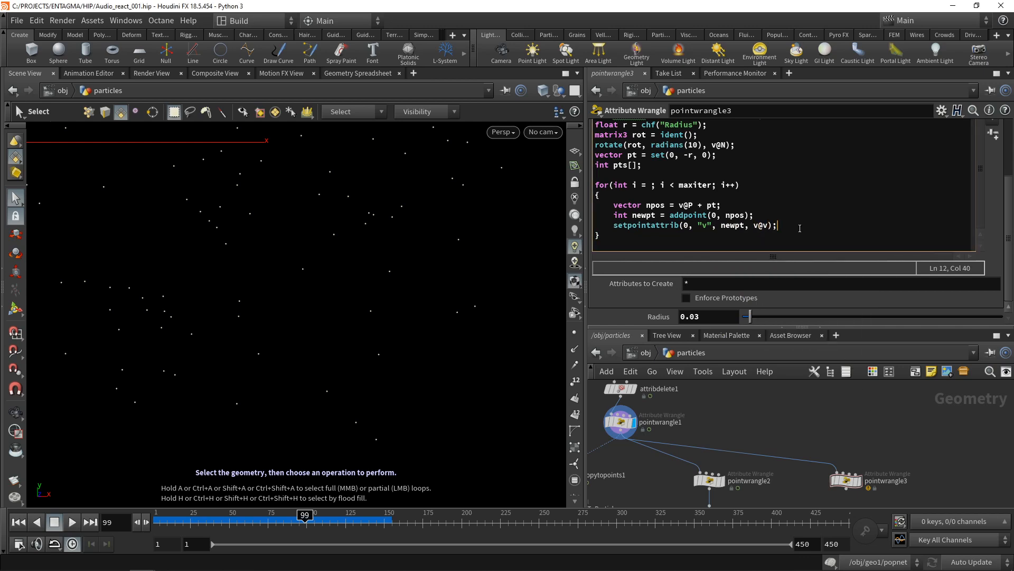
- Append each new point number to the array inside the loop with push(pts, newpt);
{"action": "key", "text": "Return"}
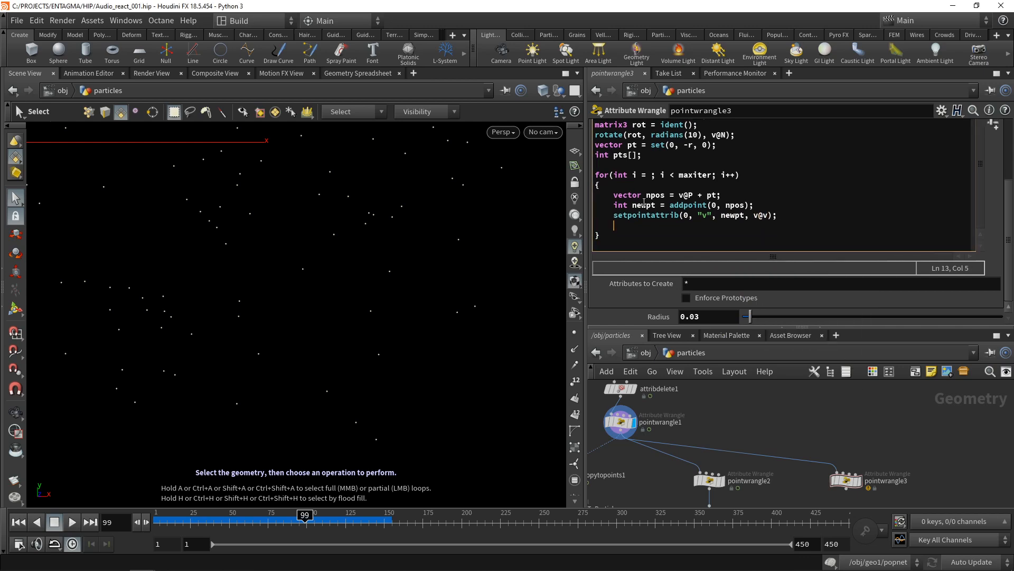
{"action": "type", "text": "push(pt);"}
{"action": "key", "text": "Left"}
{"action": "key", "text": "Left"}
{"action": "type", "text": "pts, newpt"}
{"action": "left_click", "coordinate": [713, 229]}
- Rotate the offset vector at the end of the loop with pt *= rot; and save the scene
{"action": "key", "text": "Return"}
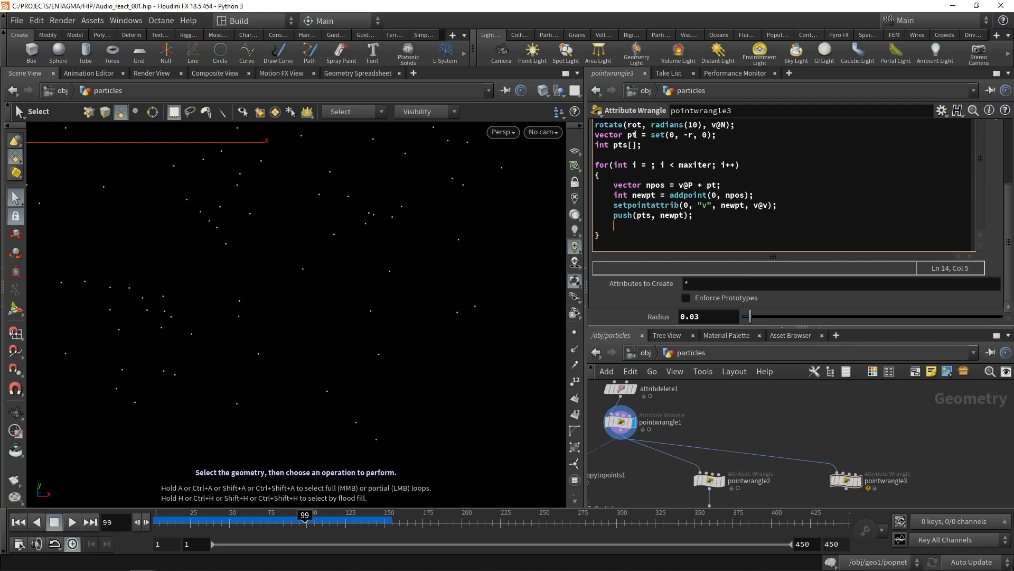
{"action": "left_click_drag", "start_coordinate": [651, 135], "coordinate": [709, 135]}
{"action": "double_click", "coordinate": [630, 135]}
{"action": "scroll", "coordinate": [642, 147], "scroll_direction": "up", "scroll_amount": 1}
{"action": "left_click", "coordinate": [630, 245]}
{"action": "type", "text": "pt *= rot;"}
{"action": "key", "text": "Down"}
{"action": "key", "text": "ctrl+s"}
- Display pointwrangle3's output with the loop counter starting at int i = 0 and the Radius set to 0.006
{"action": "middle_click_drag", "start_coordinate": [872, 425], "coordinate": [863, 392]}
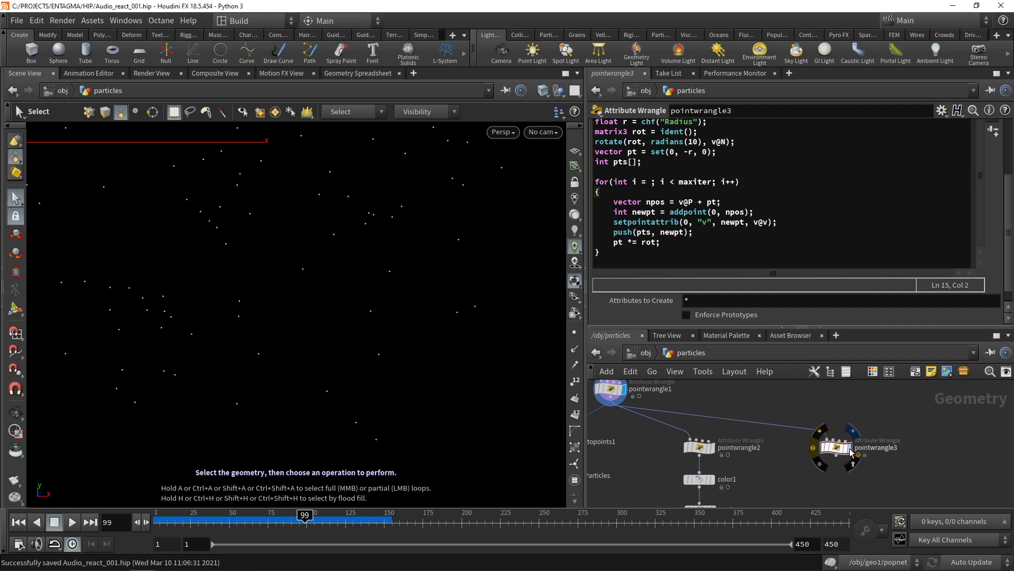
{"action": "left_click", "coordinate": [852, 448]}
{"action": "left_click", "coordinate": [655, 182]}
{"action": "type", "text": "0"}
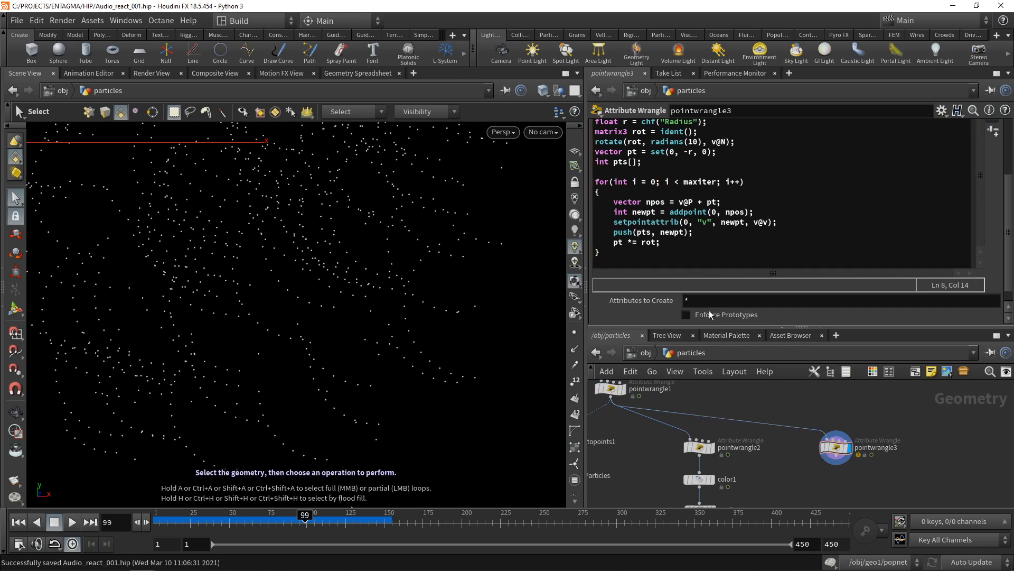
{"action": "left_click_drag", "start_coordinate": [1009, 216], "coordinate": [1009, 237]}
{"action": "left_click_drag", "start_coordinate": [751, 320], "coordinate": [744, 319]}
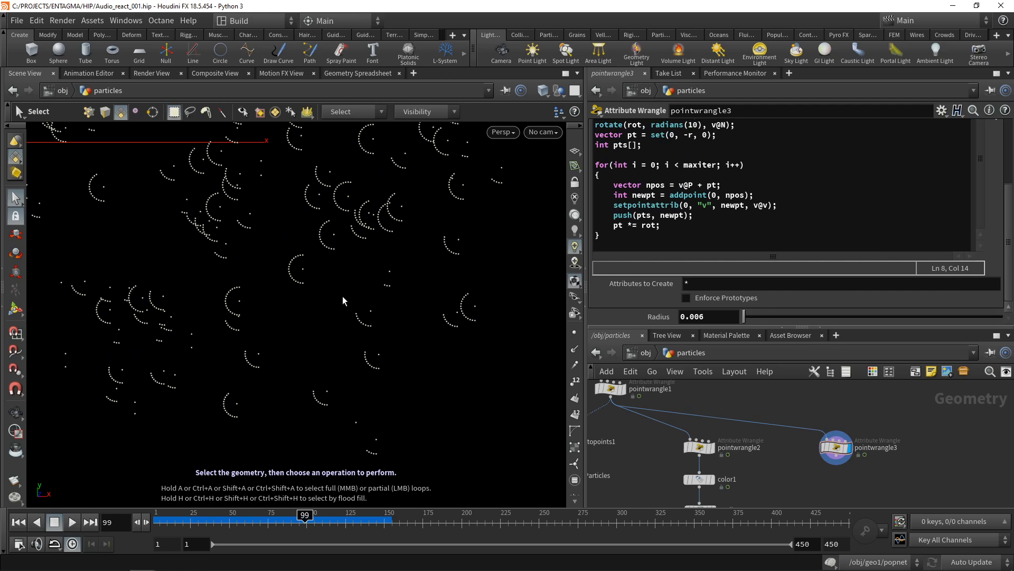
- Below the loop, connect the collected points into a polyline with int newprim = addprim(0, "polyline", pts);
{"action": "left_click", "coordinate": [607, 246]}
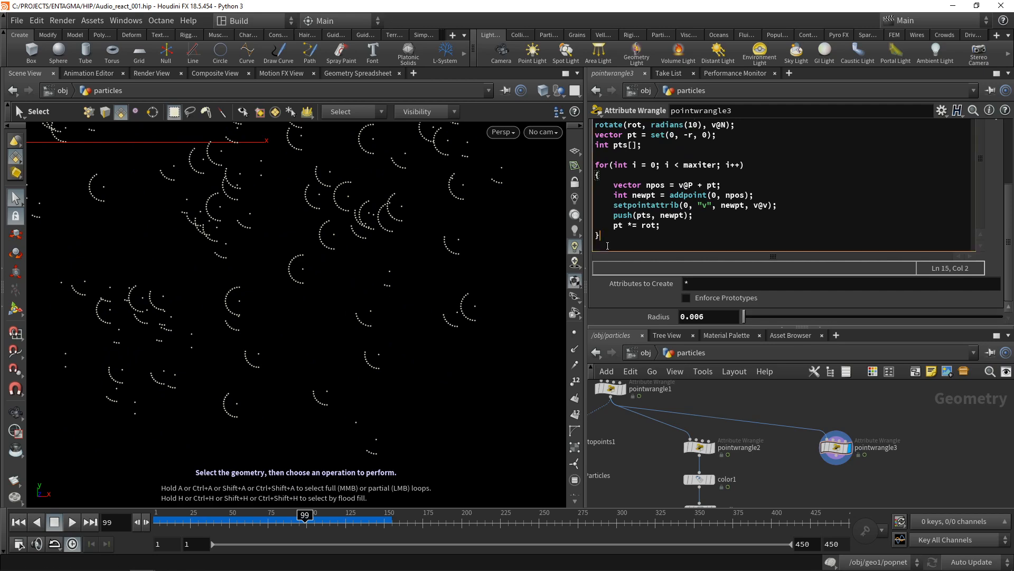
{"action": "key", "text": "Return"}
{"action": "key", "text": "Return"}
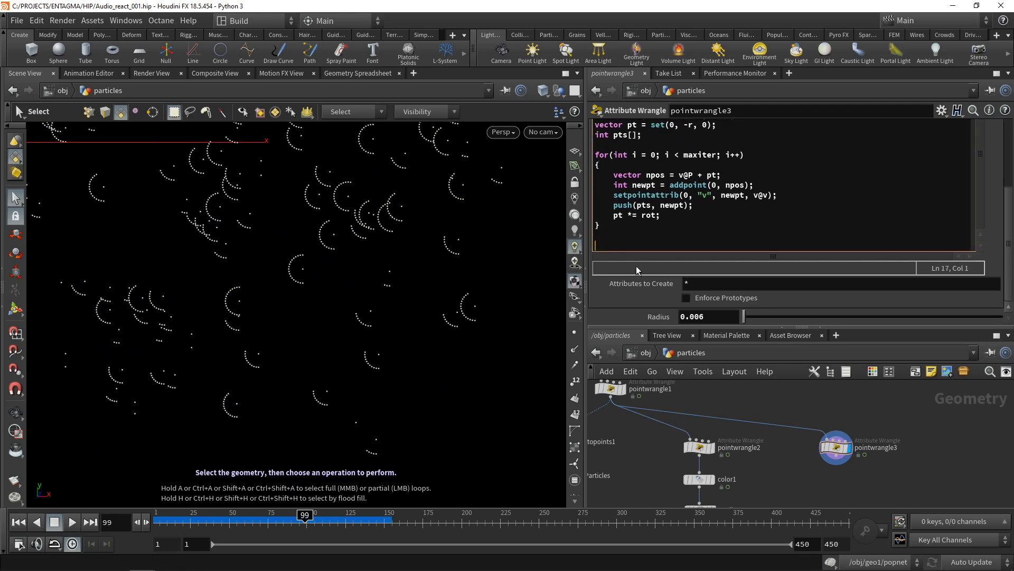
{"action": "type", "text": "int "}
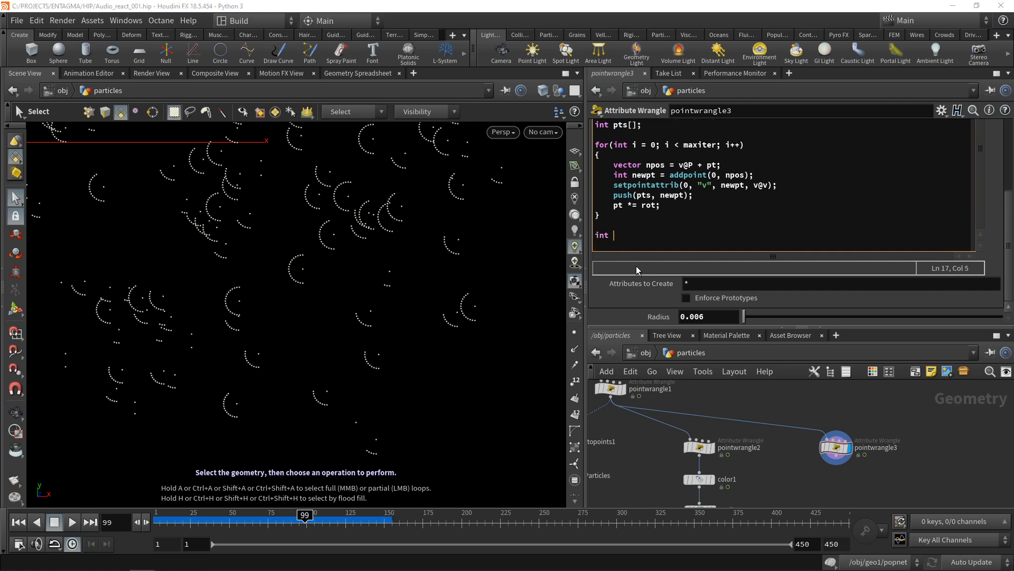
{"action": "type", "text": "newprim = addprim();"}
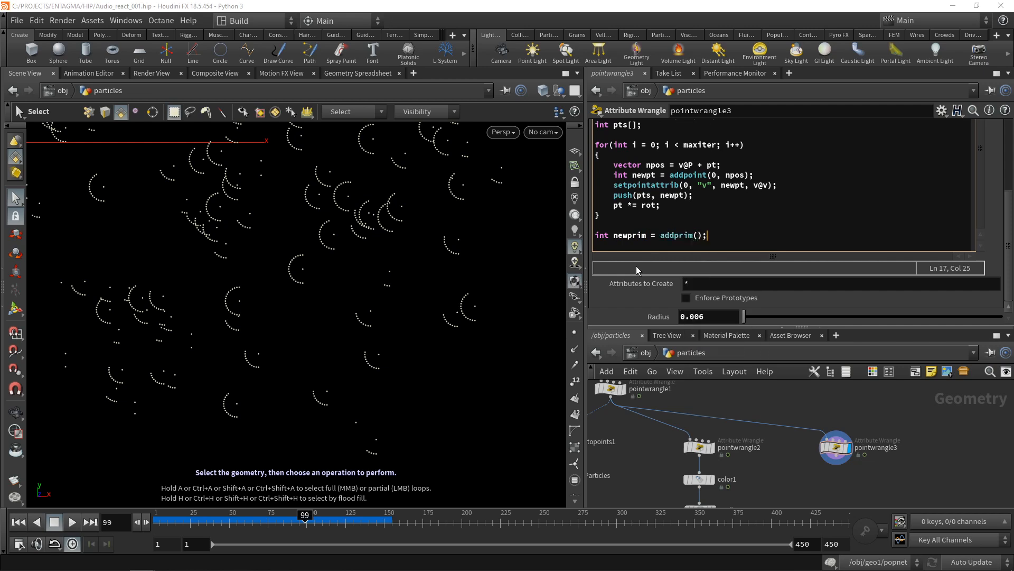
{"action": "type", "text": "0, \"polyline\", pts"}
- Examine the arcs around the particles in the viewport and compare them with the OUT_Particles output
{"action": "middle_click_drag", "start_coordinate": [372, 262], "coordinate": [404, 365], "text": "alt"}
{"action": "right_click_drag", "start_coordinate": [404, 365], "coordinate": [391, 341], "text": "alt"}
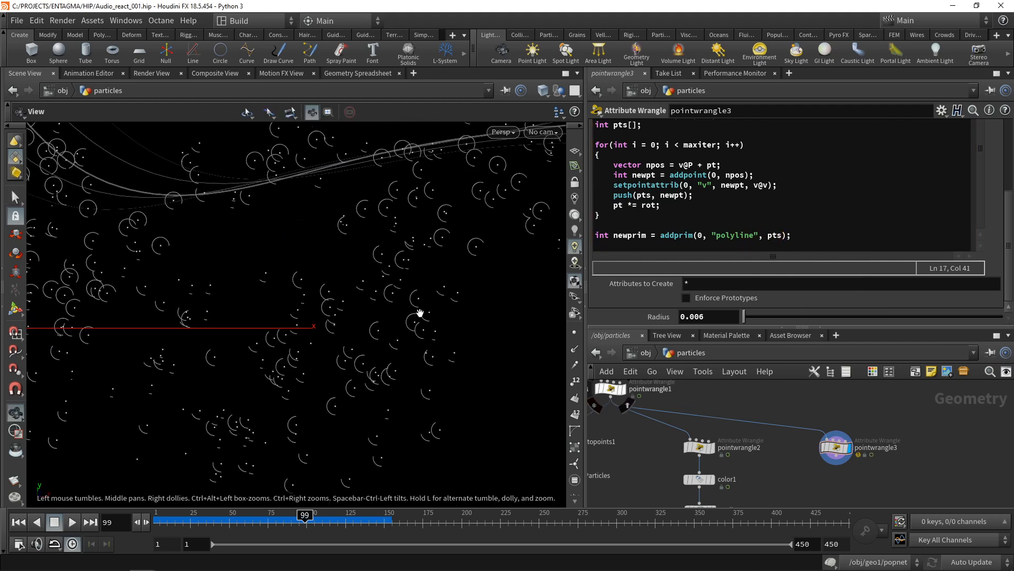
{"action": "middle_click_drag", "start_coordinate": [420, 313], "coordinate": [482, 302], "text": "alt"}
{"action": "right_click_drag", "start_coordinate": [482, 302], "coordinate": [412, 334], "text": "alt"}
{"action": "middle_click_drag", "start_coordinate": [637, 455], "coordinate": [789, 422]}
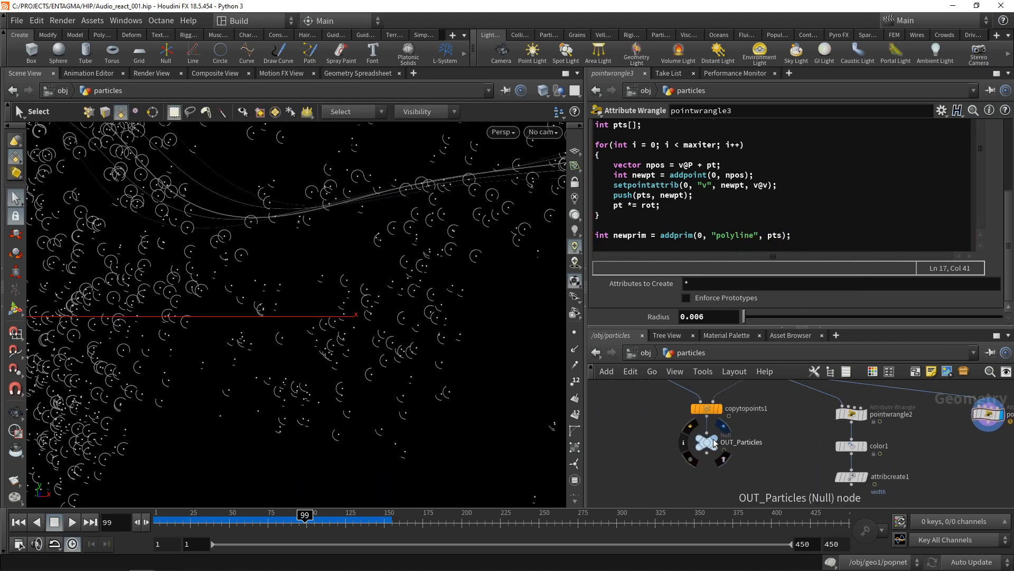
{"action": "left_click", "coordinate": [724, 425]}
{"action": "middle_click_drag", "start_coordinate": [987, 440], "coordinate": [940, 447]}
{"action": "left_click", "coordinate": [955, 421]}
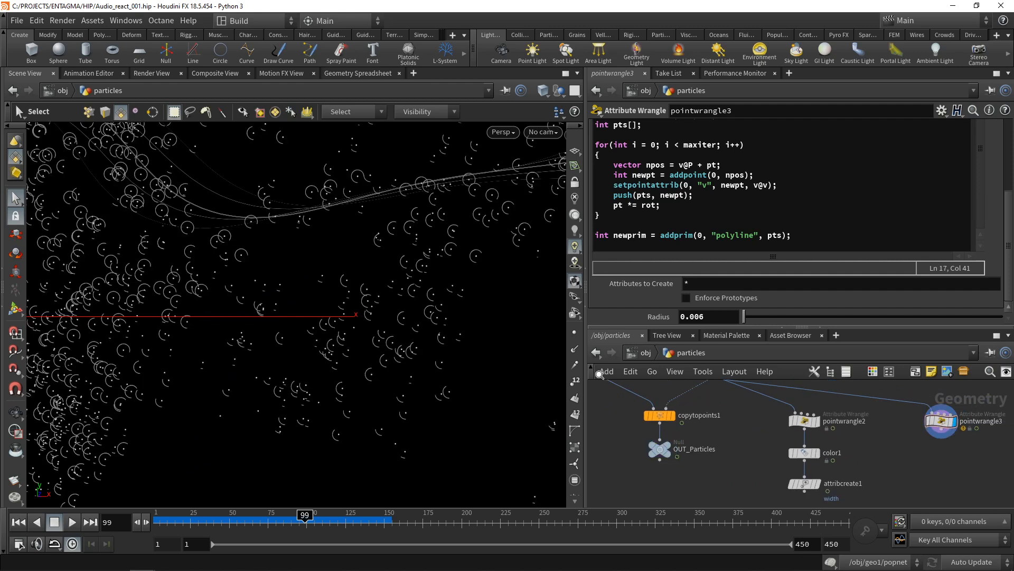
{"action": "left_click", "coordinate": [802, 241]}
{"action": "key", "text": "Return"}
{"action": "type", "text": "removepoint(0);, @ptnum);"}
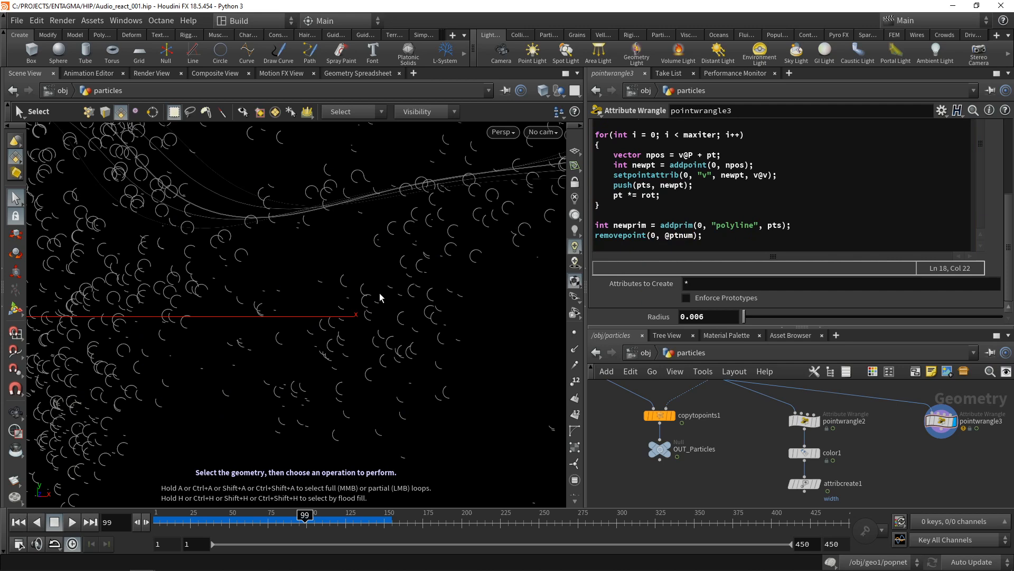
- Add a Resample node after pointwrangle3 with Maximum Segment Length off and the Curve U Attribute curveu enabled
{"action": "key", "text": "Tab"}
{"action": "type", "text": "resm"}
{"action": "key", "text": "Return"}
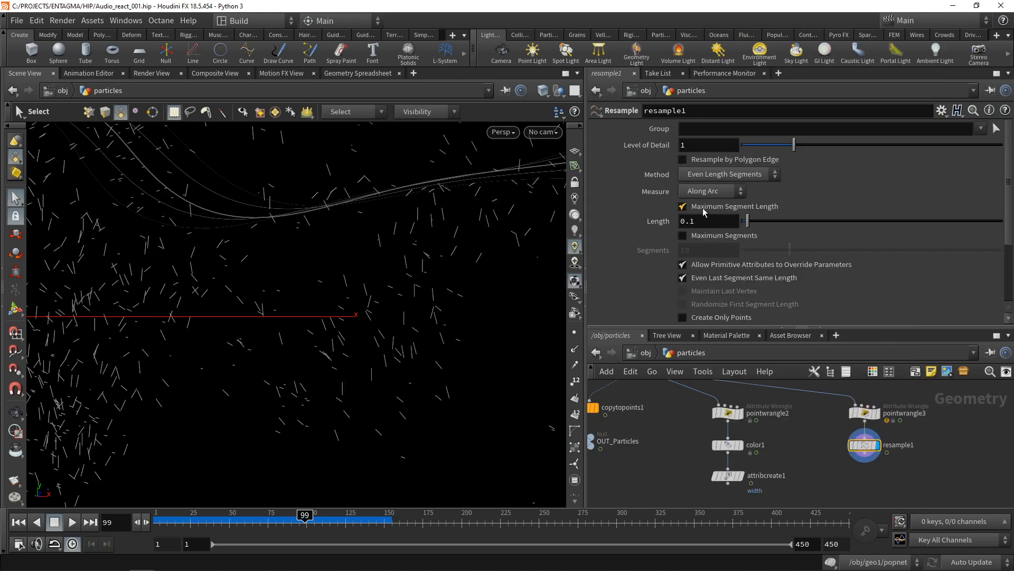
{"action": "left_click_drag", "start_coordinate": [1010, 226], "coordinate": [1012, 295]}
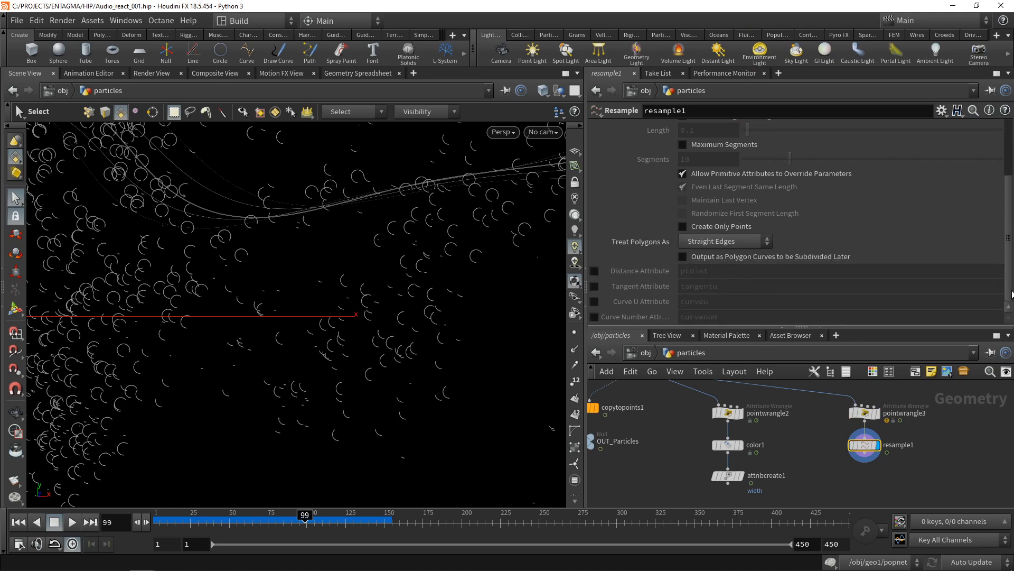
{"action": "left_click", "coordinate": [594, 302]}
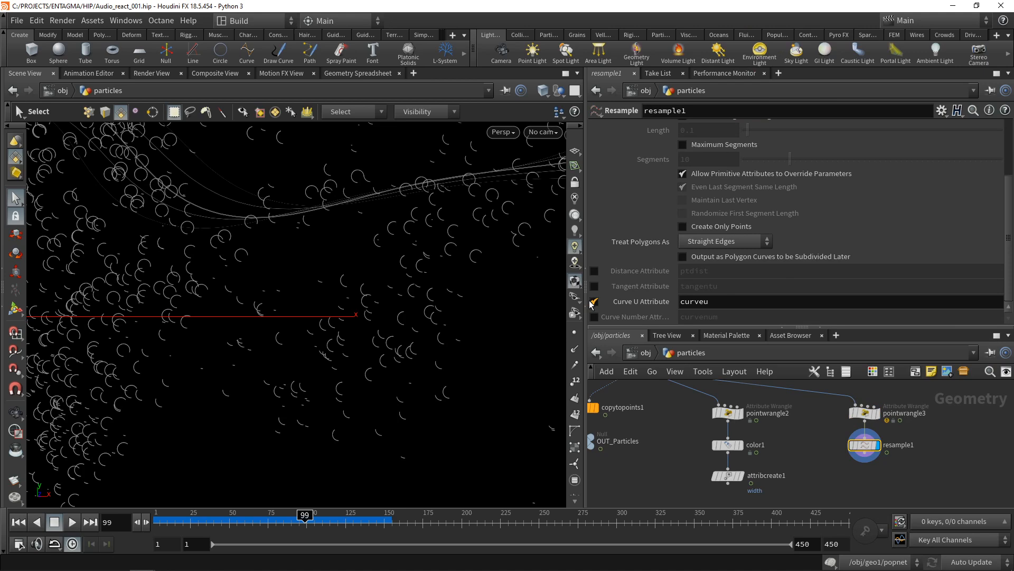
- Add a Color node after resample1 and color it by Ramp from Attribute using the curveu attribute
{"action": "middle_click_drag", "start_coordinate": [897, 460], "coordinate": [883, 436]}
{"action": "left_click_drag", "start_coordinate": [872, 456], "coordinate": [841, 427]}
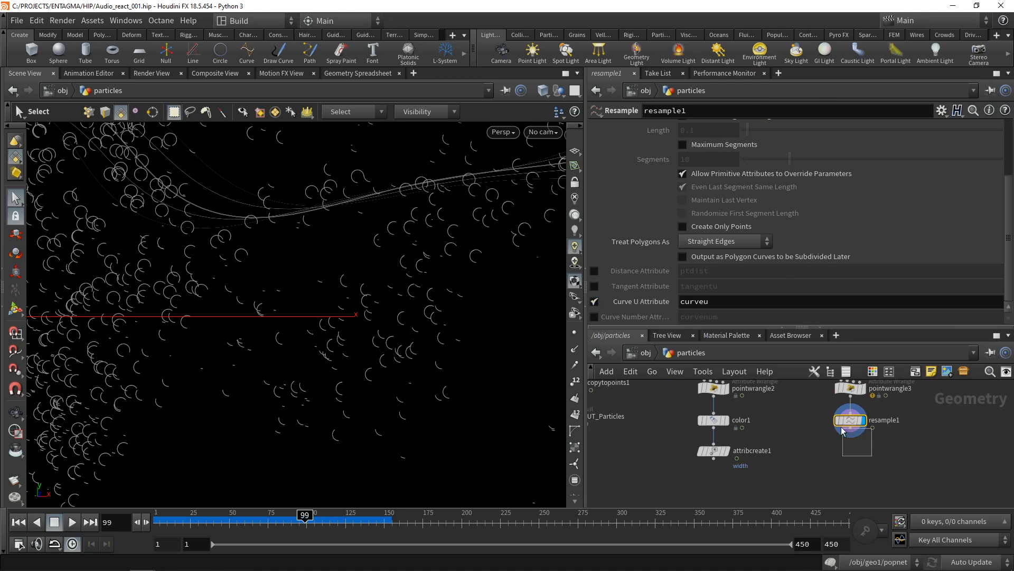
{"action": "key", "text": "Tab"}
{"action": "type", "text": "color"}
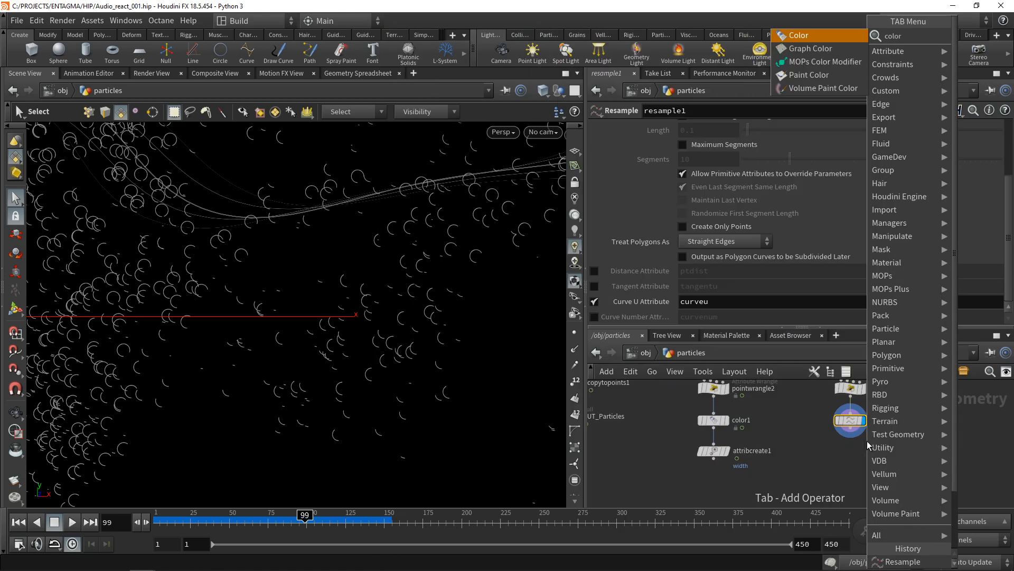
{"action": "key", "text": "Return"}
{"action": "left_click", "coordinate": [867, 441]}
{"action": "left_click", "coordinate": [737, 188]}
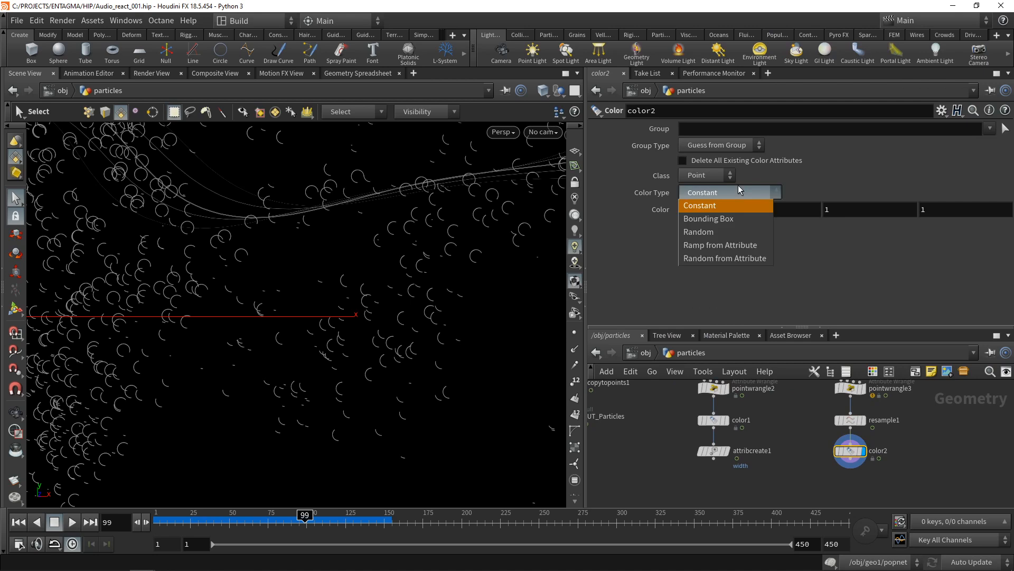
{"action": "left_click", "coordinate": [737, 245]}
{"action": "left_click", "coordinate": [996, 208]}
{"action": "left_click", "coordinate": [978, 262]}
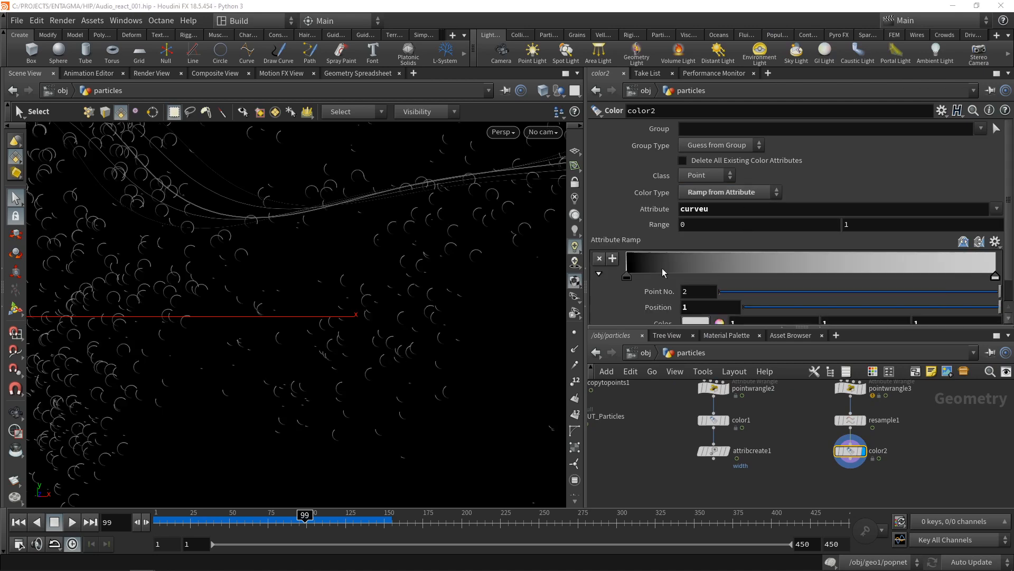
- Reverse the color ramp and set its end point color to dark gray, 0.05 in each channel
{"action": "left_click", "coordinate": [979, 242]}
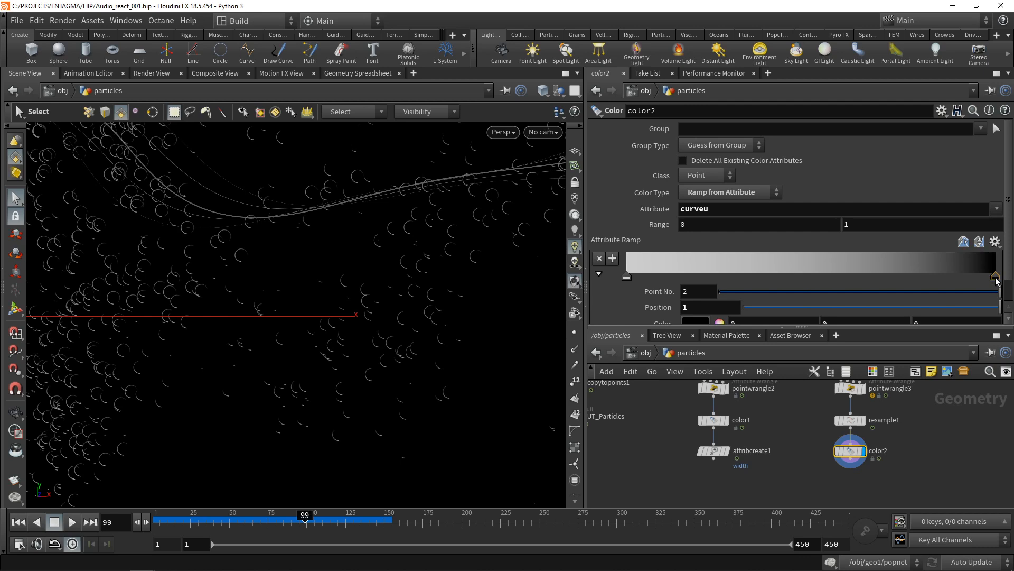
{"action": "scroll", "coordinate": [998, 280], "scroll_direction": "down", "scroll_amount": 1}
{"action": "left_click", "coordinate": [706, 295]}
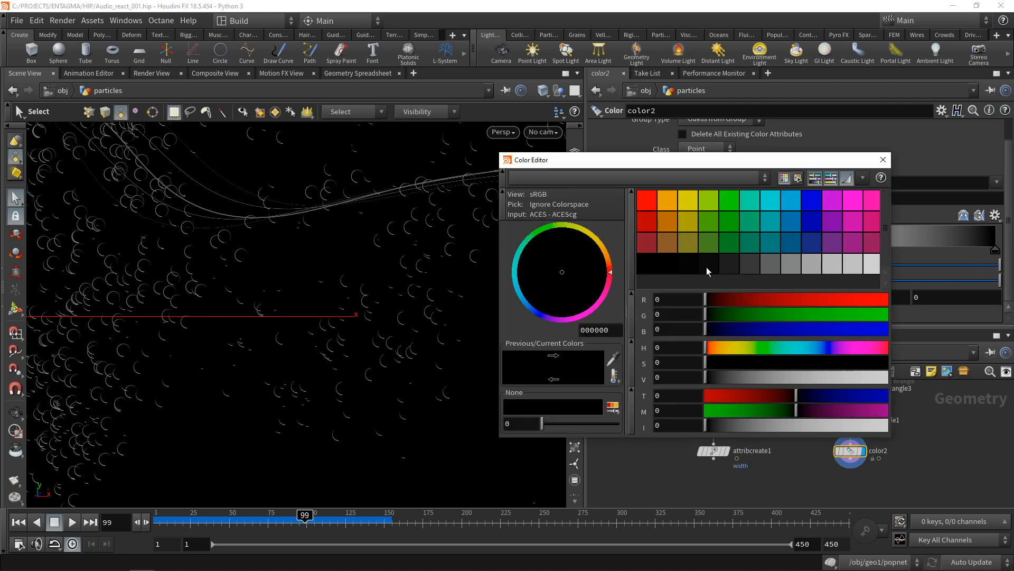
{"action": "left_click", "coordinate": [727, 265]}
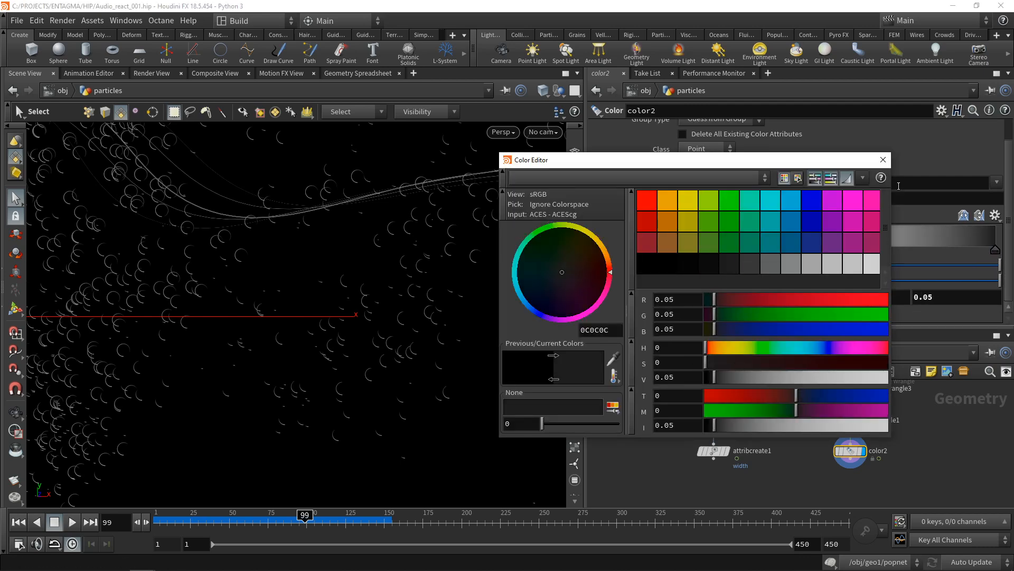
{"action": "left_click", "coordinate": [883, 159]}
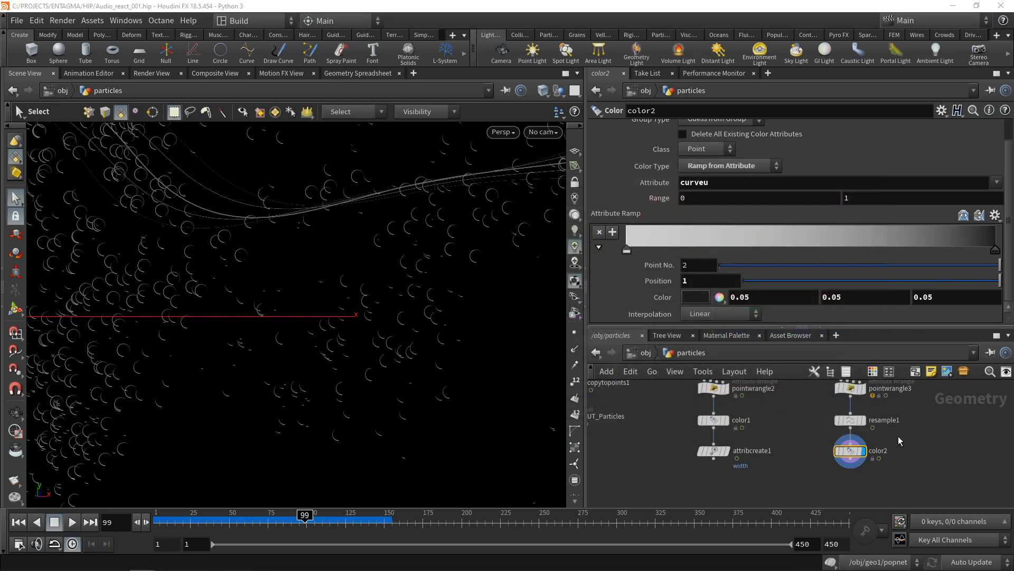
- Duplicate the attribcreate1 width node, connect the copy below color2 and display it
{"action": "middle_click_drag", "start_coordinate": [898, 436], "coordinate": [891, 399]}
{"action": "left_click", "coordinate": [707, 413]}
{"action": "key", "text": "ctrl+c"}
{"action": "key", "text": "ctrl+v"}
{"action": "left_click", "coordinate": [844, 422]}
{"action": "left_click", "coordinate": [852, 459]}
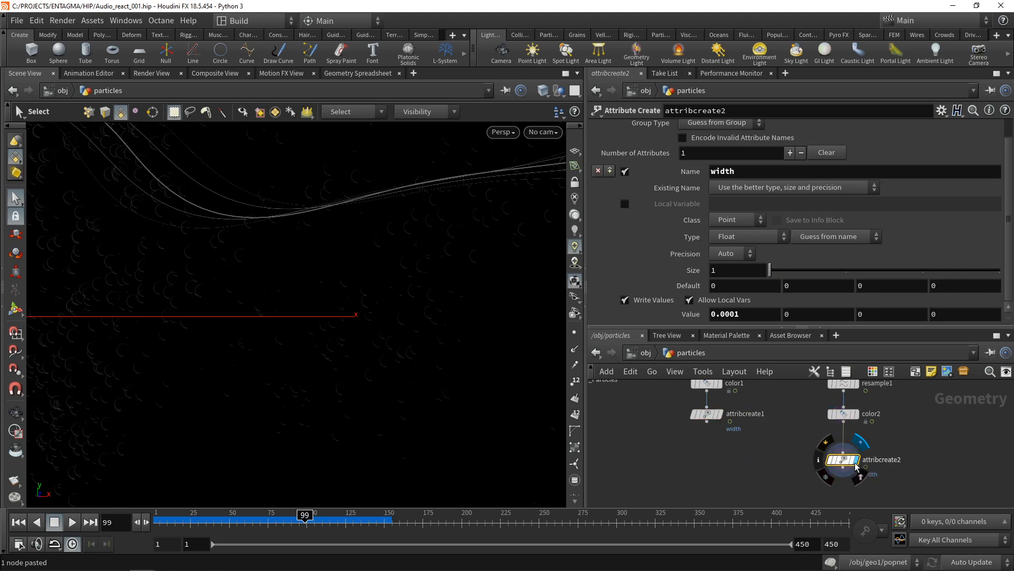
- Add a Null node and connect it below attribcreate1 in the lines branch
{"action": "scroll", "coordinate": [744, 470], "scroll_direction": "down", "scroll_amount": 3}
{"action": "key", "text": "Tab"}
{"action": "type", "text": "null"}
{"action": "key", "text": "Return"}
{"action": "left_click", "coordinate": [732, 469]}
{"action": "left_click", "coordinate": [720, 438]}
{"action": "left_click", "coordinate": [732, 468]}
{"action": "left_click_drag", "start_coordinate": [731, 468], "coordinate": [719, 479]}
- Rename the null below attribcreate1 to OUT_Lines
{"action": "scroll", "coordinate": [735, 476], "scroll_direction": "up", "scroll_amount": 3}
{"action": "left_click", "coordinate": [734, 481]}
{"action": "type", "text": "OUT_L_ines"}
{"action": "key", "text": "Return"}
{"action": "left_click", "coordinate": [747, 480]}
{"action": "key", "text": "BackSpace"}
{"action": "key", "text": "Return"}
- Duplicate the OUT_Lines null, connect the copy below attribcreate2 and rename it OUT_Arcs
{"action": "left_click_drag", "start_coordinate": [655, 465], "coordinate": [739, 500]}
{"action": "key", "text": "ctrl+c"}
{"action": "key", "text": "ctrl+v"}
{"action": "left_click_drag", "start_coordinate": [846, 446], "coordinate": [856, 480]}
{"action": "left_click_drag", "start_coordinate": [858, 487], "coordinate": [919, 485]}
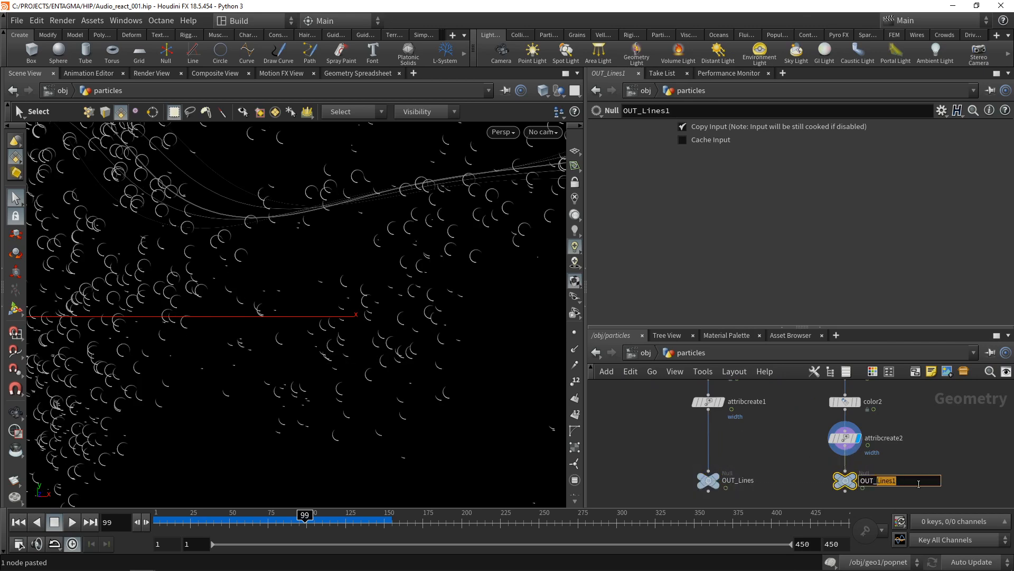
{"action": "type", "text": "Arcs"}
{"action": "key", "text": "Return"}
{"action": "scroll", "coordinate": [782, 478], "scroll_direction": "down", "scroll_amount": 3}
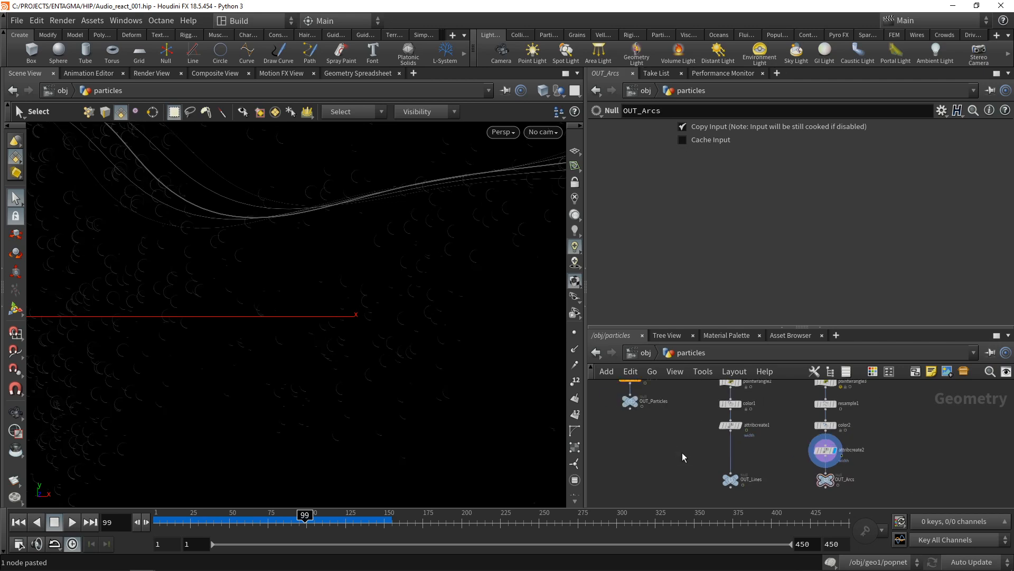
- Display the OUT_Particles, OUT_Lines and OUT_Arcs outputs in turn, and bring up pointwrangle3's parameters
{"action": "left_click", "coordinate": [643, 388]}
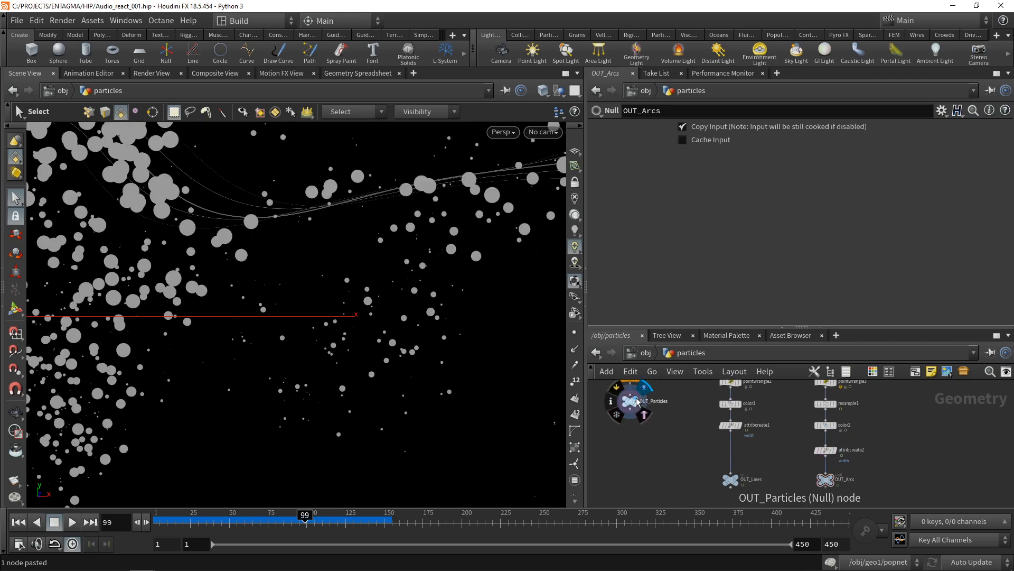
{"action": "left_click", "coordinate": [738, 480]}
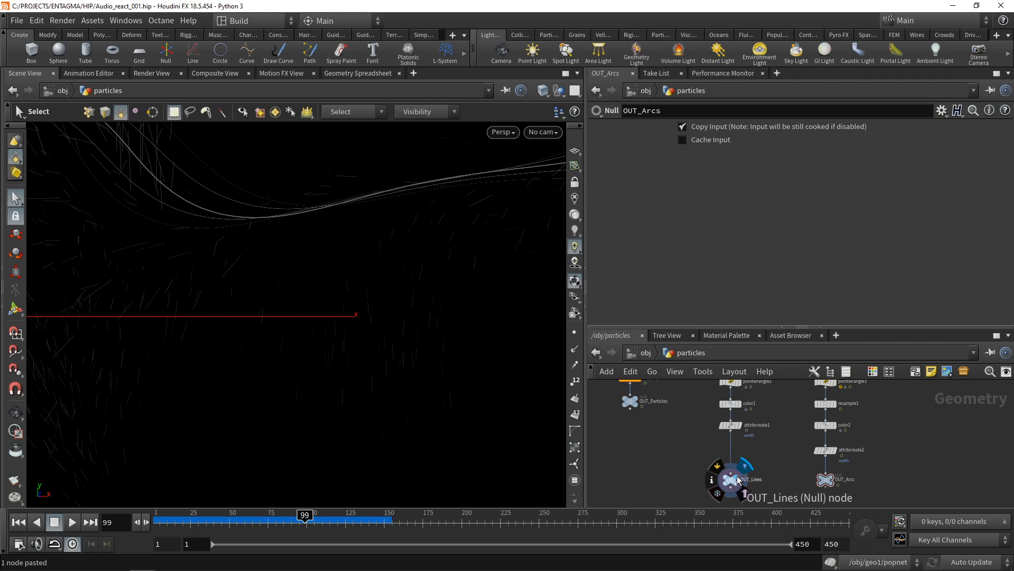
{"action": "left_click", "coordinate": [839, 480]}
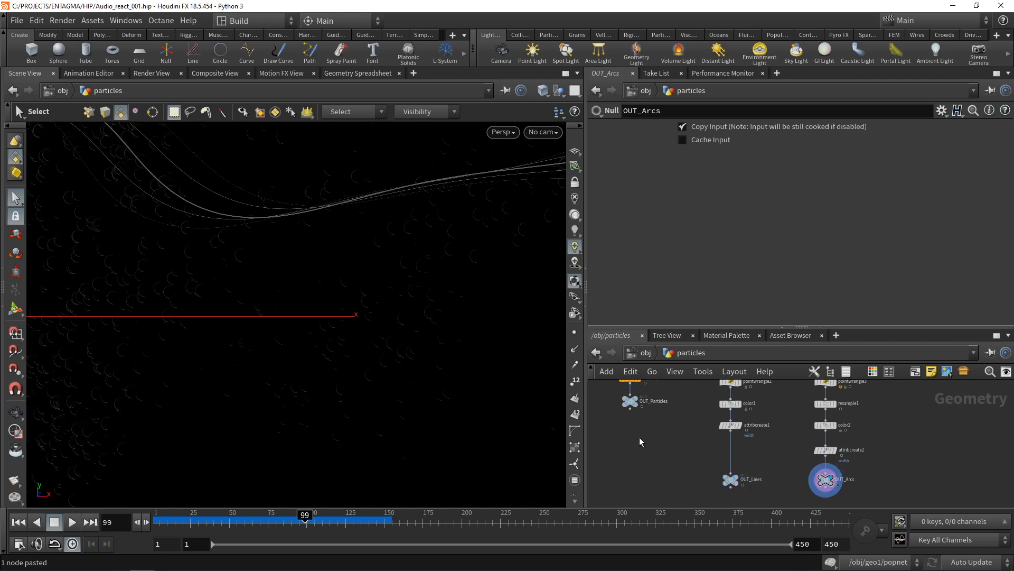
{"action": "left_click", "coordinate": [826, 382]}
{"action": "middle_click_drag", "start_coordinate": [826, 382], "coordinate": [814, 416]}
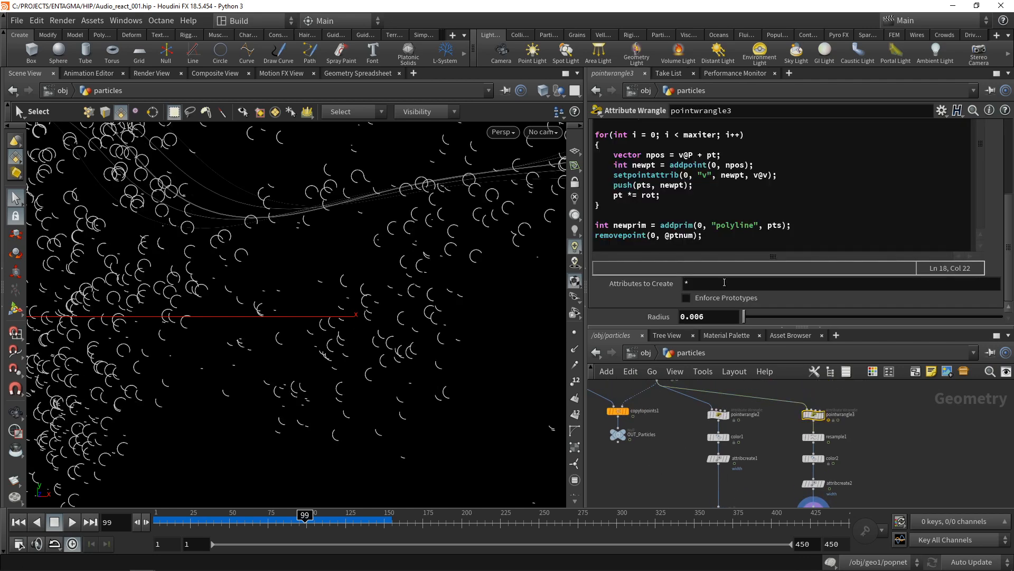
- Set the Radius of pointwrangle3 to 0.015
{"action": "left_click", "coordinate": [717, 319]}
{"action": "type", "text": "0.015"}
{"action": "key", "text": "Return"}
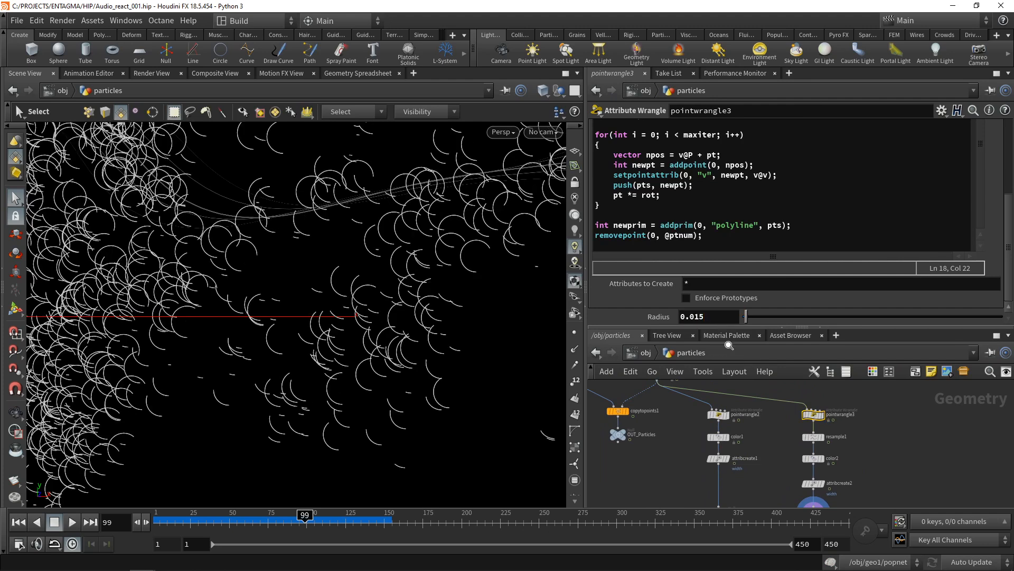
- Display the OUT_Particles output and set the Uniform Scale of circle1 to 1.5
{"action": "left_click", "coordinate": [892, 437]}
{"action": "scroll", "coordinate": [882, 452], "scroll_direction": "down", "scroll_amount": 2}
{"action": "left_click", "coordinate": [665, 413]}
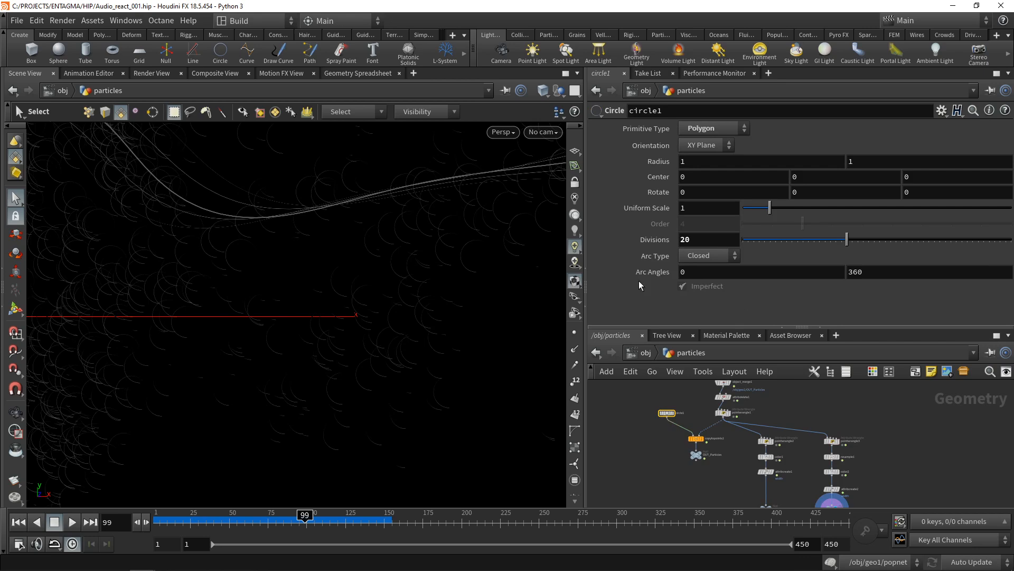
{"action": "left_click", "coordinate": [701, 455]}
{"action": "left_click", "coordinate": [699, 209]}
{"action": "scroll", "coordinate": [699, 209], "scroll_direction": "up", "scroll_amount": 5}
- Undo the last node moves in the particles network and save the scene
{"action": "left_click", "coordinate": [656, 468]}
{"action": "middle_click_drag", "start_coordinate": [695, 505], "coordinate": [683, 457]}
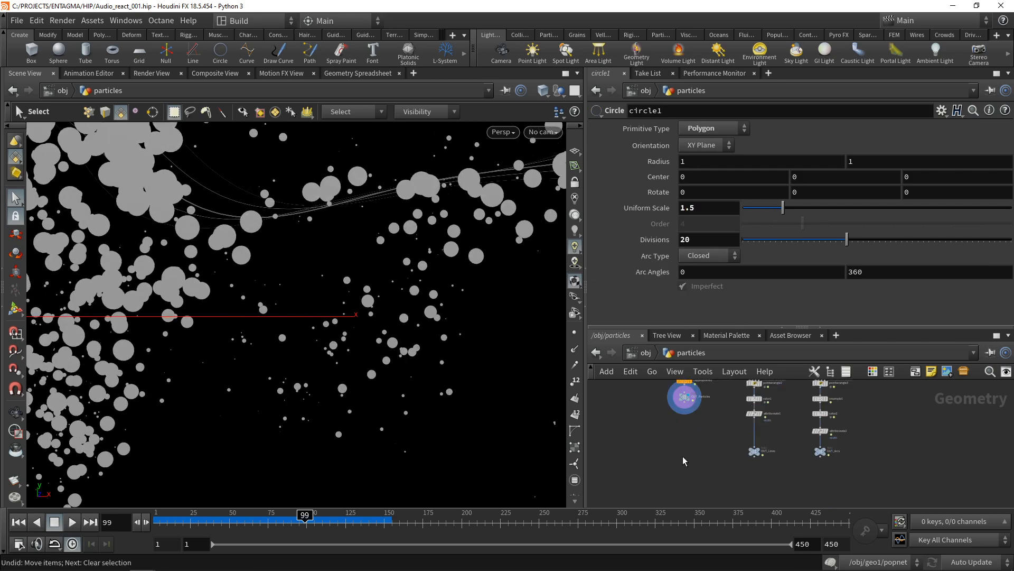
{"action": "key", "text": "ctrl+z"}
{"action": "key", "text": "ctrl+z"}
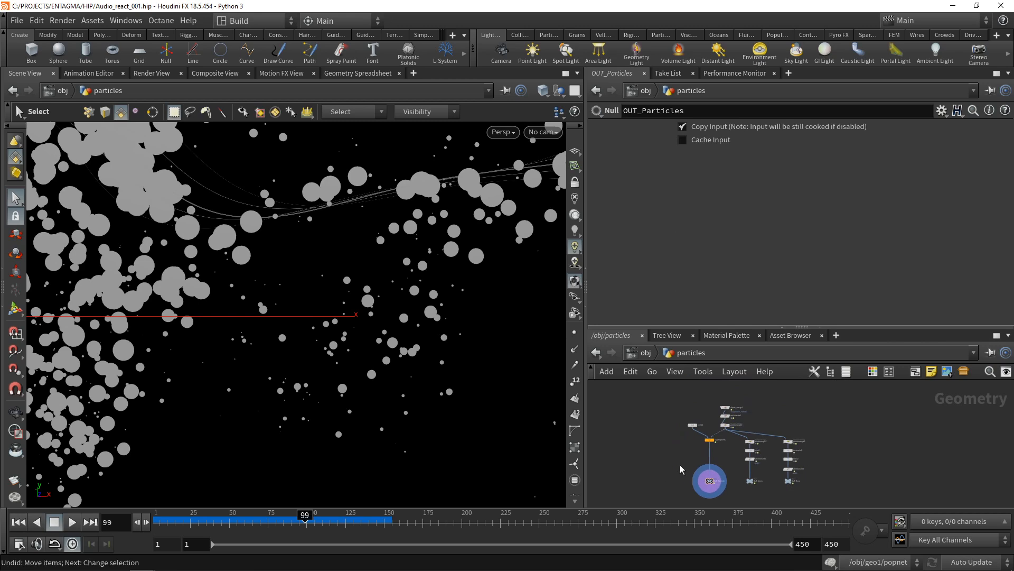
{"action": "key", "text": "ctrl+s"}
{"action": "scroll", "coordinate": [687, 472], "scroll_direction": "up", "scroll_amount": 5}
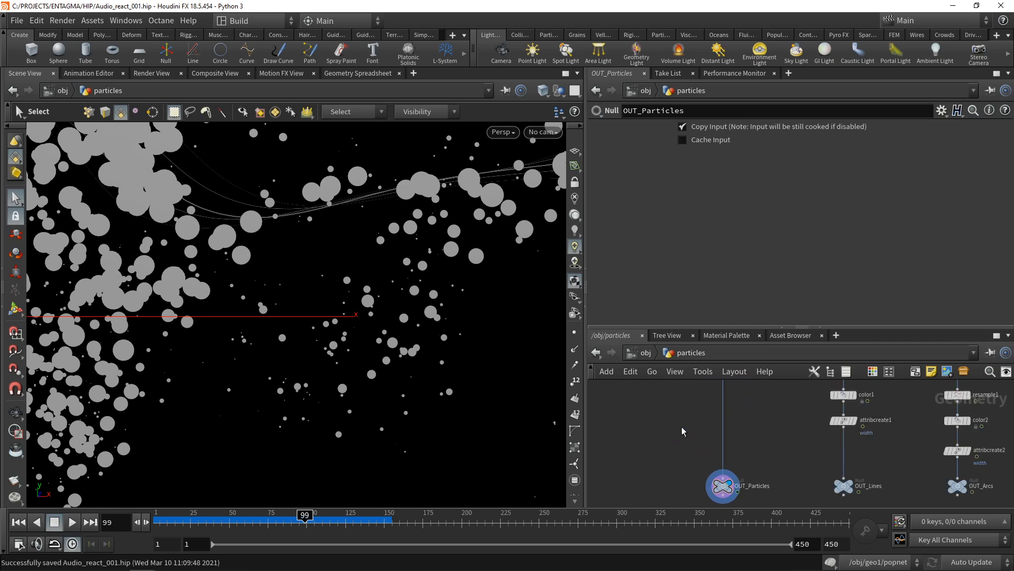
{"action": "middle_click_drag", "start_coordinate": [682, 431], "coordinate": [615, 390]}
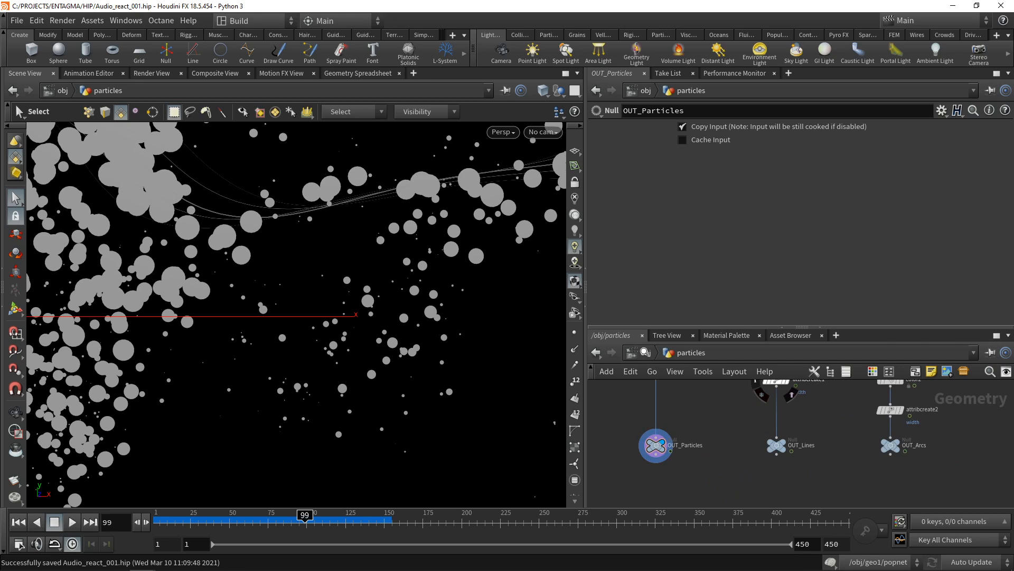
- Return to the object level, add a new Geometry object below geo1 and rename it lines
{"action": "key", "text": "u"}
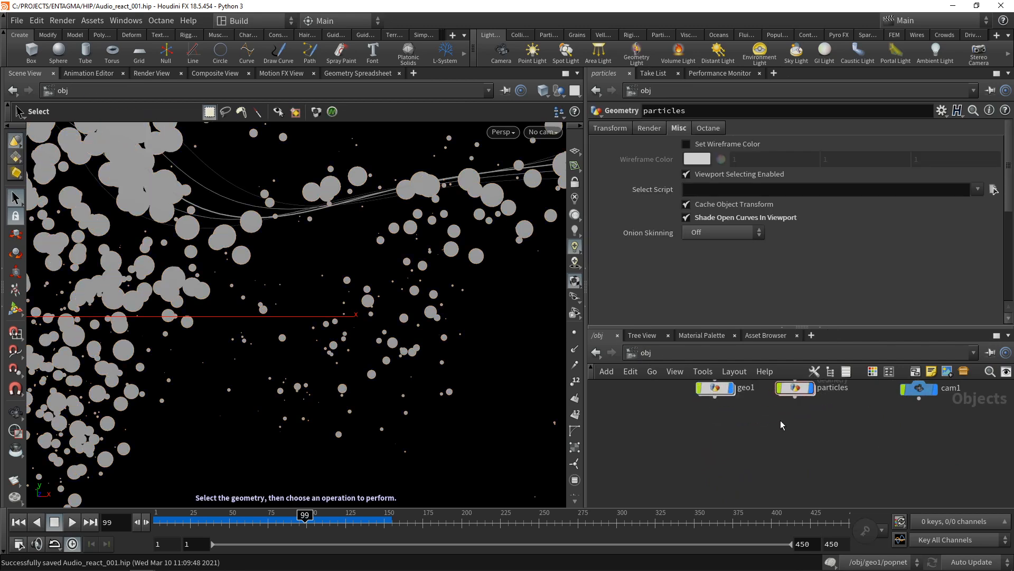
{"action": "key", "text": "Tab"}
{"action": "type", "text": "geo"}
{"action": "key", "text": "Return"}
{"action": "left_click", "coordinate": [719, 467]}
{"action": "double_click", "coordinate": [746, 462]}
{"action": "type", "text": "nes"}
{"action": "key", "text": "Return"}
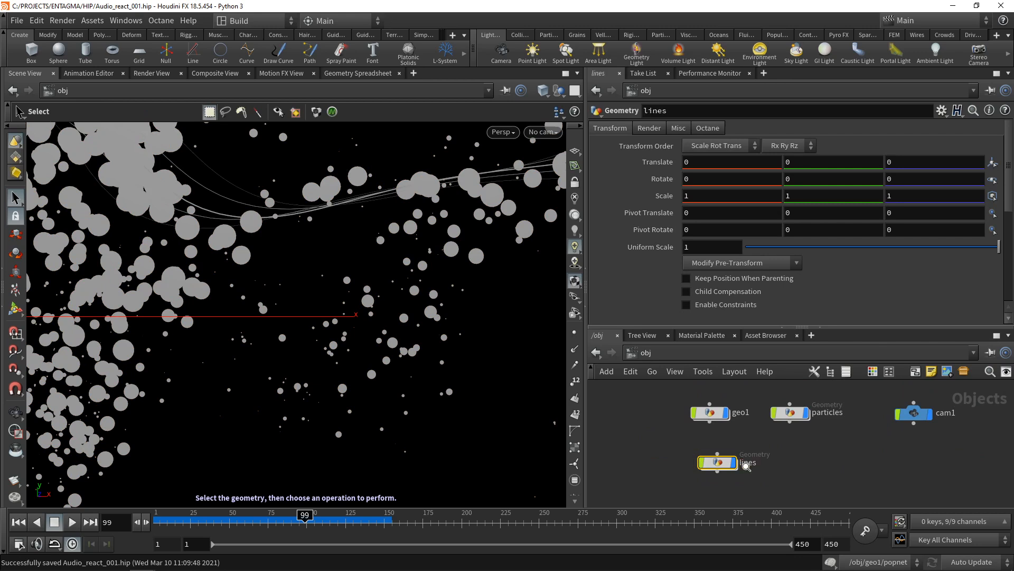
- Duplicate the lines object and rename the copy arcs
{"action": "key", "text": "ctrl+c"}
{"action": "key", "text": "ctrl+v"}
{"action": "double_click", "coordinate": [836, 460]}
{"action": "type", "text": "arcs"}
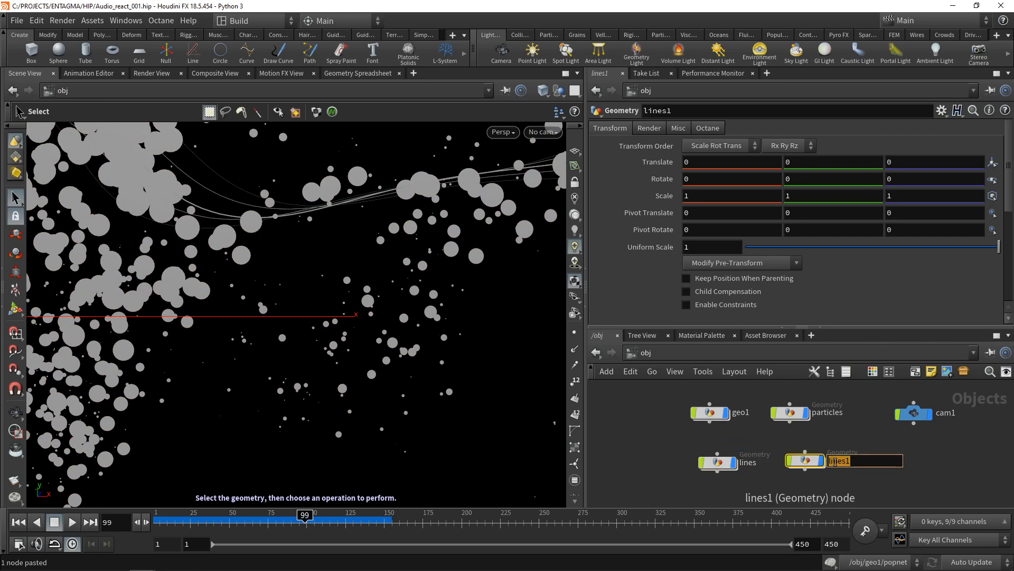
{"action": "key", "text": "Return"}
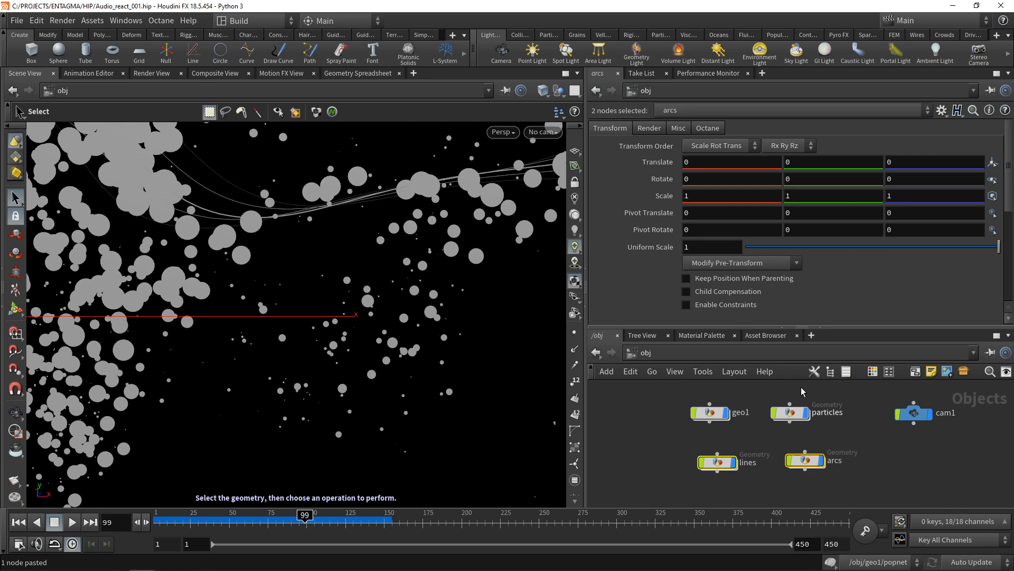
- Enable Shade Open Curves In Viewport for the lines and arcs objects, and align both nodes below geo1 and particles
{"action": "left_click", "coordinate": [679, 128]}
{"action": "left_click", "coordinate": [686, 217]}
{"action": "left_click", "coordinate": [769, 484]}
{"action": "left_click_drag", "start_coordinate": [724, 466], "coordinate": [716, 464]}
{"action": "left_click_drag", "start_coordinate": [806, 463], "coordinate": [792, 463]}
- Inside the lines object, add an Object Merge that imports /obj/particles/OUT_Lines
{"action": "double_click", "coordinate": [713, 465]}
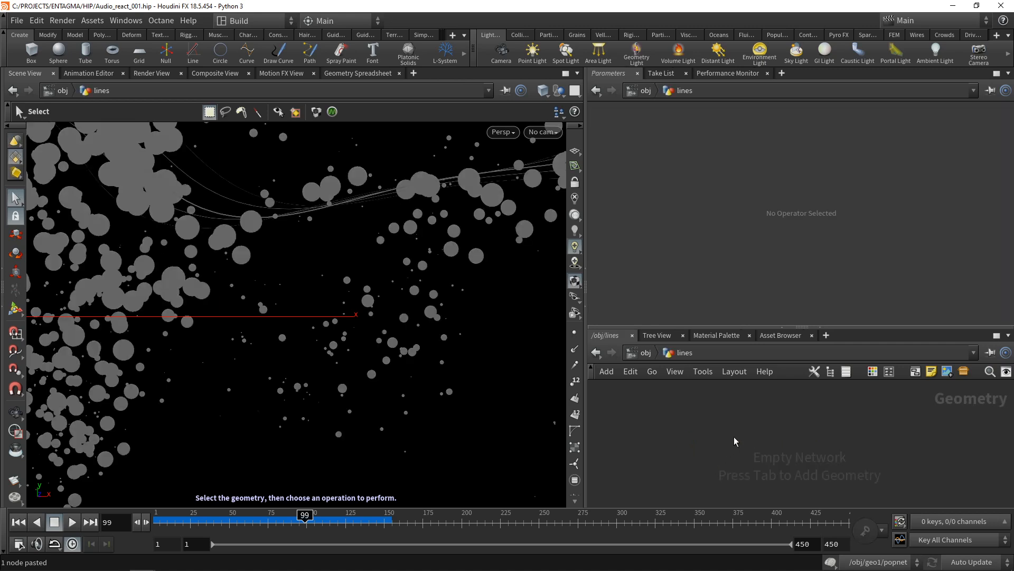
{"action": "key", "text": "Tab"}
{"action": "type", "text": "objme"}
{"action": "key", "text": "Return"}
{"action": "key", "text": "Return"}
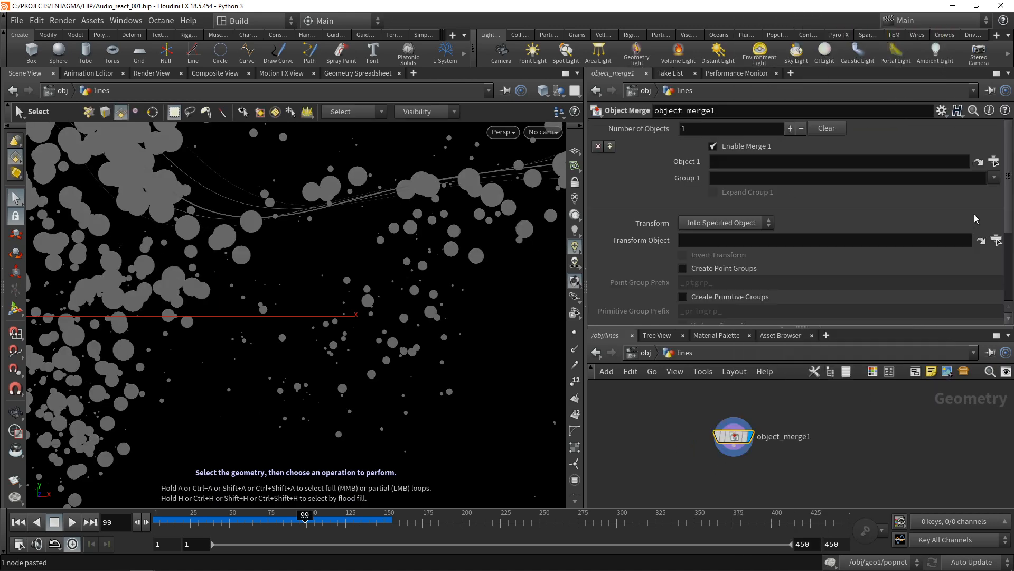
{"action": "left_click", "coordinate": [993, 162]}
{"action": "scroll", "coordinate": [959, 169], "scroll_direction": "up", "scroll_amount": 10}
{"action": "left_click", "coordinate": [871, 107]}
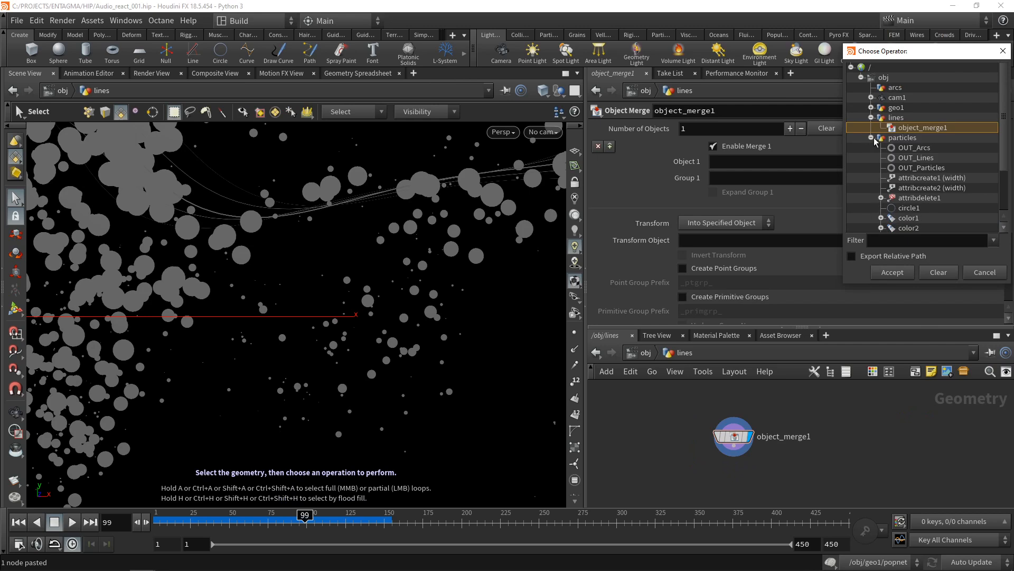
{"action": "double_click", "coordinate": [918, 158]}
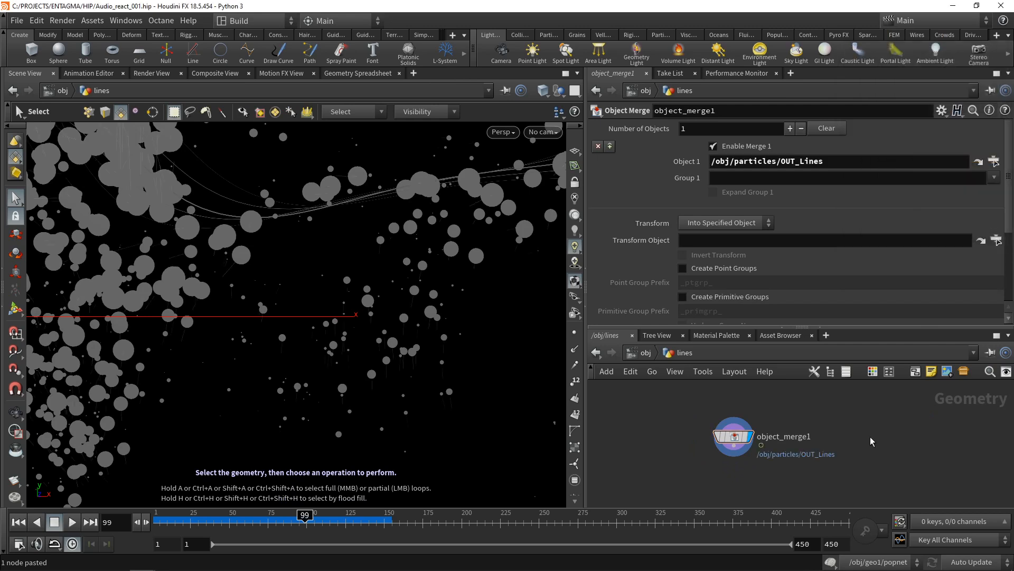
- Inside the arcs object, add an Object Merge that imports /obj/particles/OUT_Arcs
{"action": "key", "text": "u"}
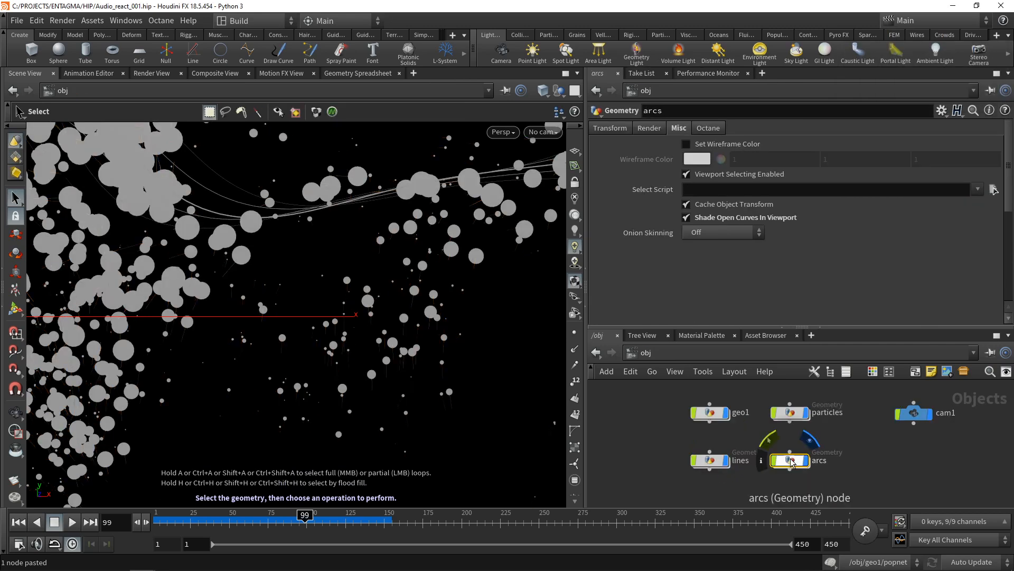
{"action": "double_click", "coordinate": [791, 460]}
{"action": "key", "text": "Tab"}
{"action": "type", "text": "objmer"}
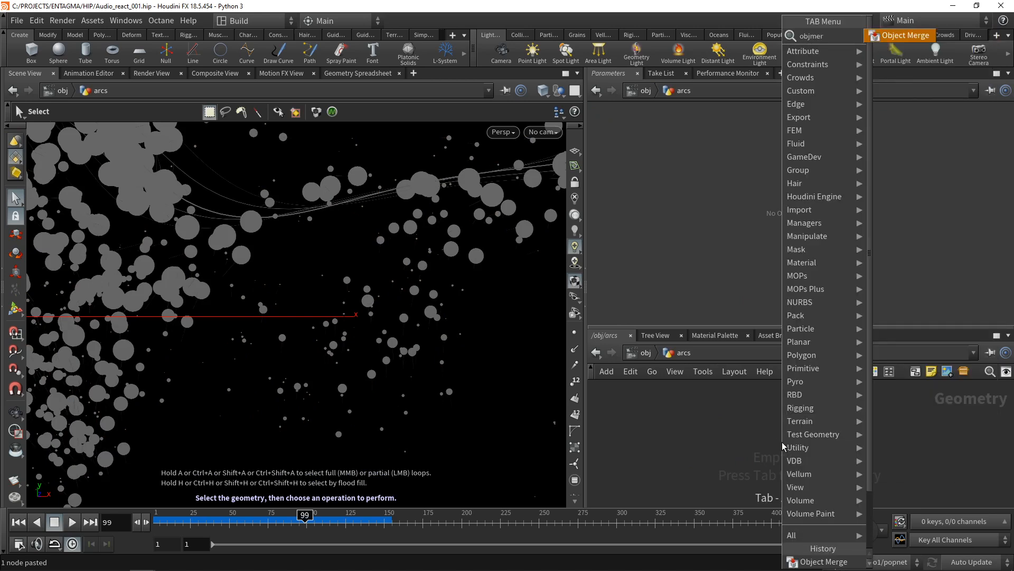
{"action": "key", "text": "Return"}
{"action": "left_click", "coordinate": [782, 443]}
{"action": "left_click", "coordinate": [1003, 161]}
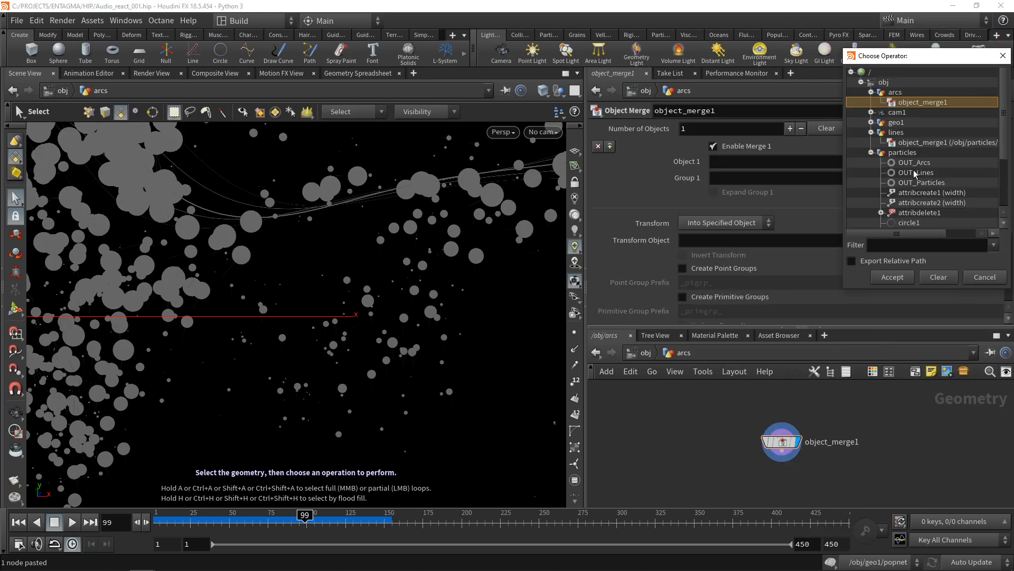
{"action": "double_click", "coordinate": [915, 162]}
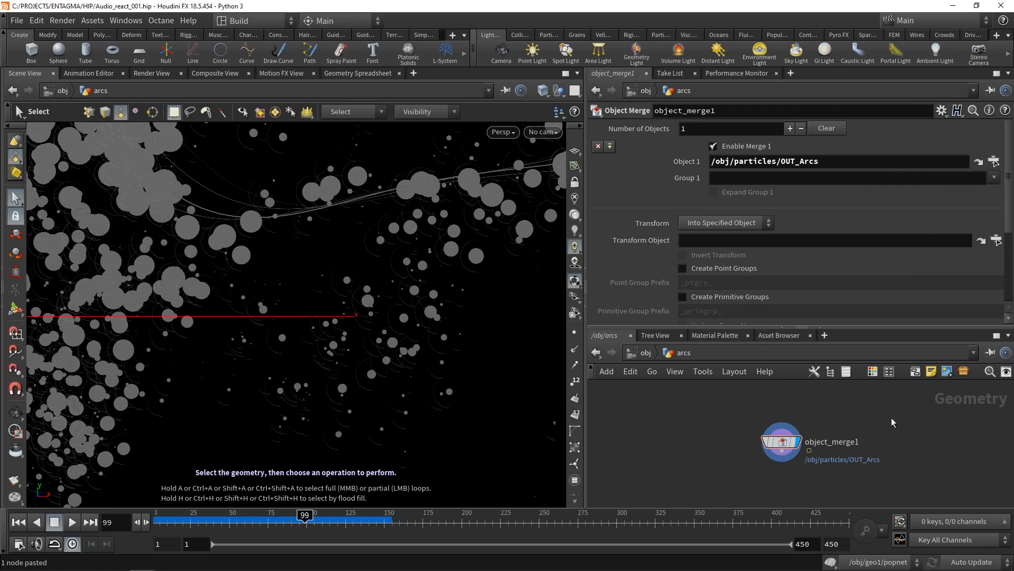
- Return to the object level and save the scene
{"action": "key", "text": "u"}
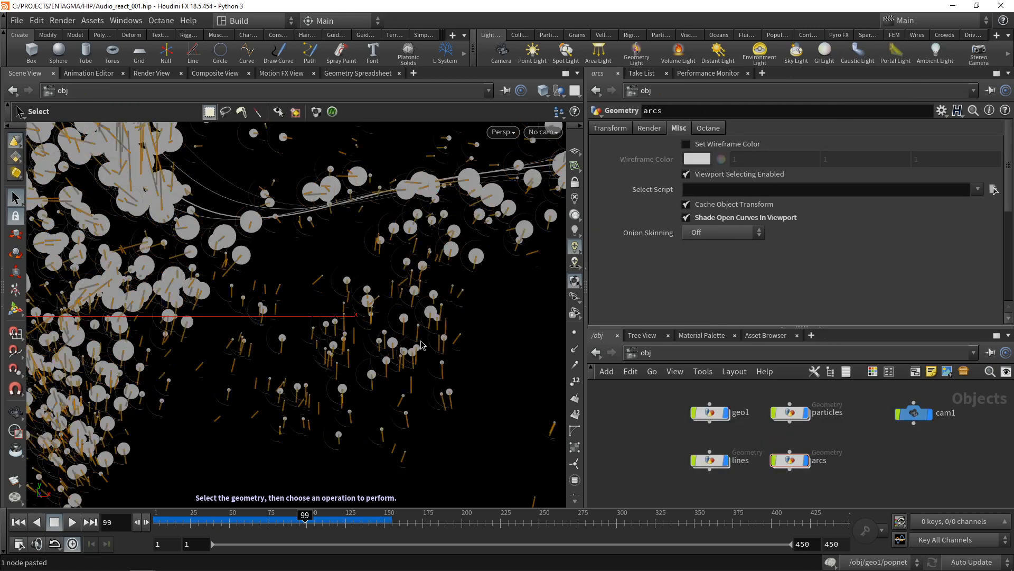
{"action": "right_click_drag", "start_coordinate": [487, 355], "coordinate": [310, 339], "text": "alt"}
{"action": "key", "text": "ctrl+s"}
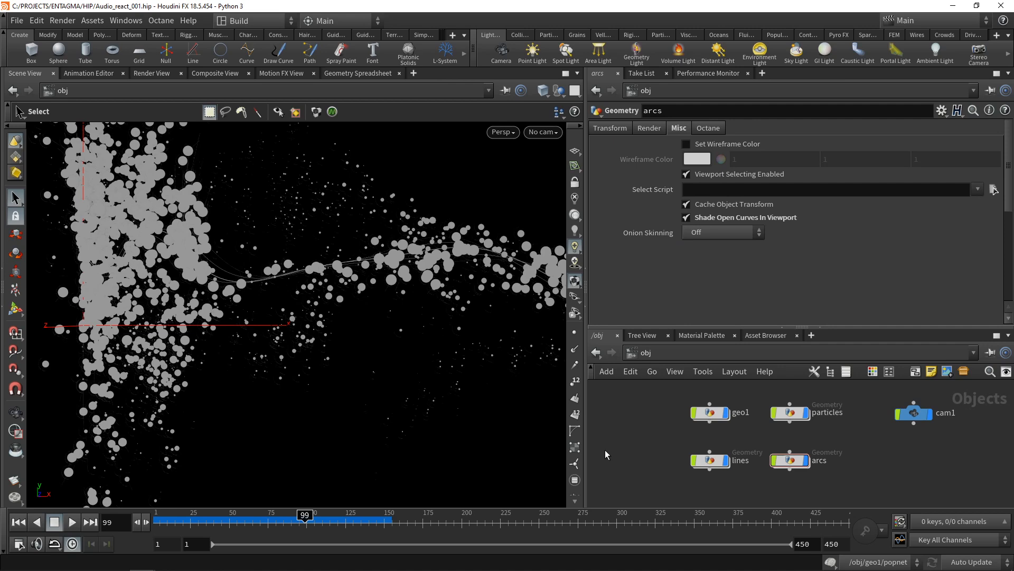
- Close the Tree View, Material Palette and Asset Browser panes and open three additional network editors in their place
{"action": "left_click", "coordinate": [668, 335]}
{"action": "left_click", "coordinate": [684, 335]}
{"action": "left_click", "coordinate": [681, 336]}
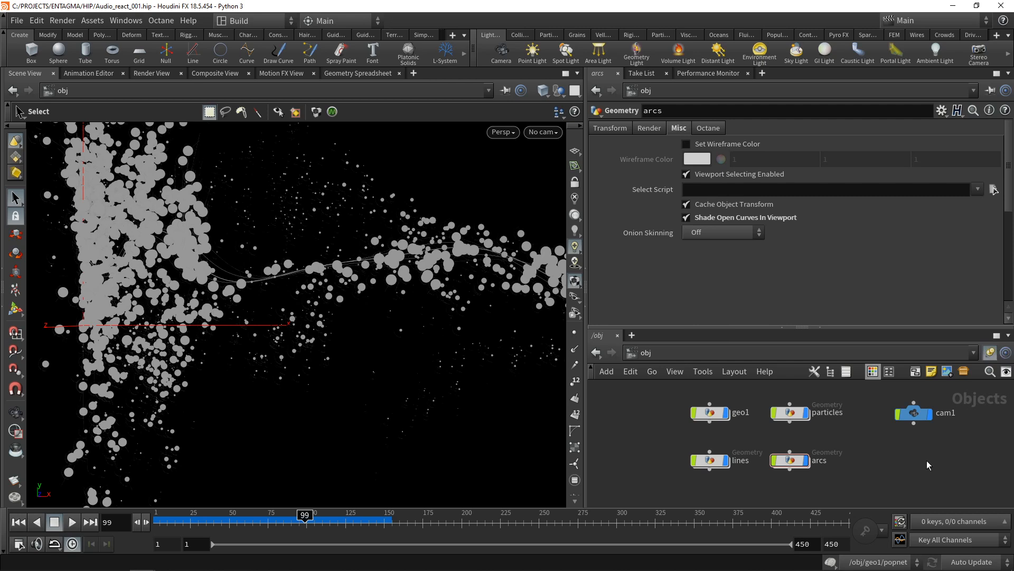
{"action": "key", "text": "ctrl+t"}
{"action": "key", "text": "ctrl+t"}
{"action": "key", "text": "ctrl+t"}
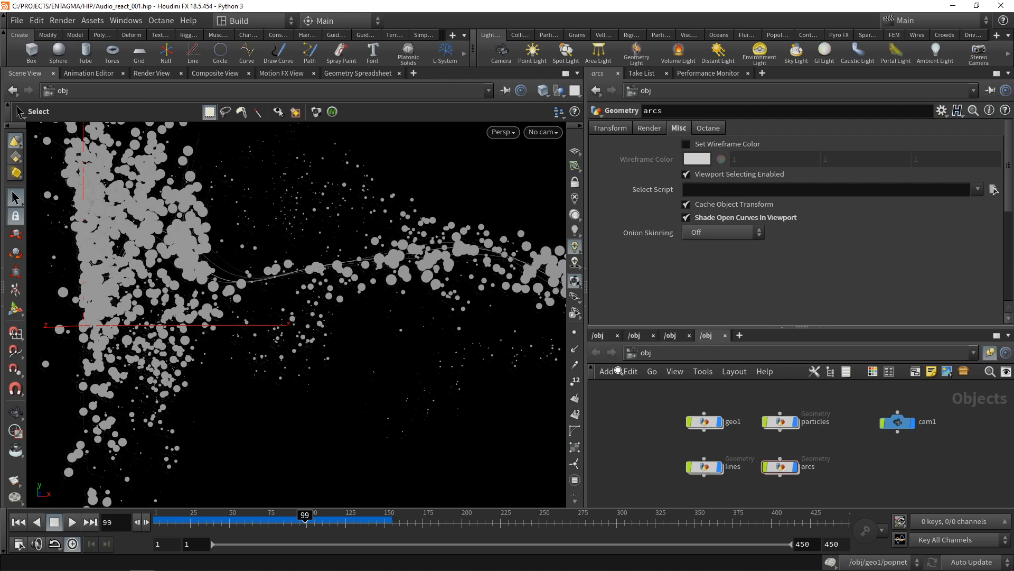
- Point the three new network editors to the out, shop and mat contexts
{"action": "left_click", "coordinate": [646, 352]}
{"action": "left_click", "coordinate": [680, 430]}
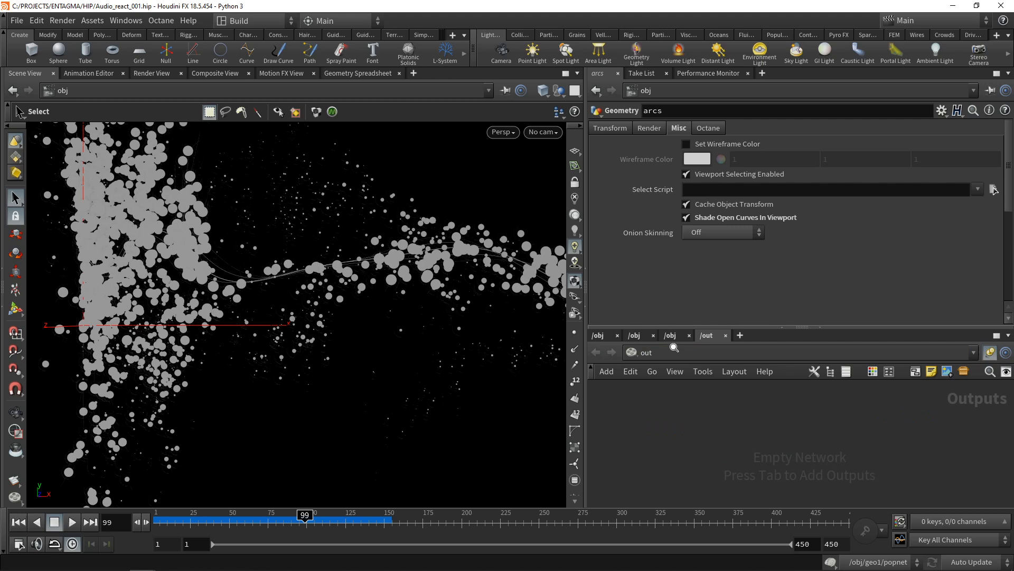
{"action": "left_click", "coordinate": [673, 337]}
{"action": "left_click", "coordinate": [661, 353]}
{"action": "left_click", "coordinate": [680, 441]}
{"action": "left_click", "coordinate": [641, 335]}
{"action": "left_click", "coordinate": [646, 353]}
{"action": "left_click", "coordinate": [664, 406]}
- Enable the Octane shelf, create the Octane render setup from it and show Octane_ROP1 in the out network
{"action": "left_click", "coordinate": [464, 34]}
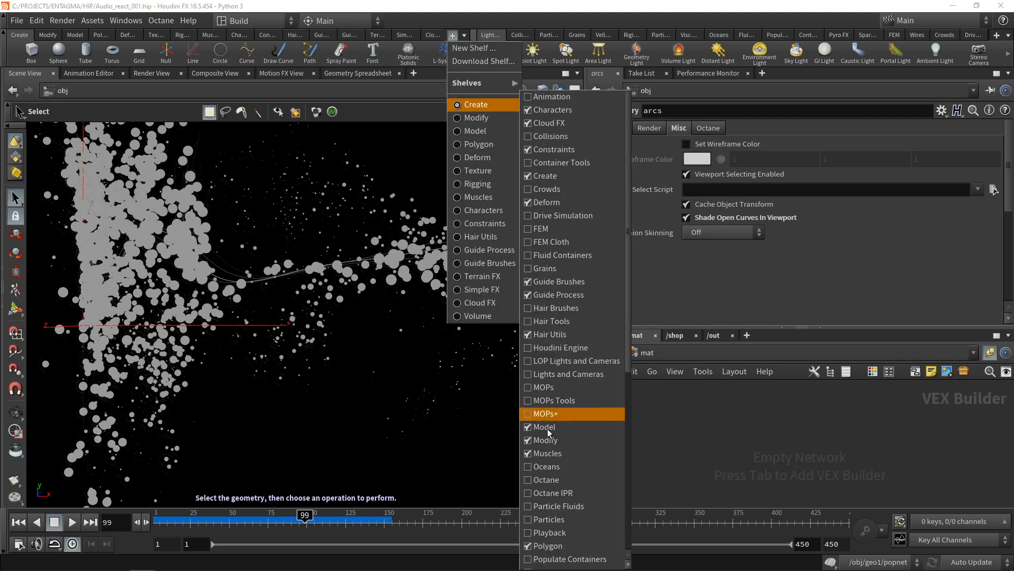
{"action": "left_click", "coordinate": [528, 481]}
{"action": "left_click", "coordinate": [20, 51]}
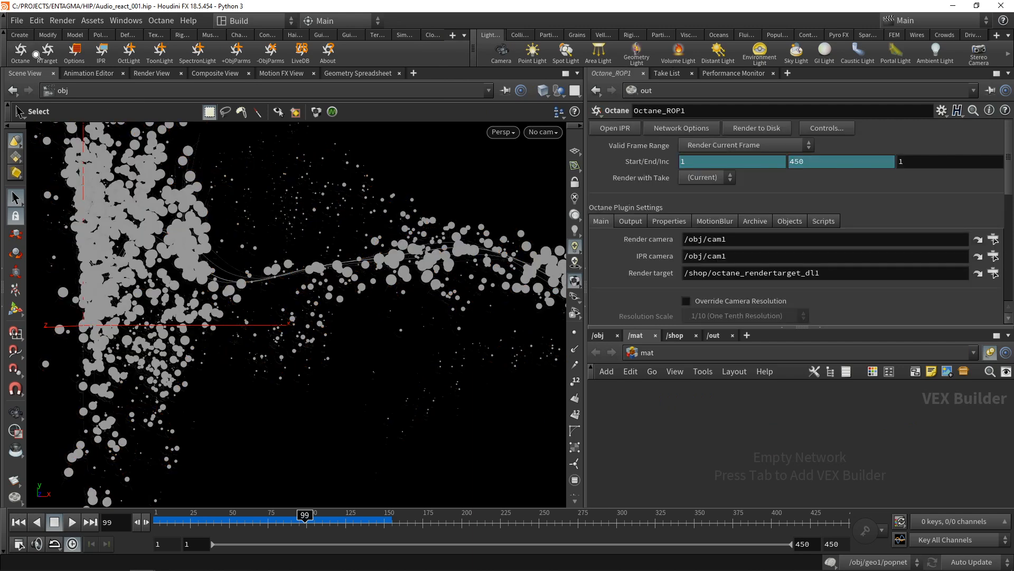
{"action": "left_click", "coordinate": [713, 335]}
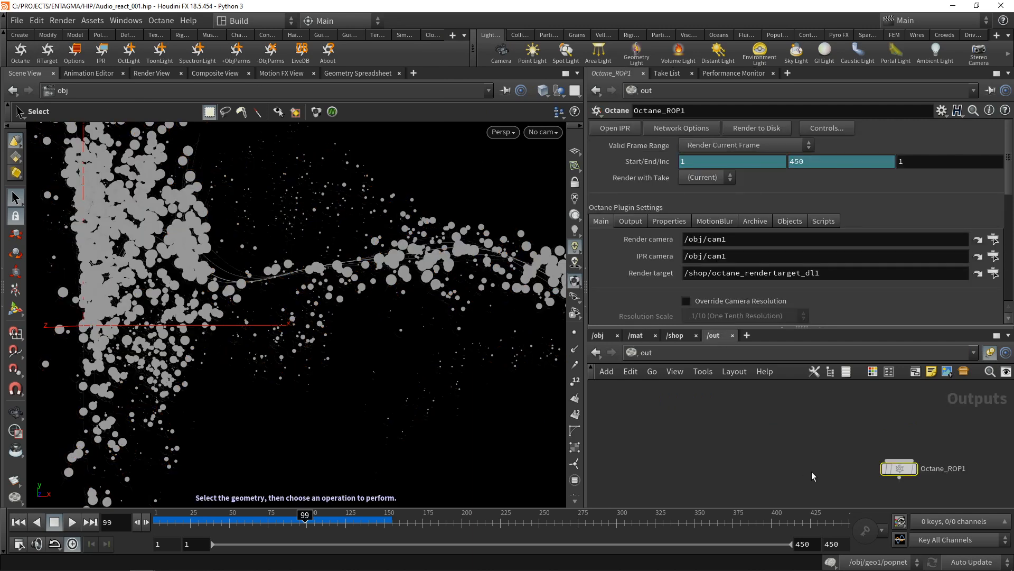
{"action": "middle_click_drag", "start_coordinate": [835, 469], "coordinate": [735, 434]}
- Enable deformation, fur, instance and particle motion blur on Octane_ROP1
{"action": "left_click", "coordinate": [711, 220]}
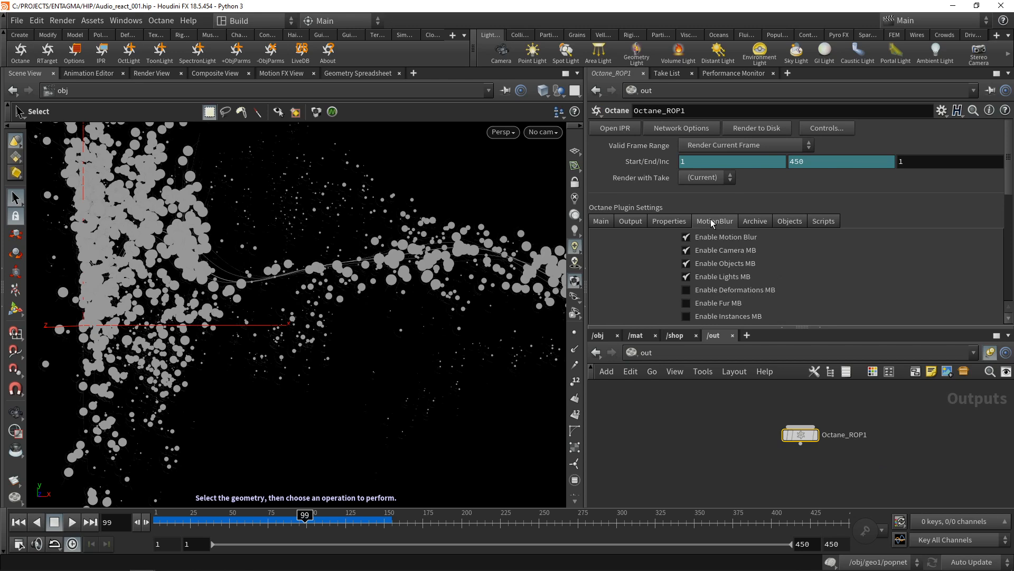
{"action": "scroll", "coordinate": [970, 207], "scroll_direction": "down", "scroll_amount": 2}
{"action": "left_click", "coordinate": [687, 254]}
{"action": "left_click", "coordinate": [687, 267]}
{"action": "left_click", "coordinate": [687, 281]}
{"action": "left_click", "coordinate": [687, 294]}
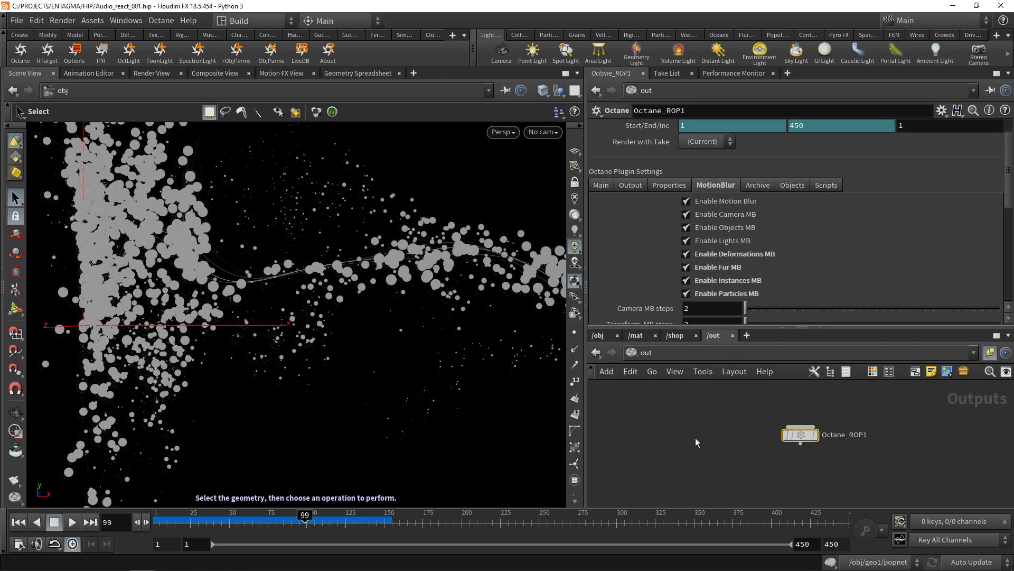
- With octane_rendertarget_dl1 selected in the shop network, look through cam1 and save the scene
{"action": "left_click", "coordinate": [674, 335]}
{"action": "left_click", "coordinate": [804, 443]}
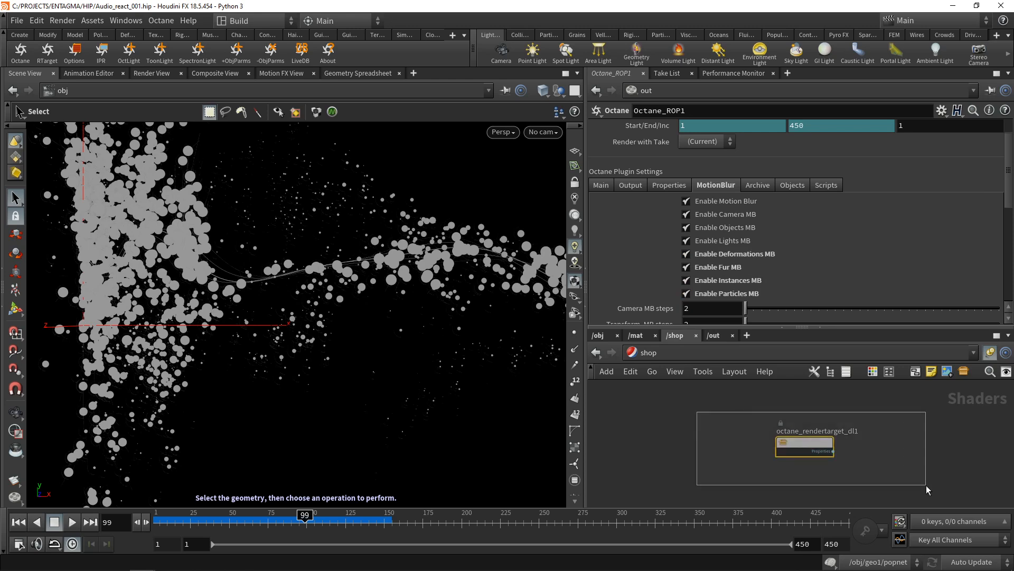
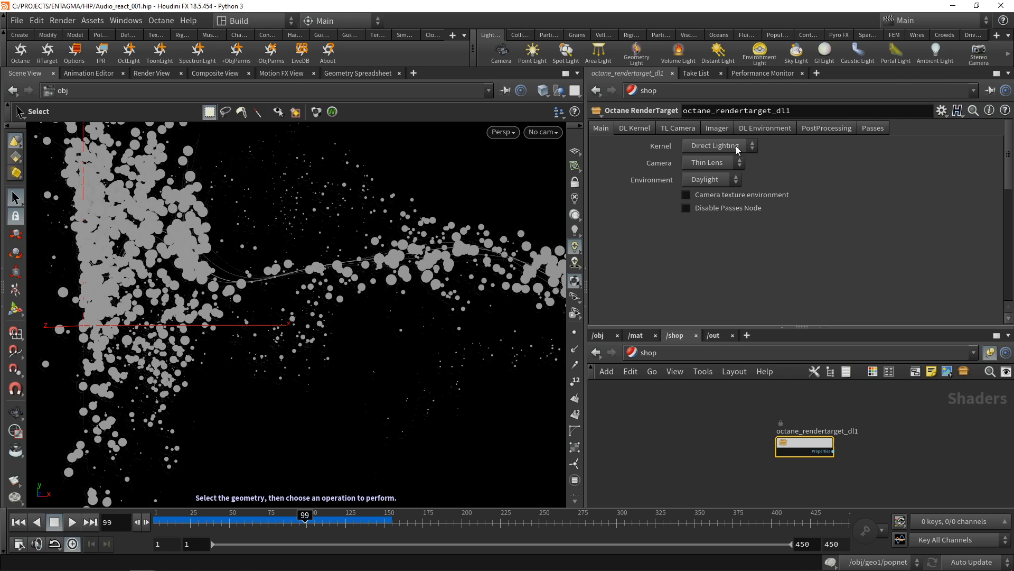
{"action": "left_click", "coordinate": [542, 132]}
{"action": "left_click", "coordinate": [556, 193]}
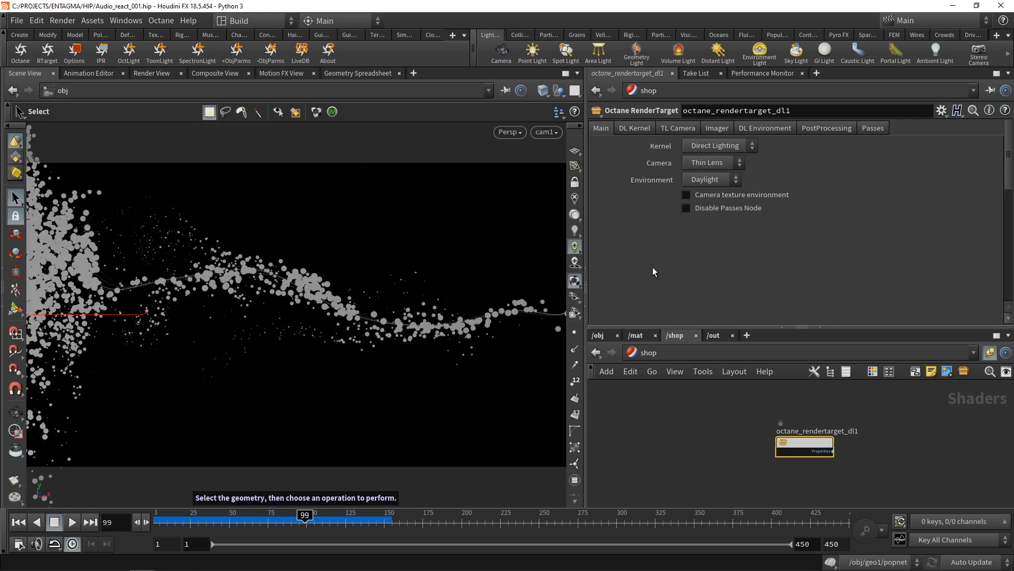
{"action": "key", "text": "ctrl+s"}
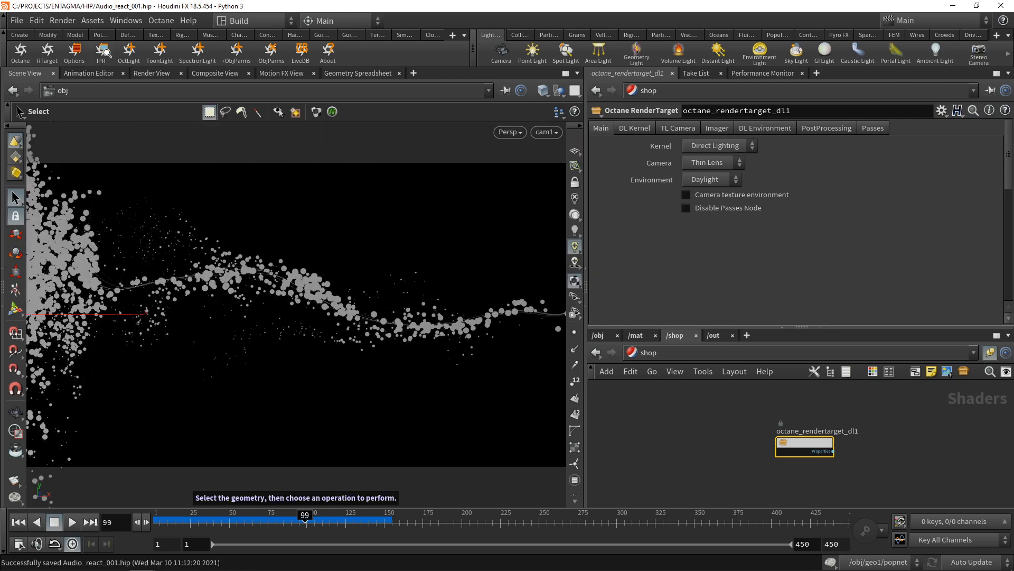
- Start an Octane IPR preview and bring up the daylight environment settings of octane_rendertarget_dl1 beside it
{"action": "left_click", "coordinate": [105, 52]}
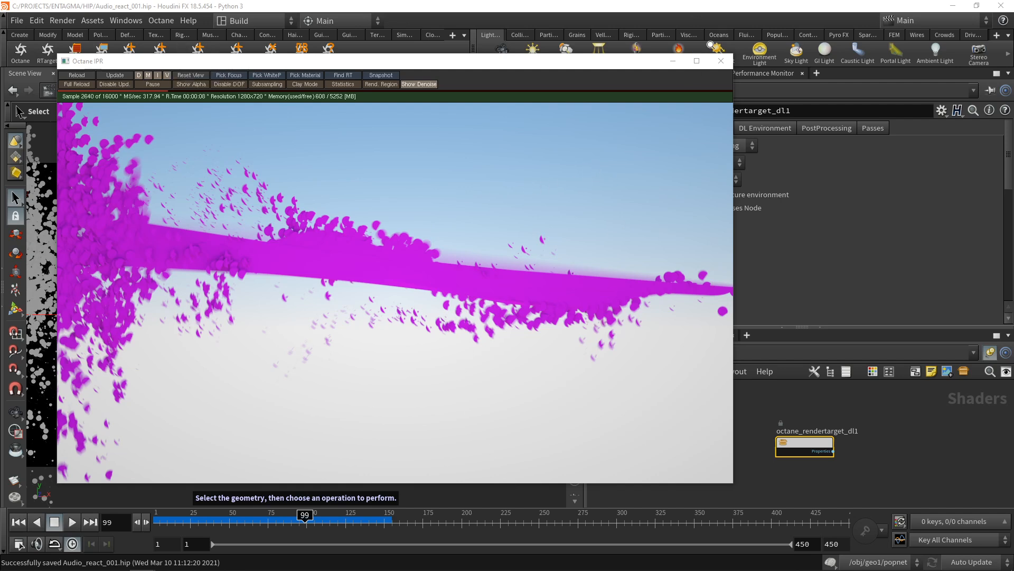
{"action": "left_click_drag", "start_coordinate": [637, 65], "coordinate": [513, 75]}
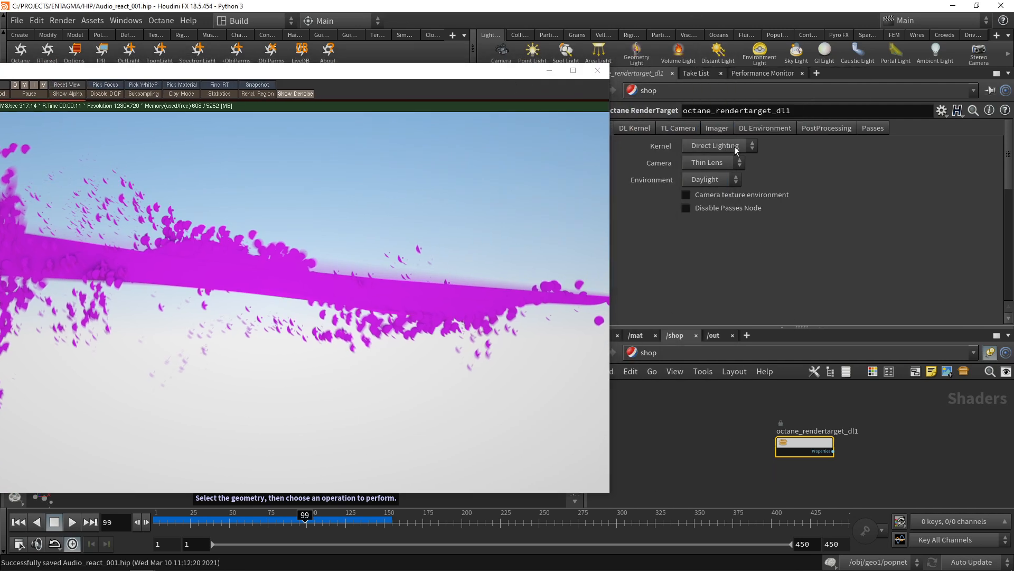
{"action": "left_click", "coordinate": [763, 128]}
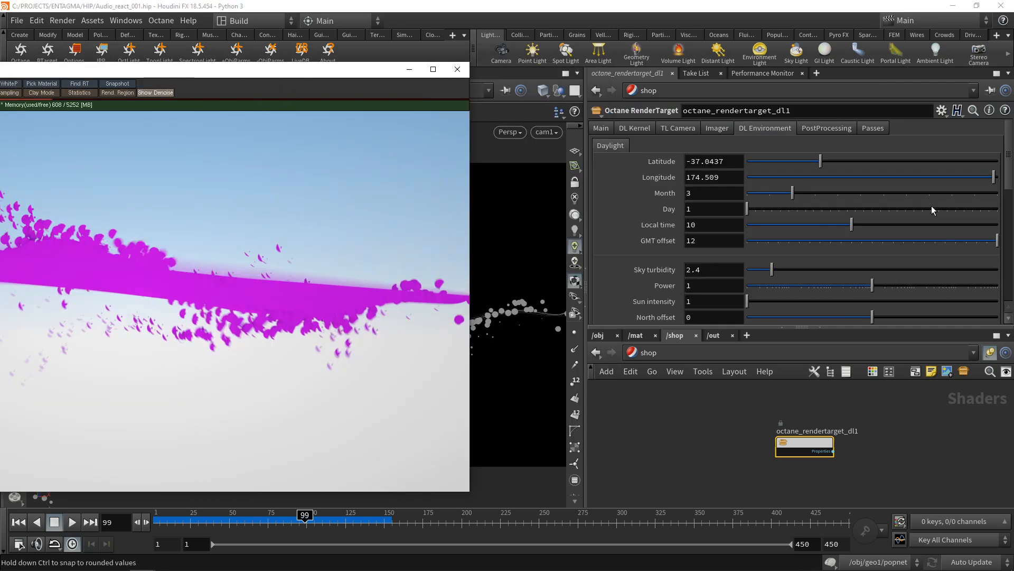
- Set the daylight environment's Power to 0, close the IPR preview and return to the object network
{"action": "double_click", "coordinate": [712, 286]}
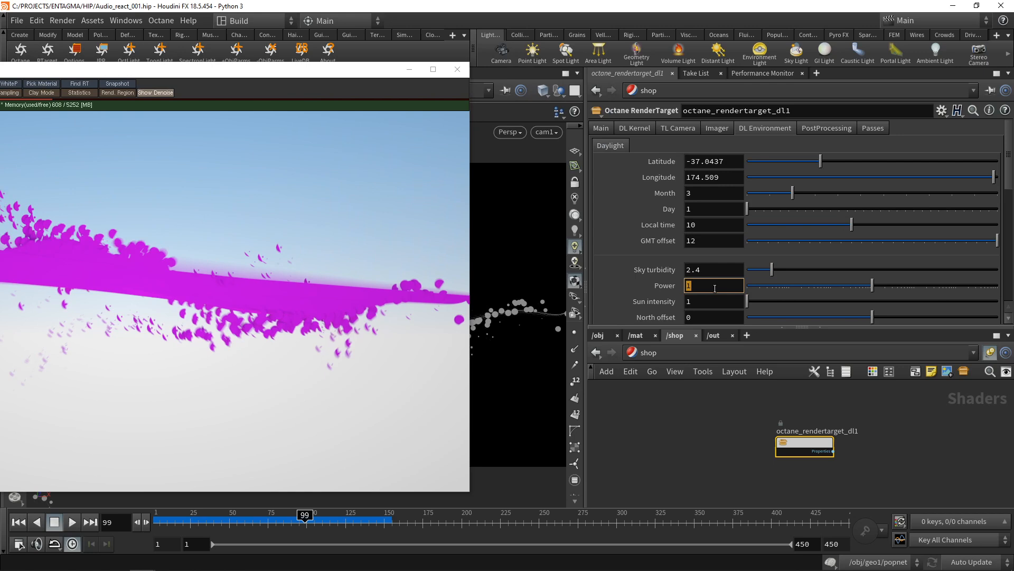
{"action": "type", "text": "0"}
{"action": "key", "text": "Return"}
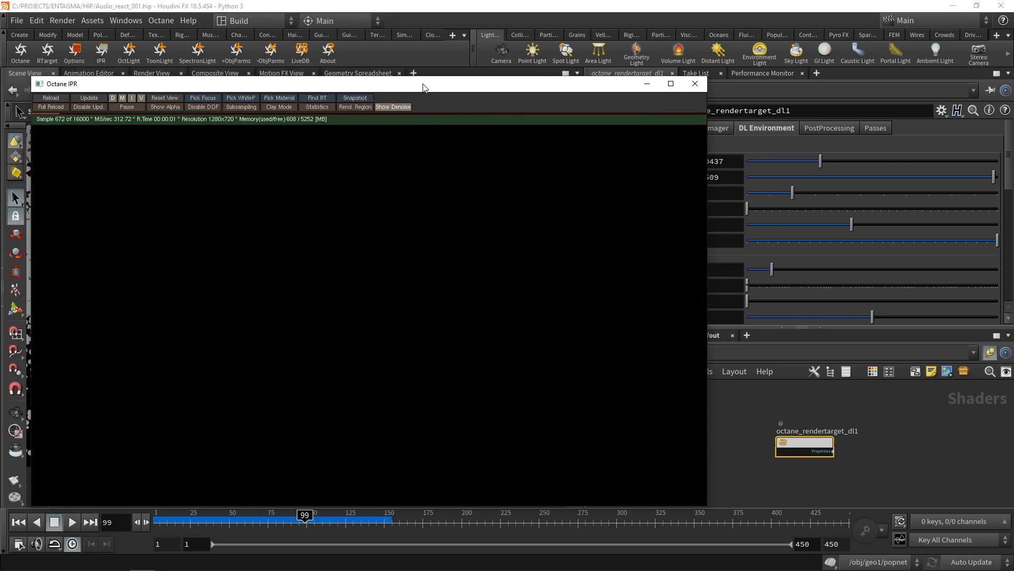
{"action": "left_click", "coordinate": [764, 336]}
{"action": "left_click", "coordinate": [604, 338]}
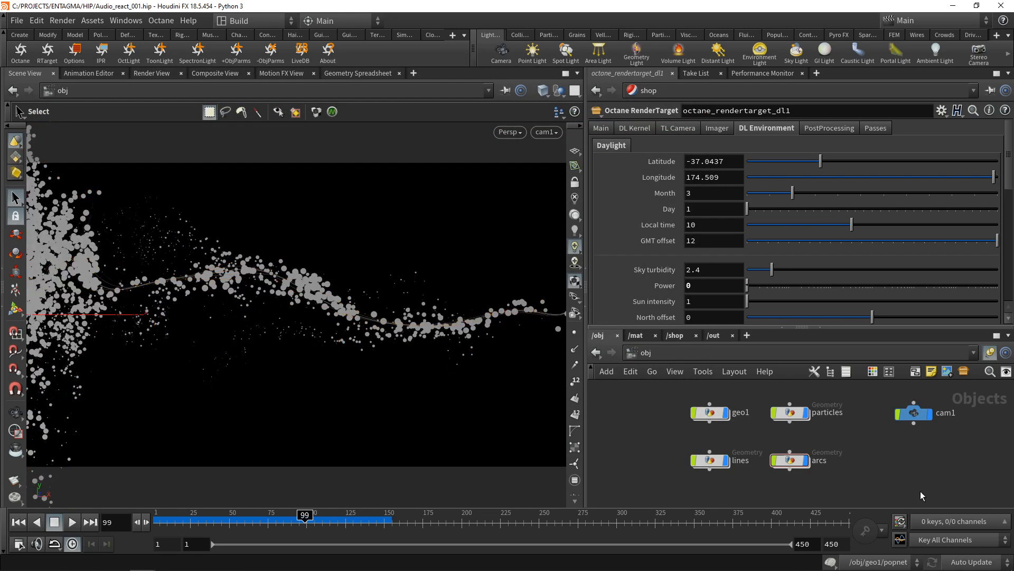
- Add a Grid object parented to cam1 and set its orientation to XY Plane
{"action": "middle_click_drag", "start_coordinate": [905, 472], "coordinate": [881, 450]}
{"action": "key", "text": "Tab"}
{"action": "type", "text": "null"}
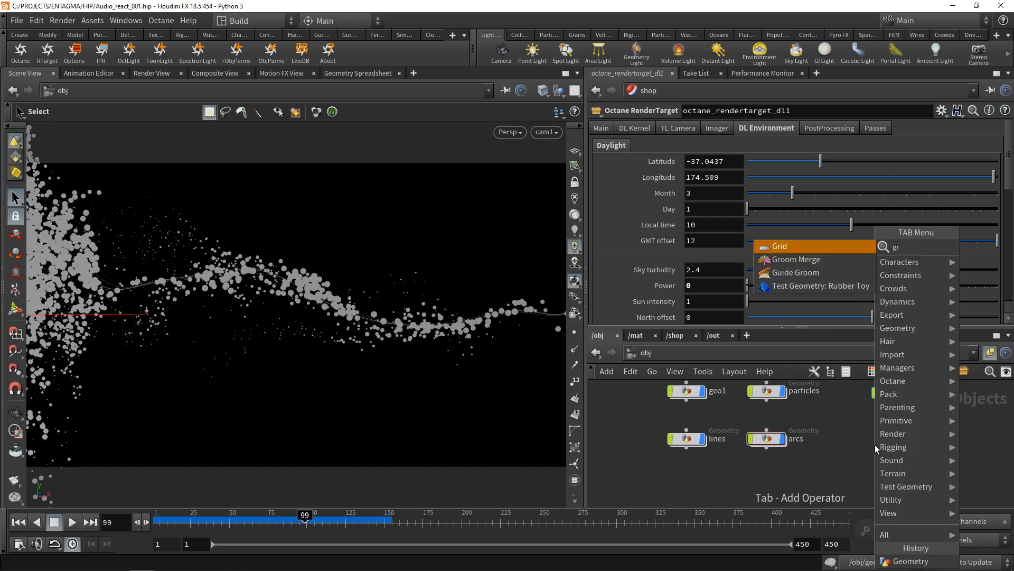
{"action": "key", "text": "Return"}
{"action": "left_click", "coordinate": [874, 445]}
{"action": "double_click", "coordinate": [875, 445]}
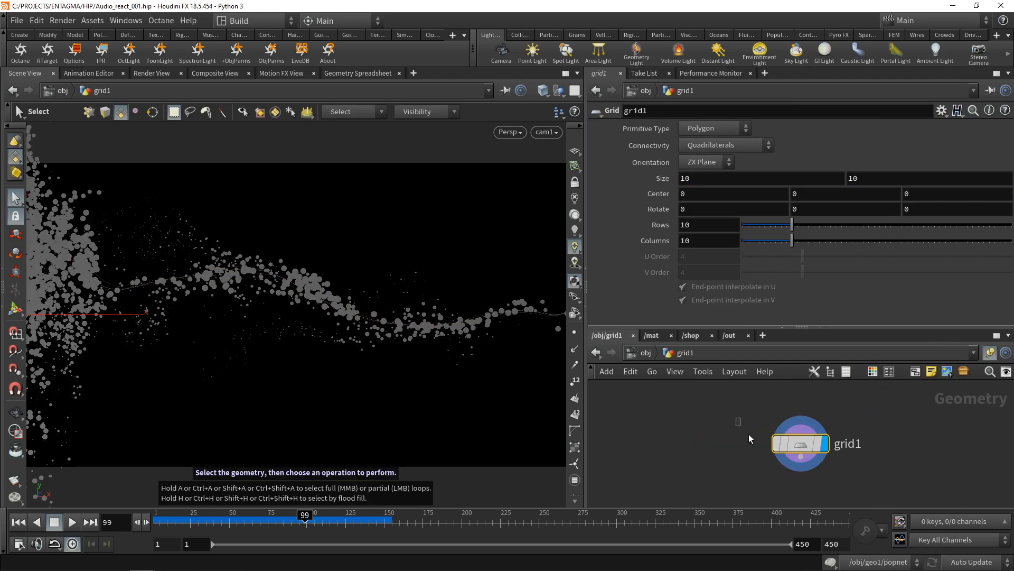
{"action": "left_click", "coordinate": [707, 162]}
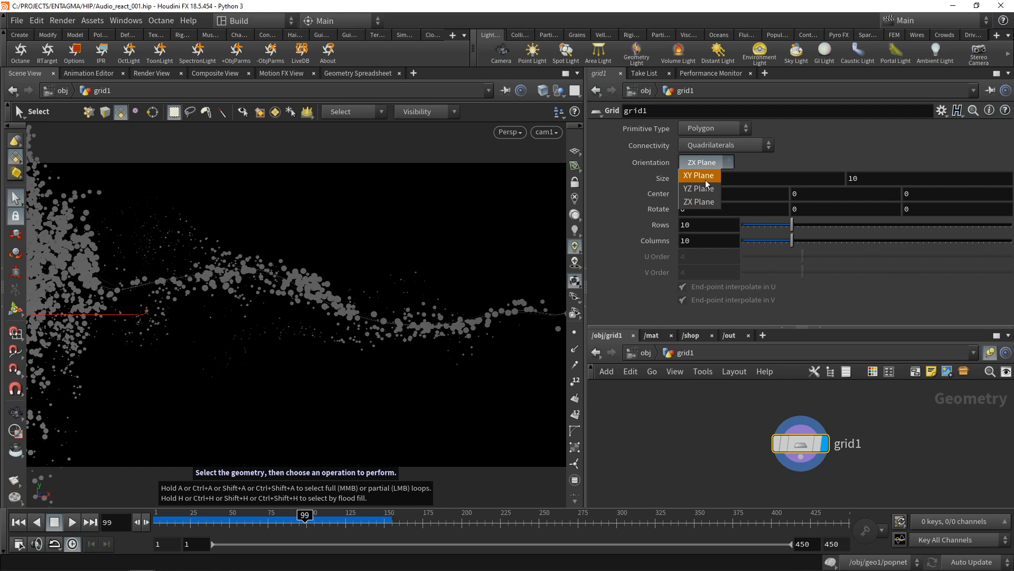
{"action": "key", "text": "u"}
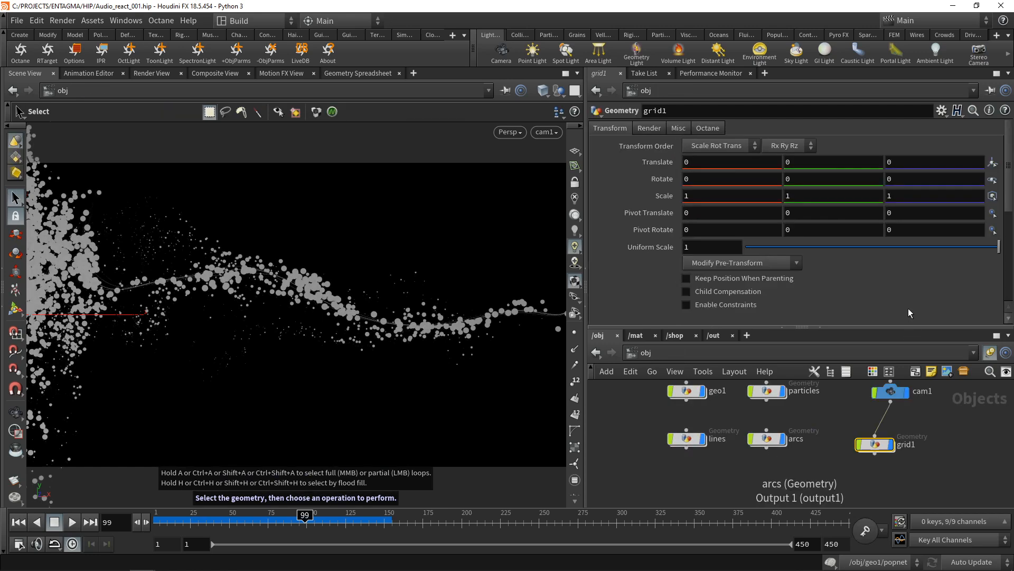
- Set grid1's Z translation to -5 and switch the viewport display to Smooth Wire Shaded
{"action": "left_click", "coordinate": [933, 165]}
{"action": "scroll", "coordinate": [933, 165], "scroll_direction": "down", "scroll_amount": 5}
{"action": "scroll", "coordinate": [933, 165], "scroll_direction": "down", "scroll_amount": 20}
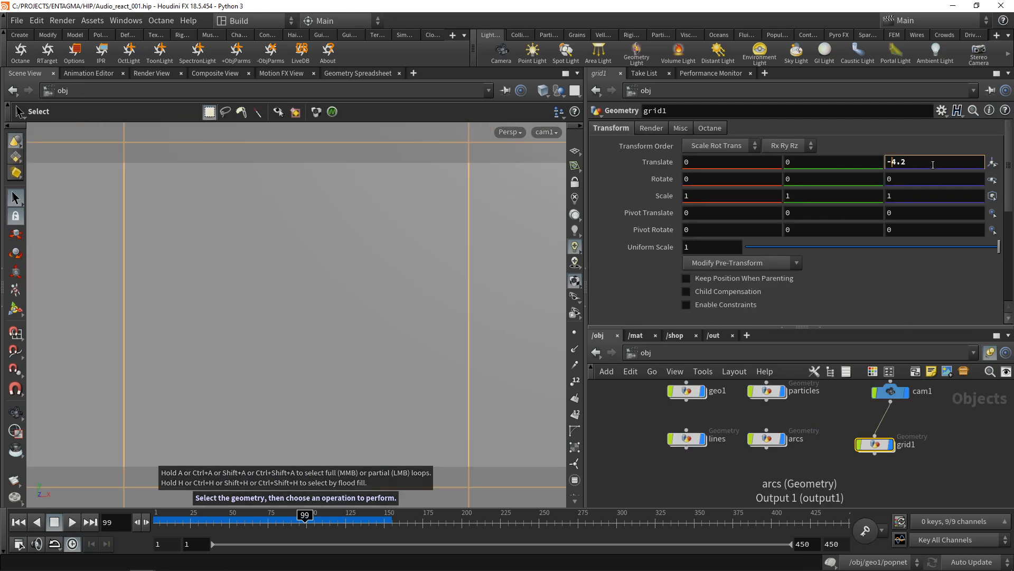
{"action": "scroll", "coordinate": [933, 165], "scroll_direction": "up", "scroll_amount": 2}
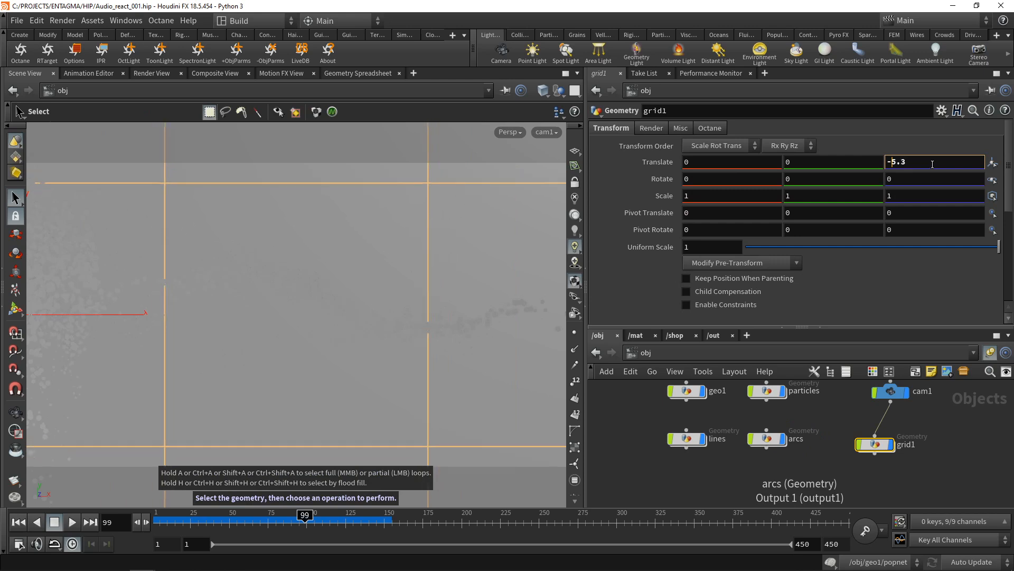
{"action": "left_click", "coordinate": [540, 91]}
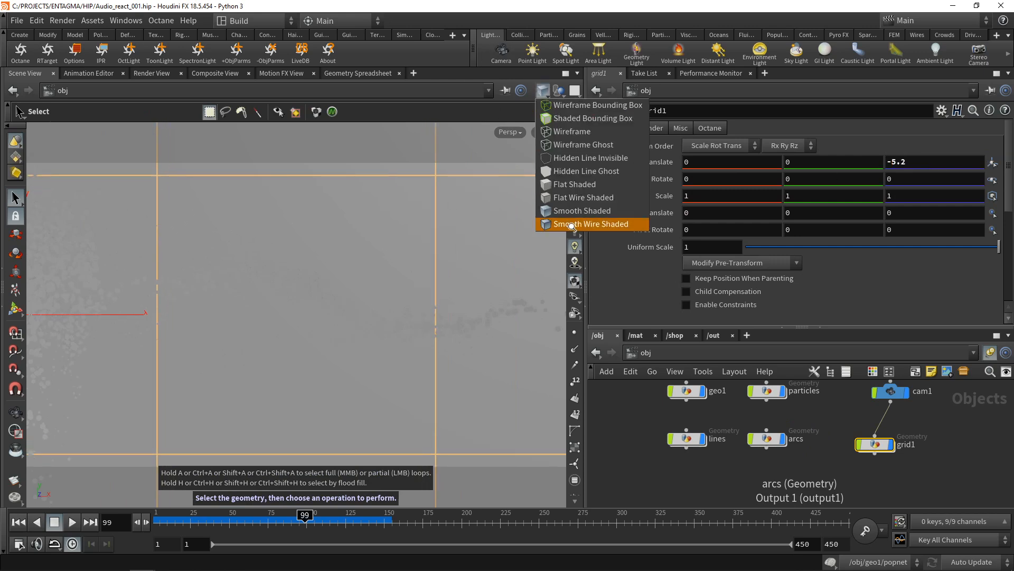
{"action": "left_click", "coordinate": [571, 224]}
{"action": "scroll", "coordinate": [914, 161], "scroll_direction": "up", "scroll_amount": 2}
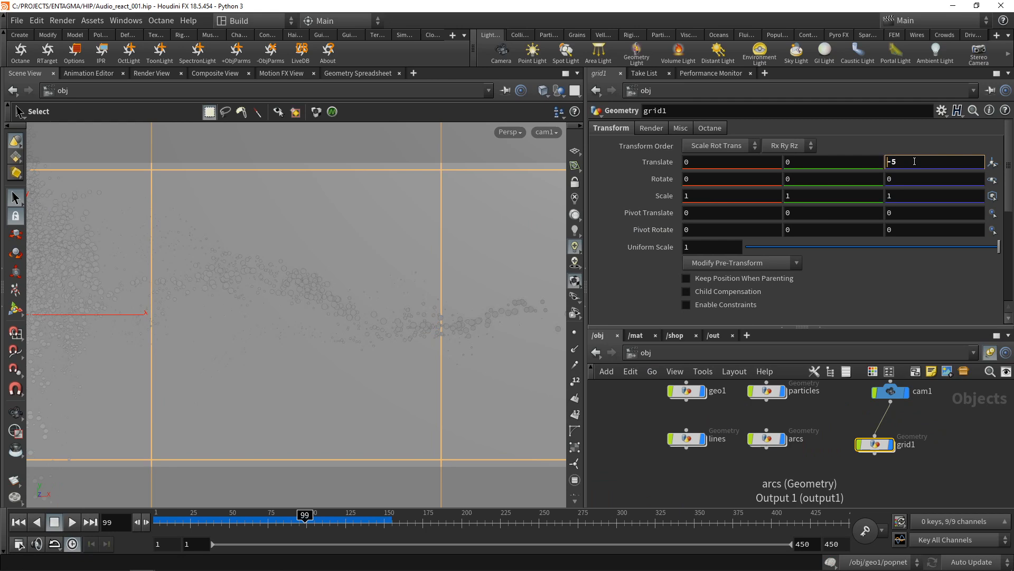
- Set grid1's Uniform Scale to 0.4 and reposition its node in the object network
{"action": "scroll", "coordinate": [716, 247], "scroll_direction": "down", "scroll_amount": 7}
{"action": "scroll", "coordinate": [719, 246], "scroll_direction": "up", "scroll_amount": 2}
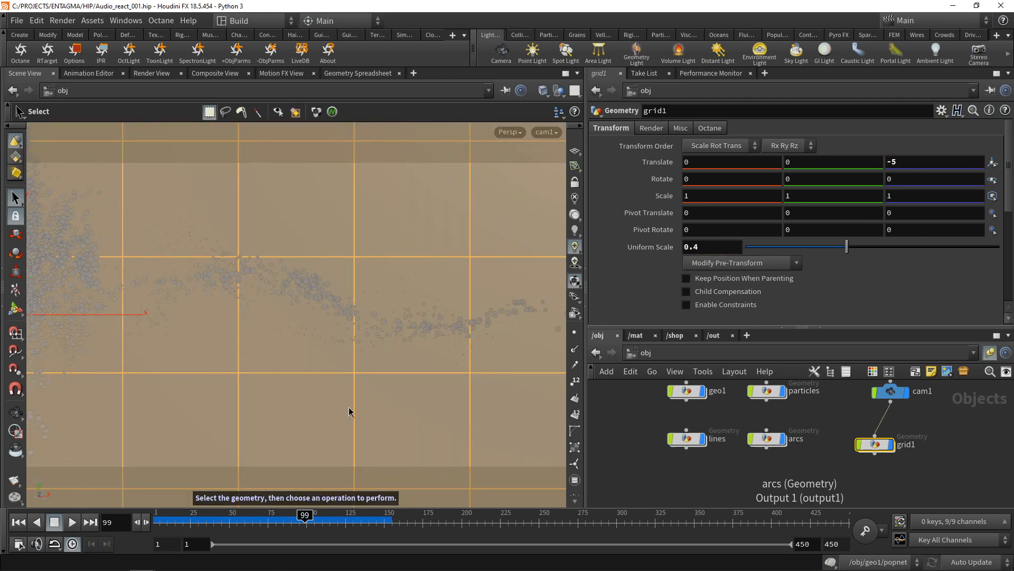
{"action": "middle_click_drag", "start_coordinate": [909, 468], "coordinate": [867, 468]}
{"action": "left_click_drag", "start_coordinate": [828, 449], "coordinate": [807, 445]}
{"action": "middle_click_drag", "start_coordinate": [880, 447], "coordinate": [851, 455]}
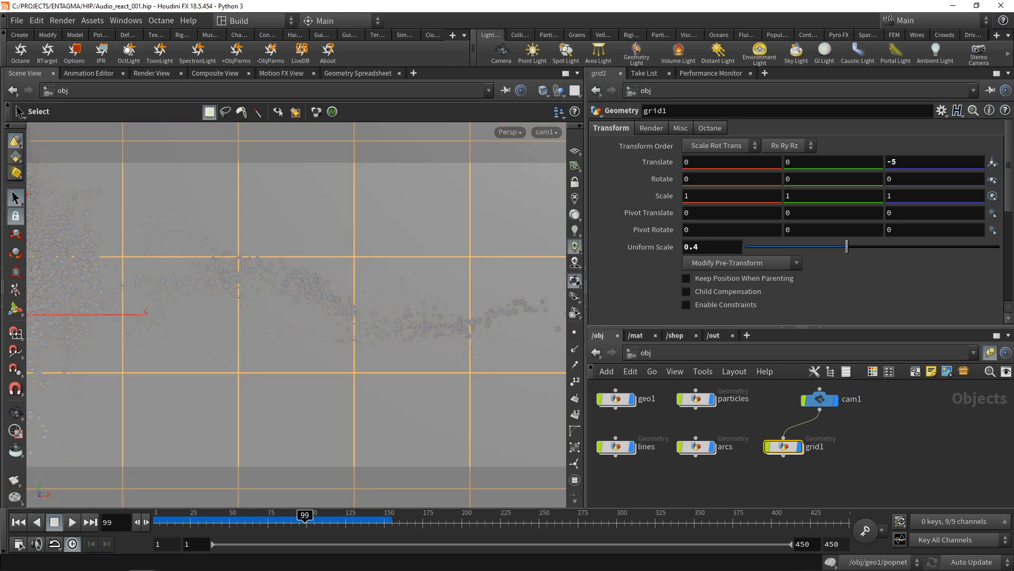
- Add an Octane light to the scene and look through cam1 again
{"action": "left_click", "coordinate": [129, 52]}
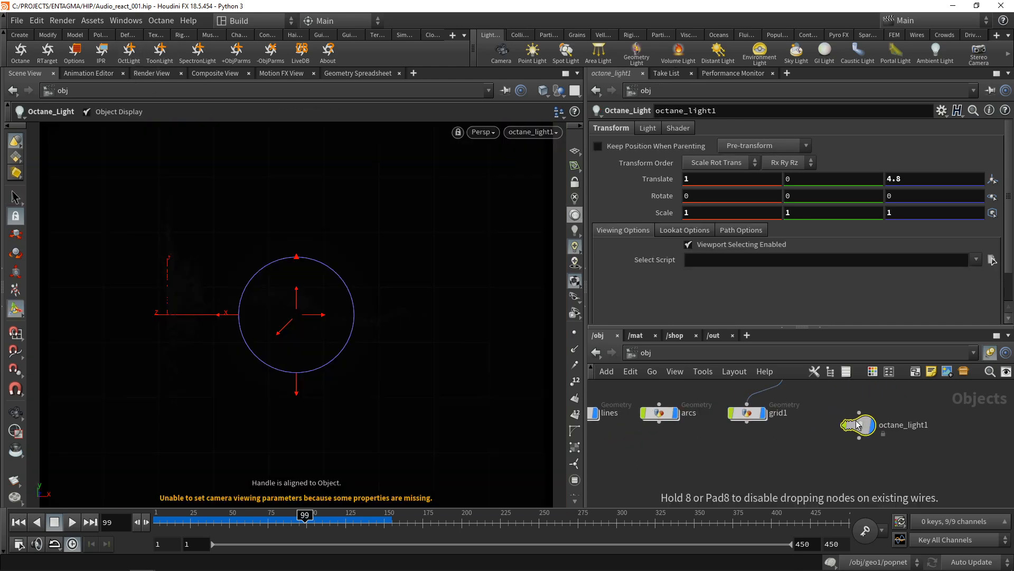
{"action": "left_click", "coordinate": [526, 135]}
{"action": "left_click", "coordinate": [541, 189]}
{"action": "middle_click_drag", "start_coordinate": [819, 428], "coordinate": [754, 463]}
- Set octane_light1's Translate to 0, 0, 0 and parent the light to cam1
{"action": "left_click", "coordinate": [716, 179]}
{"action": "type", "text": "0"}
{"action": "key", "text": "Tab"}
{"action": "type", "text": "0"}
{"action": "key", "text": "Tab"}
{"action": "type", "text": "0"}
{"action": "key", "text": "Return"}
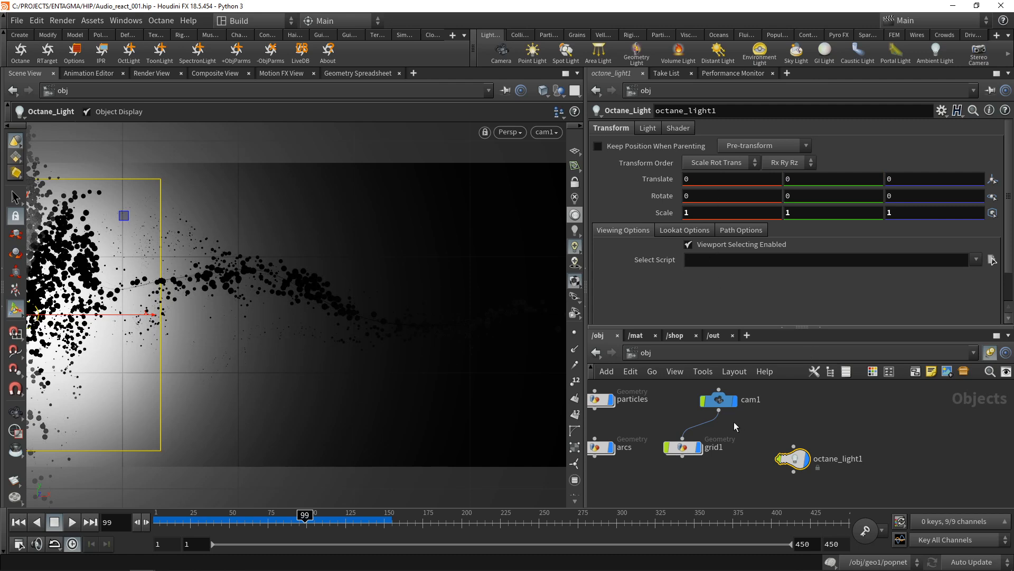
{"action": "left_click", "coordinate": [718, 410]}
{"action": "left_click", "coordinate": [793, 447]}
{"action": "left_click_drag", "start_coordinate": [801, 467], "coordinate": [804, 455]}
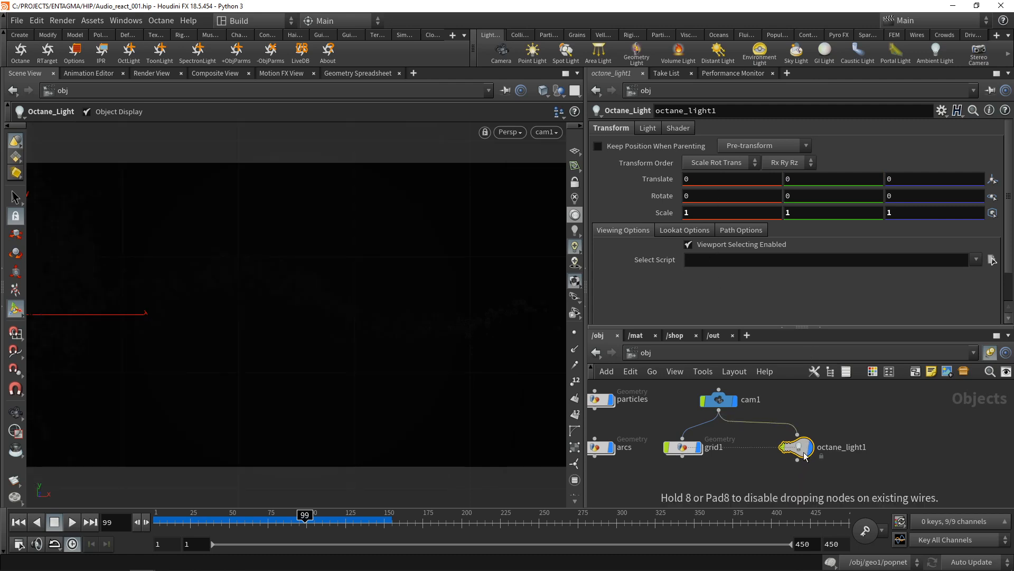
- Leave the camera view and set octane_light1's Z translation to 0.7, behind cam1
{"action": "key", "text": "space+g"}
{"action": "left_click_drag", "start_coordinate": [318, 333], "coordinate": [438, 321]}
{"action": "right_click_drag", "start_coordinate": [437, 321], "coordinate": [209, 386]}
{"action": "middle_click_drag", "start_coordinate": [359, 317], "coordinate": [243, 357]}
{"action": "right_click_drag", "start_coordinate": [330, 339], "coordinate": [269, 362]}
{"action": "left_click_drag", "start_coordinate": [269, 362], "coordinate": [215, 362]}
{"action": "key", "text": "Return"}
{"action": "left_click_drag", "start_coordinate": [359, 355], "coordinate": [393, 357]}
{"action": "double_click", "coordinate": [898, 178]}
{"action": "type", "text": "0.7"}
{"action": "key", "text": "Return"}
- Offset octane_light1 from the camera by setting its Y translation to 0.4 and its X translation to 0.3
{"action": "left_click_drag", "start_coordinate": [355, 303], "coordinate": [354, 280]}
{"action": "left_click_drag", "start_coordinate": [800, 179], "coordinate": [941, 178]}
{"action": "key", "text": "BackSpace"}
{"action": "key", "text": "Return"}
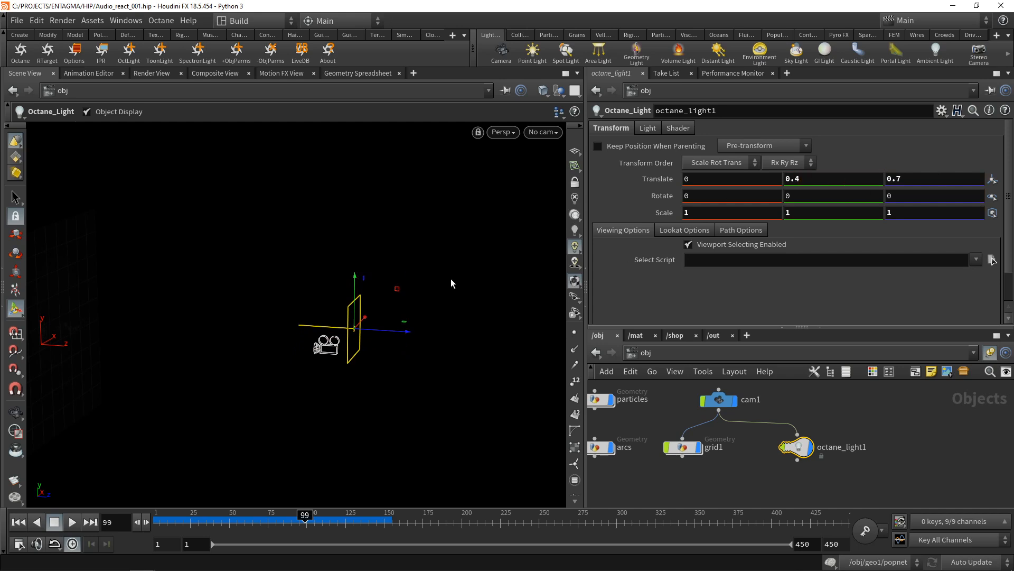
{"action": "left_click_drag", "start_coordinate": [364, 317], "coordinate": [368, 314]}
{"action": "left_click_drag", "start_coordinate": [698, 180], "coordinate": [914, 183]}
{"action": "key", "text": "BackSpace"}
{"action": "key", "text": "BackSpace"}
{"action": "type", "text": "3"}
{"action": "key", "text": "Return"}
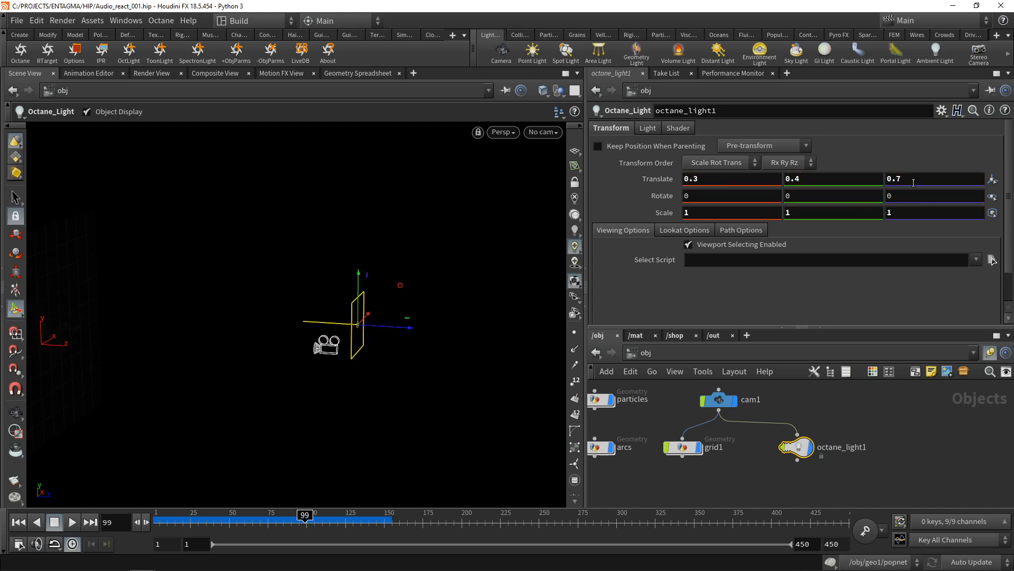
- Change octane_light1's light type to Circle and enable Surface brightness in its blackbody emission
{"action": "left_click", "coordinate": [648, 128]}
{"action": "left_click", "coordinate": [711, 171]}
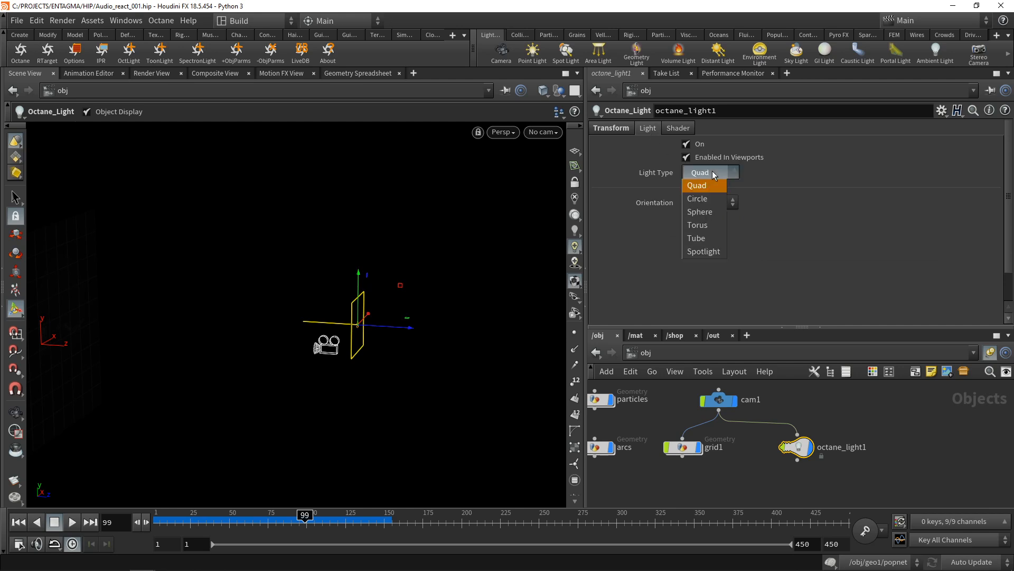
{"action": "left_click", "coordinate": [712, 198]}
{"action": "left_click", "coordinate": [680, 127]}
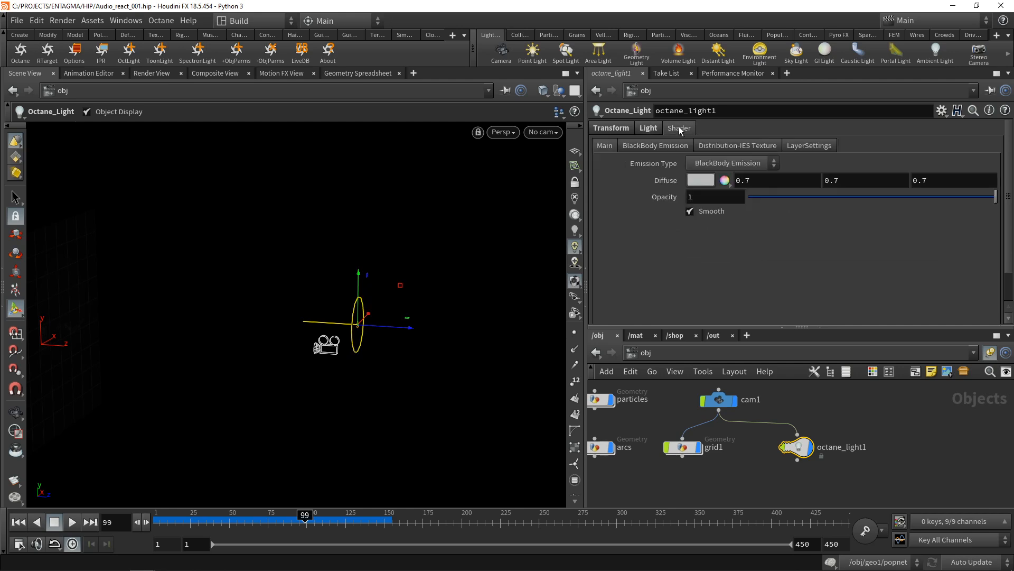
{"action": "left_click", "coordinate": [658, 146]}
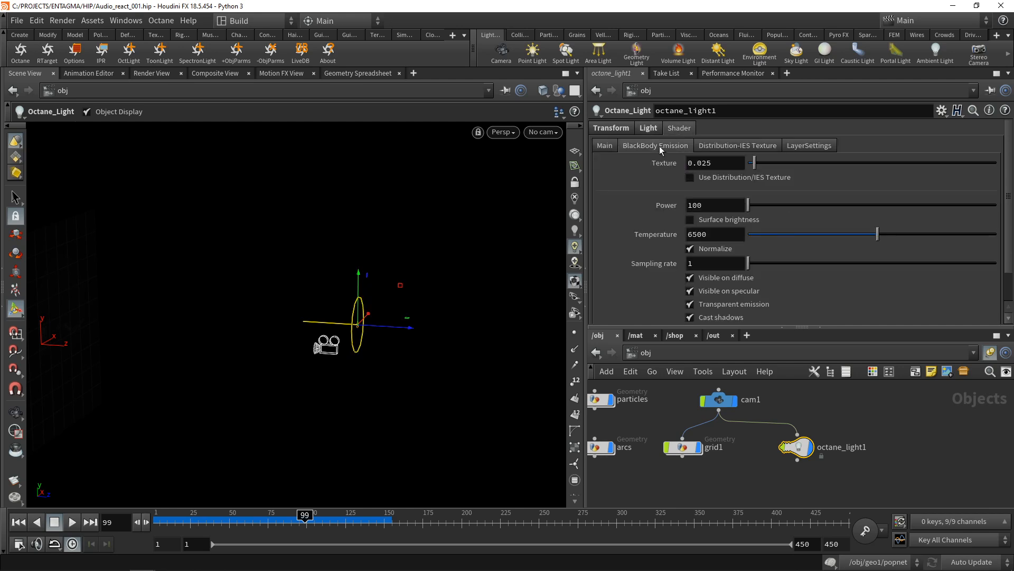
{"action": "left_click", "coordinate": [691, 220]}
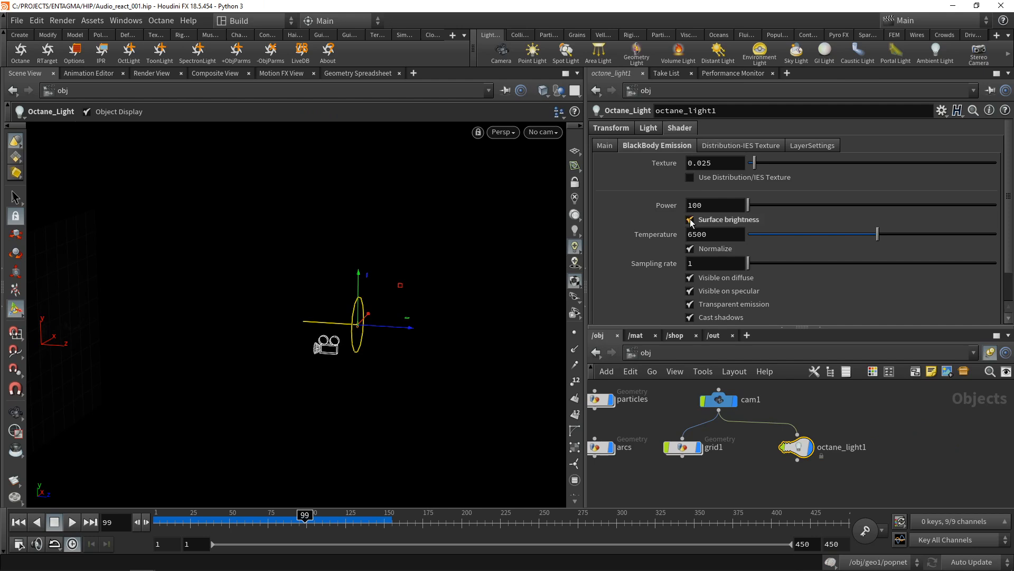
- Look through cam1 and start an Octane IPR preview placed clear of the light's parameters
{"action": "left_click", "coordinate": [541, 132]}
{"action": "left_click", "coordinate": [556, 192]}
{"action": "left_click", "coordinate": [101, 53]}
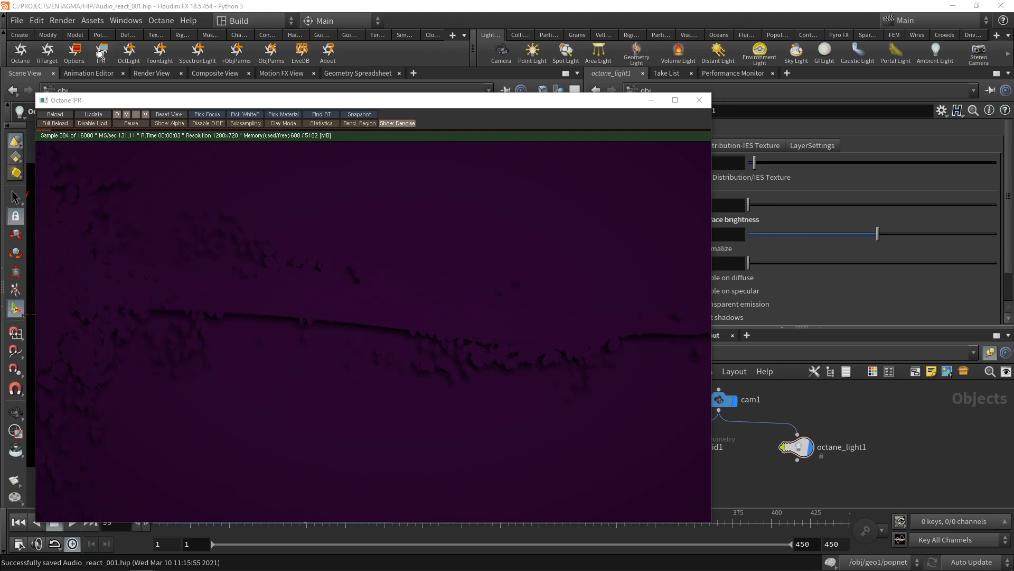
{"action": "left_click_drag", "start_coordinate": [417, 102], "coordinate": [358, 108]}
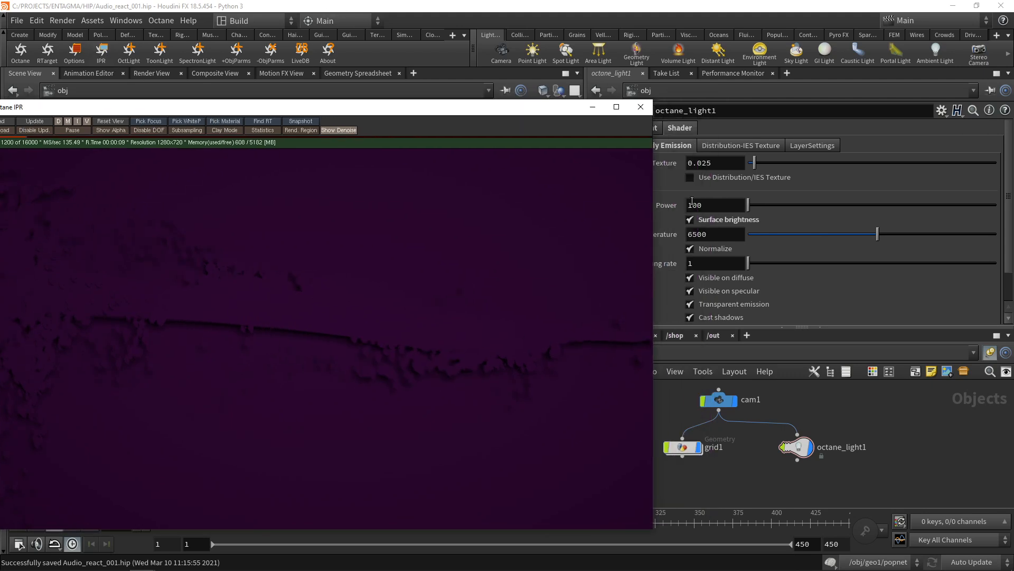
- Set octane_light1's blackbody emission Power to 1000 and close the IPR preview
{"action": "key", "text": "Return"}
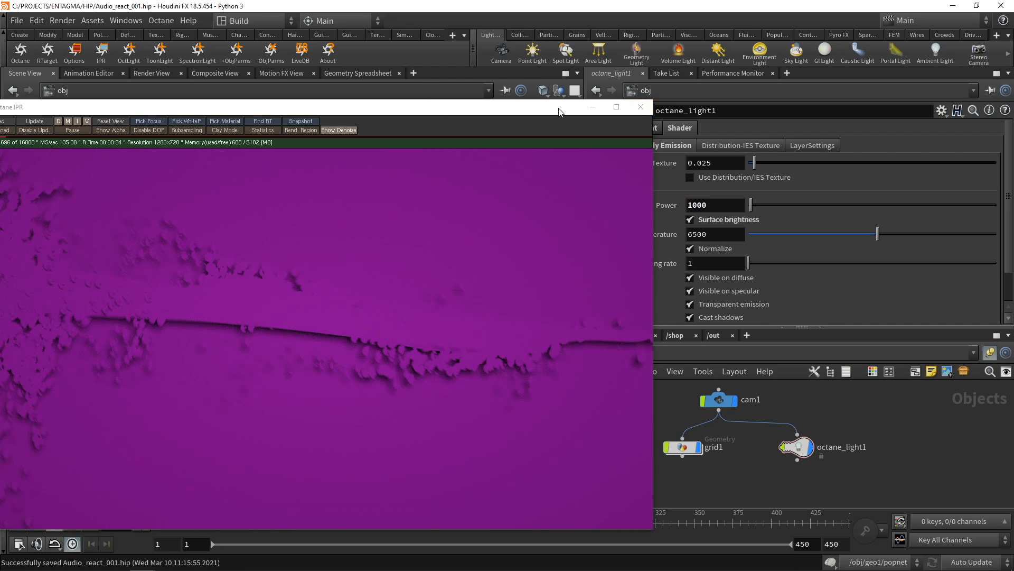
{"action": "left_click_drag", "start_coordinate": [558, 108], "coordinate": [413, 137]}
{"action": "left_click", "coordinate": [493, 135]}
- Rename the grid1 object to BG
{"action": "key", "text": "h"}
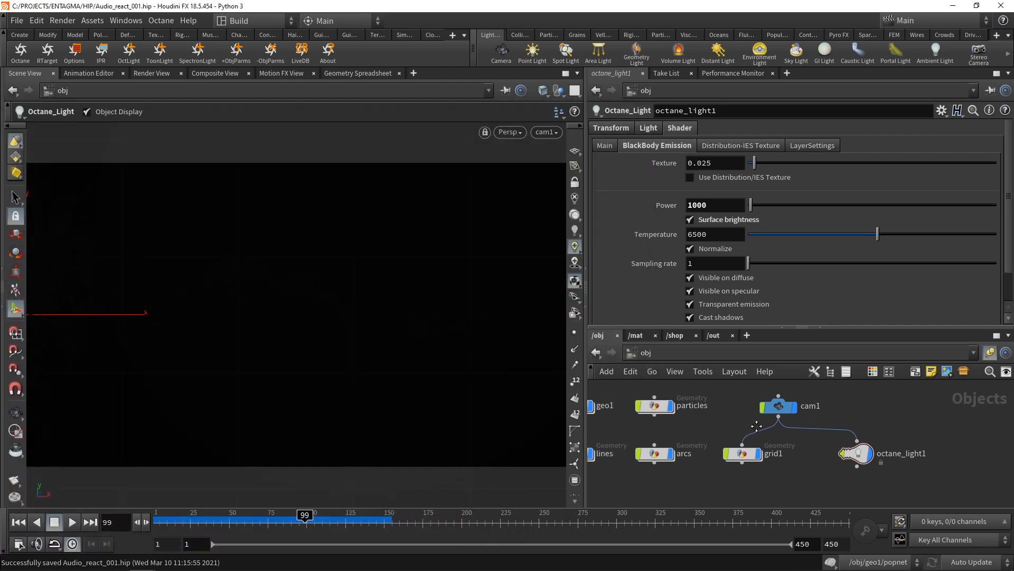
{"action": "double_click", "coordinate": [852, 466]}
{"action": "type", "text": "BG"}
{"action": "key", "text": "Return"}
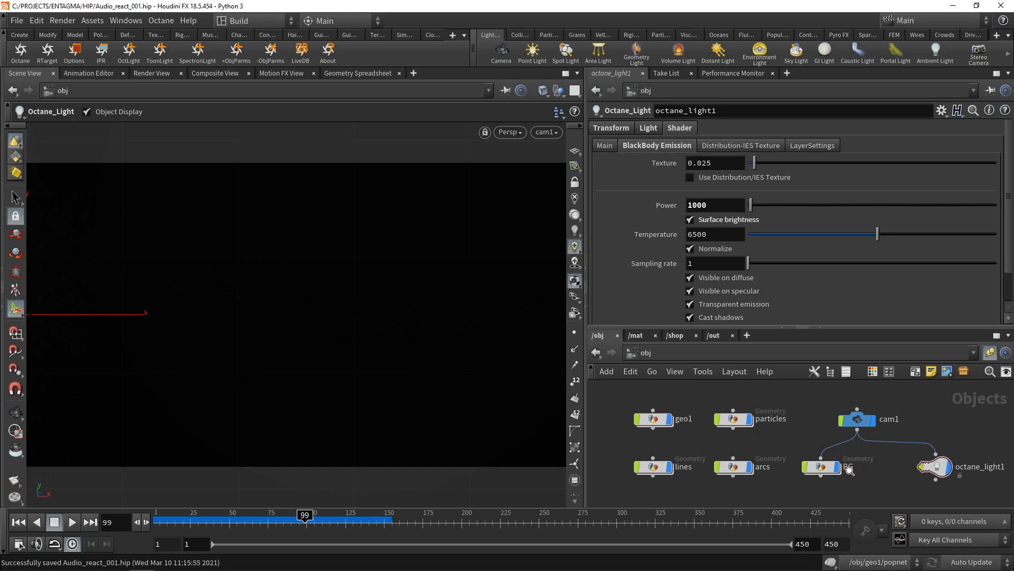
- Examine the Octane attribute settings of geo1, particles, lines and arcs together, including the available point vector attributes
{"action": "left_click", "coordinate": [655, 421]}
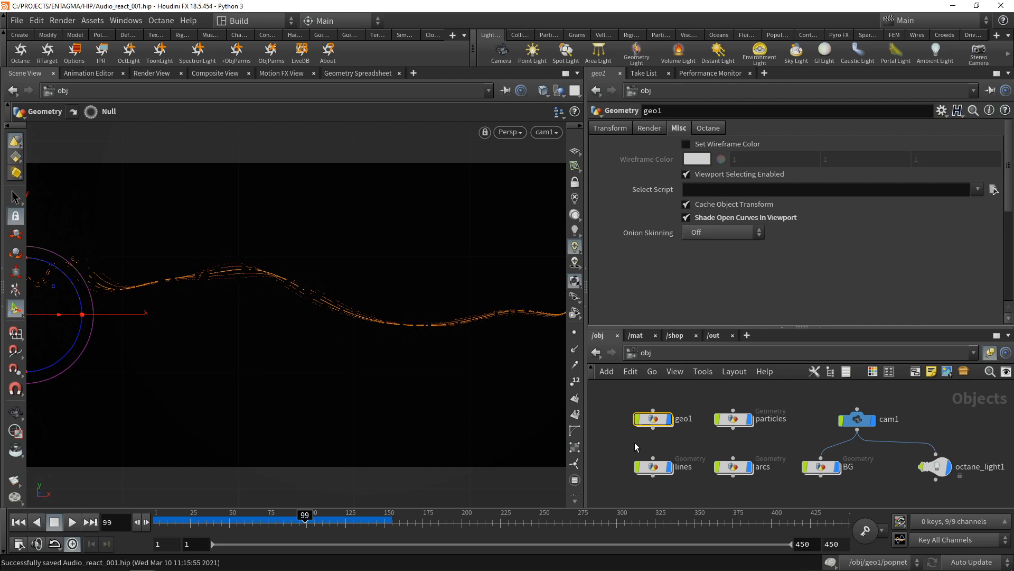
{"action": "left_click", "coordinate": [653, 467]}
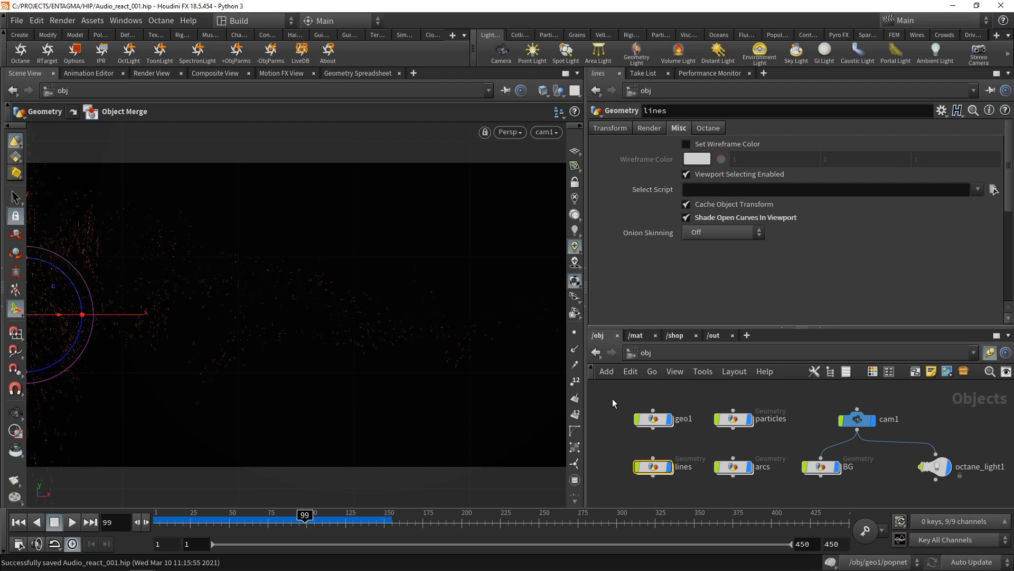
{"action": "left_click_drag", "start_coordinate": [613, 398], "coordinate": [767, 462]}
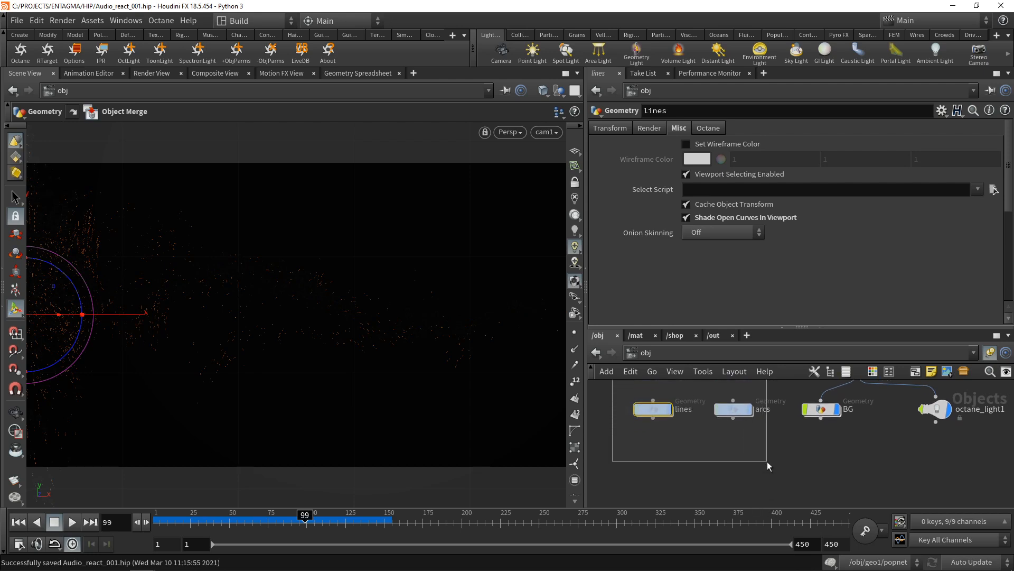
{"action": "middle_click_drag", "start_coordinate": [781, 462], "coordinate": [784, 478]}
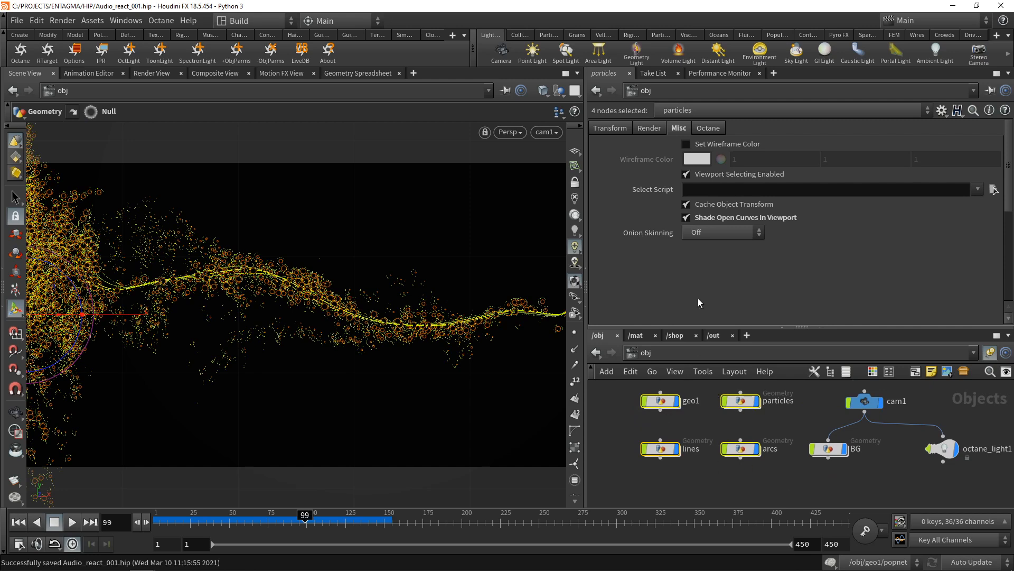
{"action": "left_click", "coordinate": [710, 128]}
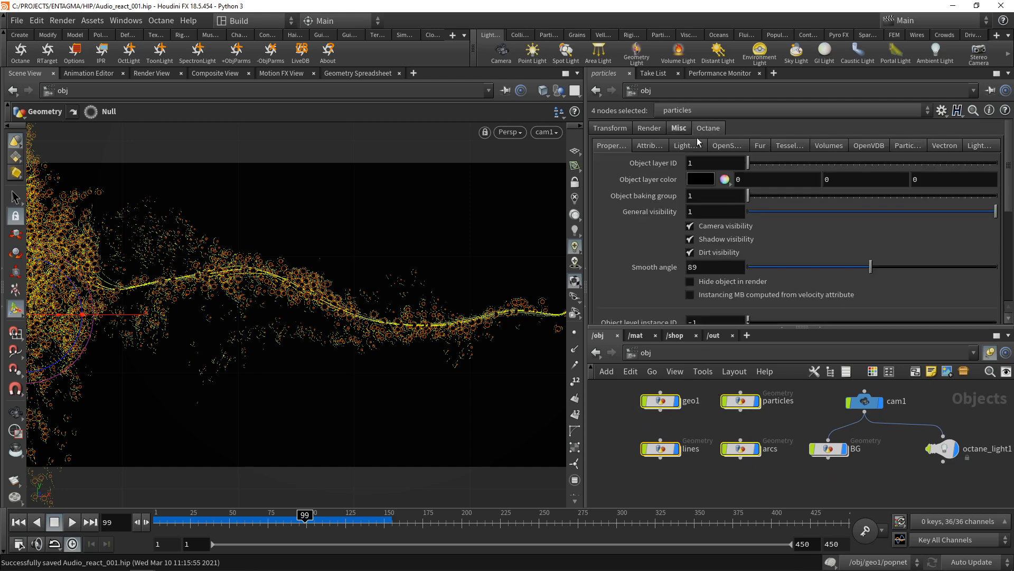
{"action": "left_click", "coordinate": [648, 146]}
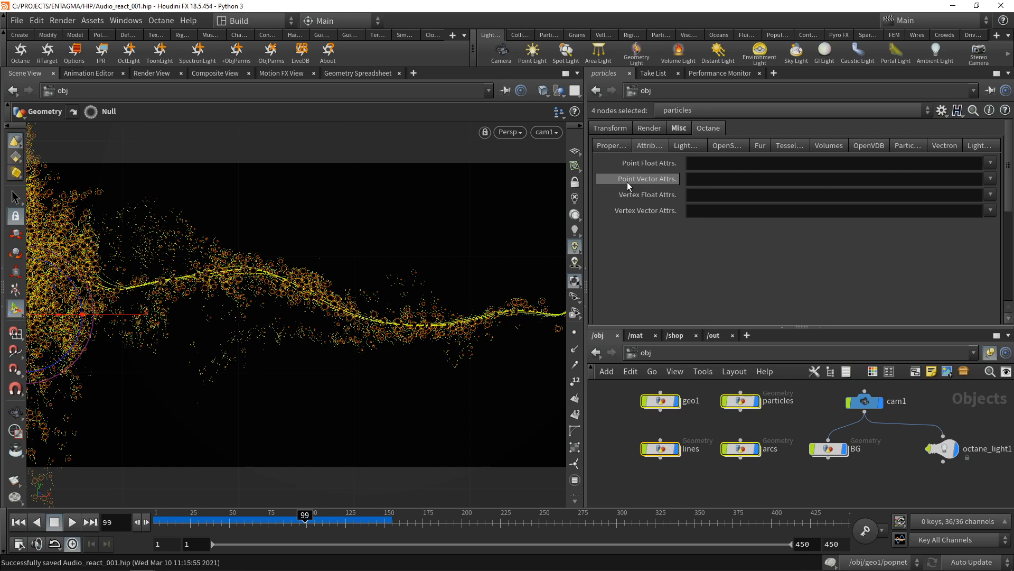
{"action": "left_click", "coordinate": [990, 180]}
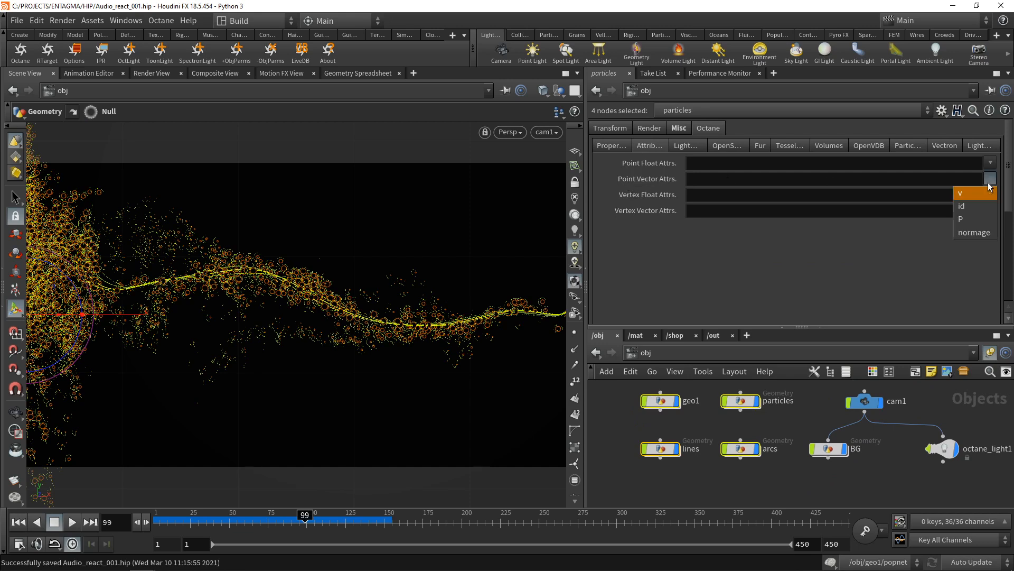
{"action": "left_click", "coordinate": [889, 182]}
{"action": "key", "text": "u"}
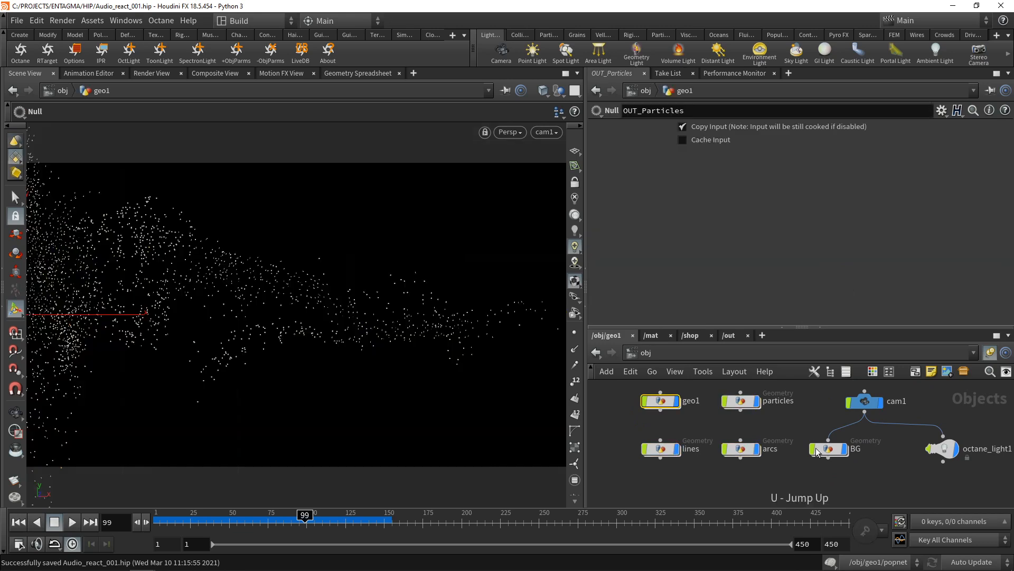
- Inside the particles object, add a Color node near copytopoints1
{"action": "left_click", "coordinate": [740, 402]}
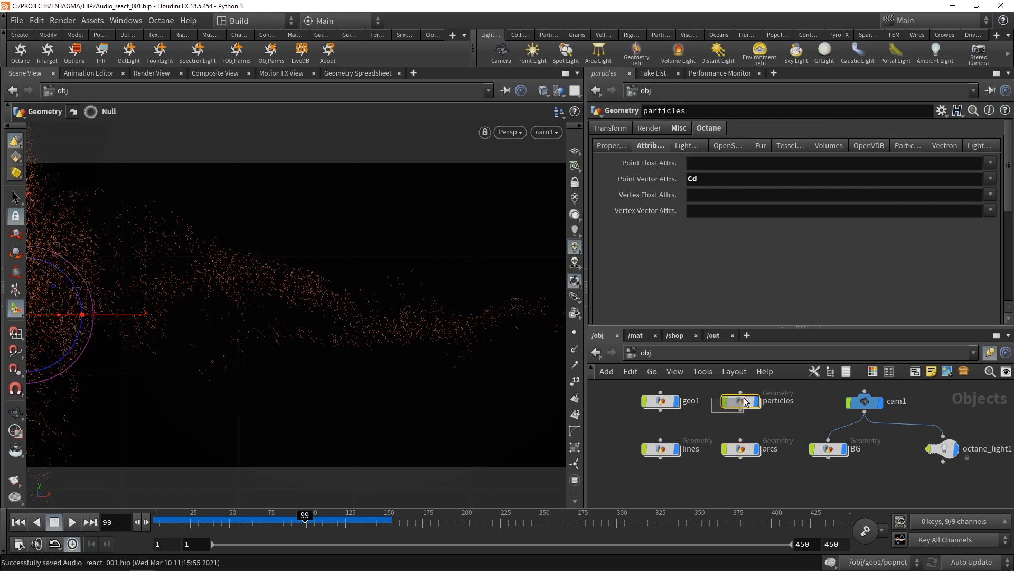
{"action": "double_click", "coordinate": [737, 403]}
{"action": "scroll", "coordinate": [725, 439], "scroll_direction": "down", "scroll_amount": 2}
{"action": "middle_click_drag", "start_coordinate": [712, 410], "coordinate": [718, 460]}
{"action": "scroll", "coordinate": [706, 435], "scroll_direction": "up", "scroll_amount": 2}
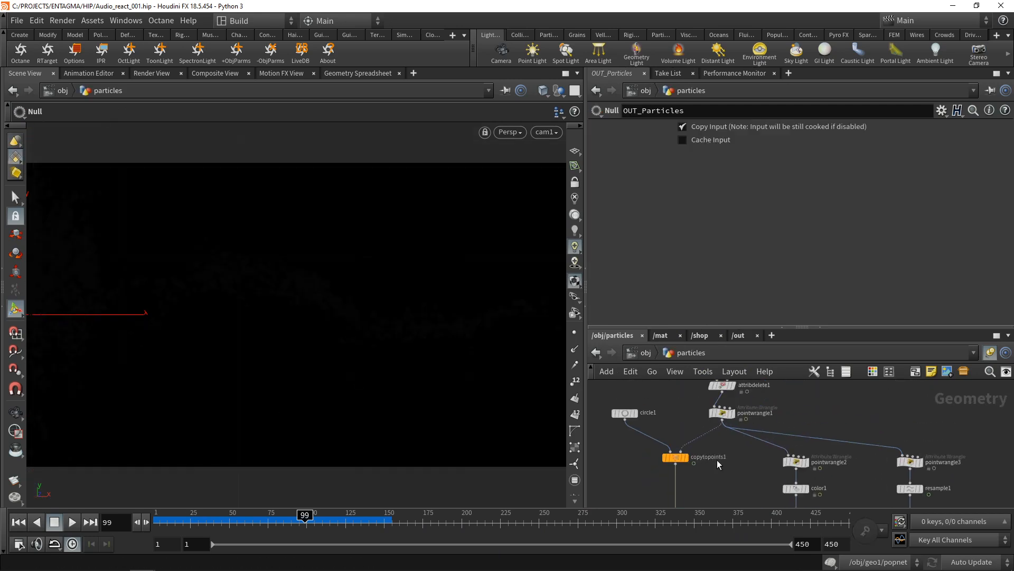
{"action": "key", "text": "Tab"}
{"action": "type", "text": "co"}
{"action": "key", "text": "Return"}
{"action": "left_click", "coordinate": [737, 488]}
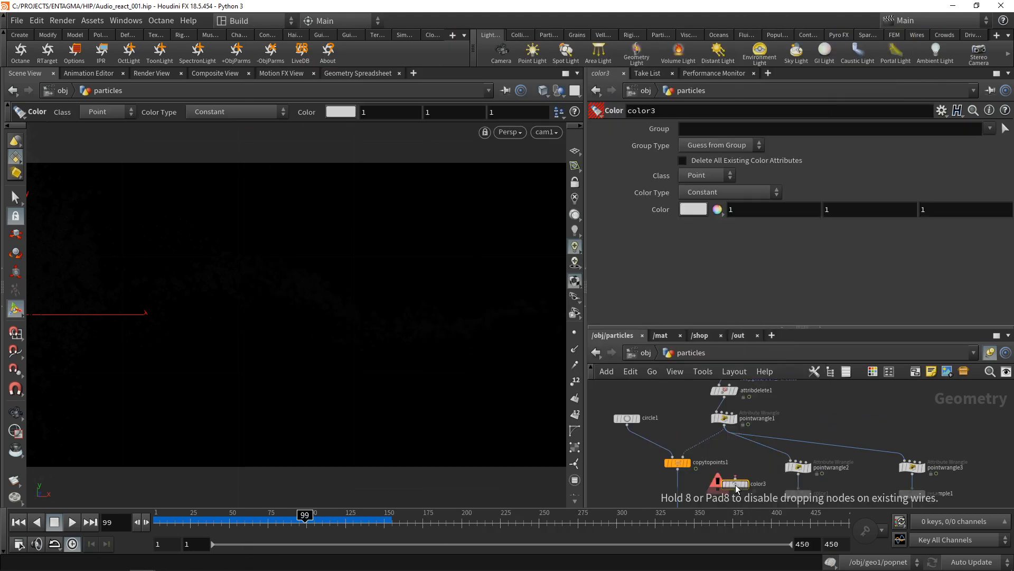
- Set the new Color node to Ramp from Attribute using normage, and insert it between pointwrangle1 and copytopoints1
{"action": "left_click", "coordinate": [729, 191]}
{"action": "left_click", "coordinate": [724, 248]}
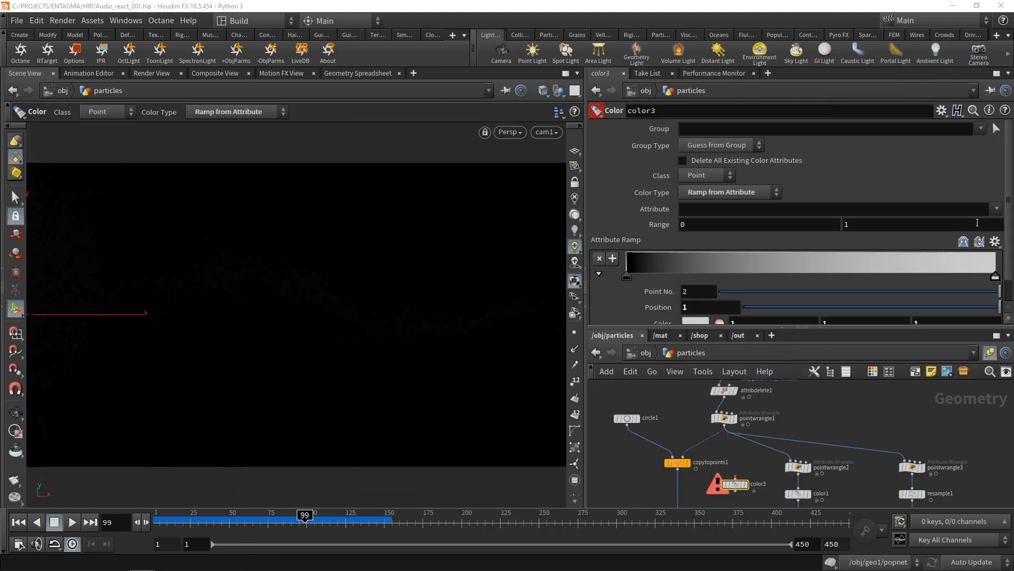
{"action": "left_click_drag", "start_coordinate": [733, 485], "coordinate": [705, 447]}
{"action": "left_click", "coordinate": [997, 209]}
{"action": "left_click", "coordinate": [972, 279]}
- Set the first point of color3's attribute ramp to a dark grey of 0.05
{"action": "left_click", "coordinate": [627, 276]}
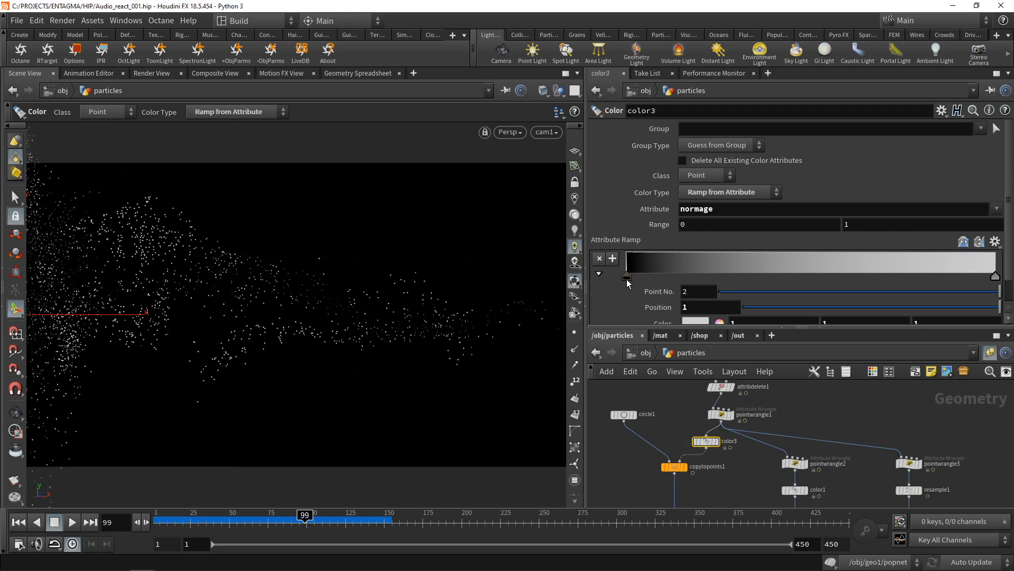
{"action": "scroll", "coordinate": [868, 275], "scroll_direction": "down", "scroll_amount": 2}
{"action": "left_click", "coordinate": [699, 297]}
{"action": "left_click", "coordinate": [702, 268]}
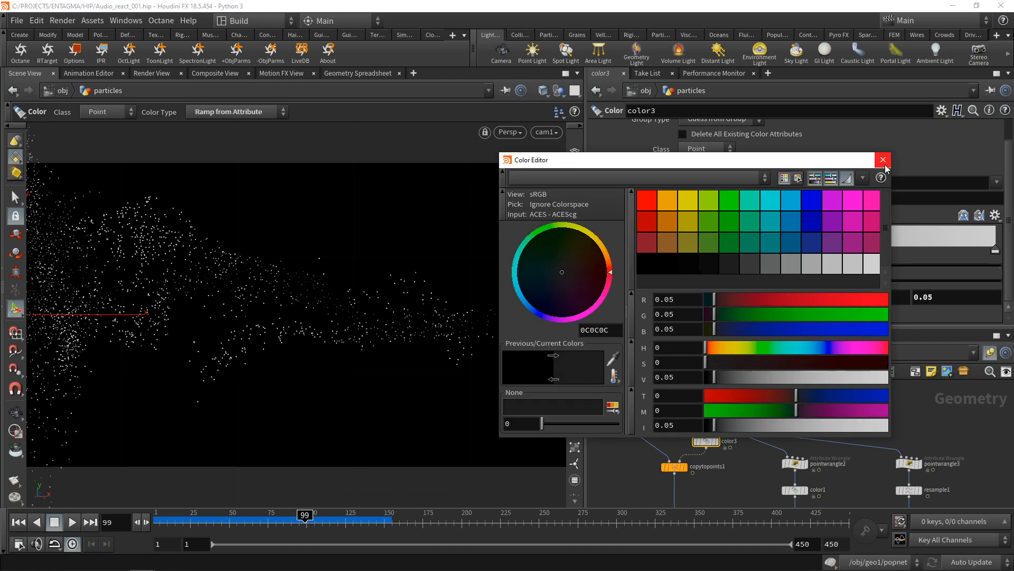
{"action": "left_click", "coordinate": [883, 161]}
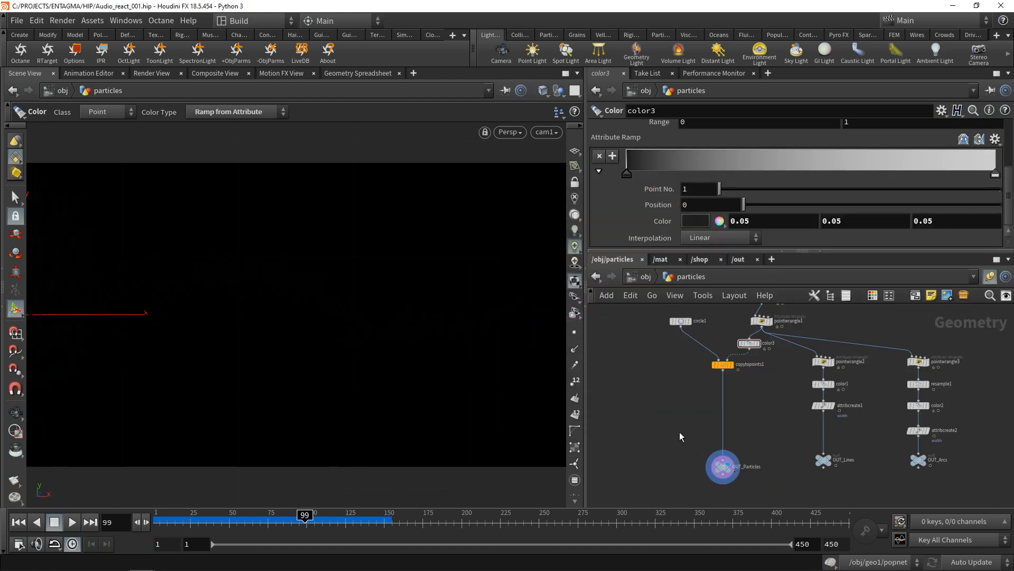
- Make room above copytopoints1 and insert an Attribute Randomize node between color3 and copytopoints1
{"action": "left_click_drag", "start_coordinate": [674, 483], "coordinate": [731, 383]}
{"action": "left_click", "coordinate": [766, 416]}
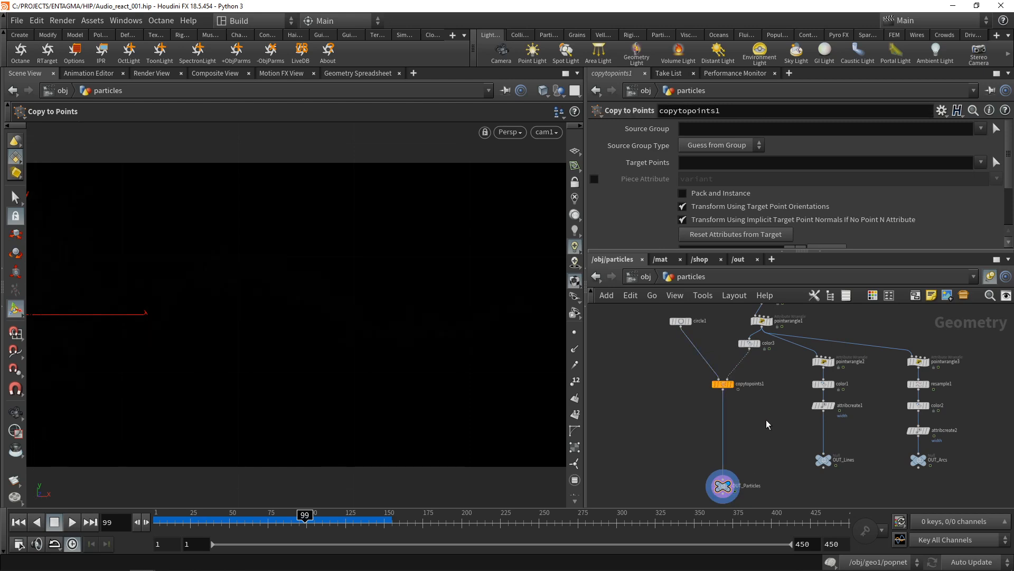
{"action": "key", "text": "Tab"}
{"action": "type", "text": "attribrand"}
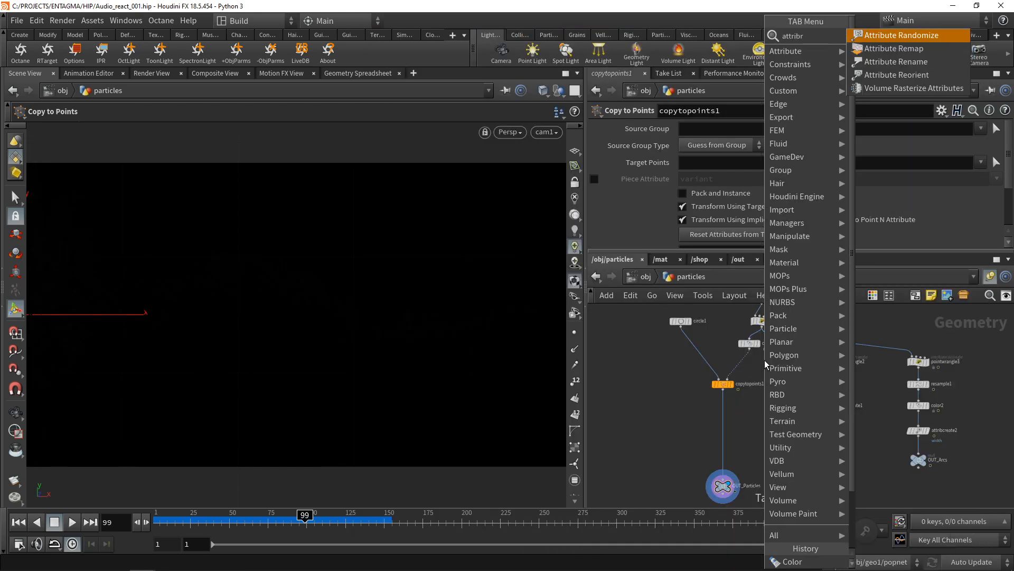
{"action": "key", "text": "Return"}
{"action": "left_click", "coordinate": [745, 364]}
- Set the Attribute Randomize node to work on pscale with the Multiply operation
{"action": "left_click", "coordinate": [724, 179]}
{"action": "type", "text": "psclae"}
{"action": "type", "text": "a"}
{"action": "key", "text": "Right"}
{"action": "key", "text": "Delete"}
{"action": "left_click", "coordinate": [708, 196]}
{"action": "left_click", "coordinate": [706, 262]}
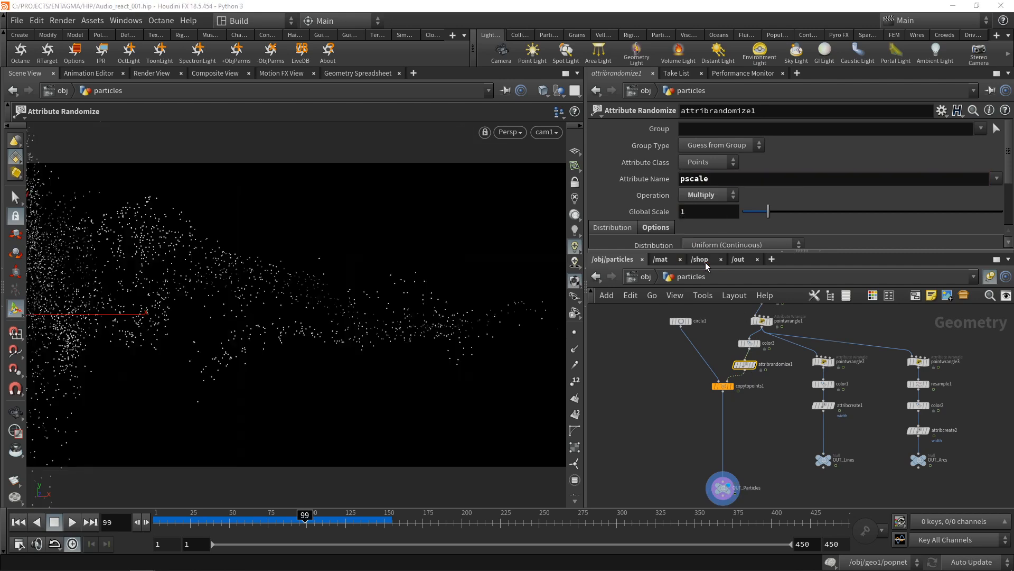
- Set the pscale randomization to 1 dimension with a minimum of 0.8 and a maximum of 1.2
{"action": "left_click_drag", "start_coordinate": [710, 250], "coordinate": [710, 362]}
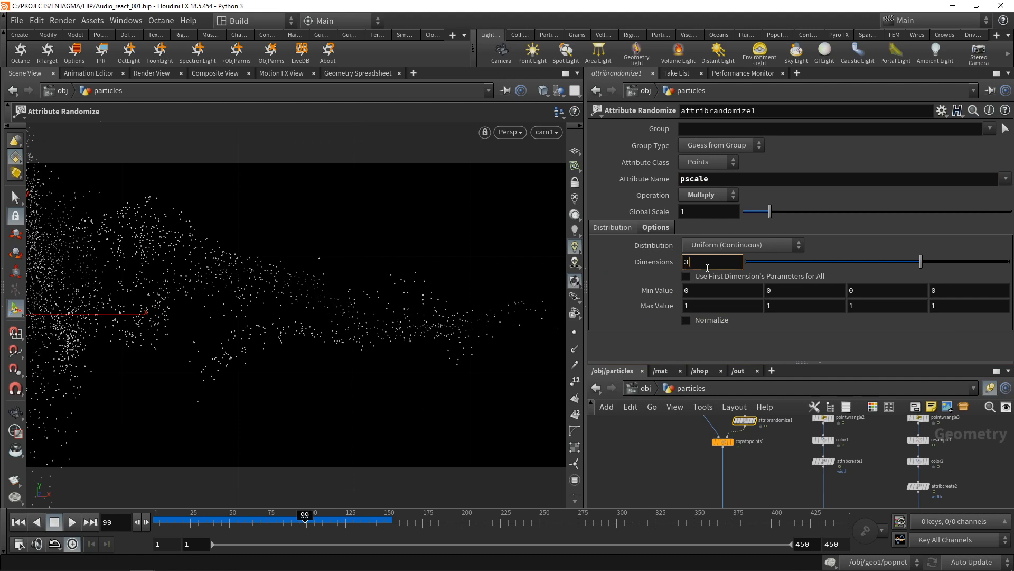
{"action": "double_click", "coordinate": [709, 268]}
{"action": "type", "text": "1"}
{"action": "key", "text": "Return"}
{"action": "left_click", "coordinate": [701, 283]}
{"action": "type", "text": ".8"}
{"action": "left_click", "coordinate": [704, 293]}
{"action": "type", "text": ".2"}
{"action": "key", "text": "Return"}
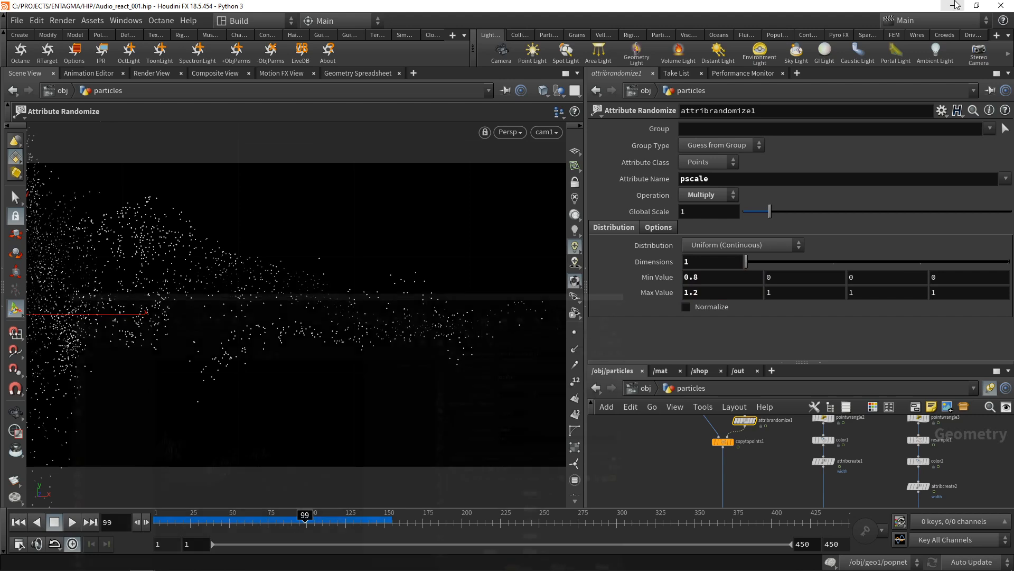
- Enable id as the seed attribute of attribrandomize1, return to the object level and save the scene
{"action": "left_click", "coordinate": [659, 227]}
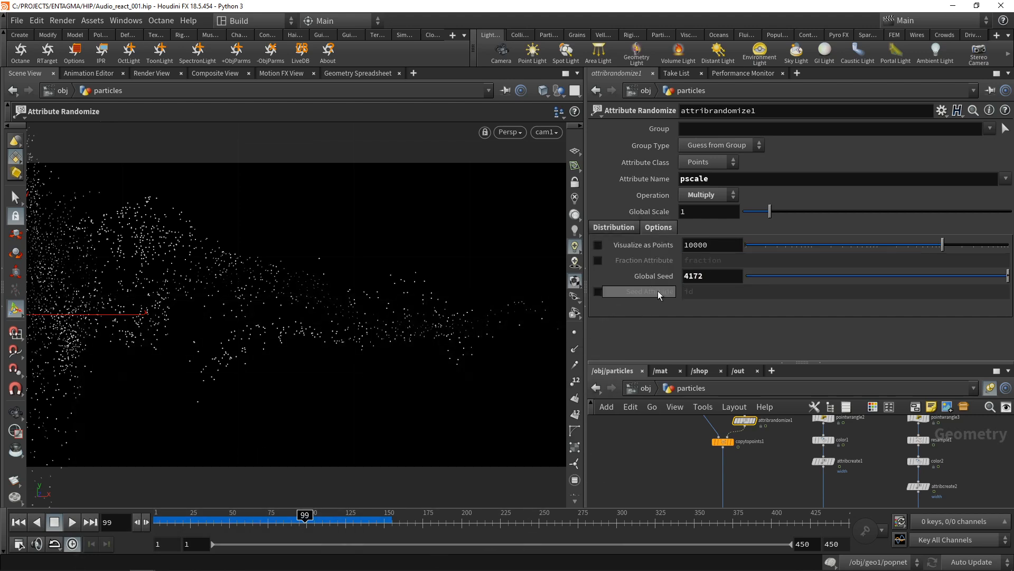
{"action": "left_click", "coordinate": [598, 292]}
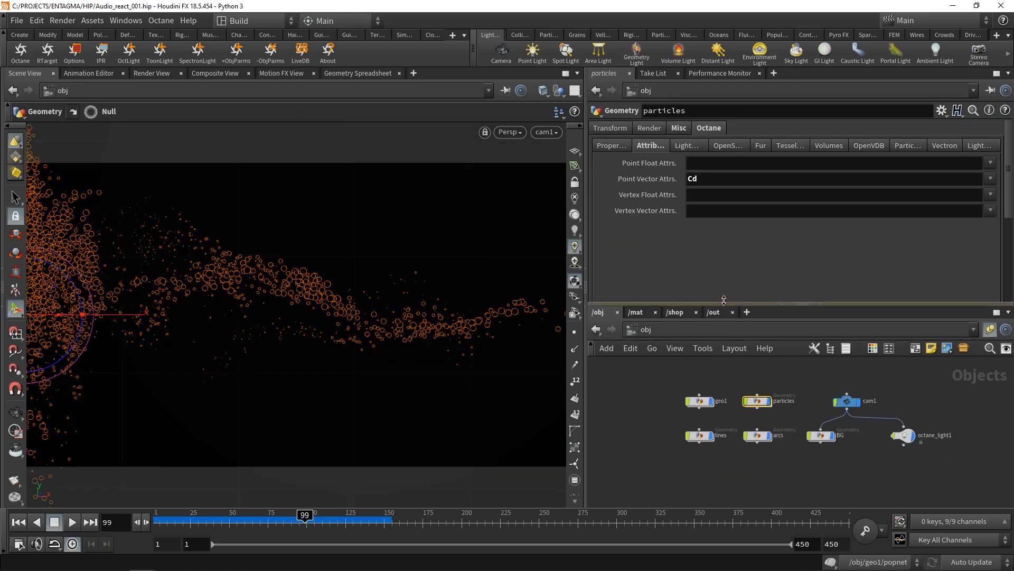
{"action": "left_click_drag", "start_coordinate": [724, 303], "coordinate": [724, 290]}
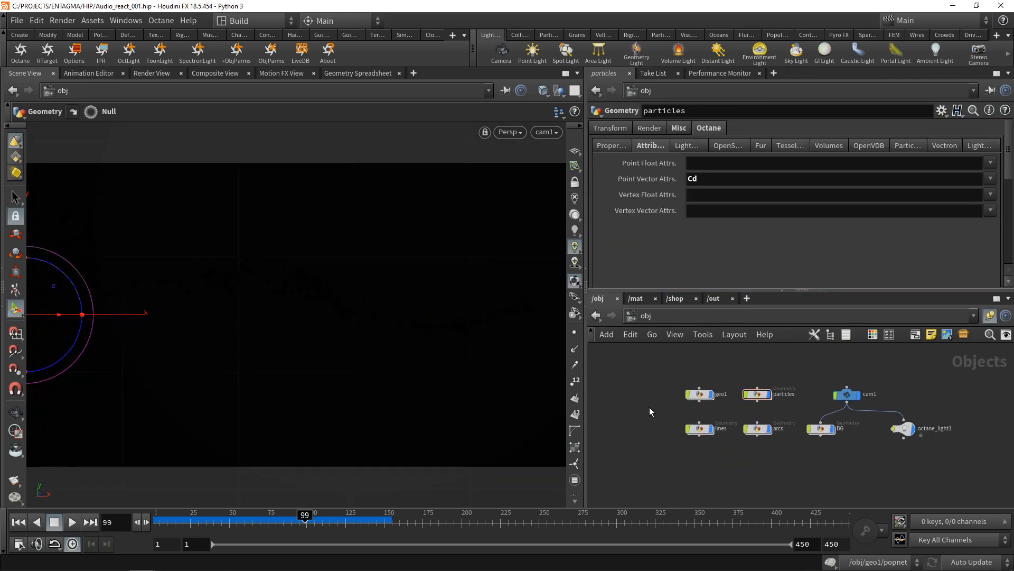
{"action": "key", "text": "ctrl+s"}
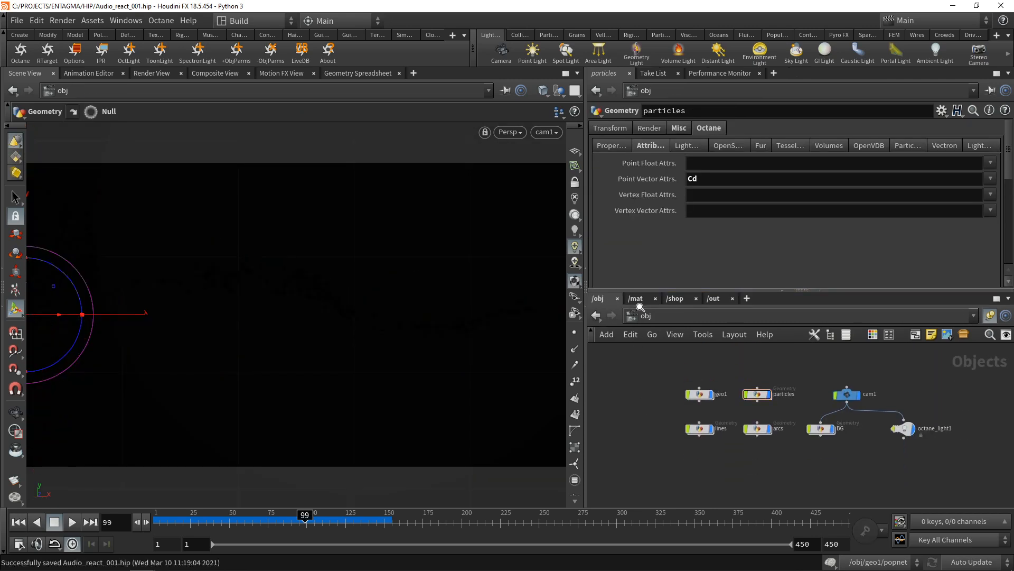
- Create an Octane Material Builder in the mat network and duplicate it
{"action": "left_click", "coordinate": [637, 299]}
{"action": "key", "text": "Tab"}
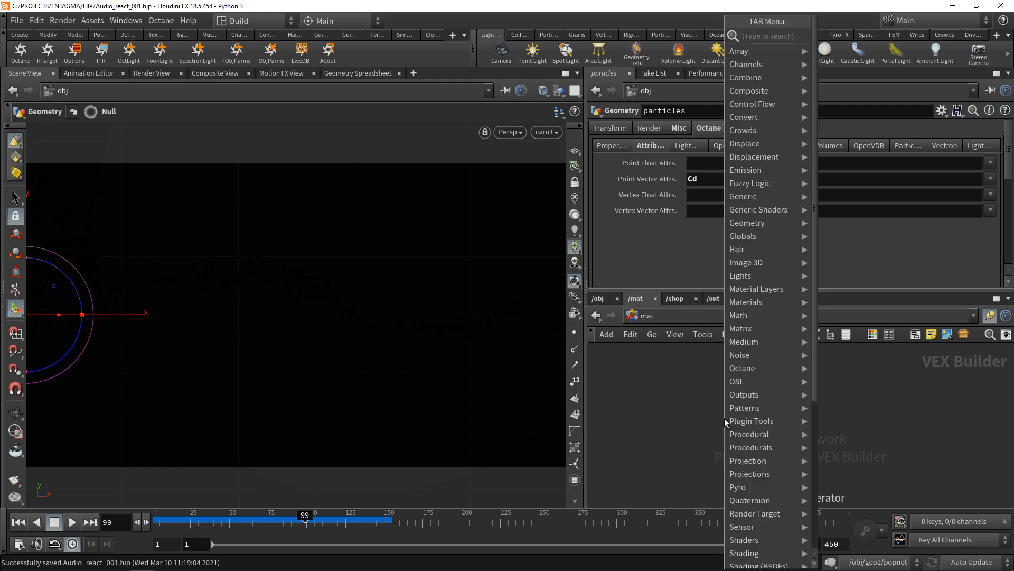
{"action": "type", "text": "octa"}
{"action": "key", "text": "Return"}
{"action": "left_click", "coordinate": [724, 418]}
{"action": "key", "text": "ctrl+v"}
- Rename the two material builders BG and diff, and line them up side by side
{"action": "double_click", "coordinate": [723, 406]}
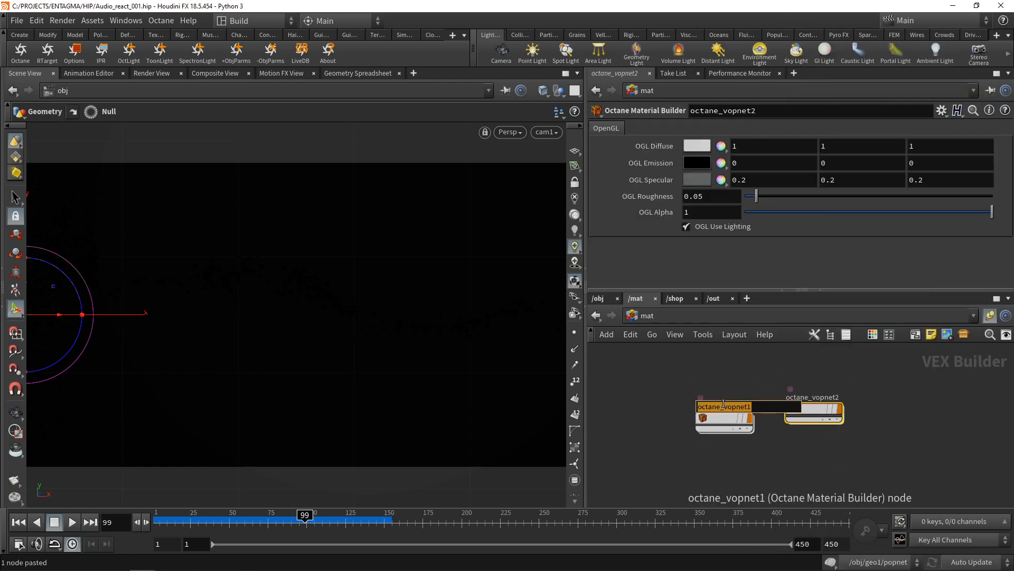
{"action": "type", "text": "BG"}
{"action": "key", "text": "Return"}
{"action": "double_click", "coordinate": [812, 397]}
{"action": "type", "text": "diff"}
{"action": "key", "text": "Return"}
{"action": "left_click_drag", "start_coordinate": [815, 415], "coordinate": [822, 423]}
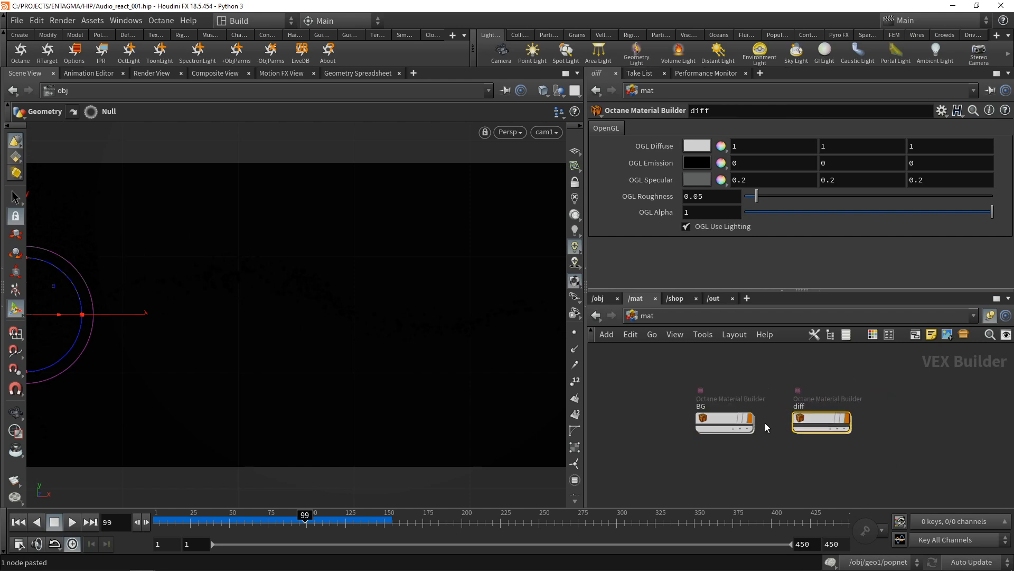
- Inside the BG material, add a Material Diffuse node and connect it to octane_material1's material input
{"action": "double_click", "coordinate": [715, 416]}
{"action": "key", "text": "Tab"}
{"action": "type", "text": "diffu"}
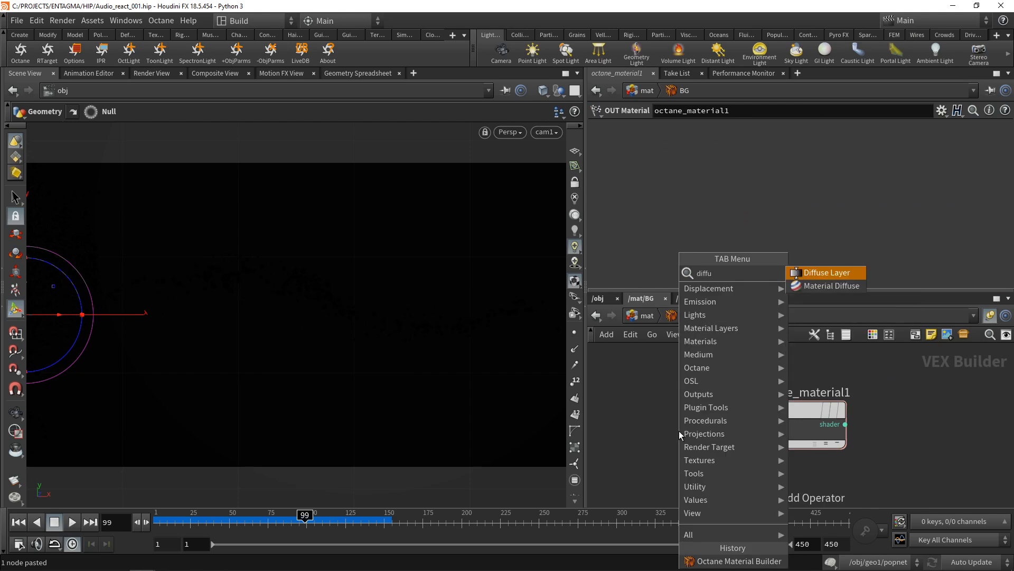
{"action": "key", "text": "Down"}
{"action": "key", "text": "Return"}
{"action": "left_click", "coordinate": [706, 414]}
{"action": "left_click", "coordinate": [708, 410]}
{"action": "left_click", "coordinate": [756, 424]}
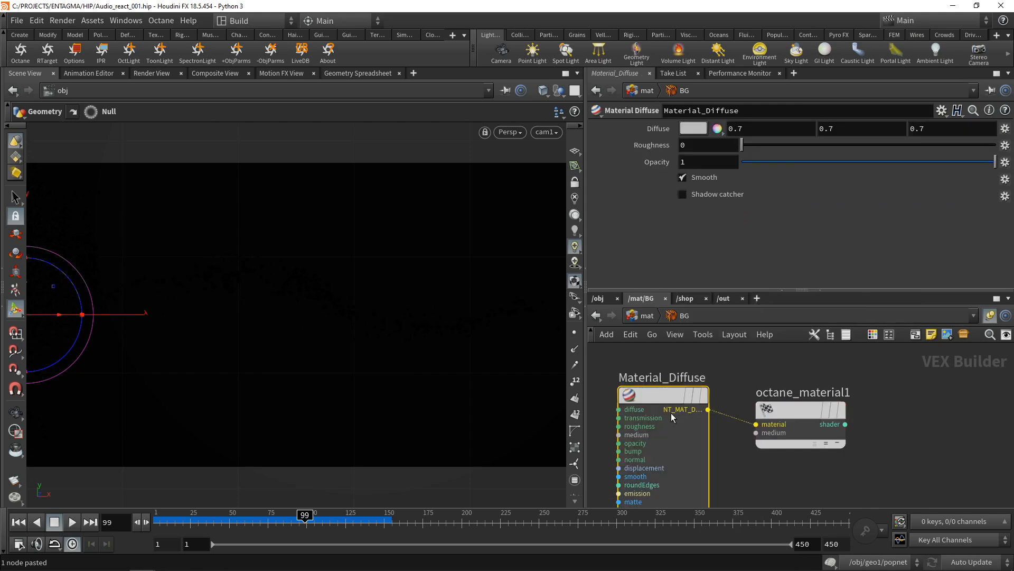
- Set the BG diffuse colour's value to 0.3 and its roughness to 1
{"action": "left_click", "coordinate": [692, 128]}
{"action": "left_click", "coordinate": [675, 377]}
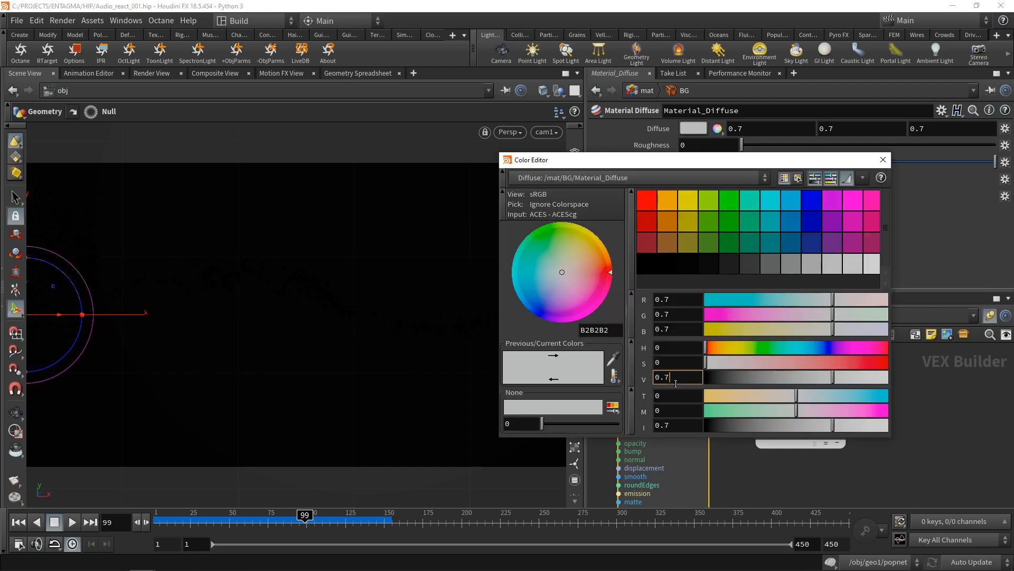
{"action": "type", "text": "3"}
{"action": "key", "text": "Return"}
{"action": "left_click", "coordinate": [883, 160]}
{"action": "left_click_drag", "start_coordinate": [743, 144], "coordinate": [995, 145]}
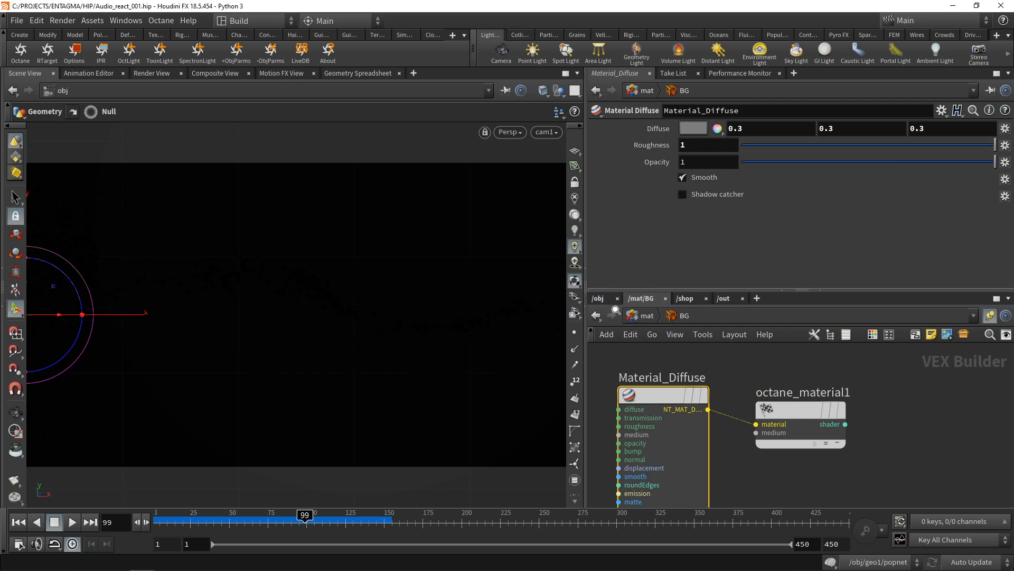
- Assign the BG material to the background grid in the viewport and check the result in the Octane IPR
{"action": "key", "text": "u"}
{"action": "left_click_drag", "start_coordinate": [724, 420], "coordinate": [373, 424]}
{"action": "left_click_drag", "start_coordinate": [287, 414], "coordinate": [287, 416]}
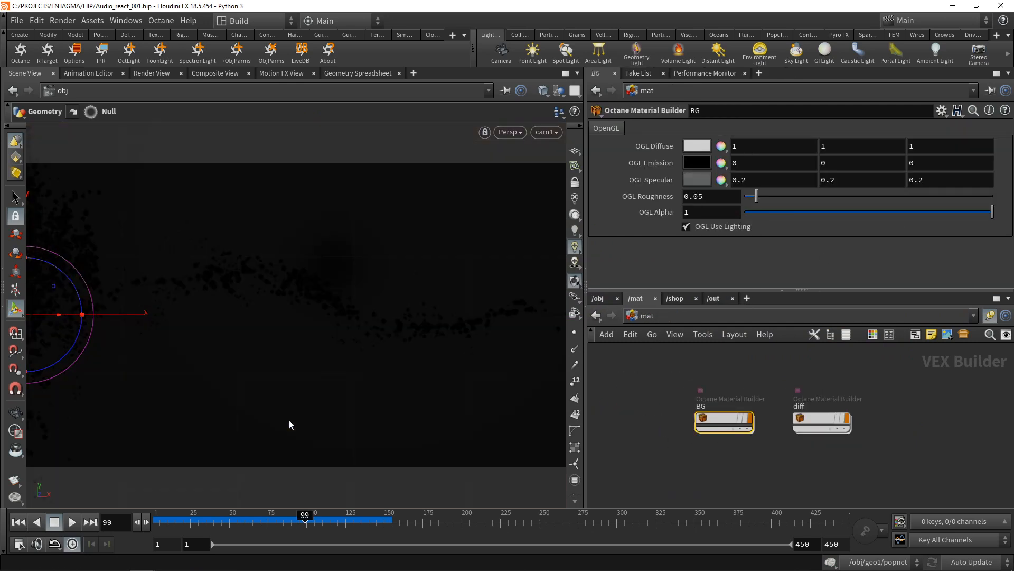
{"action": "key", "text": "alt+Tab"}
{"action": "left_click_drag", "start_coordinate": [205, 145], "coordinate": [436, 118]}
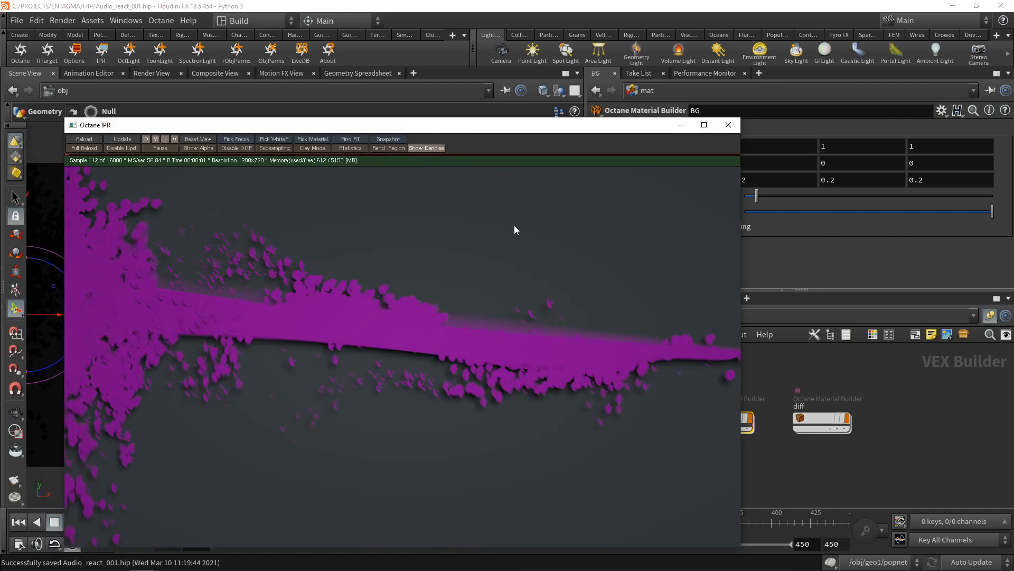
{"action": "left_click", "coordinate": [729, 125]}
- Inside the diff material, add a Material Diffuse node connected to octane_material1's material input
{"action": "left_click", "coordinate": [817, 422]}
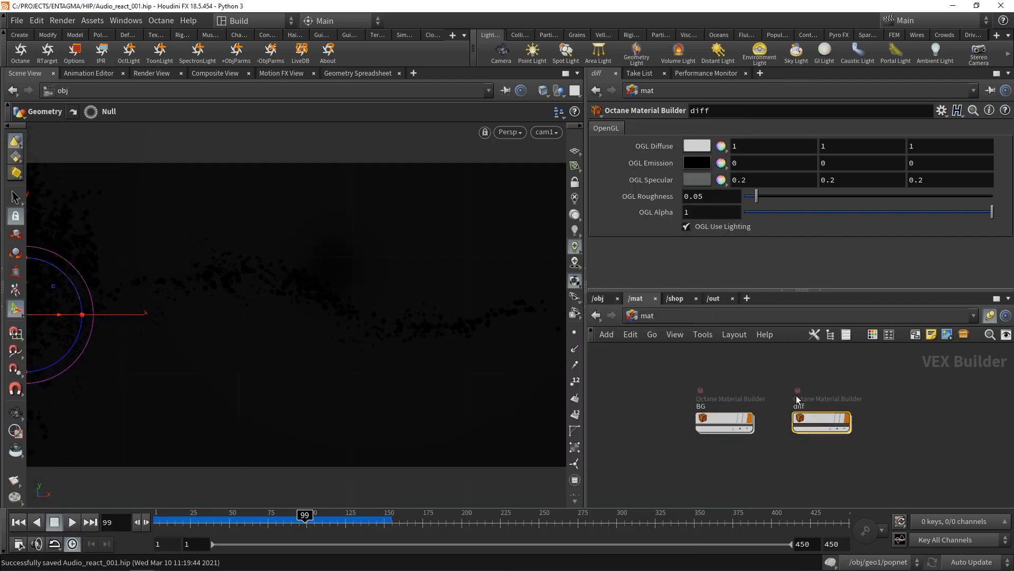
{"action": "double_click", "coordinate": [816, 420]}
{"action": "key", "text": "Tab"}
{"action": "type", "text": "dif"}
{"action": "key", "text": "Down"}
{"action": "key", "text": "Return"}
{"action": "key", "text": "Return"}
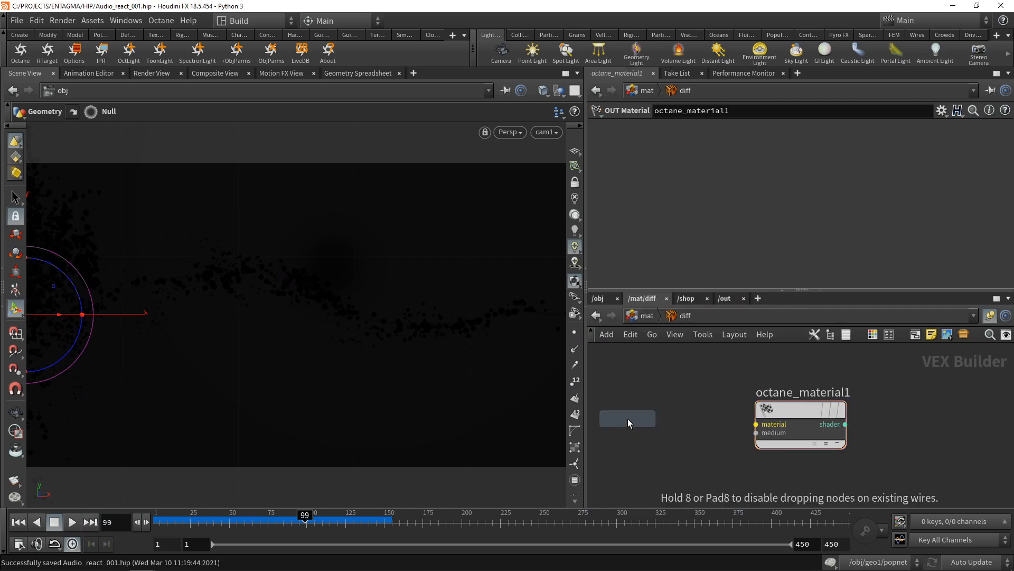
{"action": "left_click_drag", "start_coordinate": [629, 421], "coordinate": [674, 412]}
{"action": "middle_click_drag", "start_coordinate": [726, 384], "coordinate": [816, 375]}
{"action": "scroll", "coordinate": [673, 405], "scroll_direction": "down", "scroll_amount": 2}
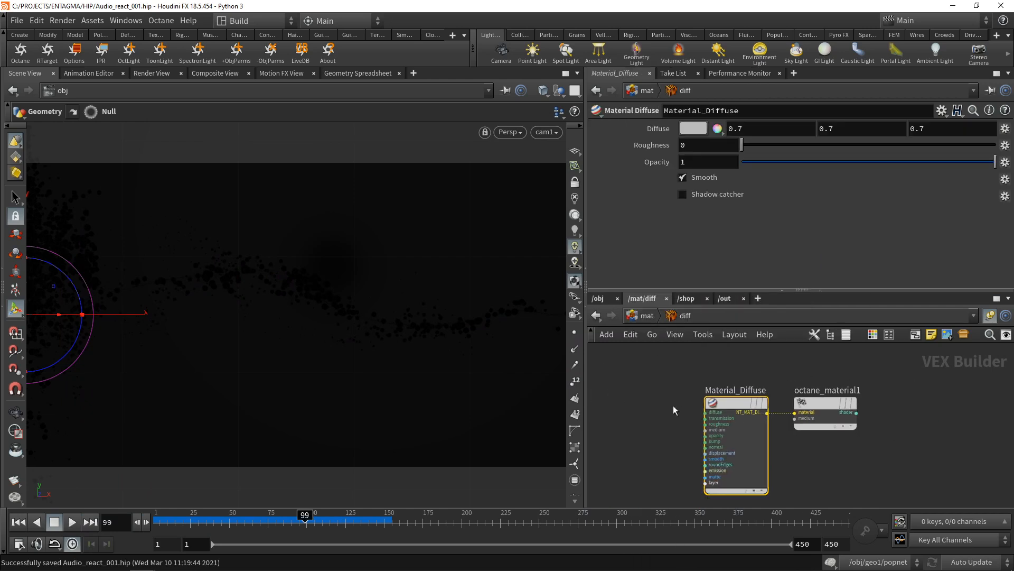
- Add a Color Vertex Attribute node to the diff material and set its name to Cd
{"action": "middle_click_drag", "start_coordinate": [620, 411], "coordinate": [733, 411]}
{"action": "left_click", "coordinate": [700, 413]}
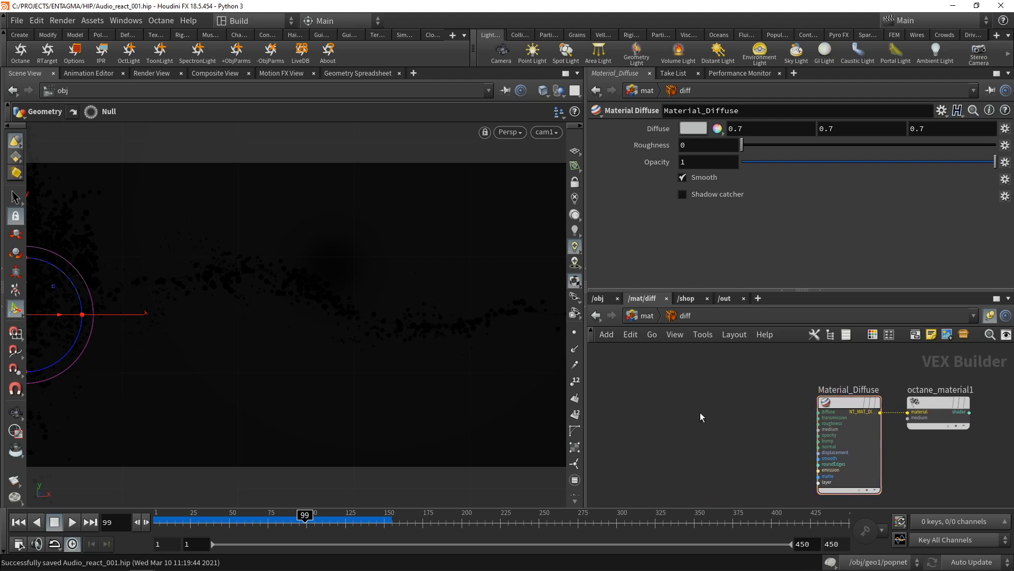
{"action": "key", "text": "Tab"}
{"action": "type", "text": "att"}
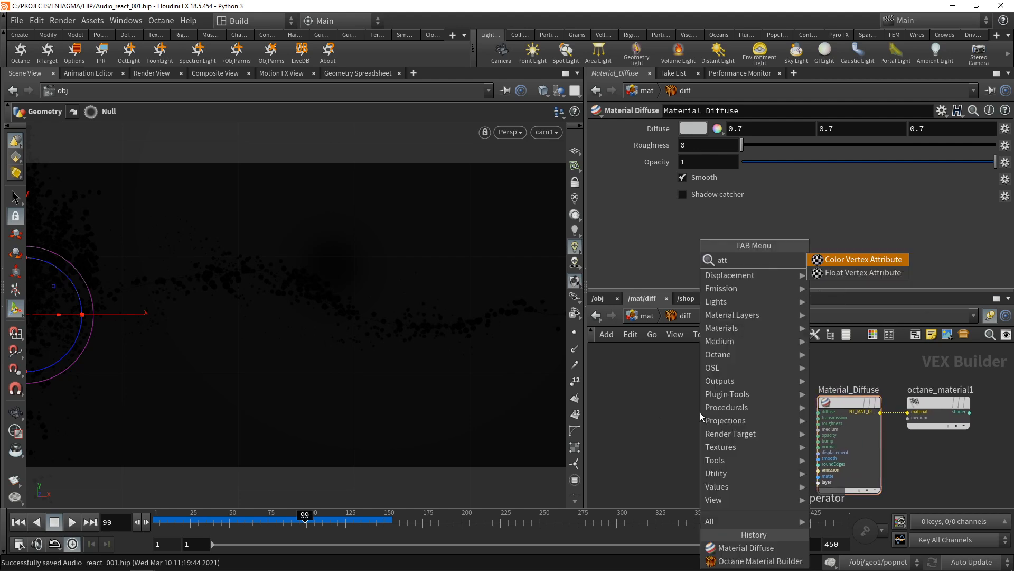
{"action": "key", "text": "Return"}
{"action": "left_click", "coordinate": [699, 412]}
{"action": "left_click", "coordinate": [690, 128]}
{"action": "type", "text": "Cd"}
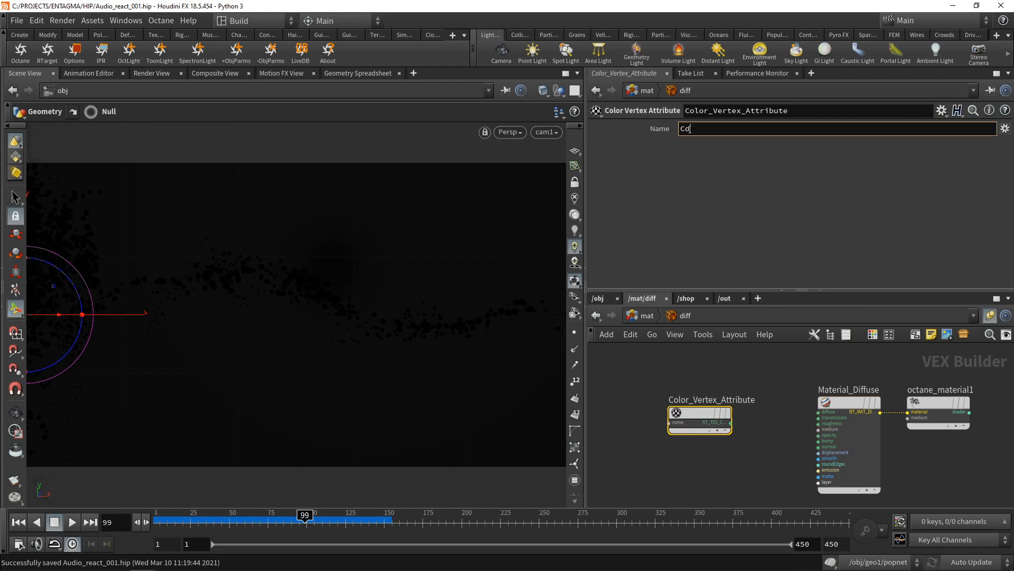
- Connect the Color Vertex Attribute to Material_Diffuse's diffuse input and align it with the other nodes
{"action": "left_click", "coordinate": [762, 426]}
{"action": "left_click", "coordinate": [731, 423]}
{"action": "left_click", "coordinate": [817, 411]}
{"action": "left_click_drag", "start_coordinate": [703, 416], "coordinate": [750, 407]}
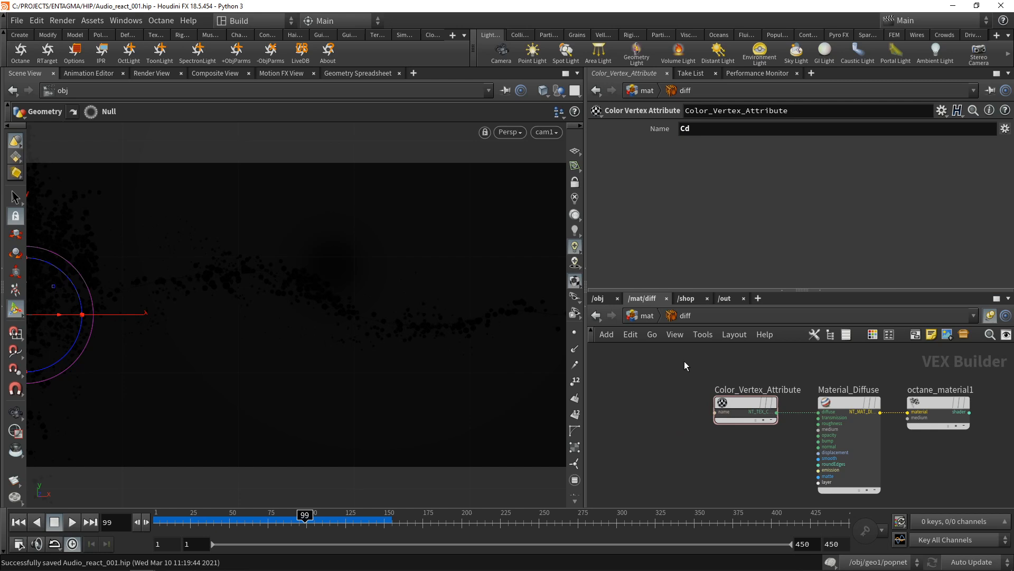
- Assign the /mat/diff material to the geo1, particles, lines and arcs objects together
{"action": "left_click", "coordinate": [597, 297]}
{"action": "left_click_drag", "start_coordinate": [649, 373], "coordinate": [771, 452]}
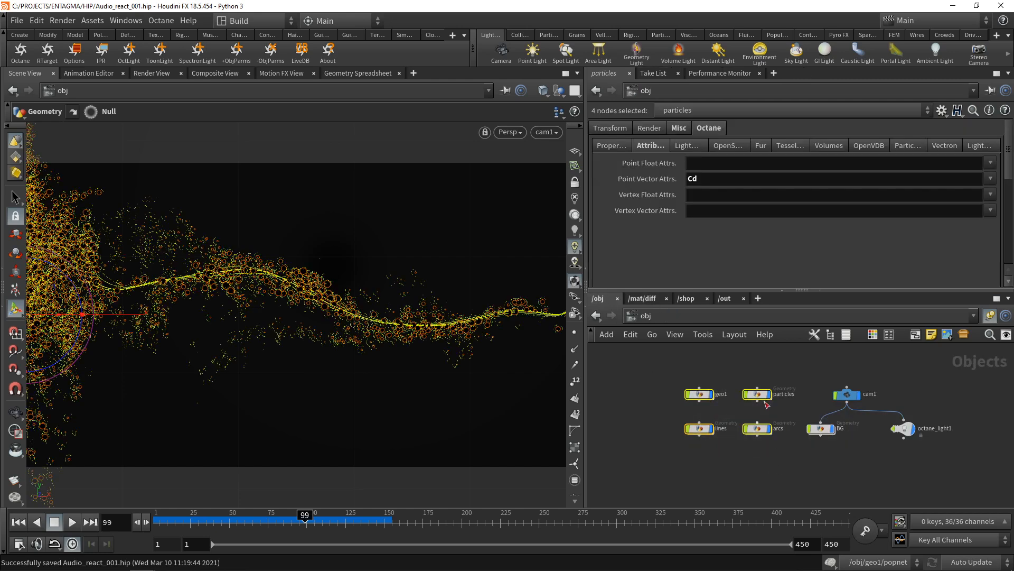
{"action": "left_click", "coordinate": [679, 128]}
{"action": "left_click", "coordinate": [992, 148]}
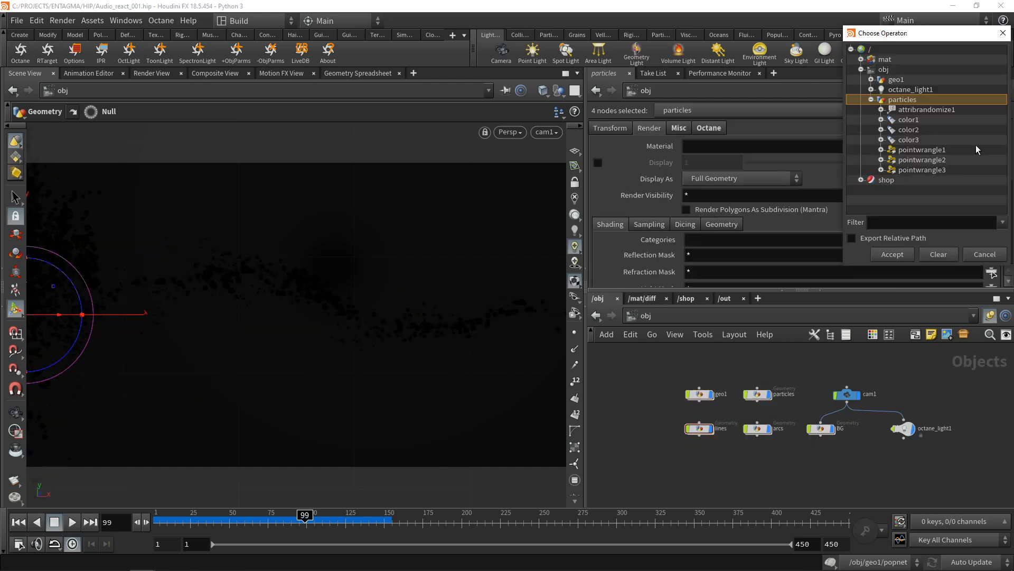
{"action": "left_click", "coordinate": [861, 60]}
{"action": "double_click", "coordinate": [885, 80]}
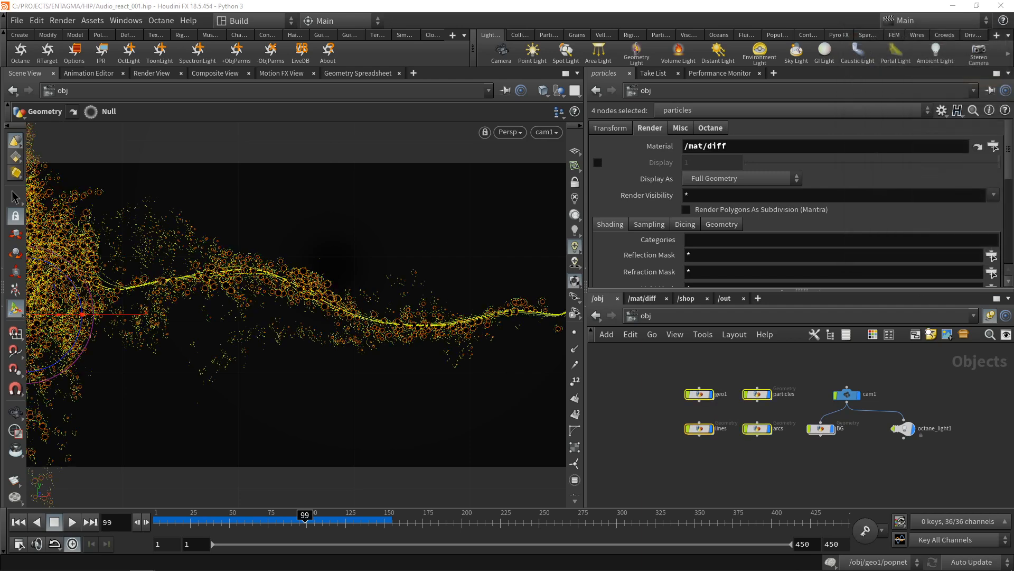
- Save the scene and check the newly assigned materials in an Octane IPR render
{"action": "key", "text": "ctrl+s"}
{"action": "left_click", "coordinate": [102, 53]}
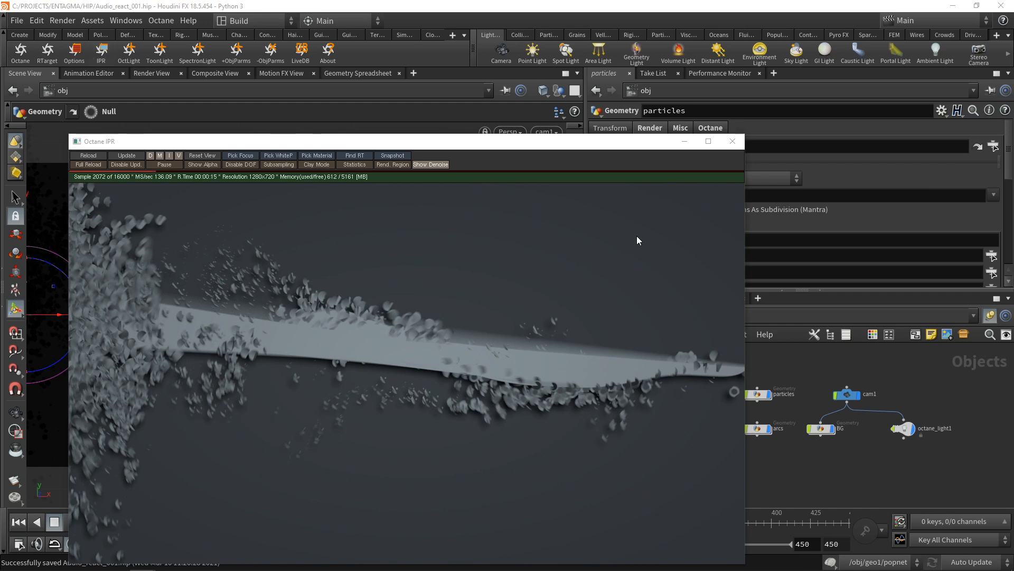
{"action": "left_click", "coordinate": [732, 141]}
- Enable Render as curves/fur object on geo1, lines and arcs together, and render the scene in the IPR again
{"action": "left_click_drag", "start_coordinate": [656, 371], "coordinate": [701, 408]}
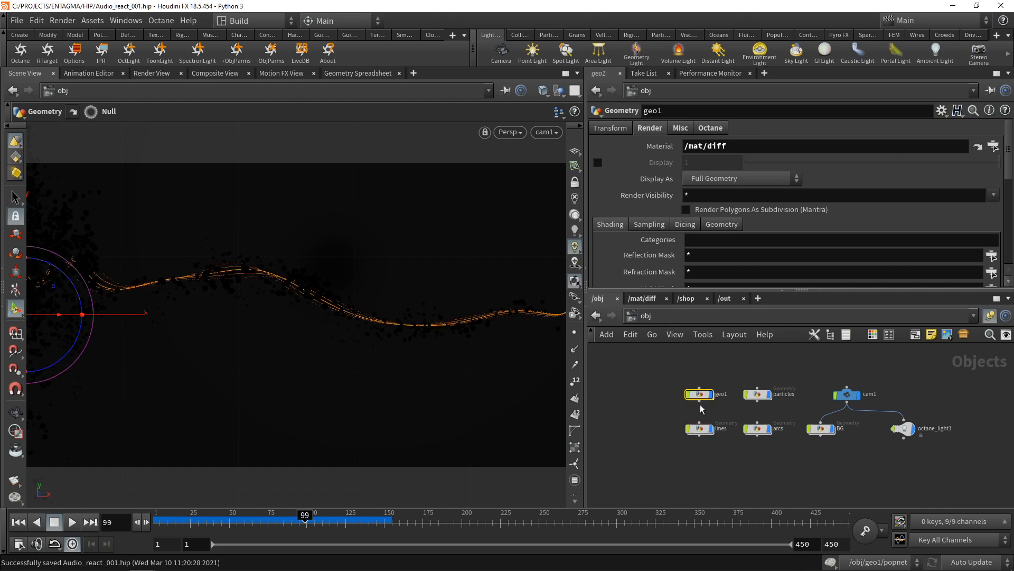
{"action": "left_click_drag", "start_coordinate": [664, 455], "coordinate": [770, 429]}
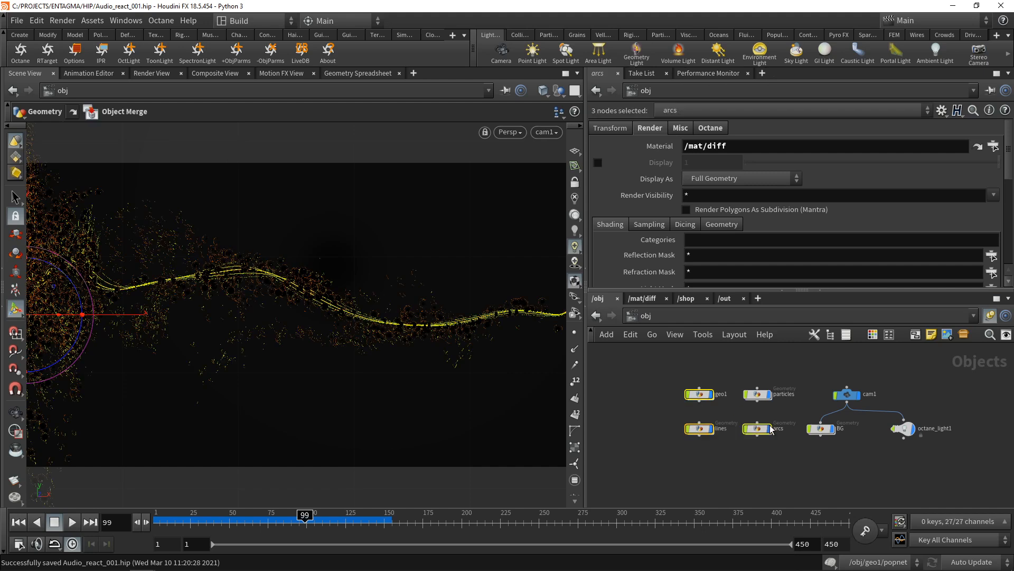
{"action": "left_click", "coordinate": [711, 128]}
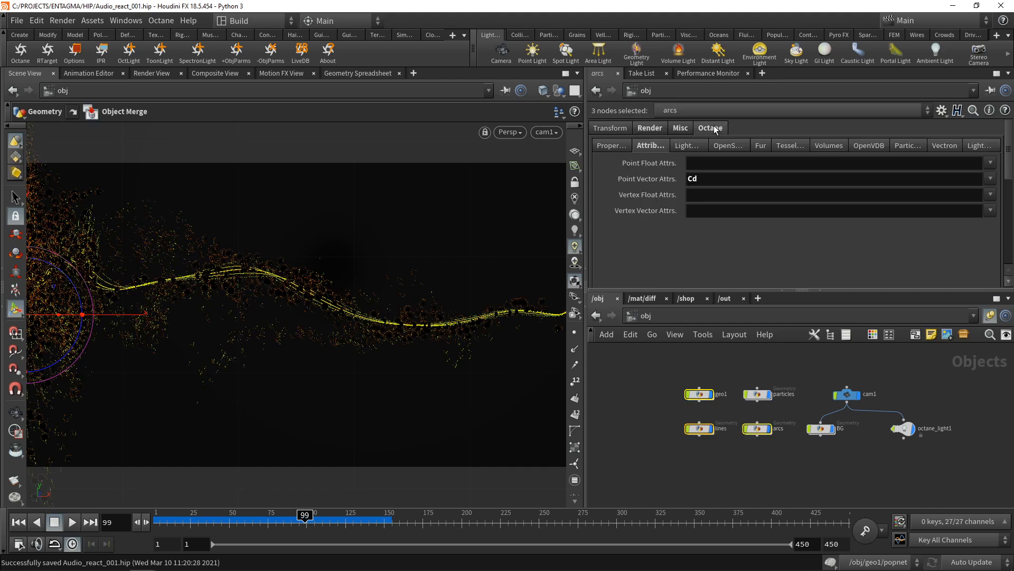
{"action": "left_click", "coordinate": [767, 146]}
{"action": "left_click", "coordinate": [690, 161]}
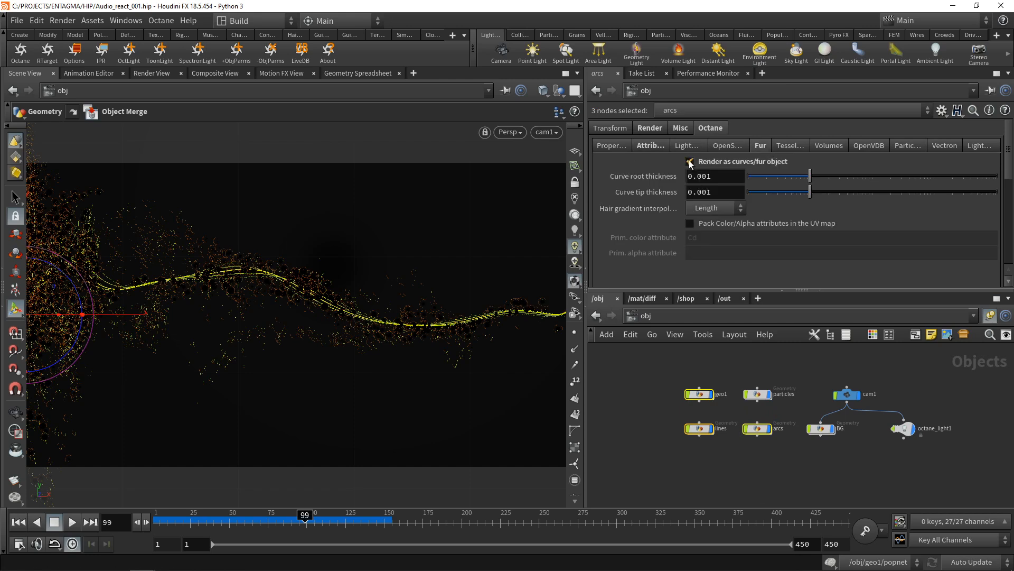
{"action": "left_click", "coordinate": [101, 51]}
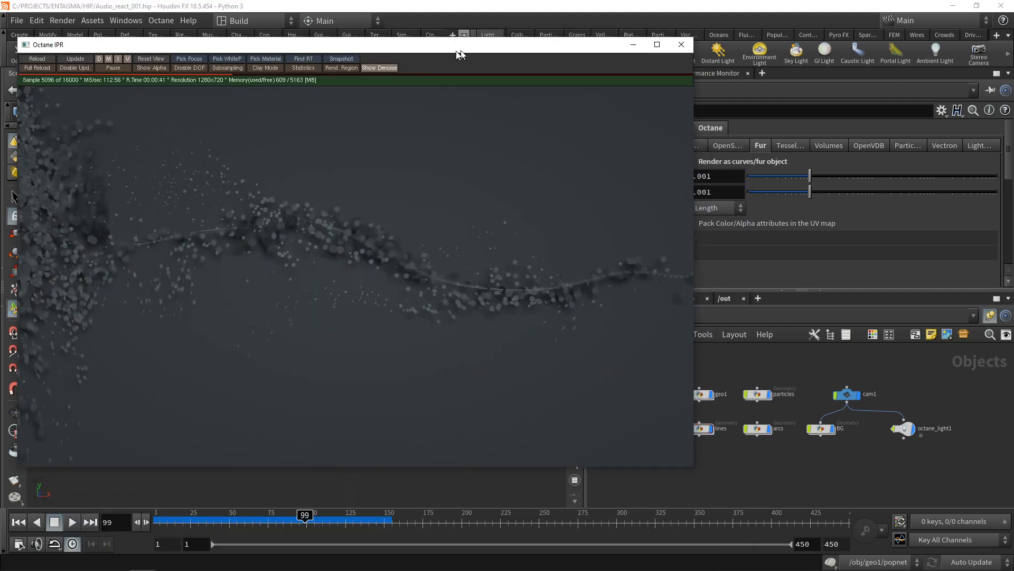
- Set the blackbody emission power of octane_light1 to 7000
{"action": "left_click_drag", "start_coordinate": [459, 53], "coordinate": [407, 56]}
{"action": "left_click_drag", "start_coordinate": [962, 404], "coordinate": [893, 478]}
{"action": "double_click", "coordinate": [691, 205]}
{"action": "type", "text": "7000"}
{"action": "key", "text": "Return"}
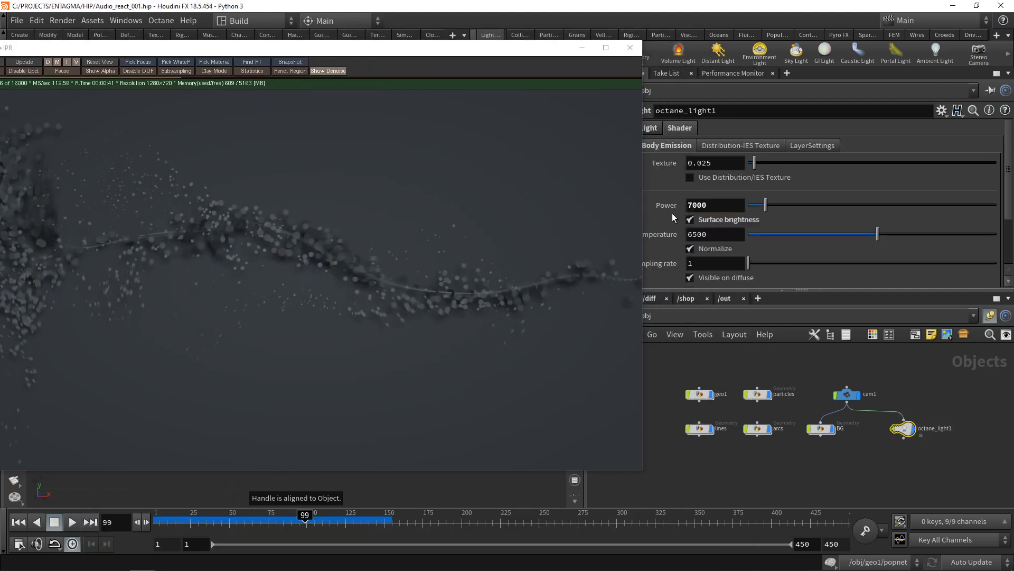
- In the octane_rendertarget_dl1 Direct Lighting kernel, set the specular depth to 2 and the diffuse depth to 16
{"action": "left_click", "coordinate": [690, 299]}
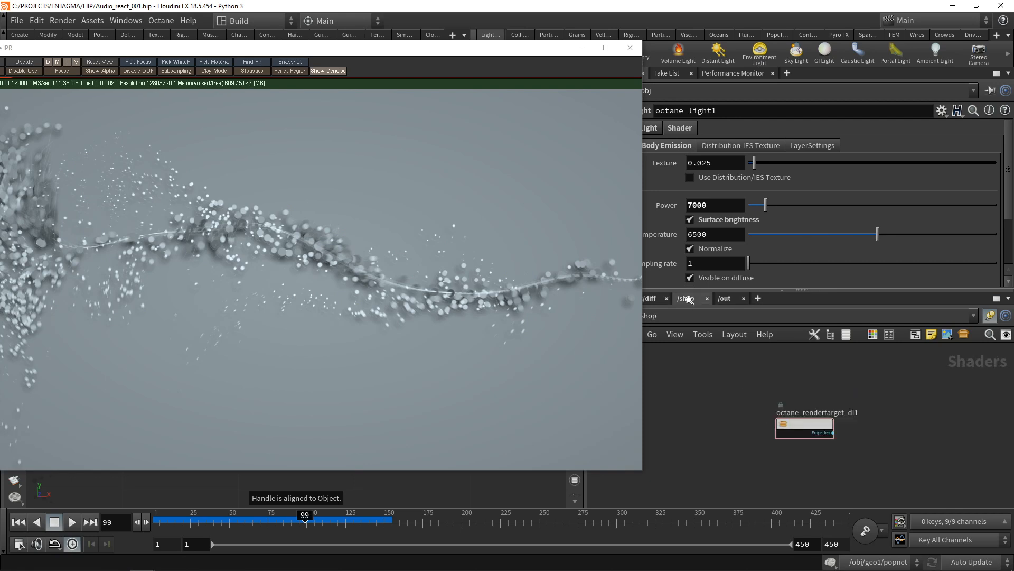
{"action": "left_click", "coordinate": [804, 428]}
{"action": "left_click_drag", "start_coordinate": [535, 54], "coordinate": [480, 58]}
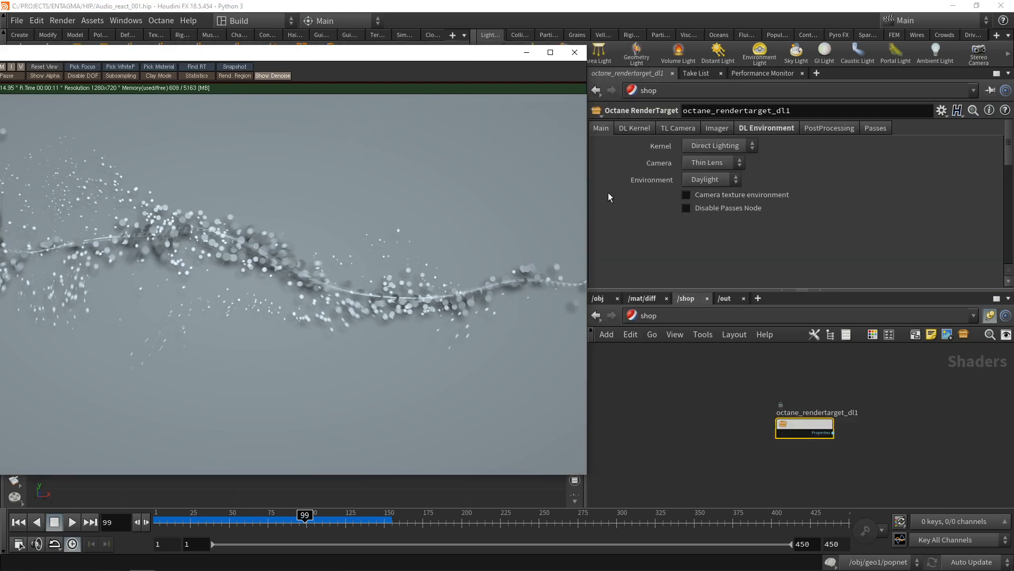
{"action": "left_click", "coordinate": [627, 129]}
{"action": "left_click_drag", "start_coordinate": [802, 289], "coordinate": [802, 386]}
{"action": "double_click", "coordinate": [718, 233]}
{"action": "type", "text": "2"}
{"action": "key", "text": "Return"}
{"action": "double_click", "coordinate": [712, 261]}
{"action": "type", "text": "16"}
{"action": "key", "text": "Return"}
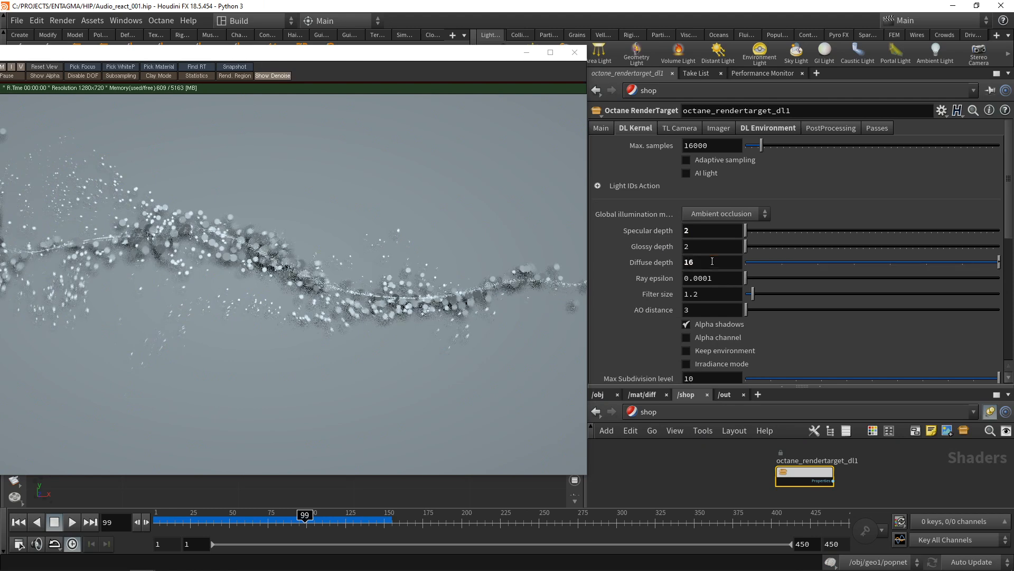
- Set the kernel's global illumination mode to Diffuse, disable Minimize net traffic and Alpha shadows, and limit max samples to 512
{"action": "left_click", "coordinate": [749, 213]}
{"action": "left_click", "coordinate": [739, 253]}
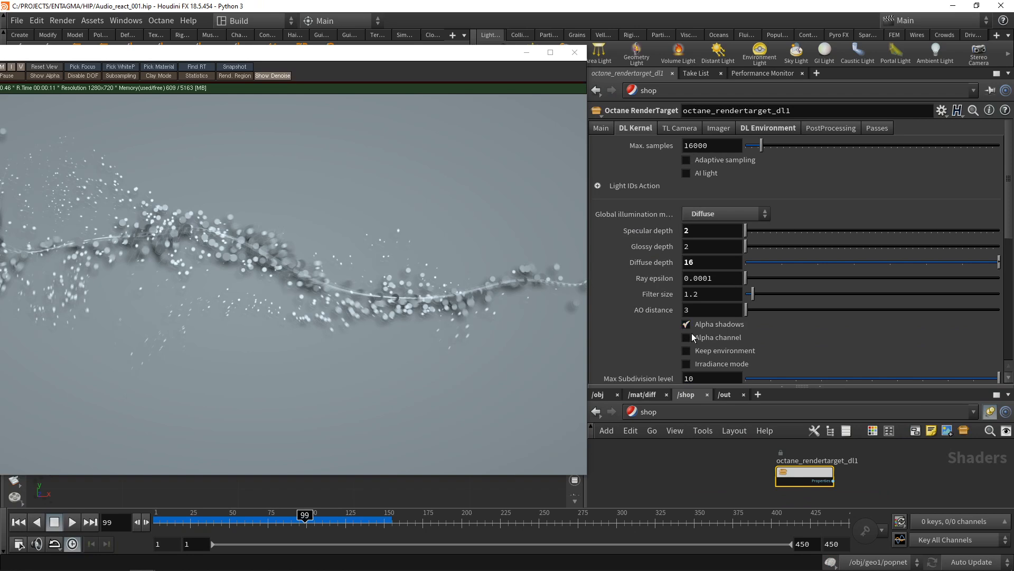
{"action": "scroll", "coordinate": [751, 286], "scroll_direction": "down", "scroll_amount": 5}
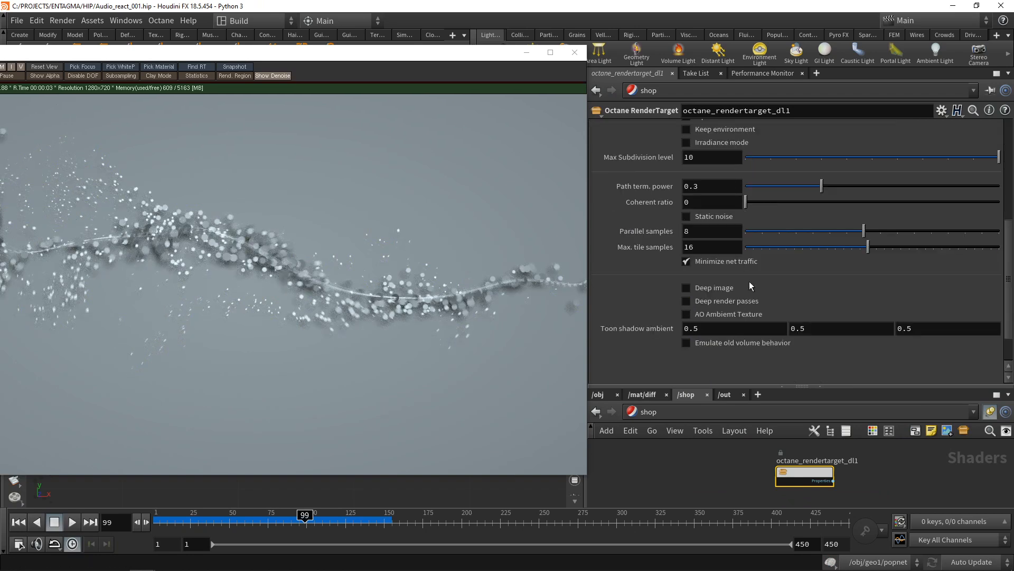
{"action": "left_click", "coordinate": [686, 261]}
{"action": "scroll", "coordinate": [717, 152], "scroll_direction": "up", "scroll_amount": 5}
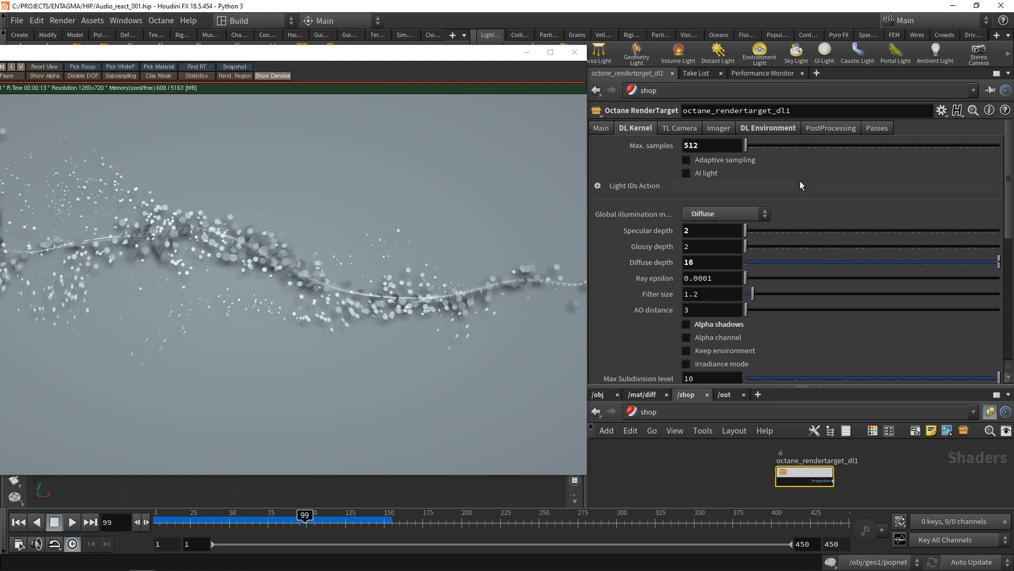
- Set the render target imager's response curve to Kodak|Portra 160NCCD and enable Neutral response
{"action": "left_click_drag", "start_coordinate": [450, 56], "coordinate": [507, 62]}
{"action": "left_click", "coordinate": [719, 129]}
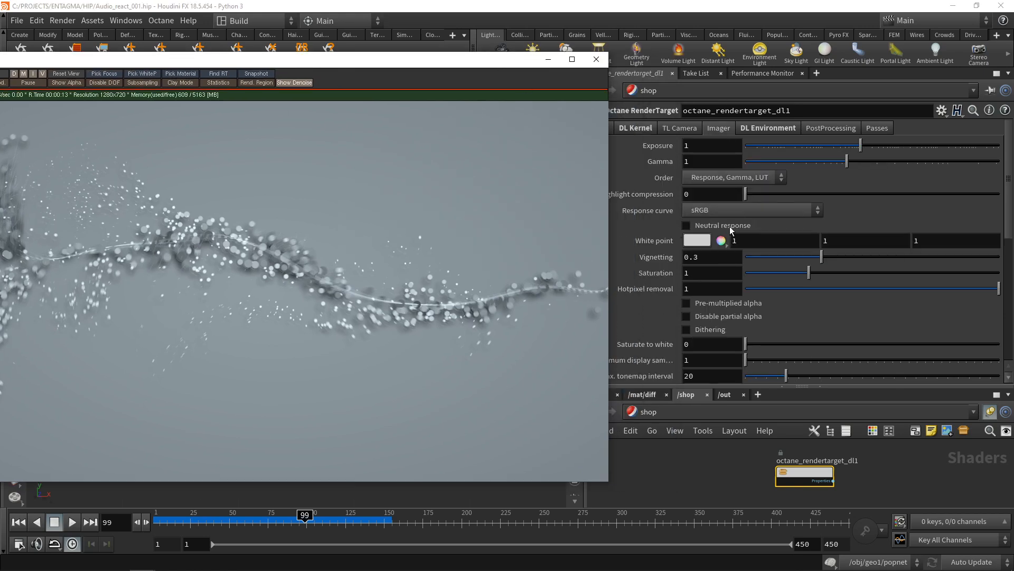
{"action": "left_click", "coordinate": [750, 210]}
{"action": "scroll", "coordinate": [743, 394], "scroll_direction": "down", "scroll_amount": 1}
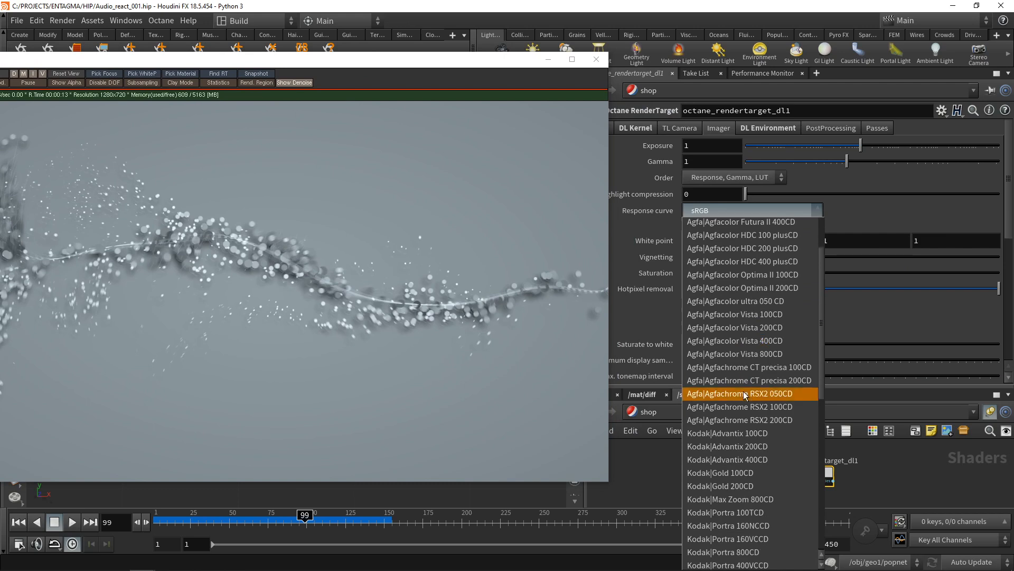
{"action": "left_click", "coordinate": [764, 507]}
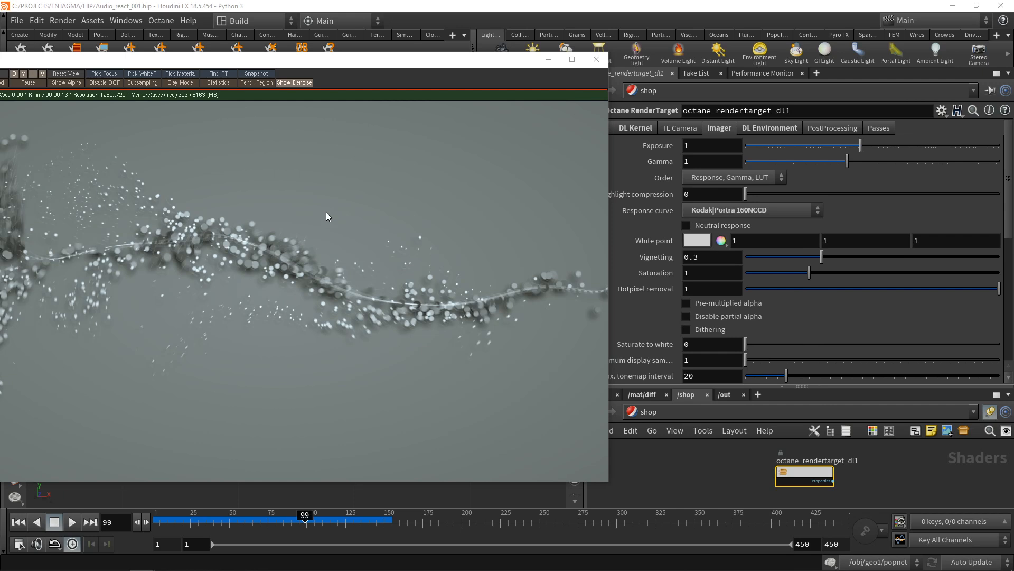
{"action": "left_click", "coordinate": [686, 225]}
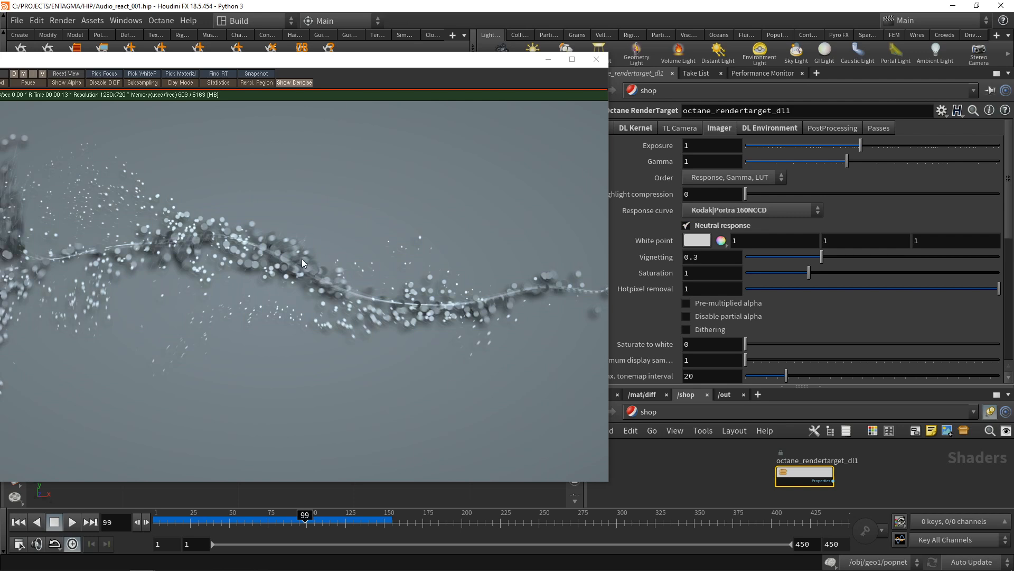
- Adjust the imager's exposure to 1.4 and gamma to 0.8
{"action": "left_click", "coordinate": [702, 146]}
{"action": "type", "text": ".3"}
{"action": "scroll", "coordinate": [703, 148], "scroll_direction": "up", "scroll_amount": 1}
{"action": "scroll", "coordinate": [704, 161], "scroll_direction": "down", "scroll_amount": 3}
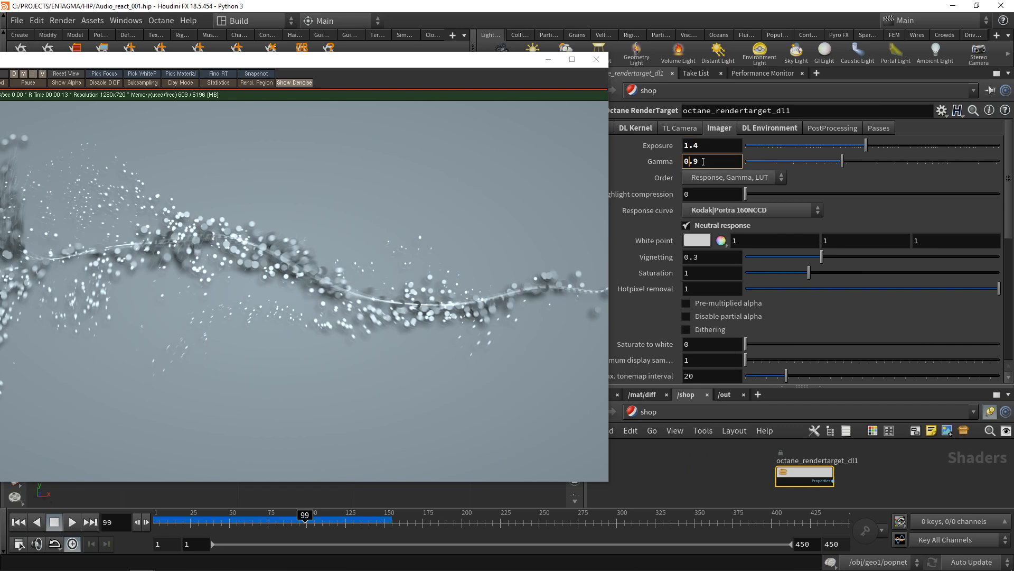
{"action": "scroll", "coordinate": [703, 161], "scroll_direction": "down", "scroll_amount": 1}
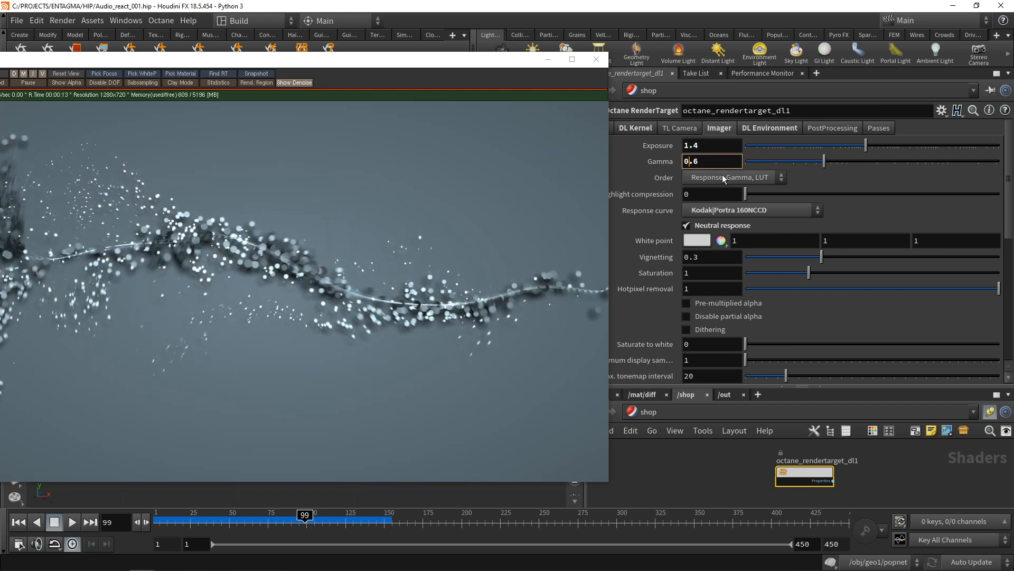
{"action": "scroll", "coordinate": [711, 161], "scroll_direction": "up", "scroll_amount": 2}
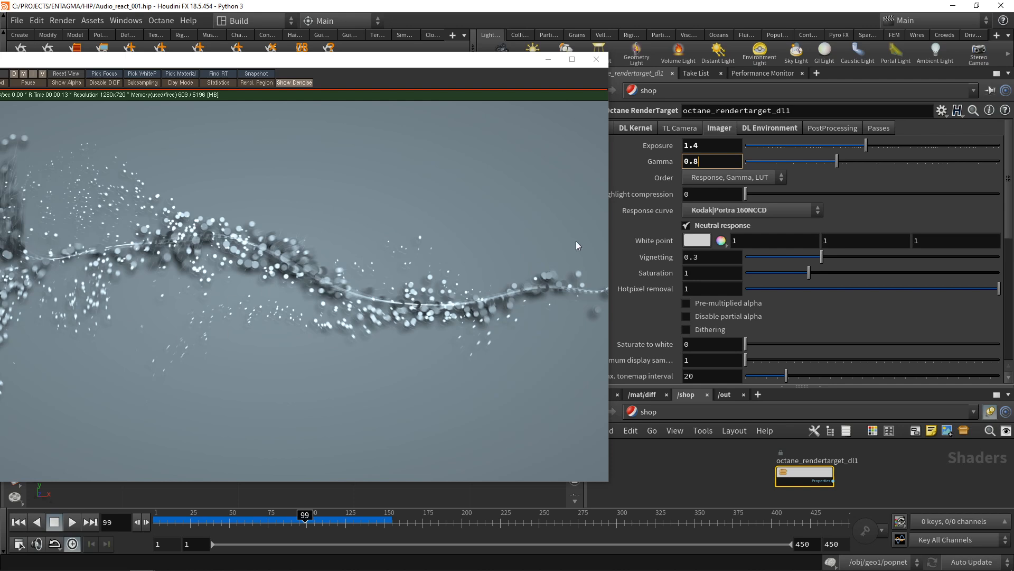
- Set the imager's highlight compression to 1, vignetting to 0 and saturate to white to 0.6
{"action": "left_click_drag", "start_coordinate": [745, 194], "coordinate": [1005, 193]}
{"action": "left_click_drag", "start_coordinate": [1013, 193], "coordinate": [1013, 193]}
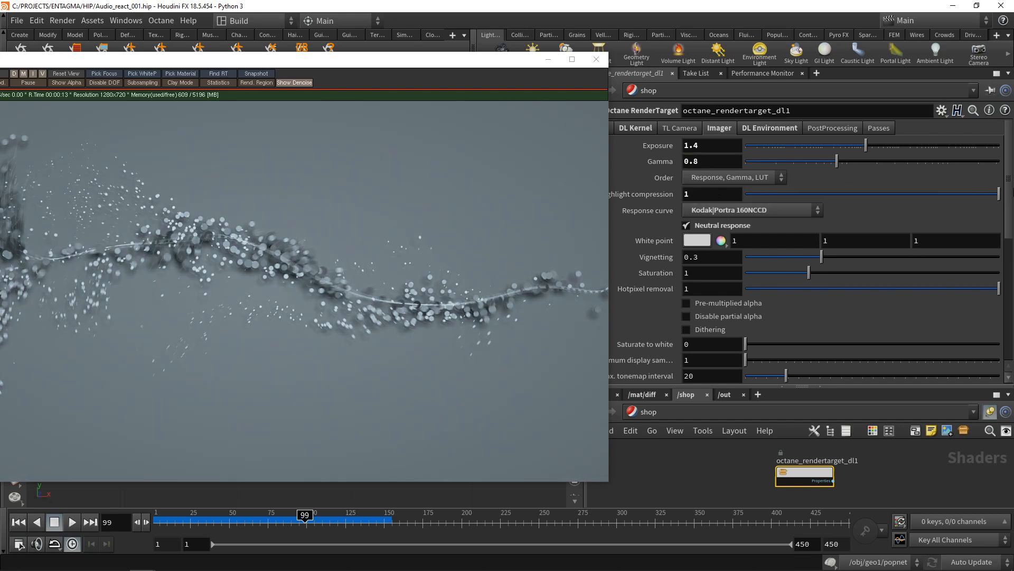
{"action": "left_click_drag", "start_coordinate": [822, 257], "coordinate": [745, 258]}
{"action": "left_click_drag", "start_coordinate": [746, 344], "coordinate": [894, 344]}
{"action": "left_click_drag", "start_coordinate": [693, 344], "coordinate": [926, 347]}
{"action": "type", "text": "6"}
{"action": "key", "text": "Return"}
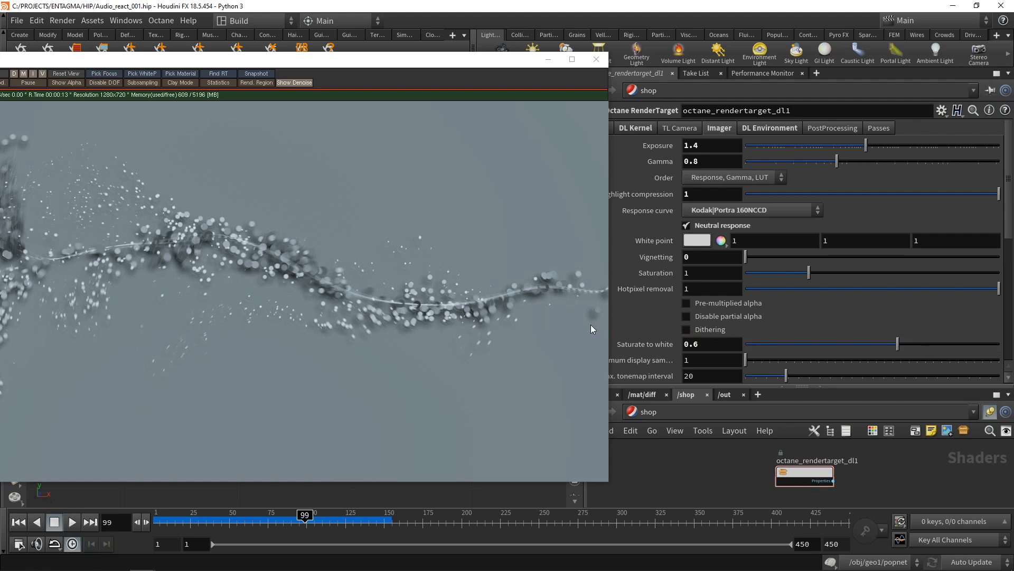
- Scale octane_light1 uniformly to 0.4 on all three axes
{"action": "left_click_drag", "start_coordinate": [518, 58], "coordinate": [459, 58]}
{"action": "left_click", "coordinate": [597, 395]}
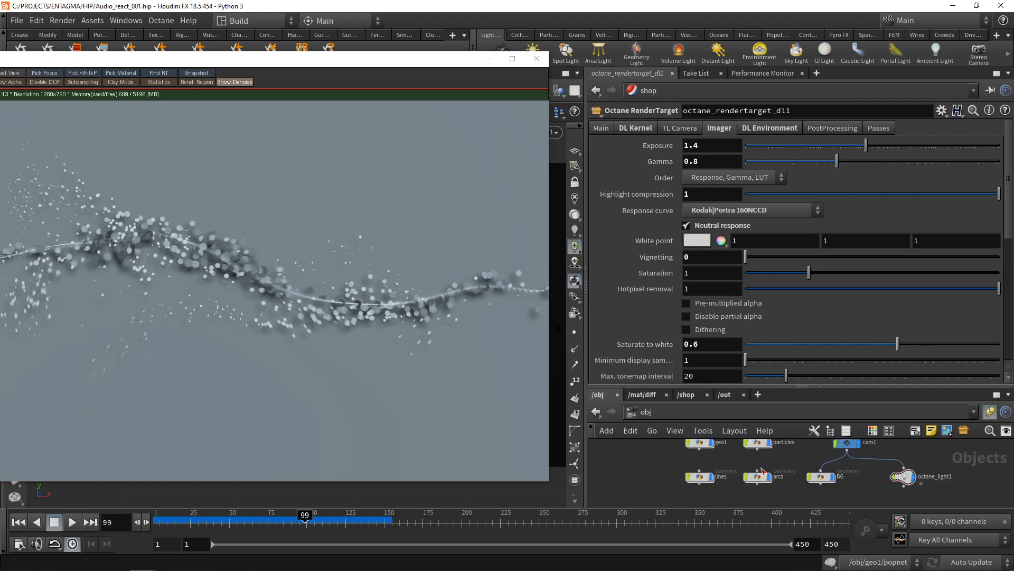
{"action": "left_click", "coordinate": [898, 479]}
{"action": "left_click", "coordinate": [610, 128]}
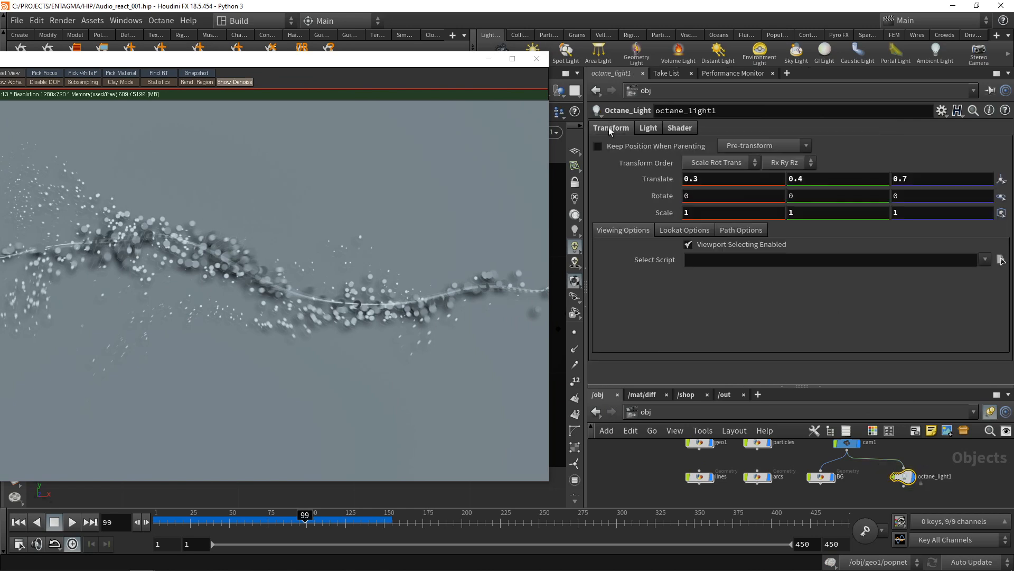
{"action": "left_click", "coordinate": [712, 210]}
{"action": "type", "text": "0.4"}
{"action": "key", "text": "Return"}
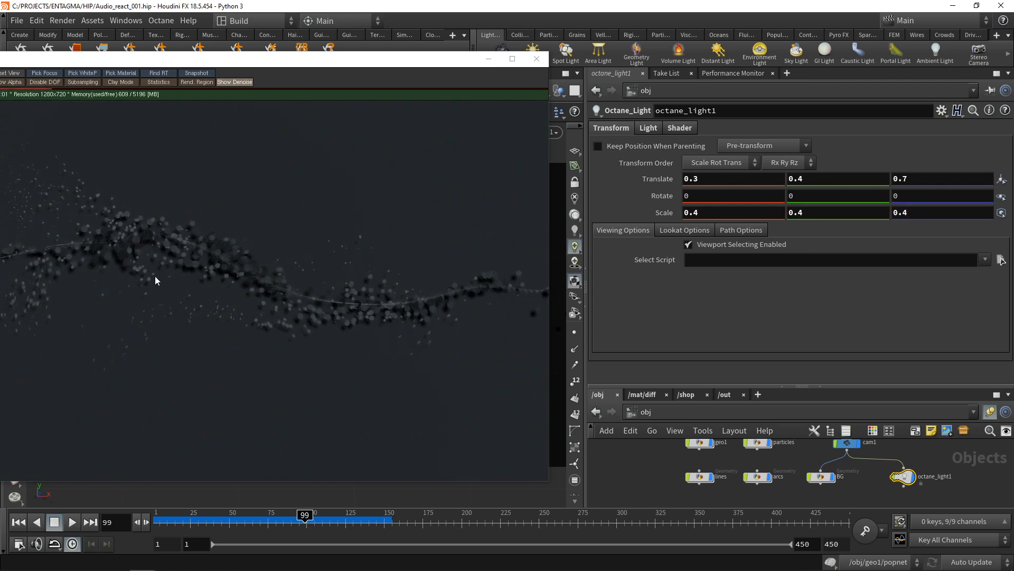
- Raise octane_light1's blackbody emission power to 70000 and review the brighter result in the IPR
{"action": "left_click", "coordinate": [649, 129]}
{"action": "left_click", "coordinate": [687, 128]}
{"action": "left_click", "coordinate": [672, 144]}
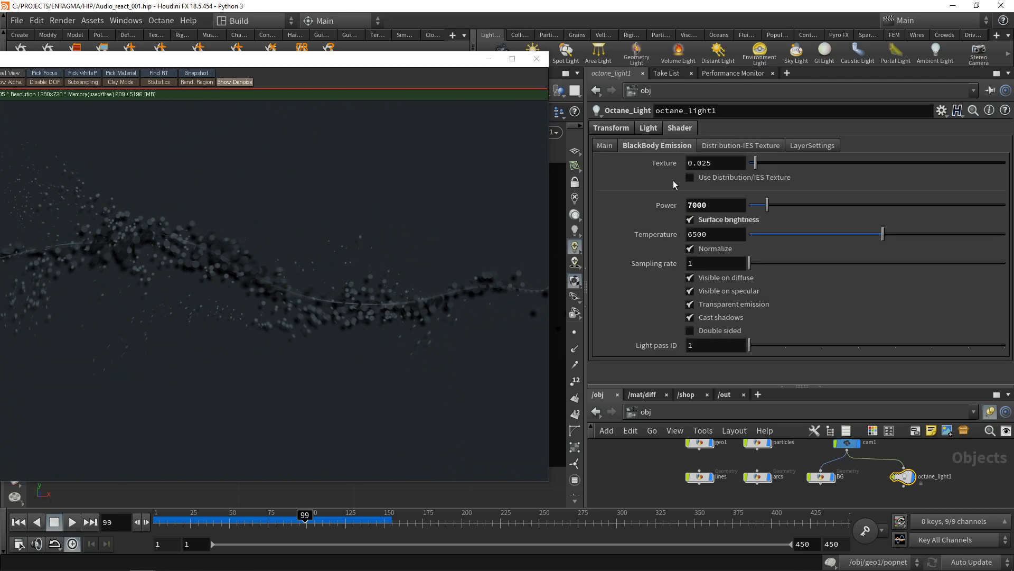
{"action": "left_click", "coordinate": [695, 205]}
{"action": "type", "text": "0"}
{"action": "key", "text": "Return"}
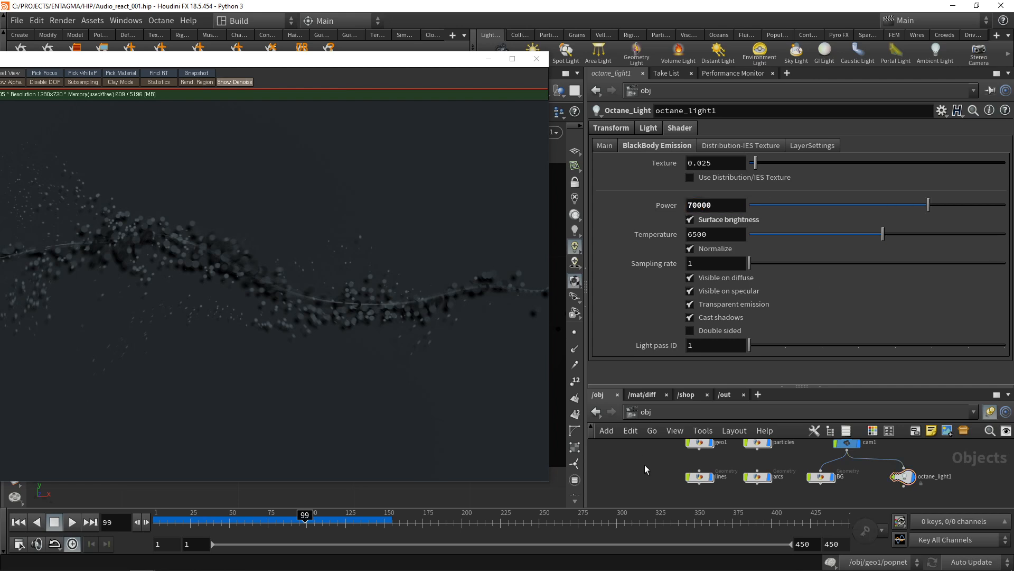
{"action": "left_click_drag", "start_coordinate": [369, 62], "coordinate": [557, 66]}
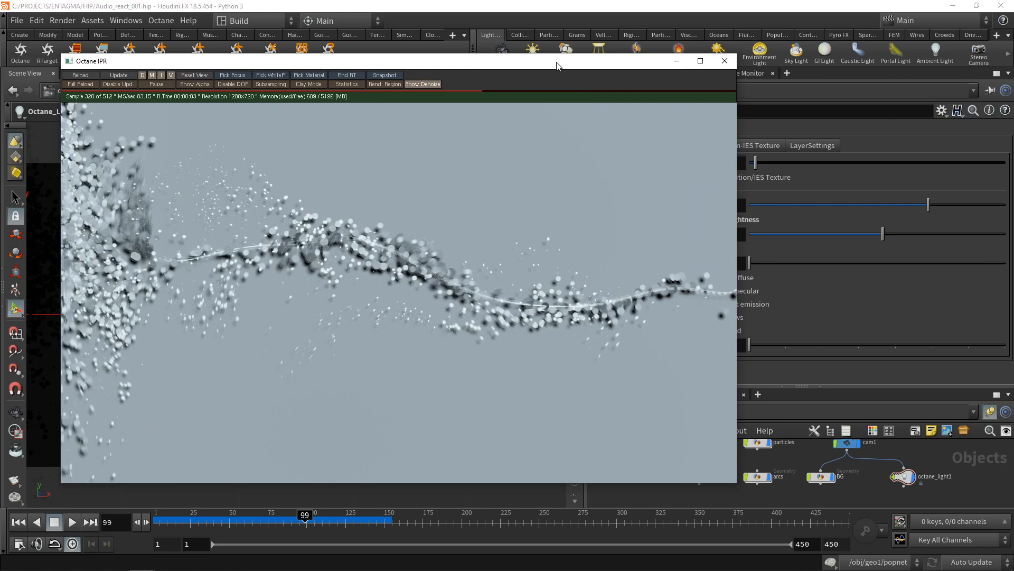
{"action": "left_click_drag", "start_coordinate": [557, 66], "coordinate": [514, 55]}
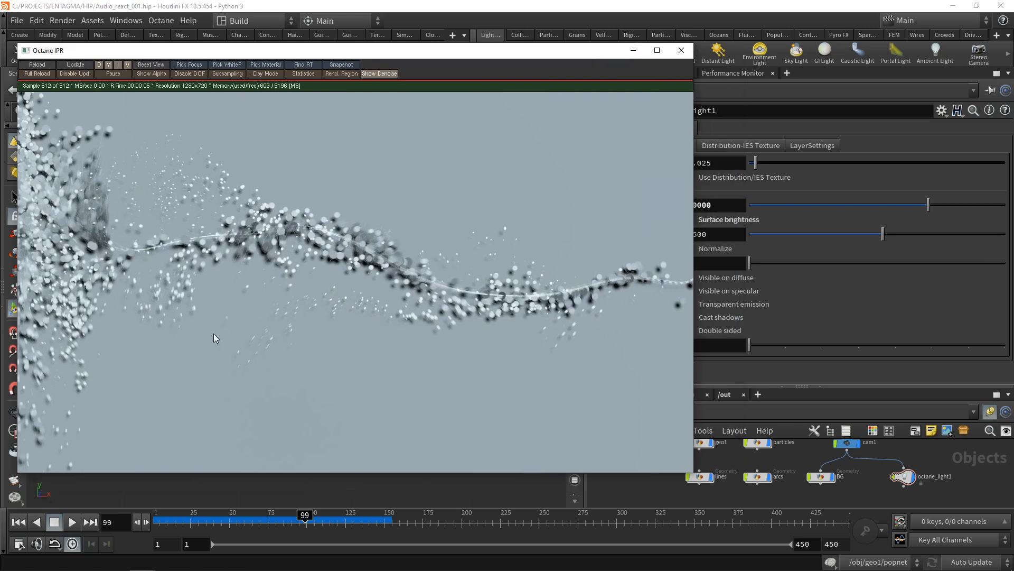
- Set cam1's shutter time to 0.1 and its F-stop to 100000
{"action": "left_click", "coordinate": [847, 442]}
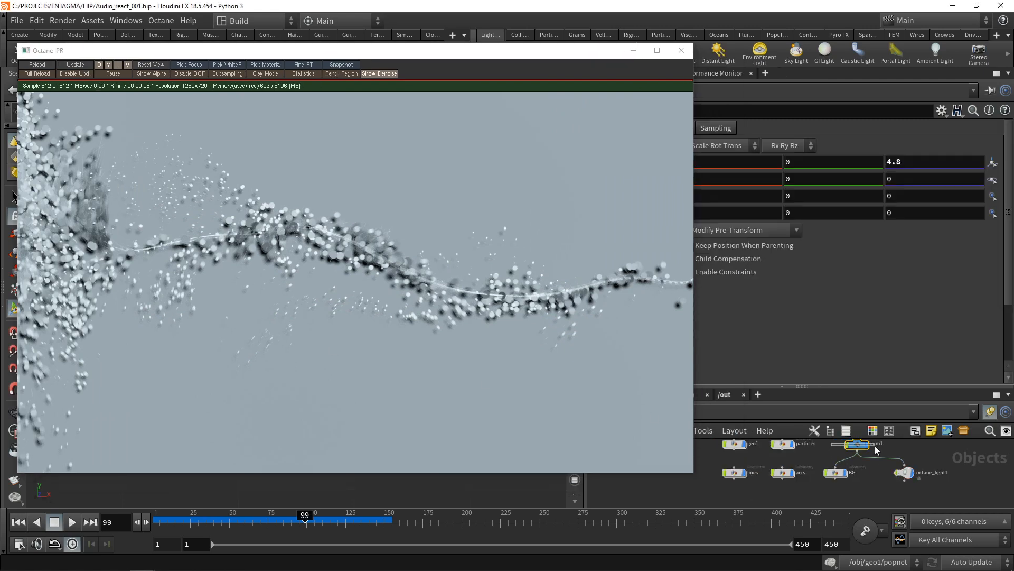
{"action": "left_click_drag", "start_coordinate": [589, 53], "coordinate": [495, 49]}
{"action": "left_click", "coordinate": [716, 128]}
{"action": "left_click", "coordinate": [711, 146]}
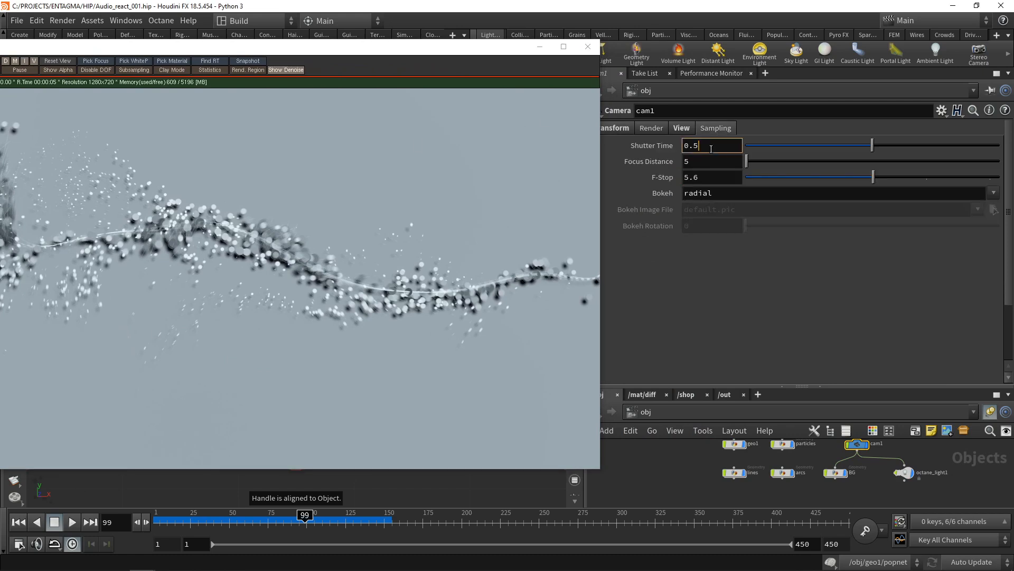
{"action": "key", "text": "BackSpace"}
{"action": "type", "text": "1"}
{"action": "key", "text": "Return"}
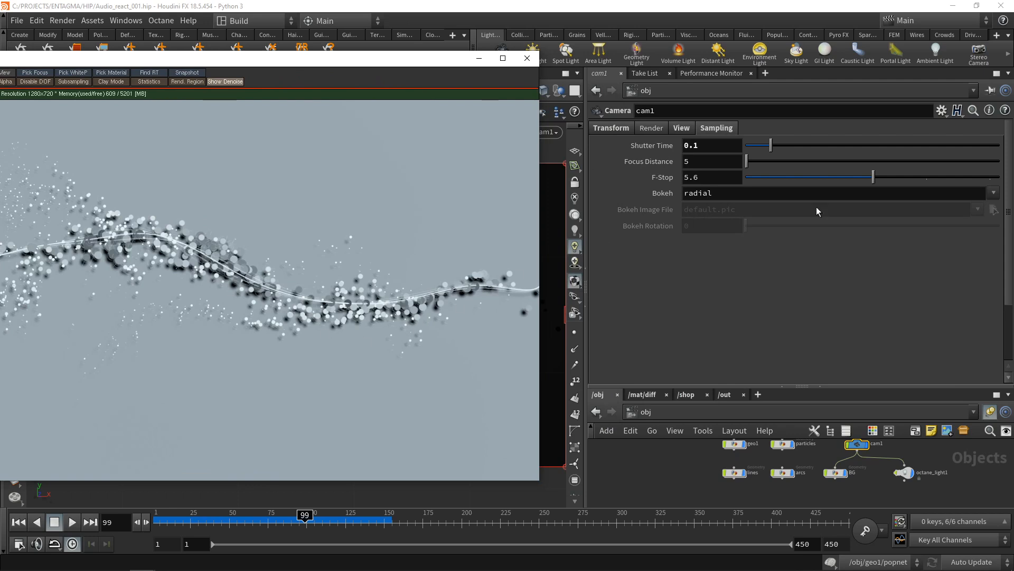
{"action": "left_click", "coordinate": [718, 177]}
{"action": "type", "text": "100000"}
{"action": "key", "text": "Return"}
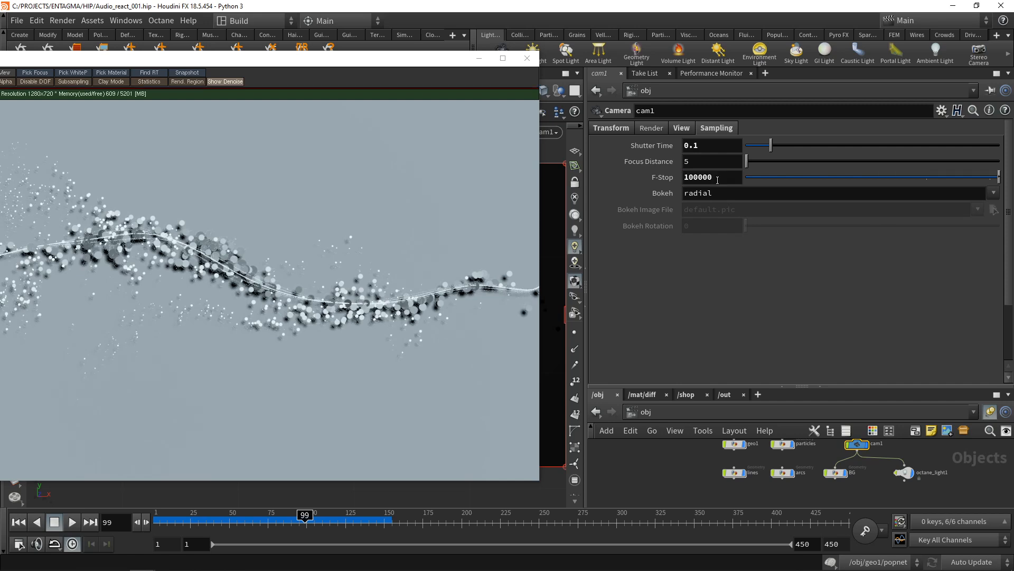
- Turn off Auto-focus in the thin lens camera settings of octane_rendertarget_dl1
{"action": "left_click", "coordinate": [686, 394]}
{"action": "left_click", "coordinate": [804, 475]}
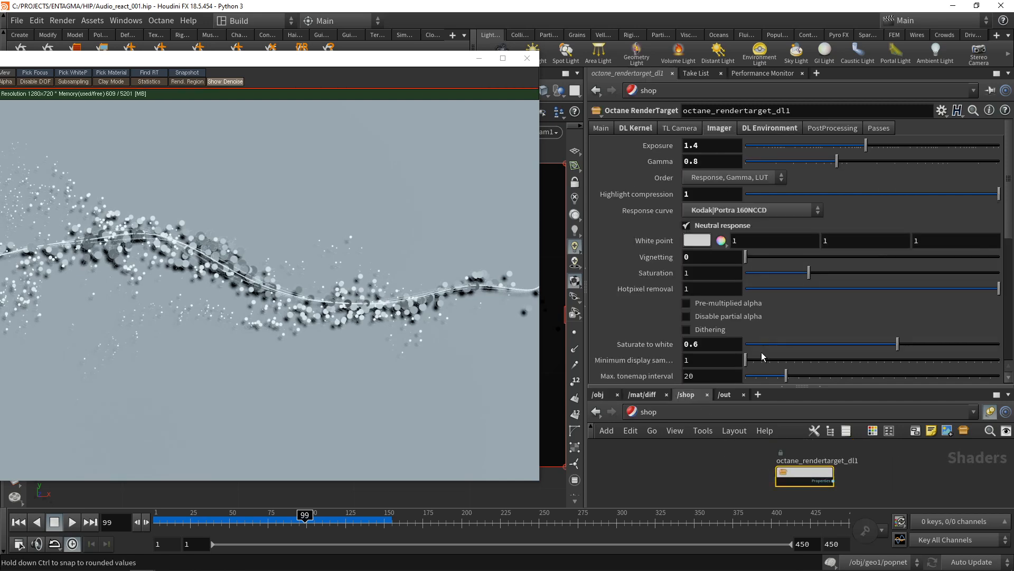
{"action": "left_click", "coordinate": [680, 128]}
{"action": "left_click", "coordinate": [686, 177]}
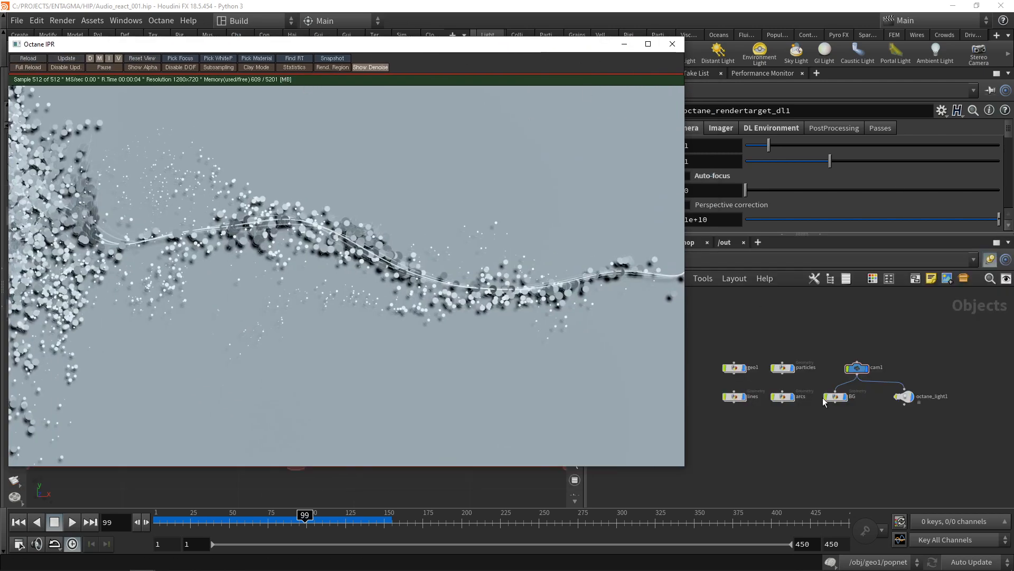
- Set the width value to 0.0002 in attribcreate1 and attribcreate2 inside the particles object, then reload the Octane IPR
{"action": "scroll", "coordinate": [806, 432], "scroll_direction": "up", "scroll_amount": 3}
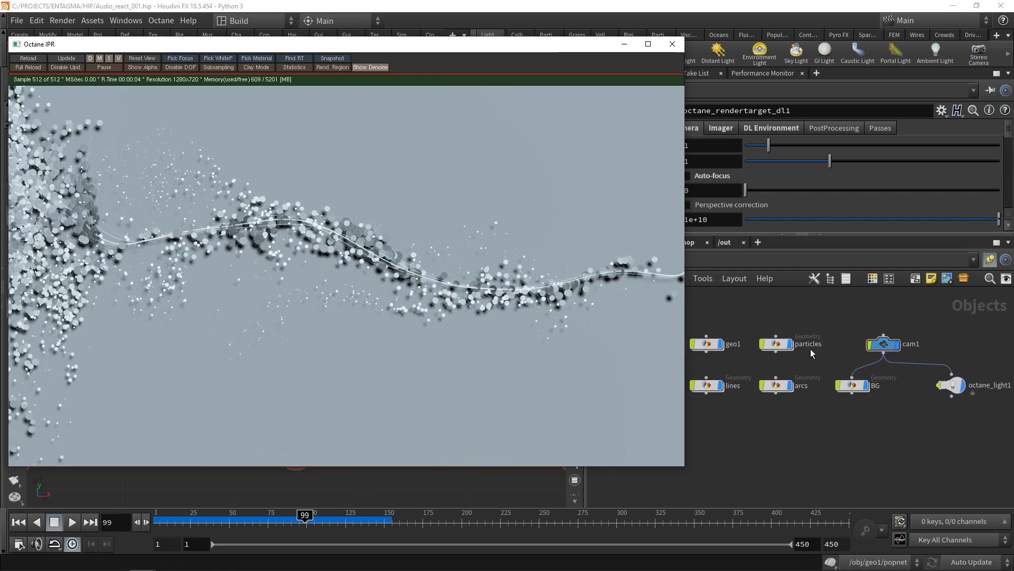
{"action": "left_click", "coordinate": [772, 346]}
{"action": "double_click", "coordinate": [773, 344]}
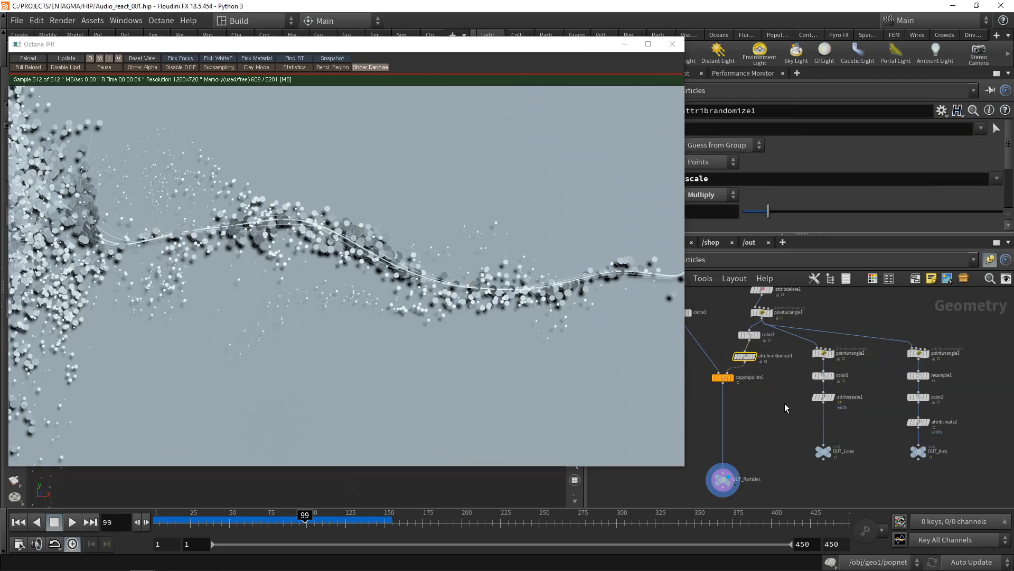
{"action": "left_click_drag", "start_coordinate": [847, 398], "coordinate": [823, 425]}
{"action": "left_click", "coordinate": [759, 221]}
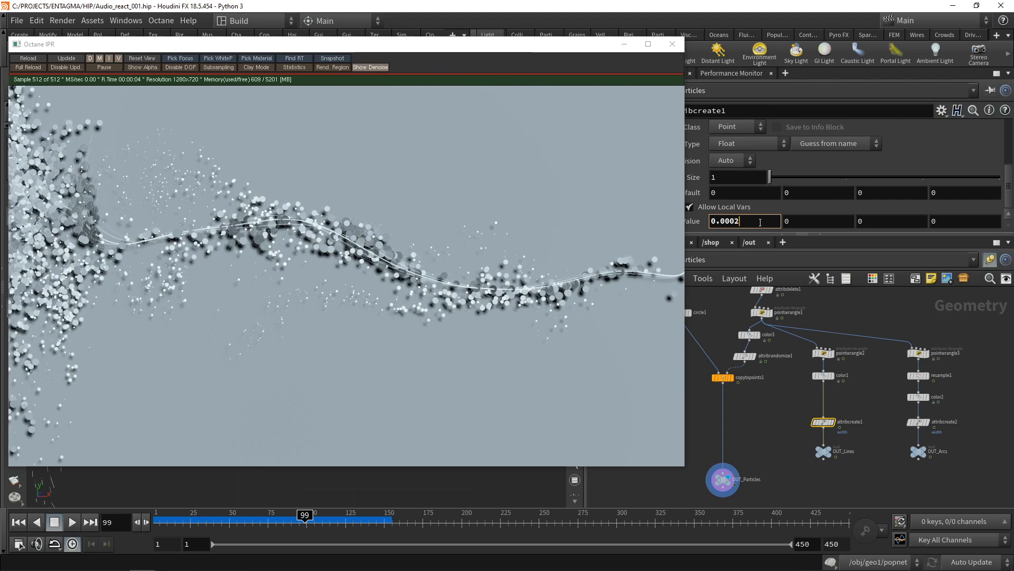
{"action": "left_click", "coordinate": [919, 422]}
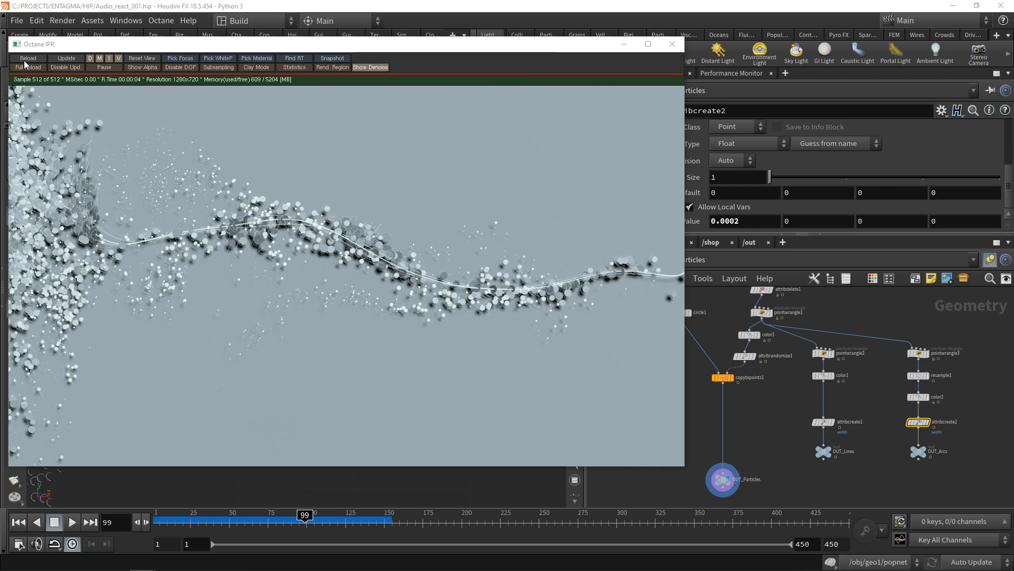
{"action": "left_click", "coordinate": [25, 63]}
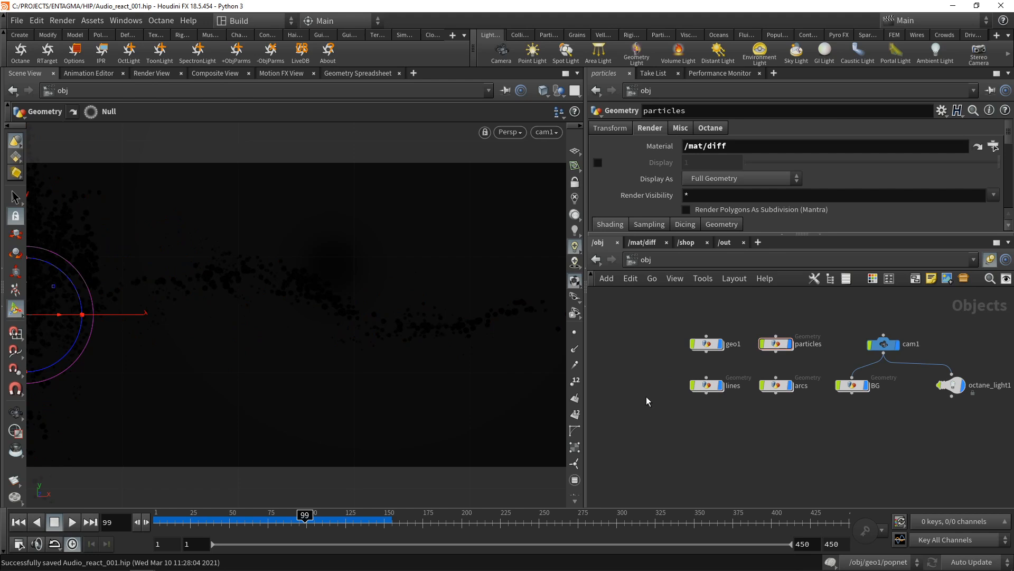
- Review the geo1 network from line1 and the audio channel nodes through to the OUT_Lines null
{"action": "double_click", "coordinate": [706, 344]}
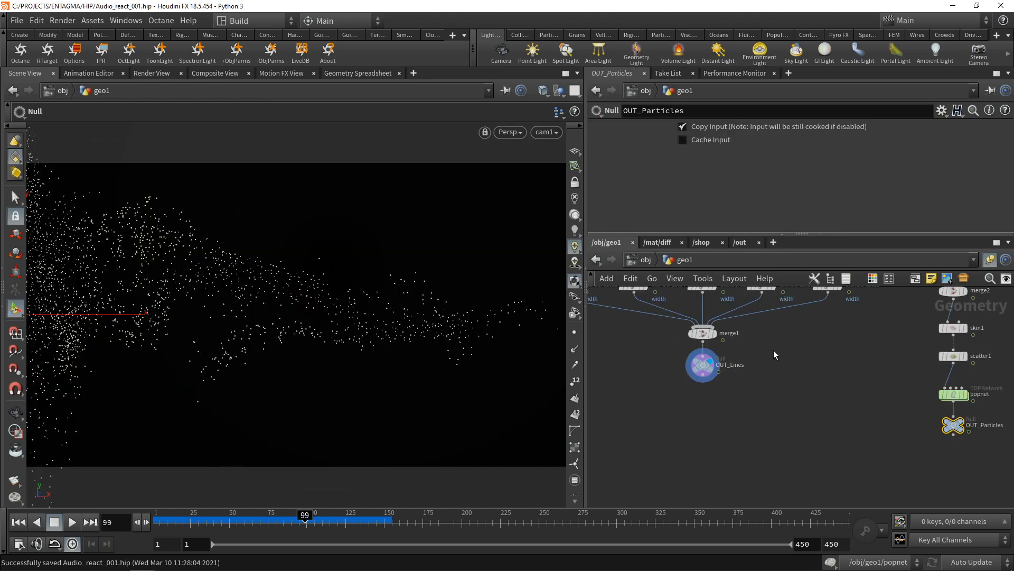
{"action": "middle_click_drag", "start_coordinate": [849, 367], "coordinate": [676, 480]}
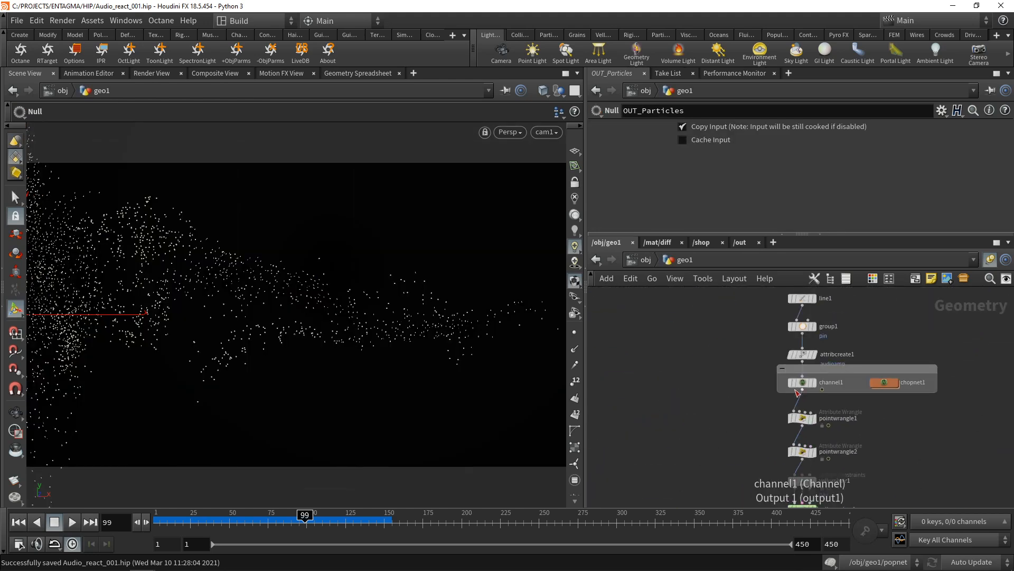
{"action": "middle_click_drag", "start_coordinate": [739, 419], "coordinate": [732, 380]}
{"action": "middle_click_drag", "start_coordinate": [747, 418], "coordinate": [908, 254]}
{"action": "left_click", "coordinate": [708, 482]}
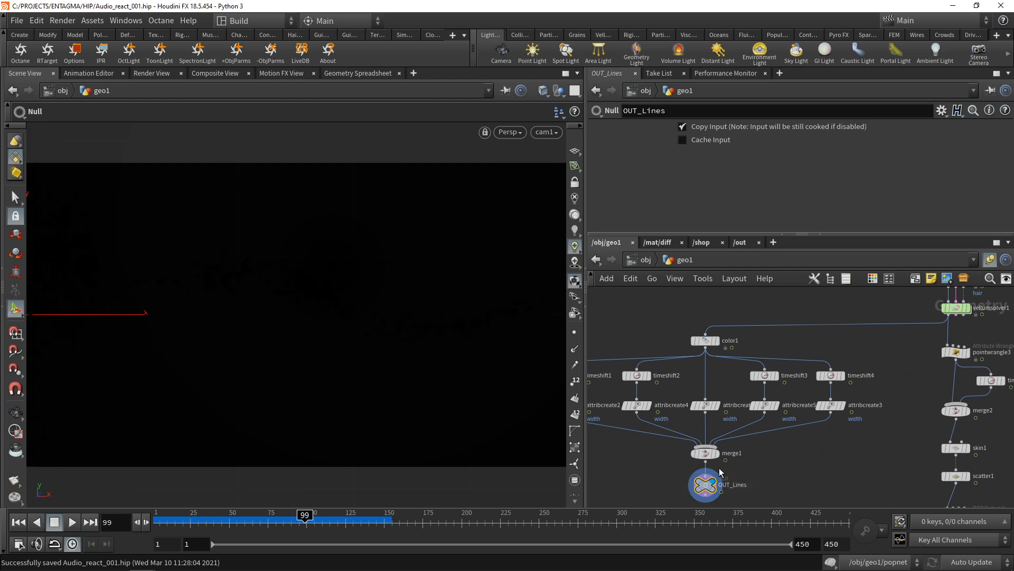
- Examine the particle source chain in geo1 by displaying skin1 and scatter1 and inspecting popnet's particles
{"action": "middle_click_drag", "start_coordinate": [927, 391], "coordinate": [732, 349]}
{"action": "left_click", "coordinate": [771, 405]}
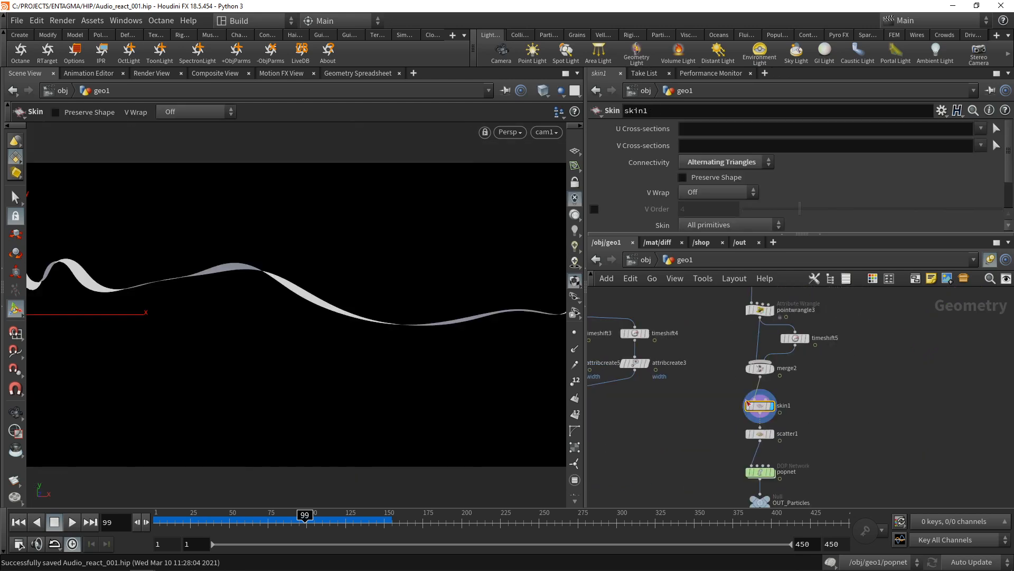
{"action": "left_click", "coordinate": [775, 434]}
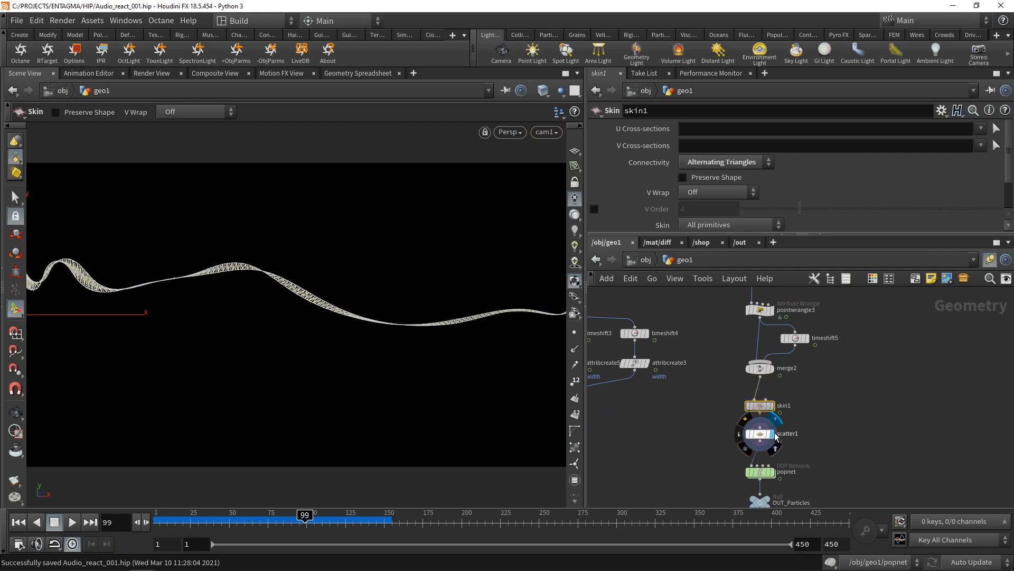
{"action": "left_click", "coordinate": [761, 434]}
{"action": "middle_click_drag", "start_coordinate": [853, 450], "coordinate": [833, 406]}
{"action": "left_click", "coordinate": [739, 427]}
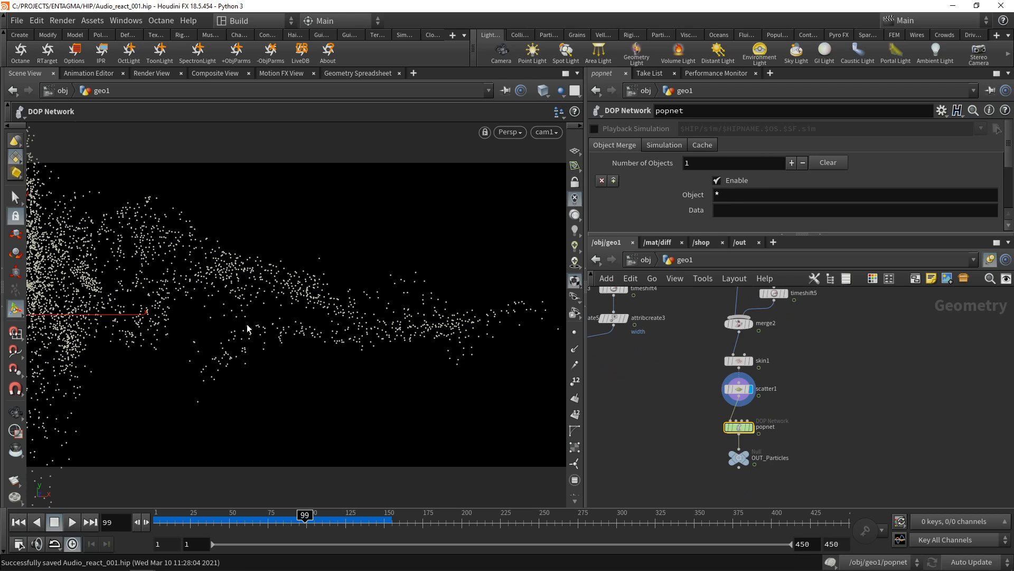
- Inspect the OUT_Particles, OUT_Lines and OUT_Arcs outputs inside the particles object, one after another
{"action": "left_click", "coordinate": [644, 260]}
{"action": "double_click", "coordinate": [780, 349]}
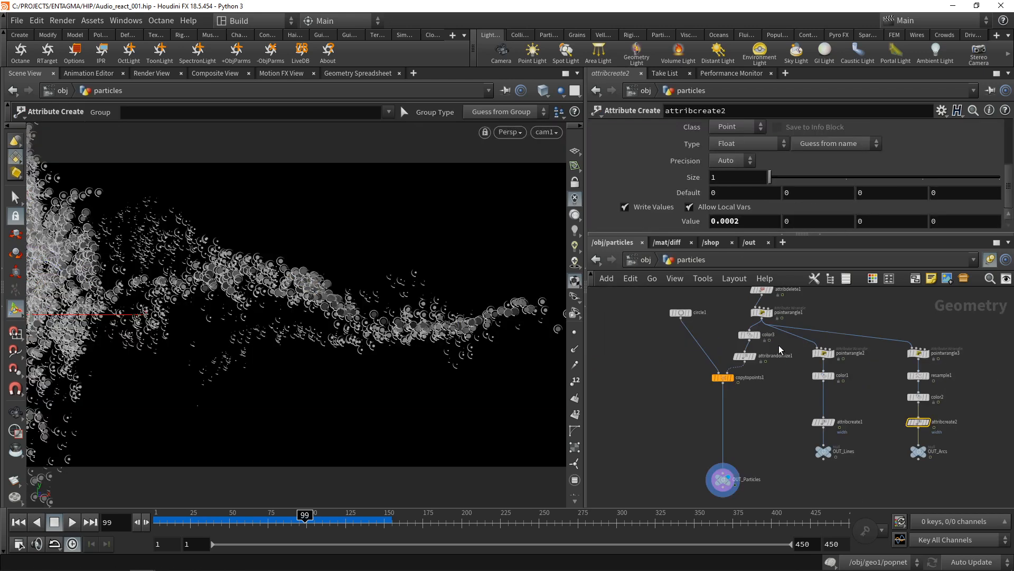
{"action": "middle_click_drag", "start_coordinate": [686, 437], "coordinate": [661, 448]}
{"action": "left_click_drag", "start_coordinate": [661, 449], "coordinate": [734, 488]}
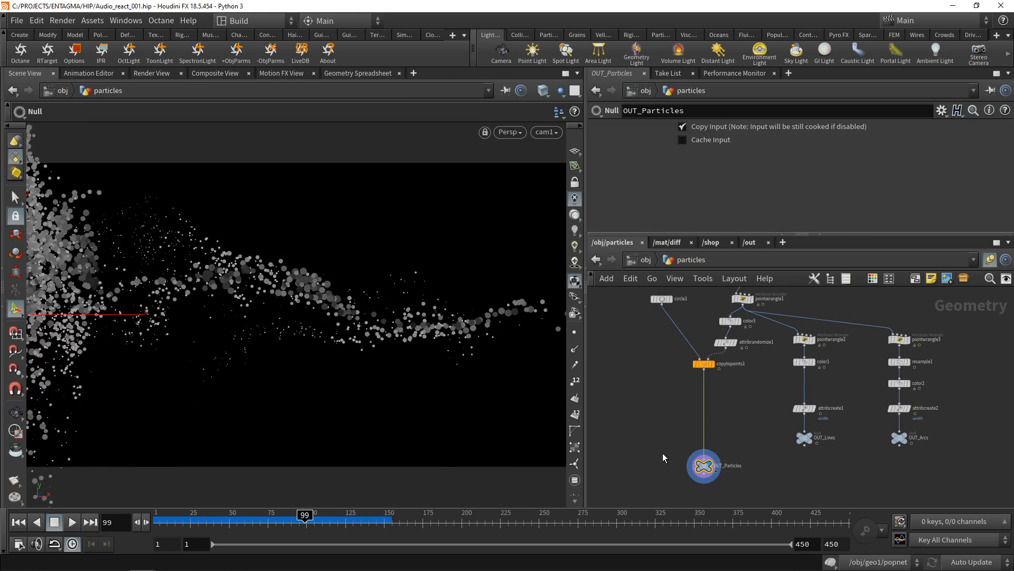
{"action": "left_click", "coordinate": [804, 437]}
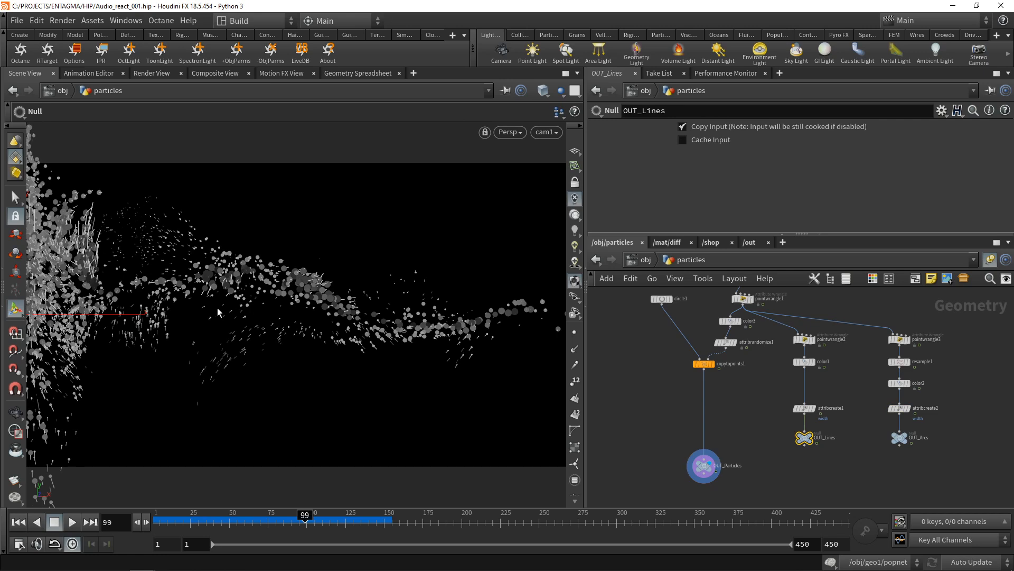
{"action": "left_click", "coordinate": [899, 438]}
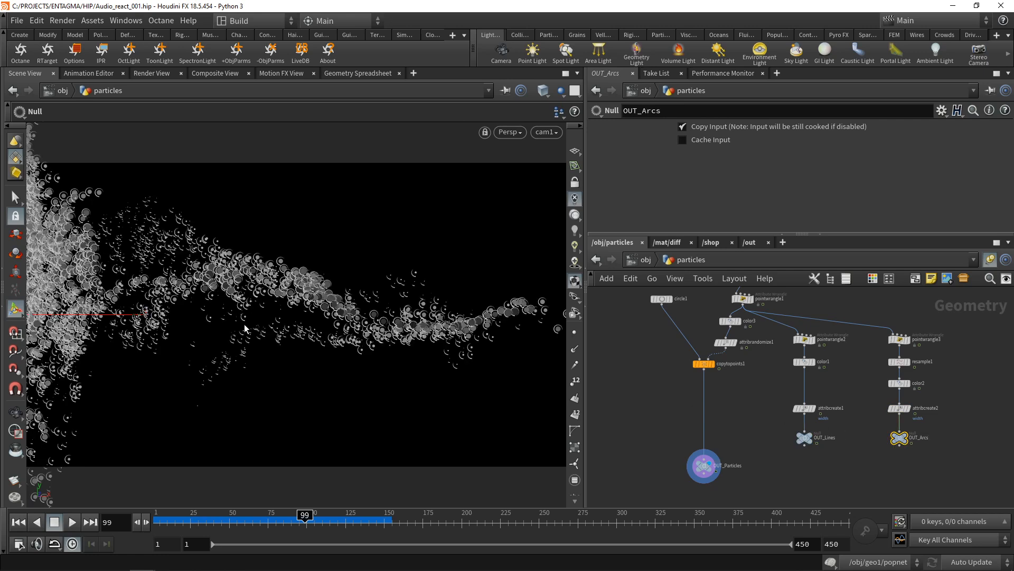
- Review the line and arc branches inside the particles object and the matching lines and arcs objects at scene level
{"action": "key", "text": "u"}
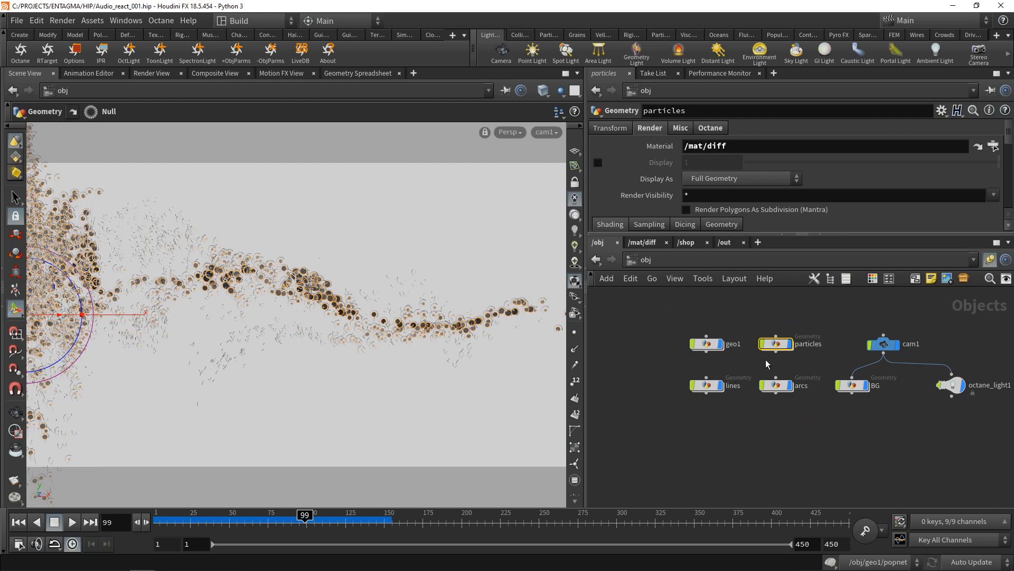
{"action": "double_click", "coordinate": [775, 344]}
{"action": "left_click_drag", "start_coordinate": [791, 480], "coordinate": [958, 328]}
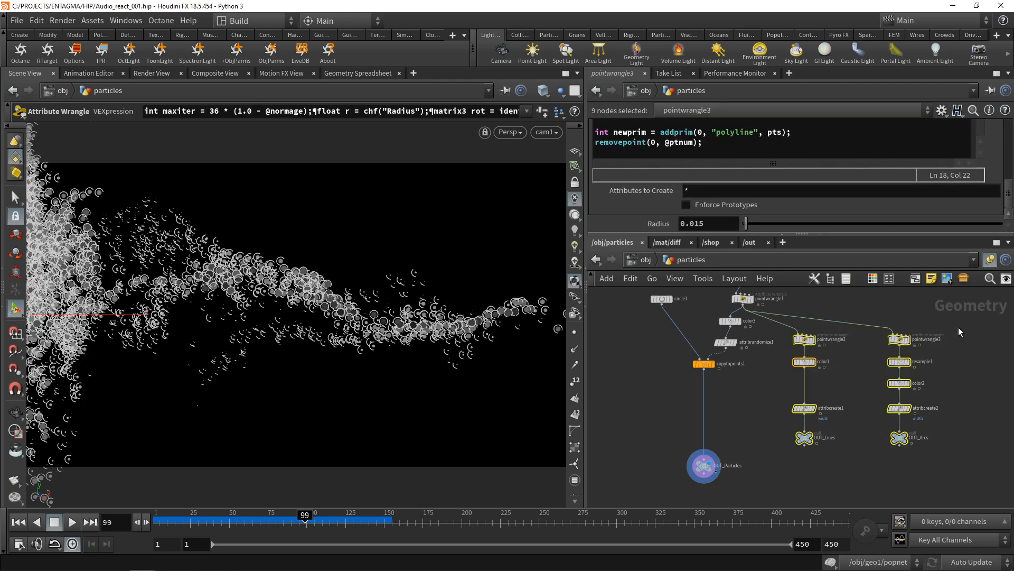
{"action": "middle_click_drag", "start_coordinate": [751, 376], "coordinate": [746, 410]}
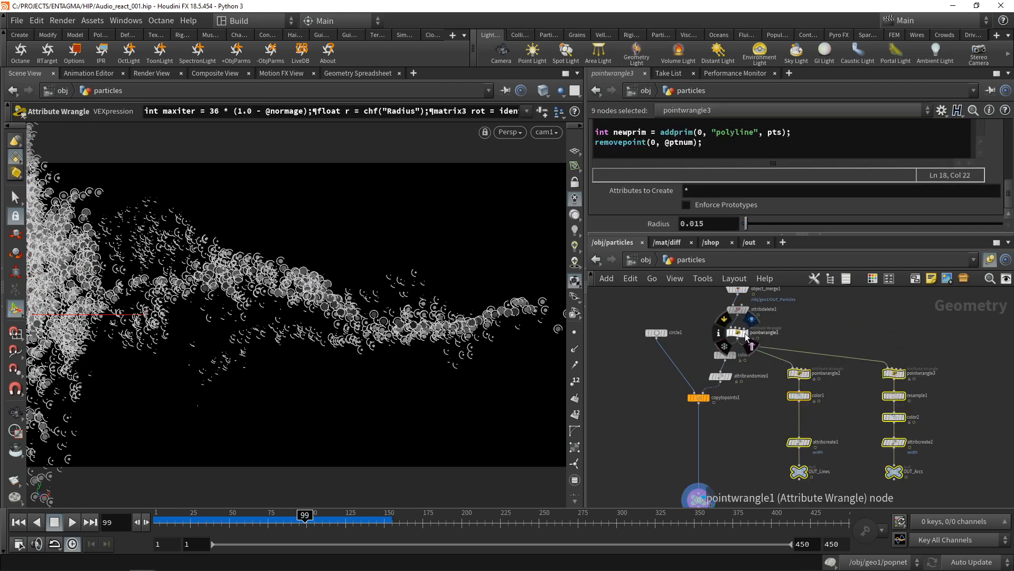
{"action": "left_click", "coordinate": [645, 259]}
{"action": "left_click_drag", "start_coordinate": [664, 362], "coordinate": [791, 424]}
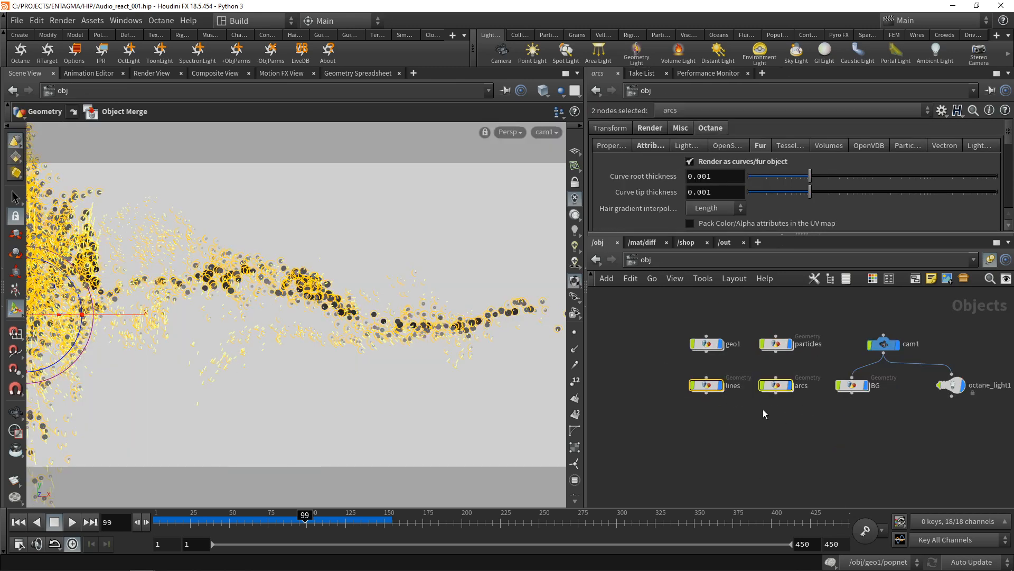
{"action": "left_click", "coordinate": [753, 422]}
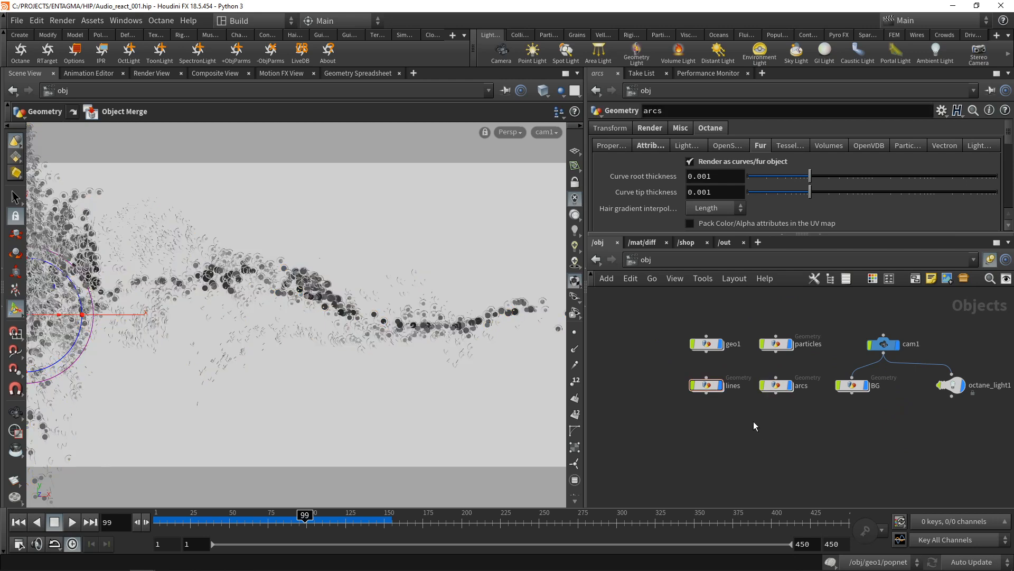